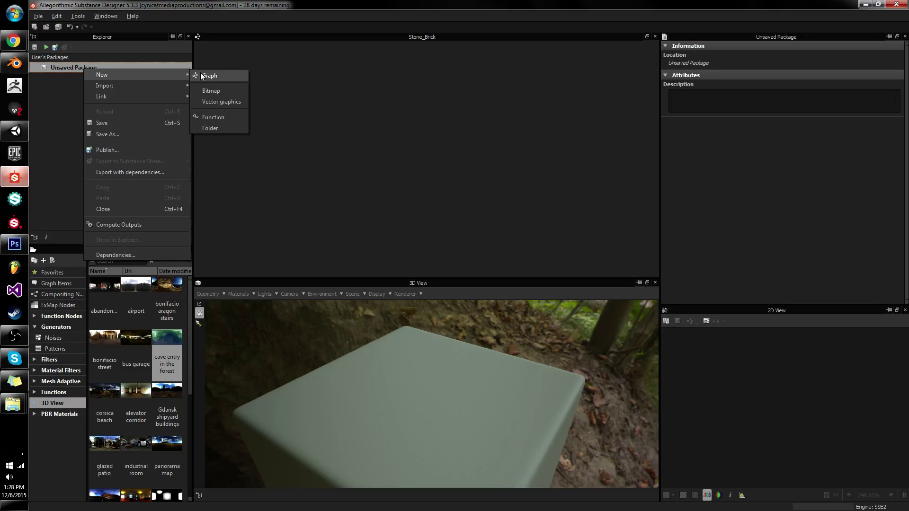
Step: Create a new empty graph named "Industrial Stone Brick" in the unsaved package
left_click(208, 75)
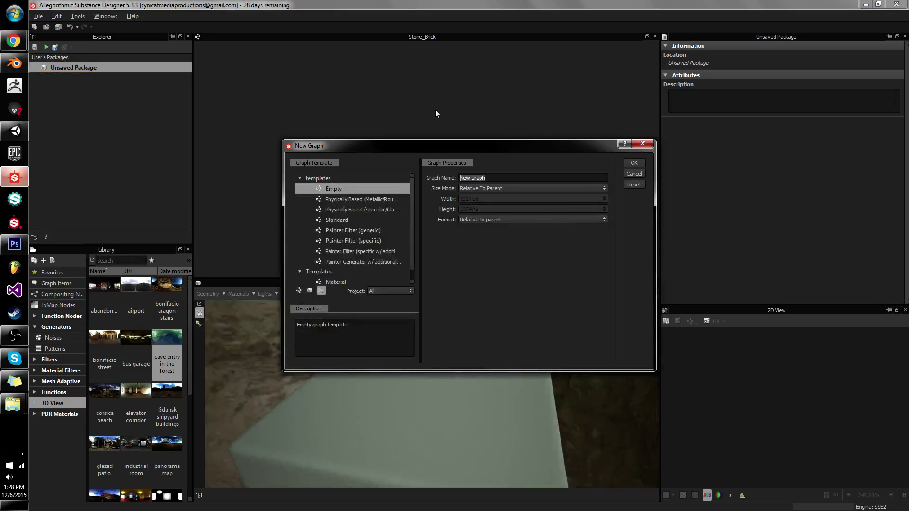
type("Stone Brick")
key("ctrl+a")
key("BackSpace")
type("Industrial Stone Brick")
key("Return")
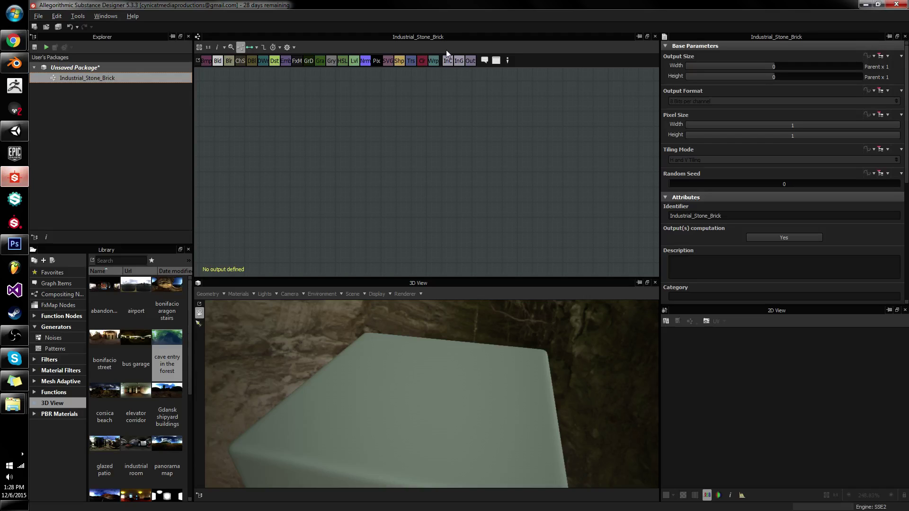
left_click_drag(458, 407, 351, 142)
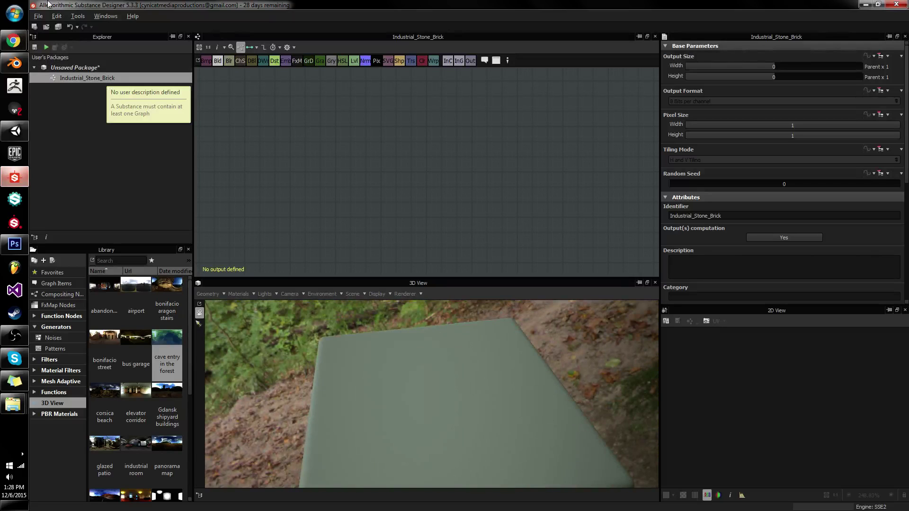
right_click(130, 78)
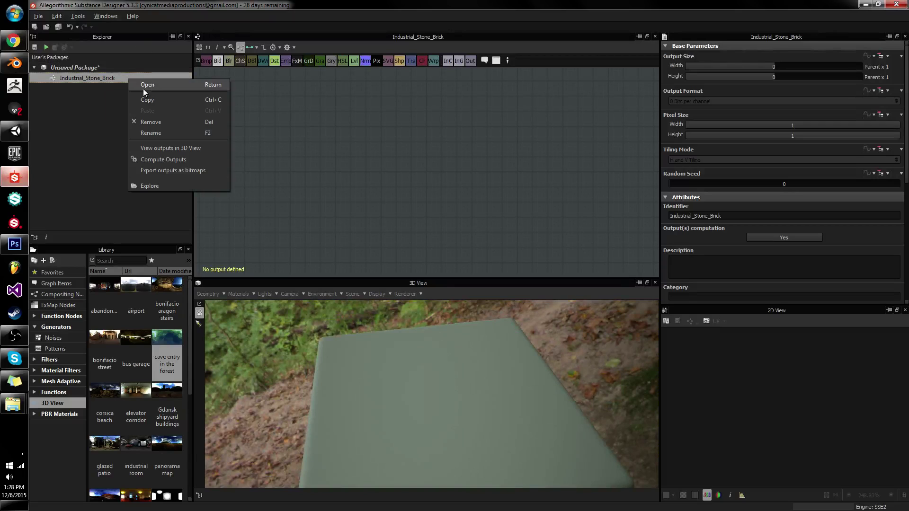
left_click(72, 79)
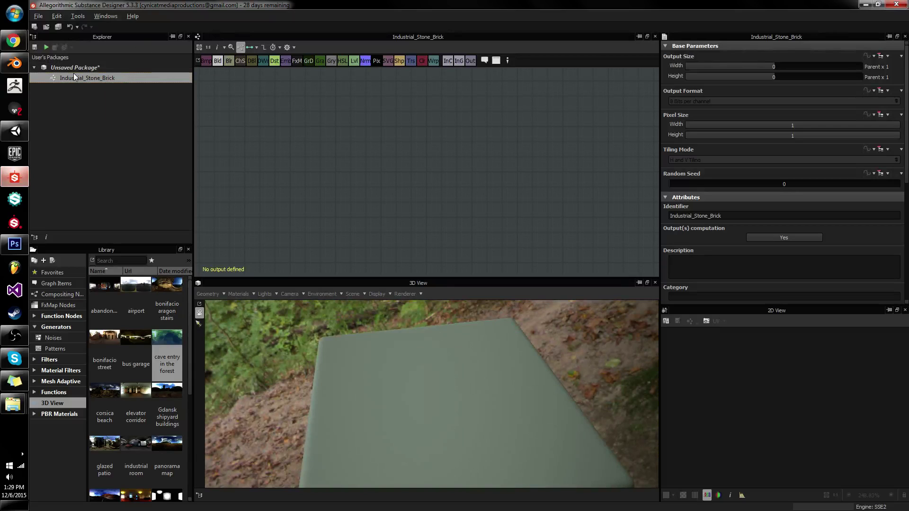
right_click(88, 78)
right_click(325, 108)
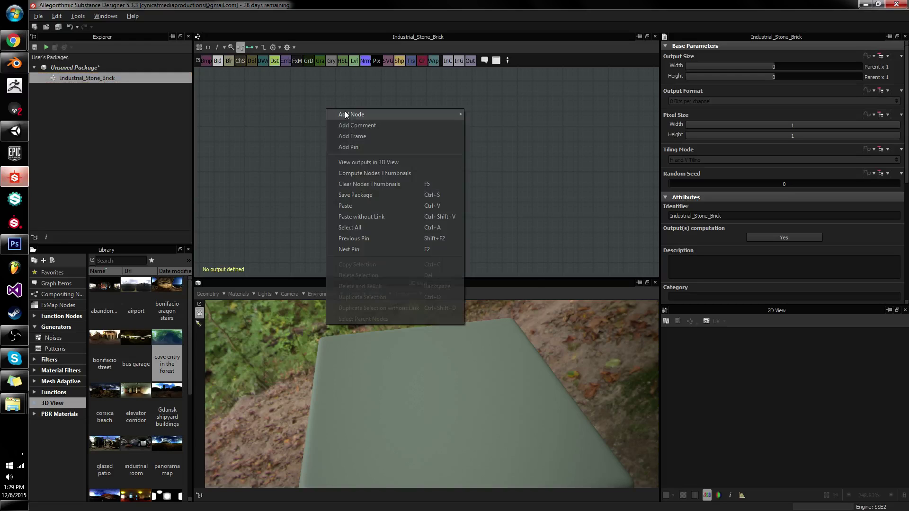
left_click(329, 108)
Step: Add a Base Material node to the empty graph
key("space")
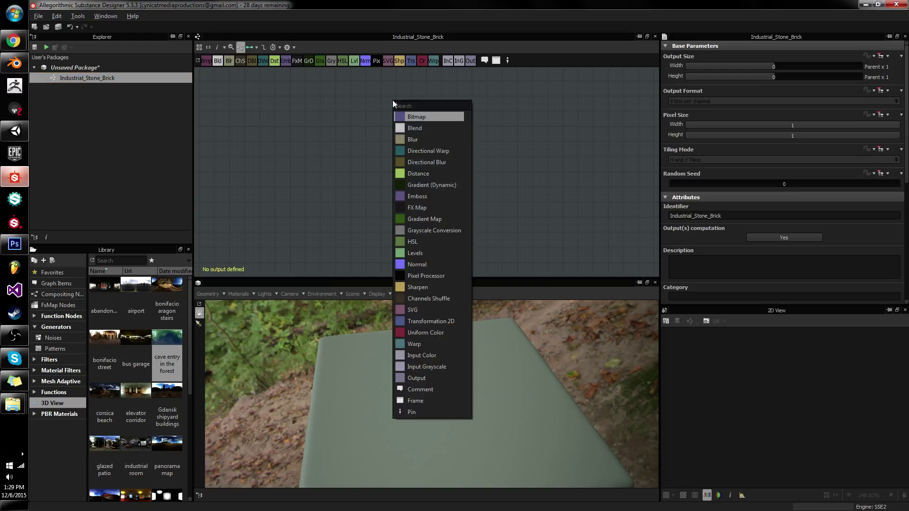
type("base m")
key("Escape")
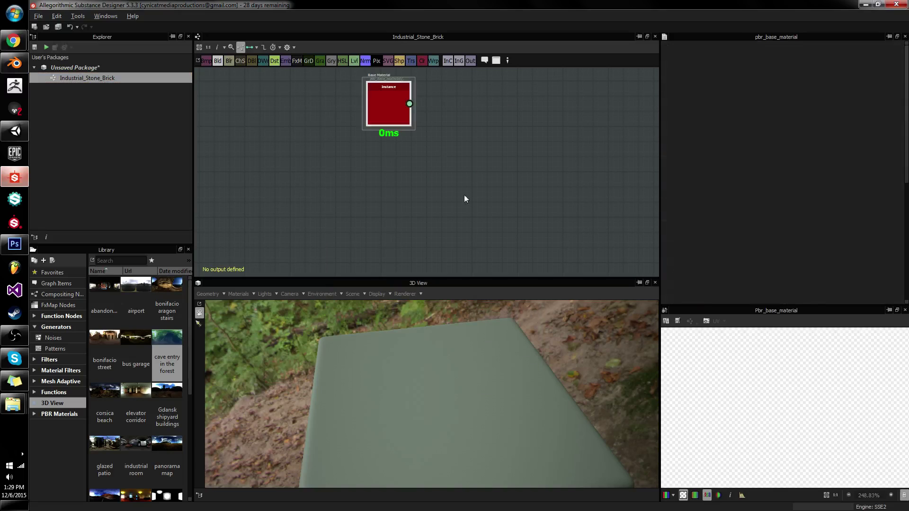
Step: Create output nodes for the Base Material node, declining nodes for hidden connectors
right_click(380, 104)
mouse_move(474, 196)
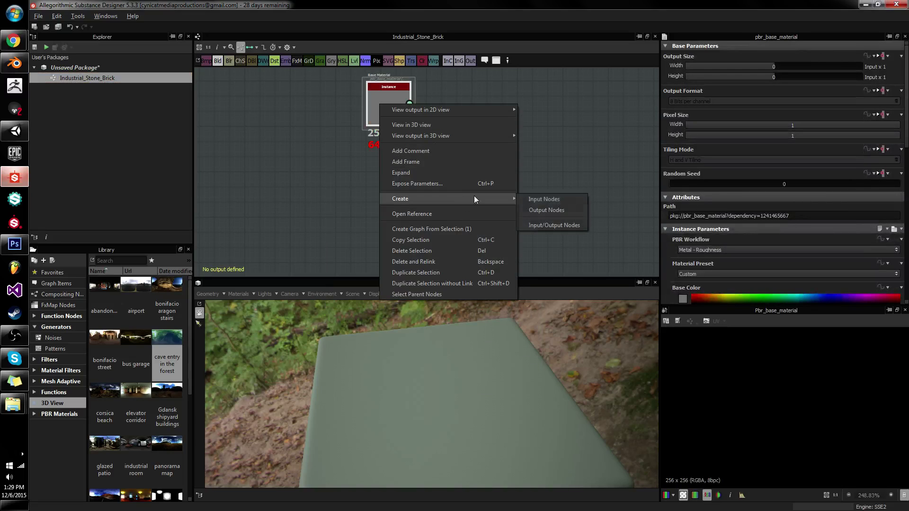
left_click(563, 207)
left_click(513, 271)
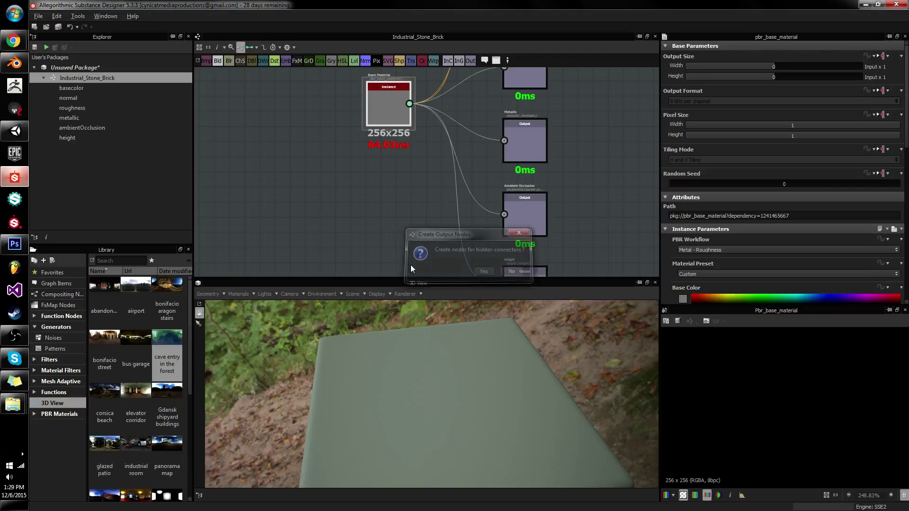
Step: Enable the Base Material's user-defined height map and set its Height Range to 1
double_click(391, 110)
middle_click_drag(387, 114, 527, 217)
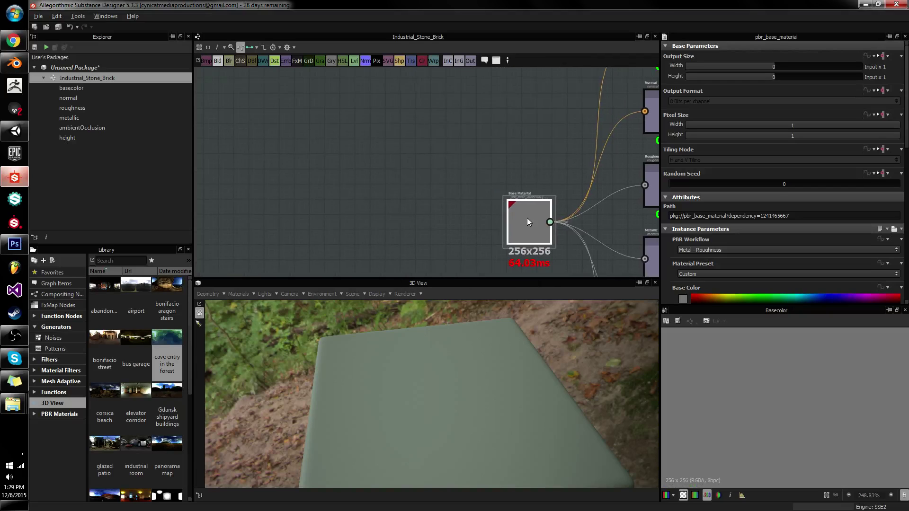
scroll(526, 218, "down", 2)
scroll(779, 200, "down", 10)
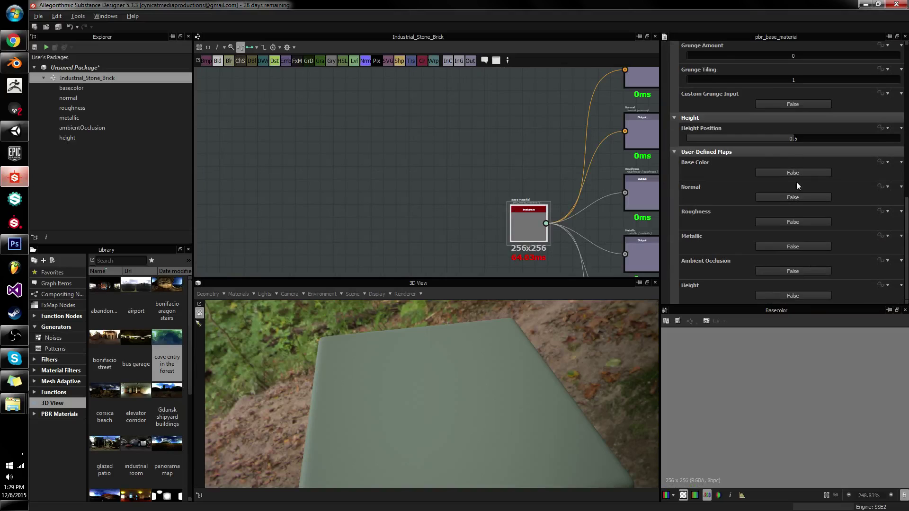
left_click(796, 295)
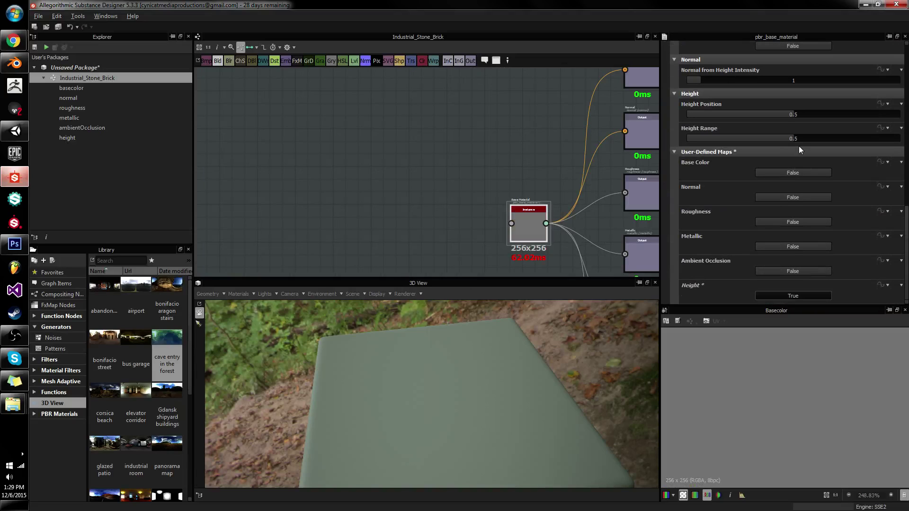
left_click_drag(799, 140, 899, 138)
Step: Review the Base Material's height and user-defined map settings and its base color in the 2D preview
left_click(371, 158)
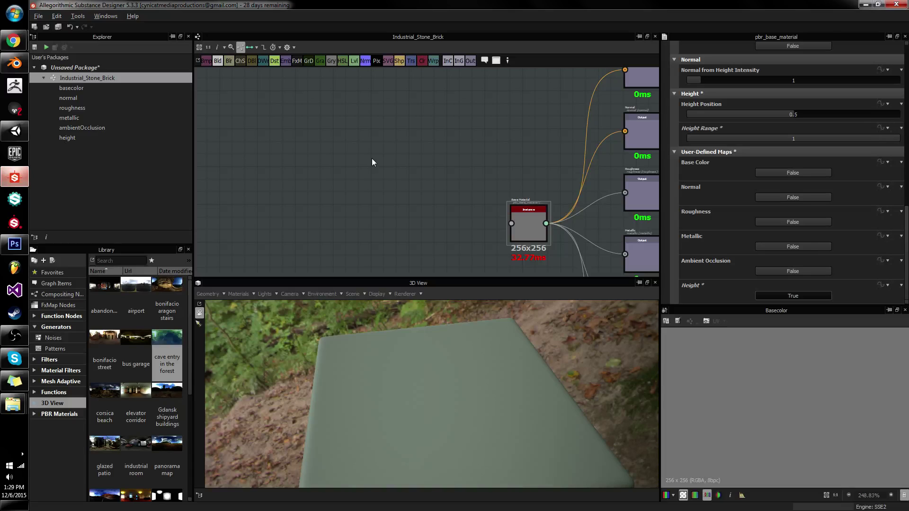
middle_click_drag(409, 198, 462, 117)
scroll(465, 111, "up", 2)
left_click(631, 152)
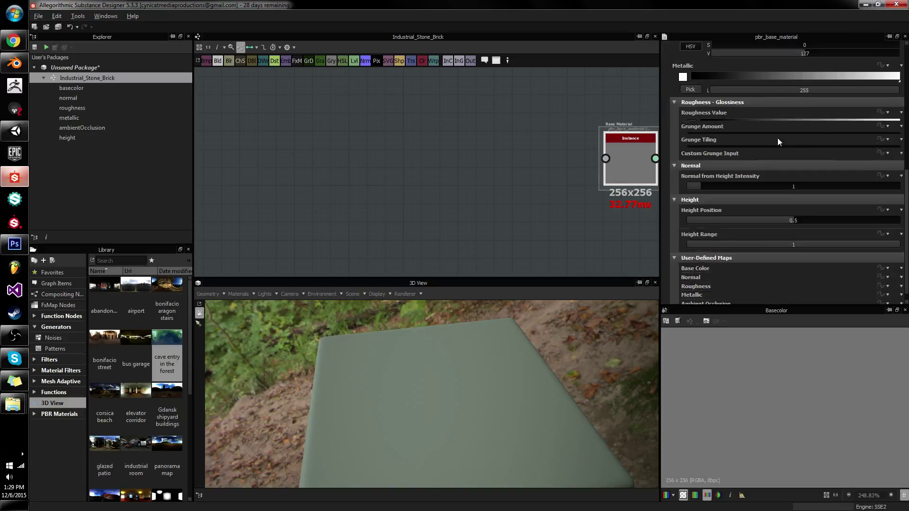
scroll(842, 151, "down", 3)
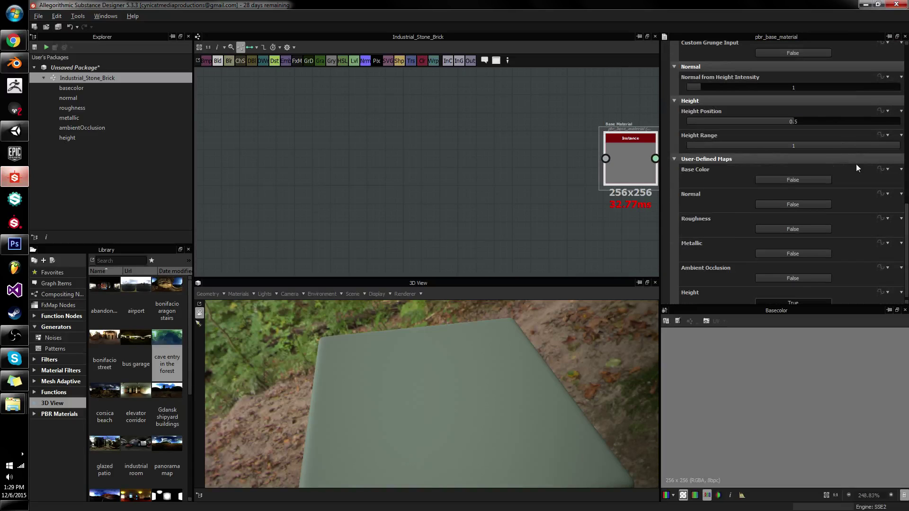
left_click(806, 146)
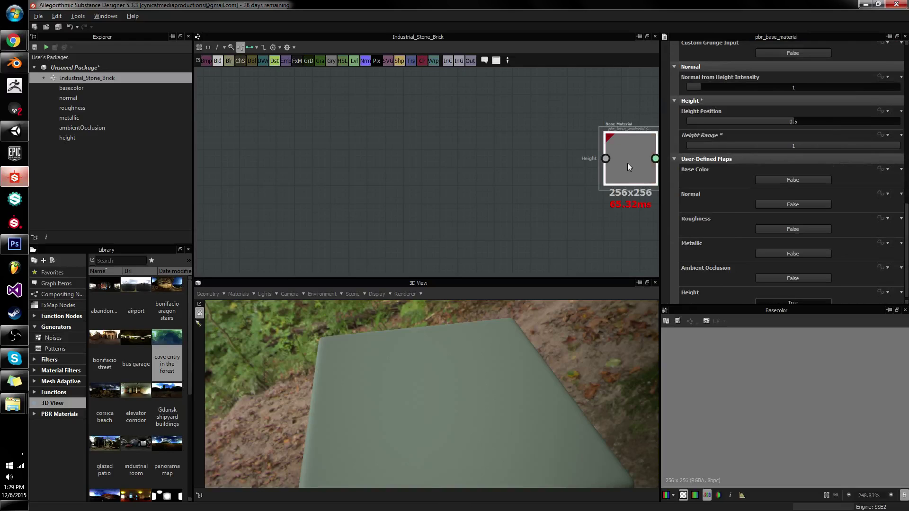
scroll(760, 414, "down", 5)
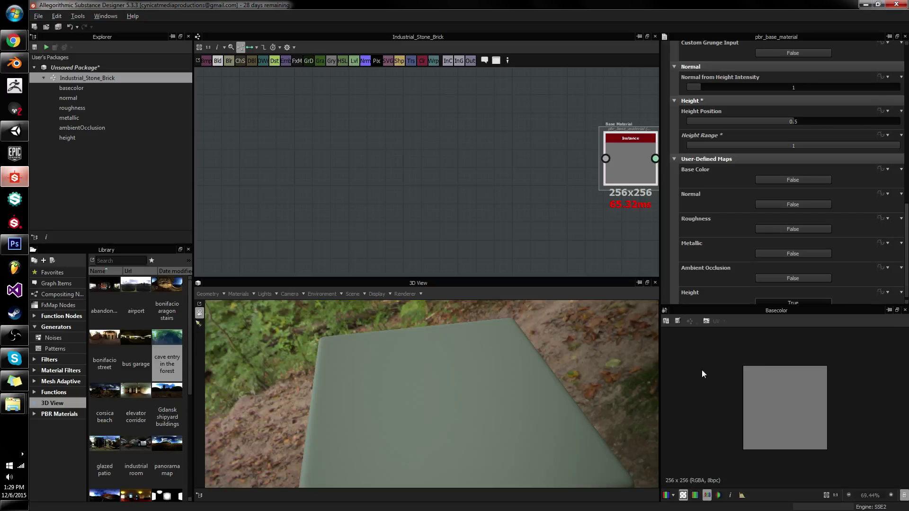
scroll(558, 164, "up", 1)
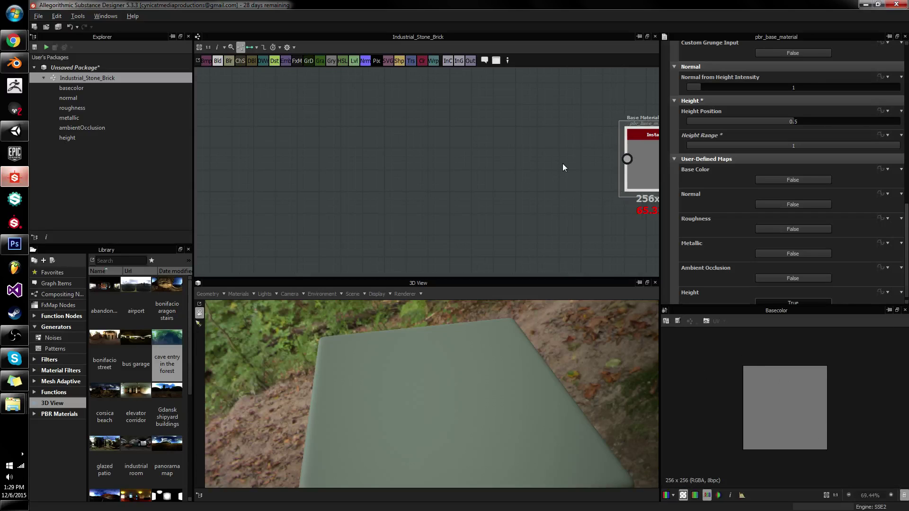
Step: Add a Clouds 2 node, connect it to the Base Material's height input, and line it up with that node
left_click(518, 152)
key("space")
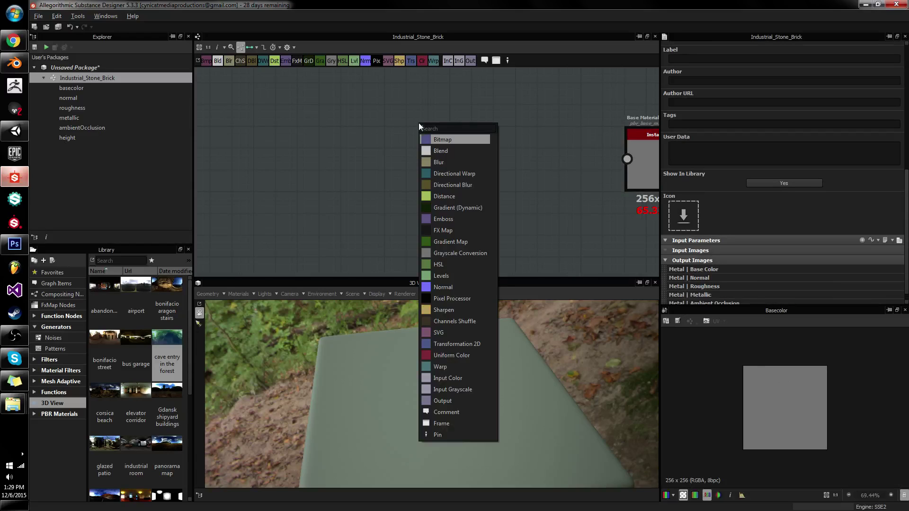
type("clouds")
key("Down")
key("Return")
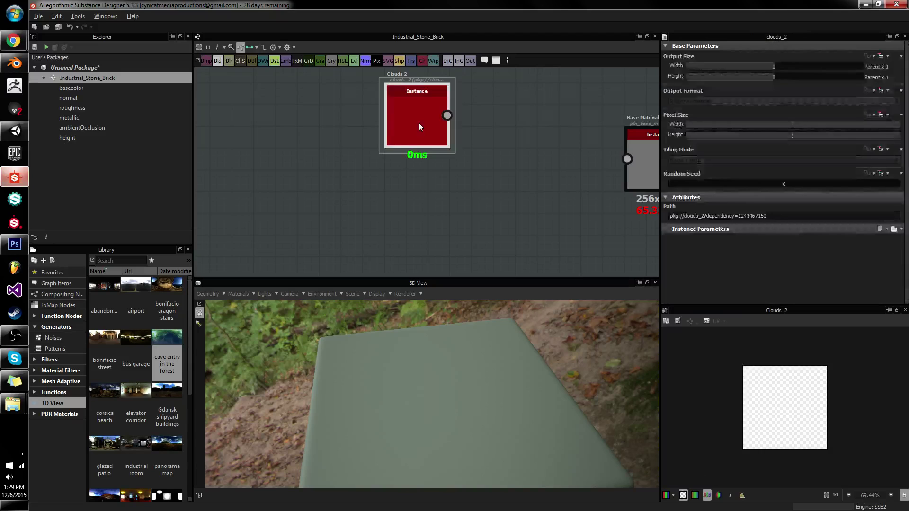
left_click_drag(447, 115, 626, 159)
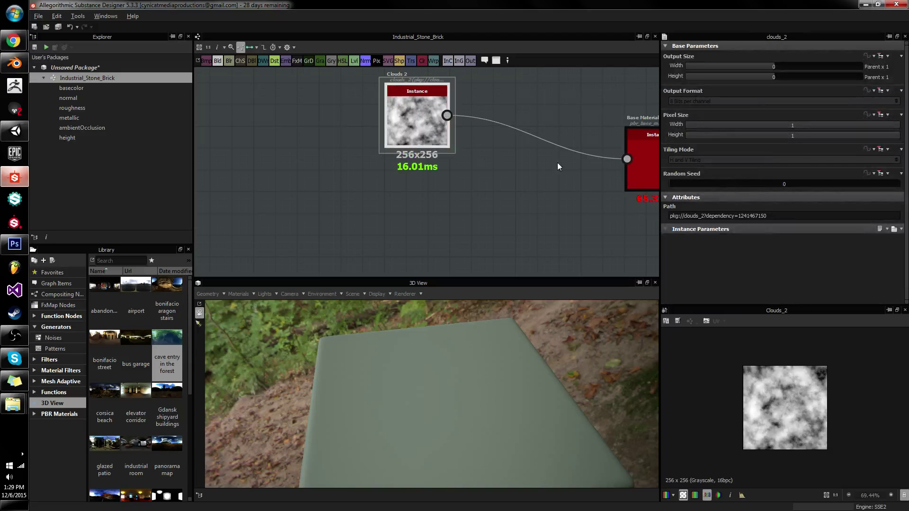
left_click_drag(409, 104, 430, 148)
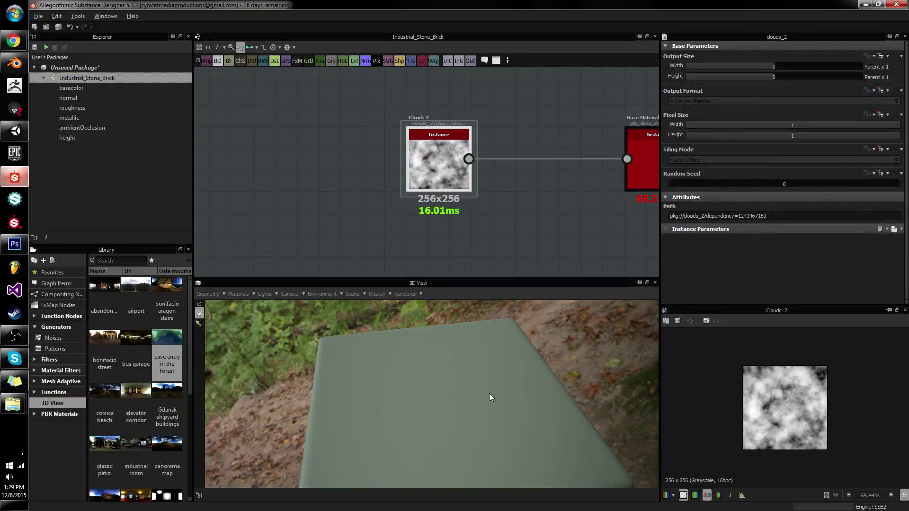
left_click_drag(431, 378, 493, 453)
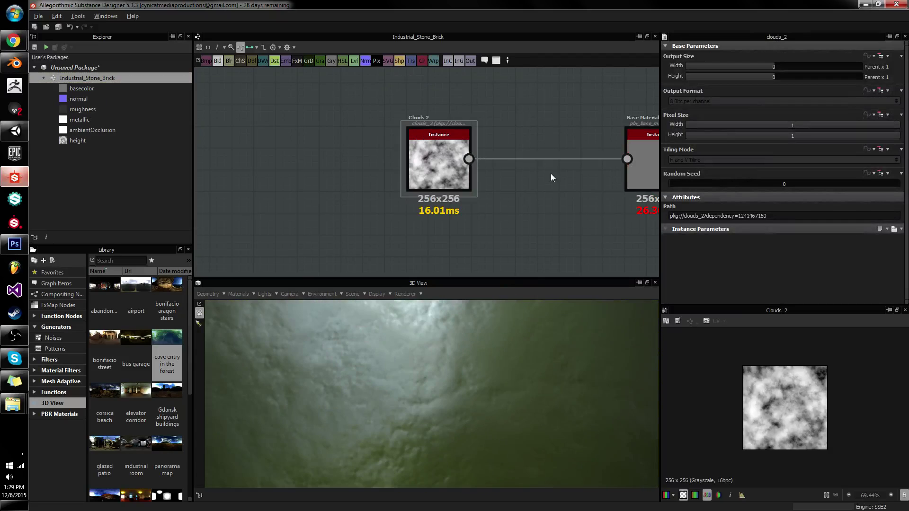
Step: Give the graph a fixed output size of 1024 x 1024 px instead of one relative to its parent
left_click(550, 173)
scroll(616, 167, "up", 1)
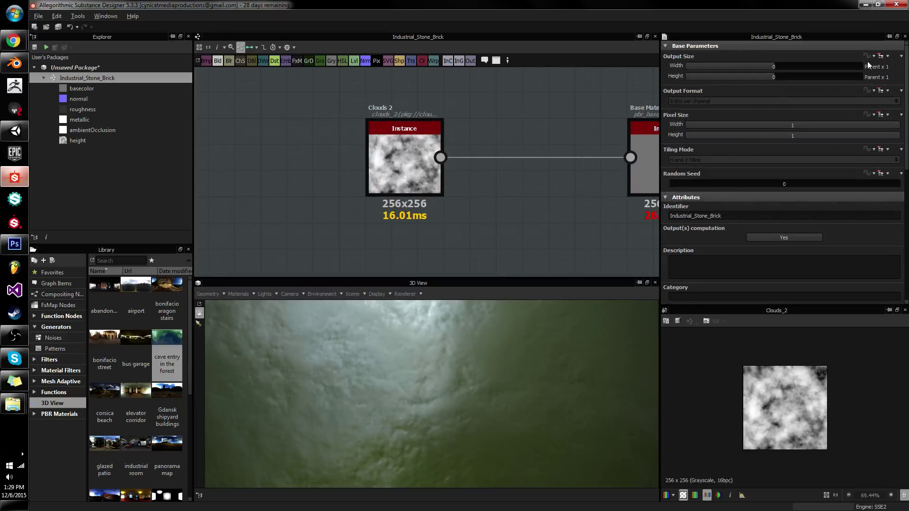
left_click(880, 57)
left_click(876, 79)
left_click(848, 68)
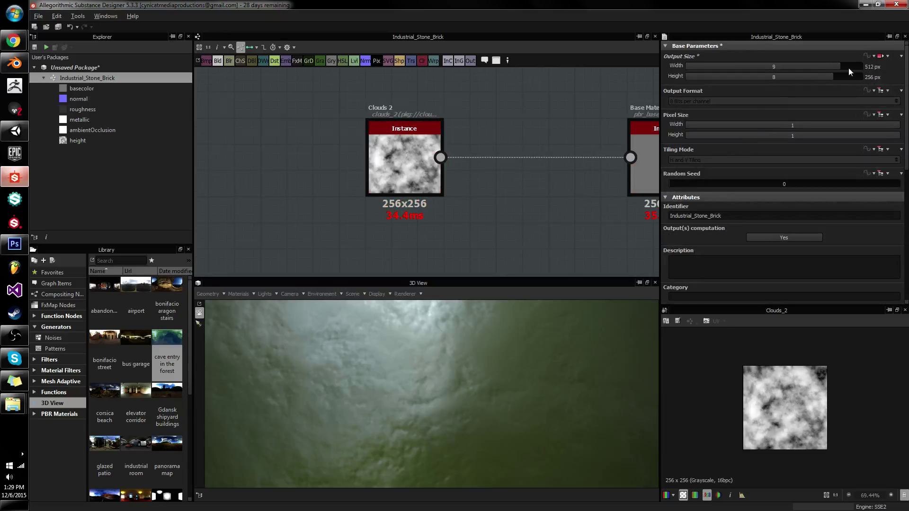
left_click(848, 67)
left_click(847, 76)
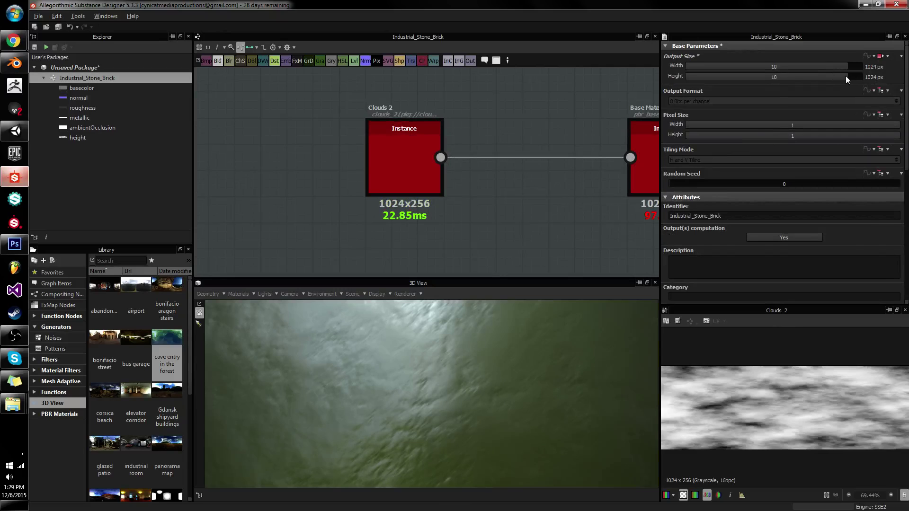
Step: Inspect the surface relief on the cube and increase the Base Material's Normal from Height Intensity
scroll(492, 236, "down", 1)
scroll(467, 351, "down", 5)
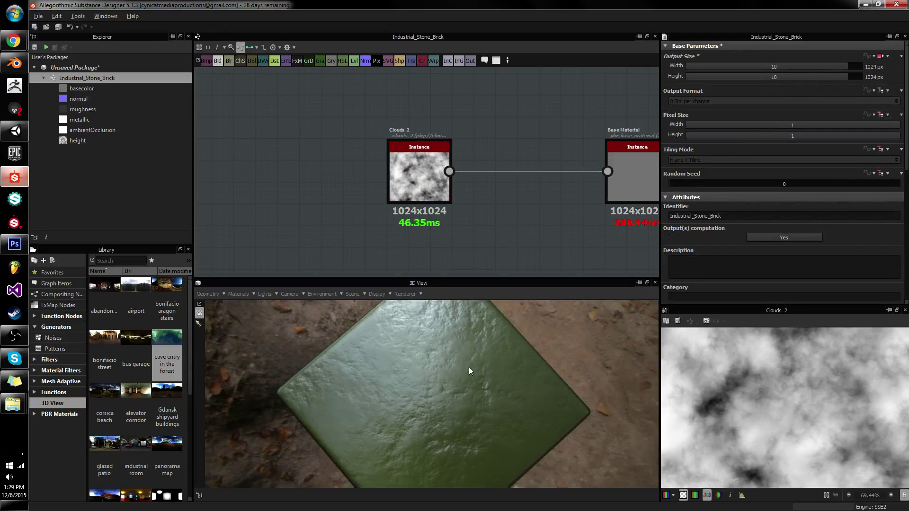
left_click_drag(470, 371, 444, 378)
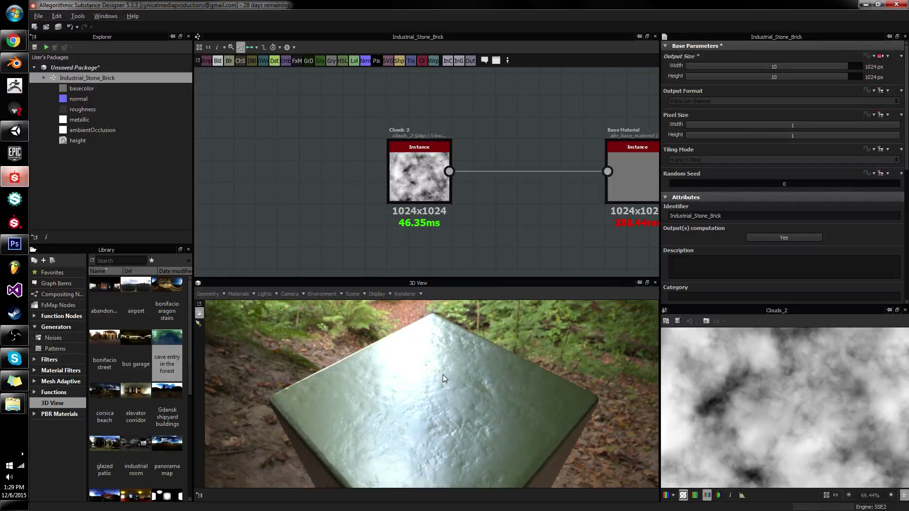
scroll(443, 374, "up", 3)
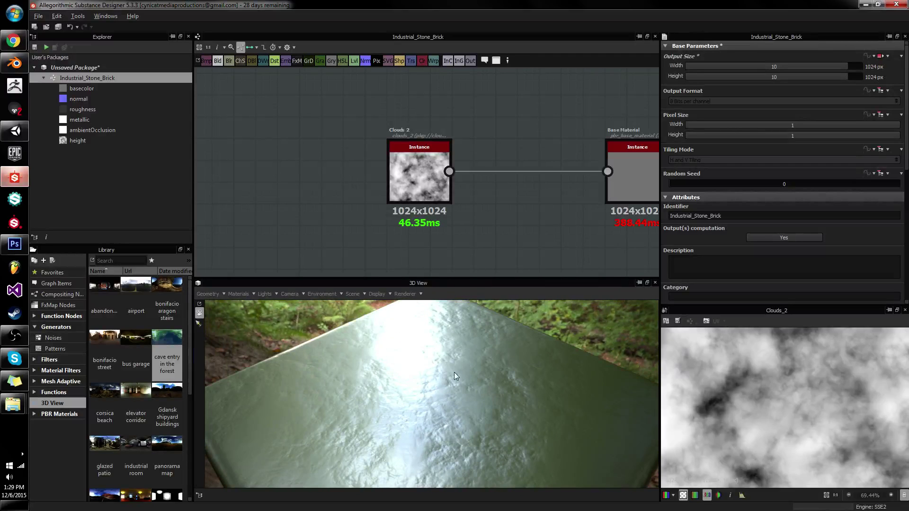
left_click(624, 176)
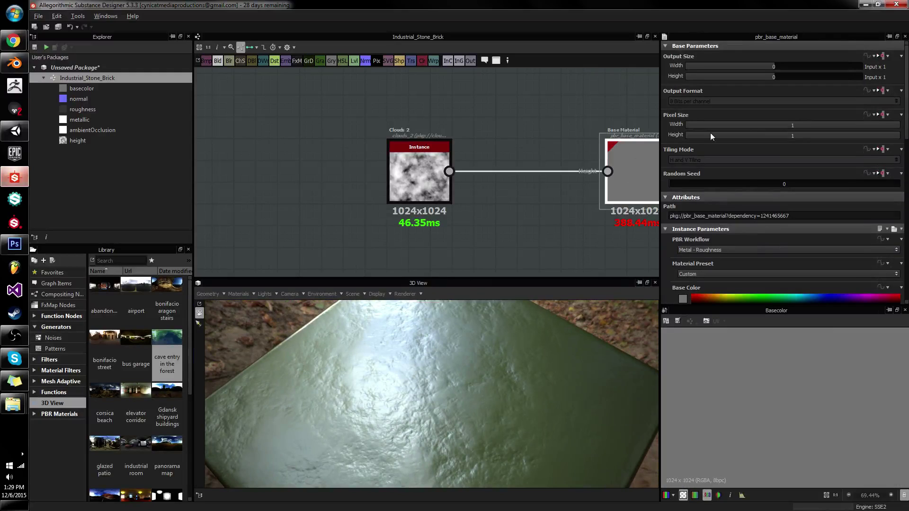
scroll(710, 136, "down", 10)
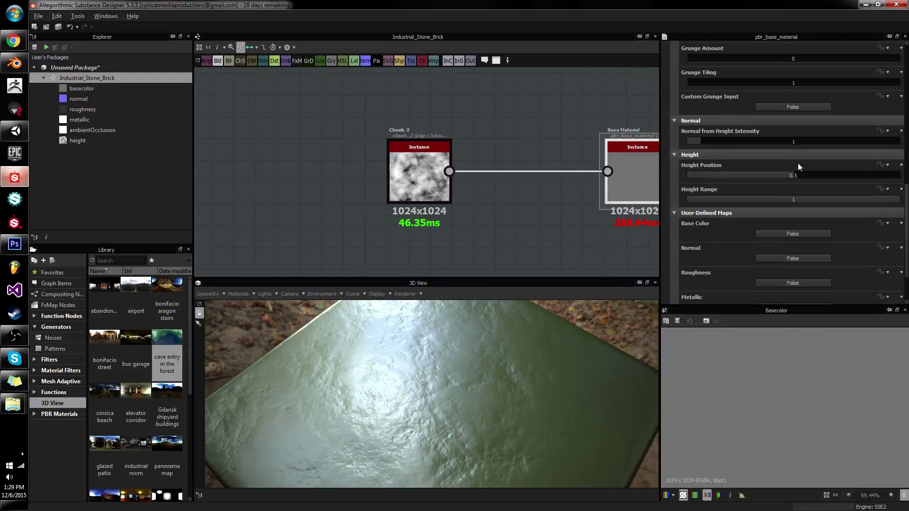
scroll(797, 163, "down", 3)
scroll(778, 143, "up", 4)
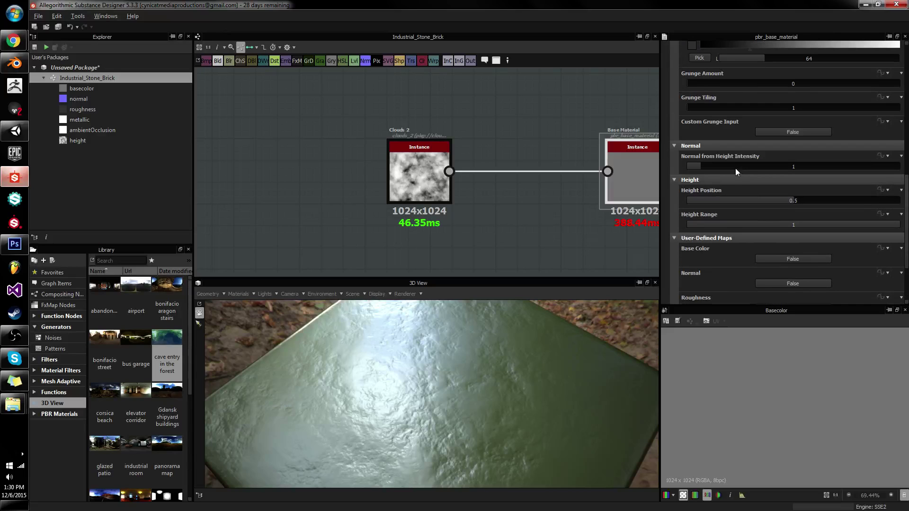
left_click_drag(696, 165, 746, 164)
Step: Preview the Clouds 2 node and move it farther away from Base Material to leave space between them
double_click(419, 175)
left_click_drag(418, 174, 291, 161)
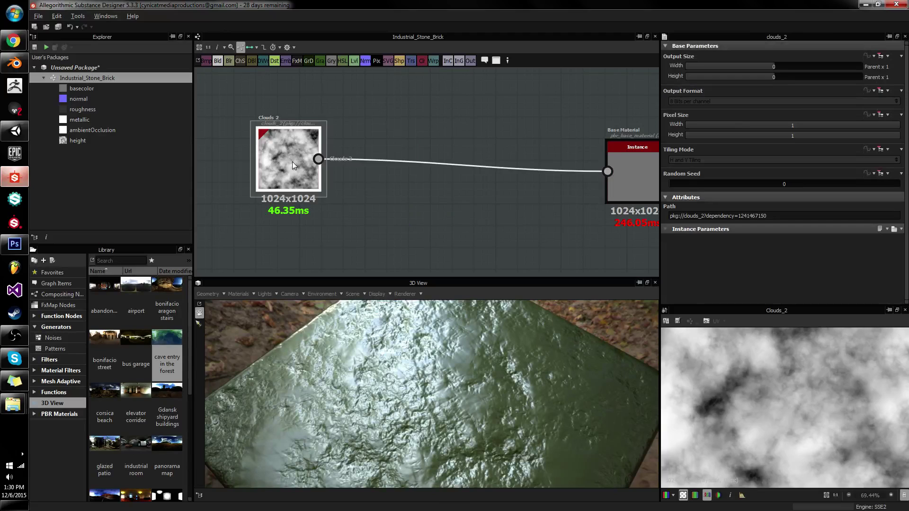
middle_click_drag(291, 161, 375, 157)
scroll(375, 157, "up", 1)
left_click_drag(372, 153, 284, 137)
scroll(284, 136, "down", 3)
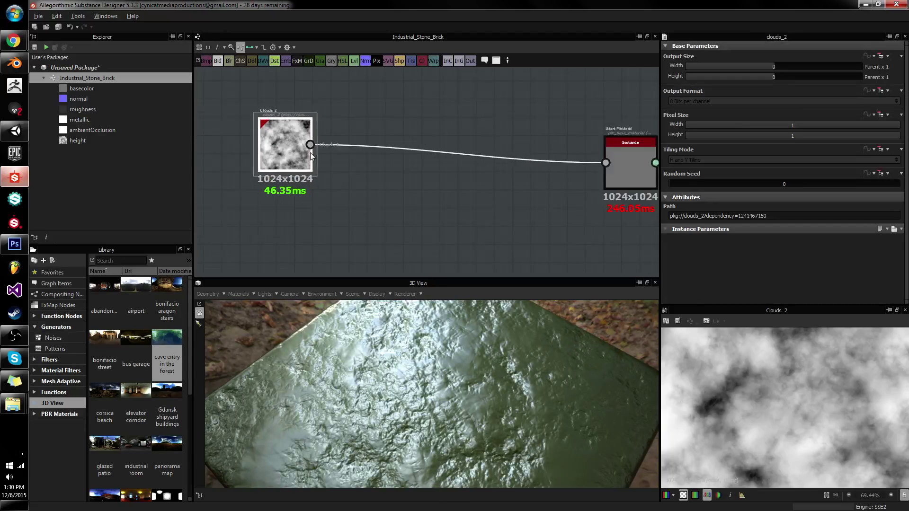
Step: Delete the Clouds 2 node and add a Brick Generator node in its place
key("Delete")
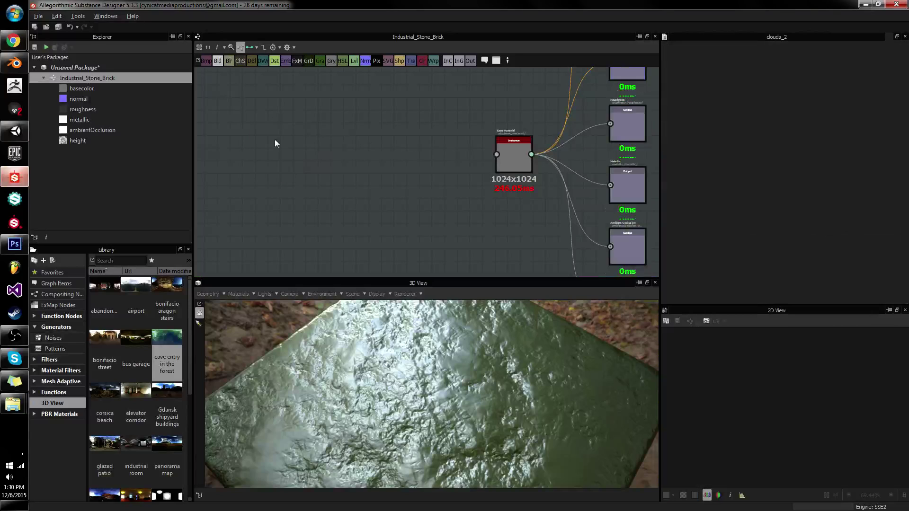
key("space")
type("brick")
key("Down")
key("Down")
key("Down")
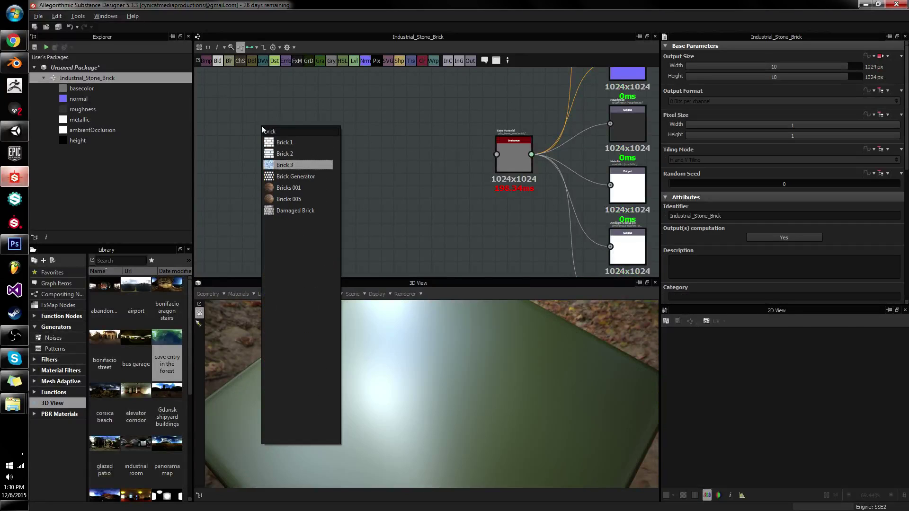
key("Up")
key("Up")
key("Up")
key("Down")
key("Down")
key("Down")
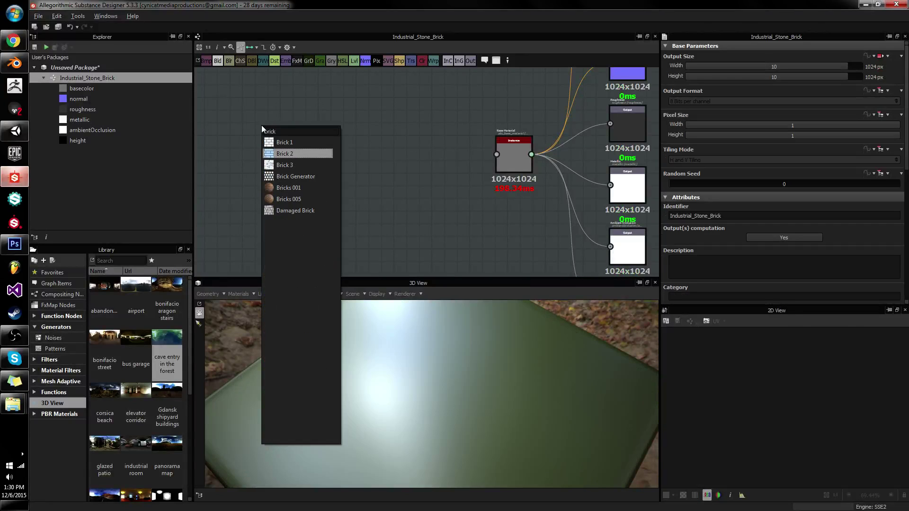
key("Return")
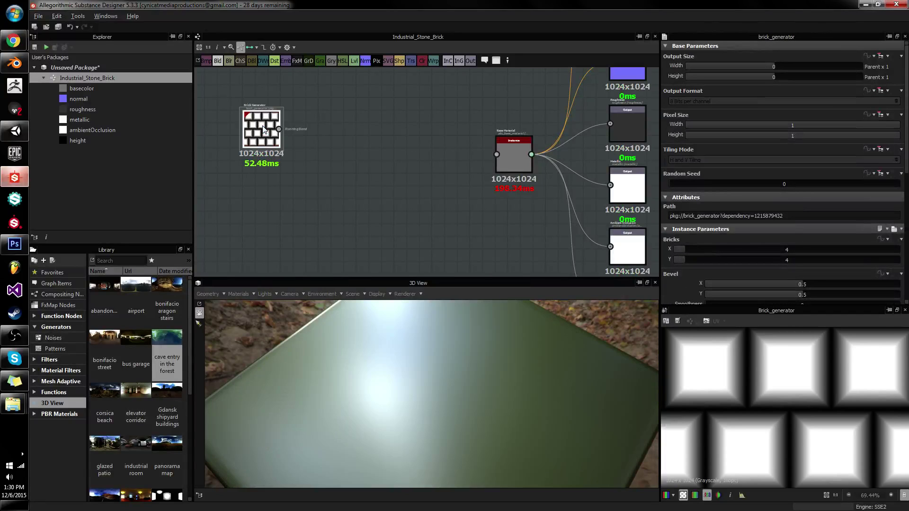
Step: Set the Brick Generator's Bevel X and Y to 0.05 and connect the node to Base Material's height input
scroll(814, 199, "down", 2)
left_click(715, 231)
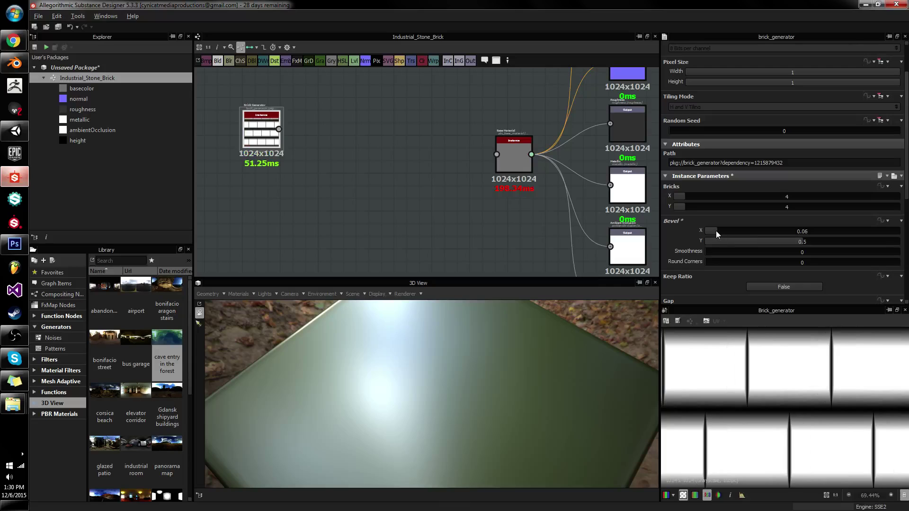
left_click(719, 241)
left_click(715, 230)
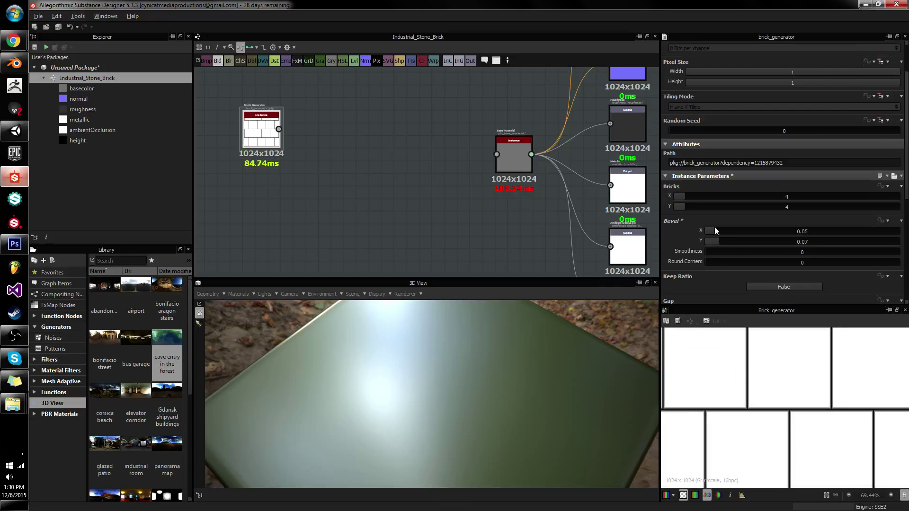
left_click(714, 241)
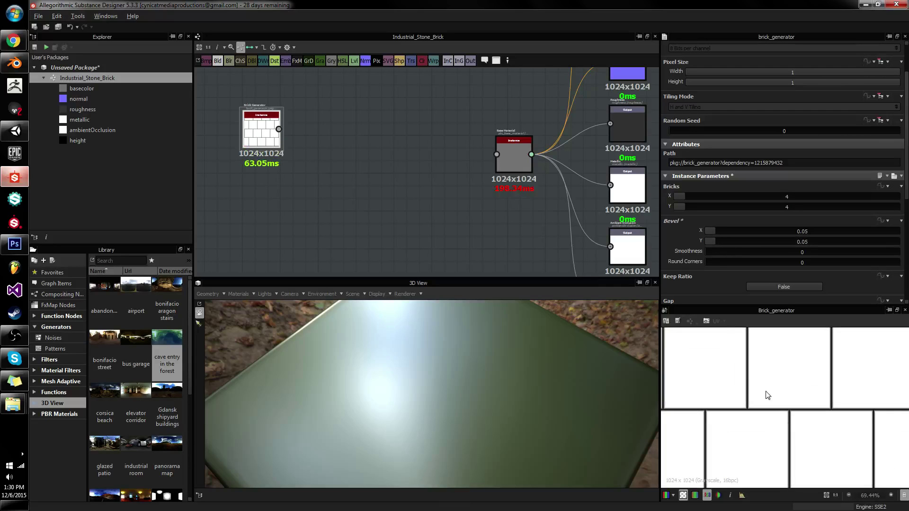
left_click_drag(279, 128, 497, 155)
left_click_drag(524, 409, 507, 390)
Step: Try a height scale of 0.068 on the 3D view's default material, checking the cube up close, and return it to 0
left_click(244, 293)
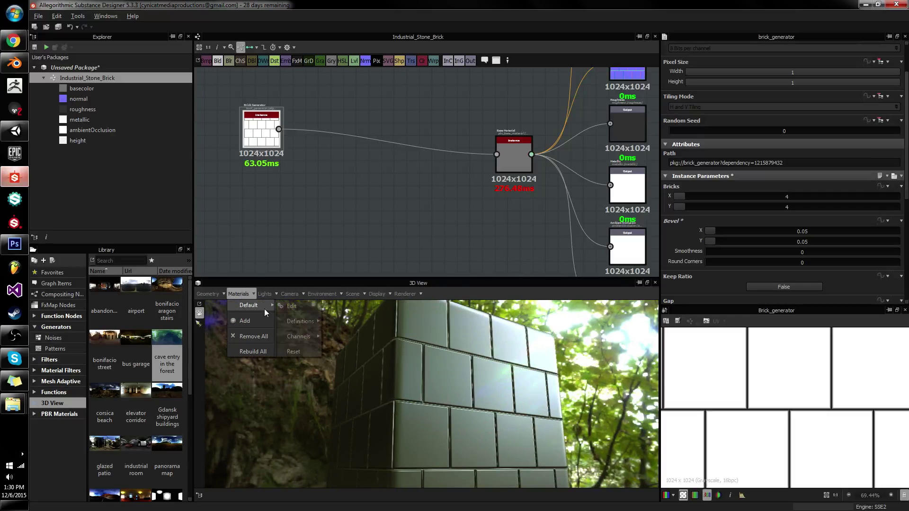
left_click(291, 306)
left_click(255, 294)
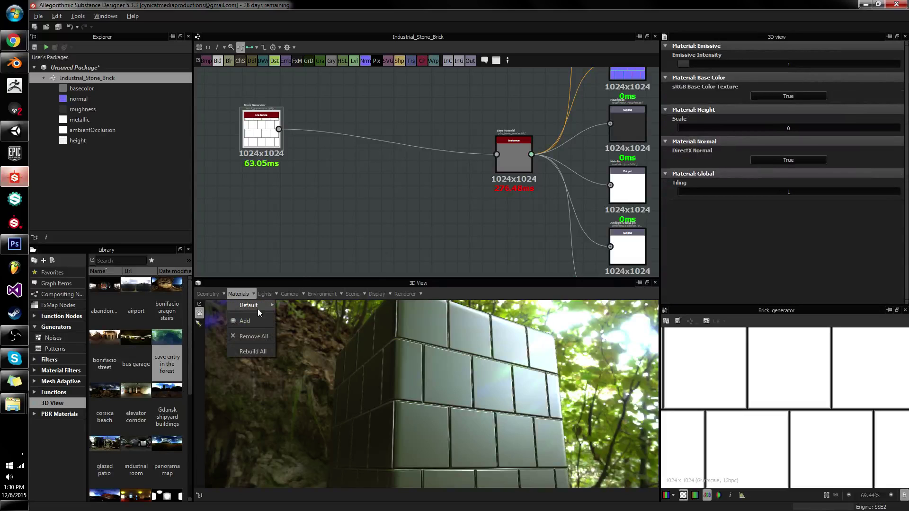
left_click(295, 308)
mouse_move(694, 130)
left_mouse_down()
mouse_move(763, 130)
mouse_move(683, 129)
mouse_move(710, 132)
mouse_move(692, 132)
left_mouse_up()
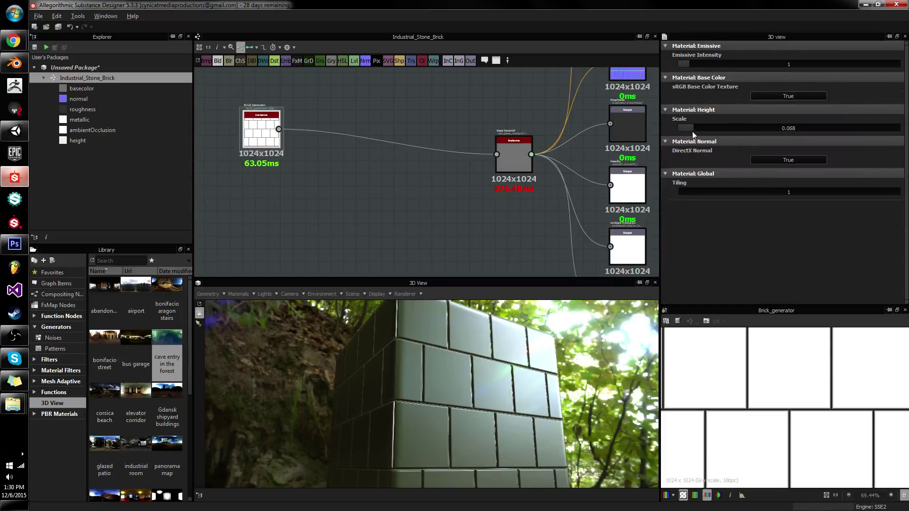
scroll(583, 303, "up", 5)
left_click_drag(583, 303, 577, 326)
left_click_drag(694, 131, 668, 128)
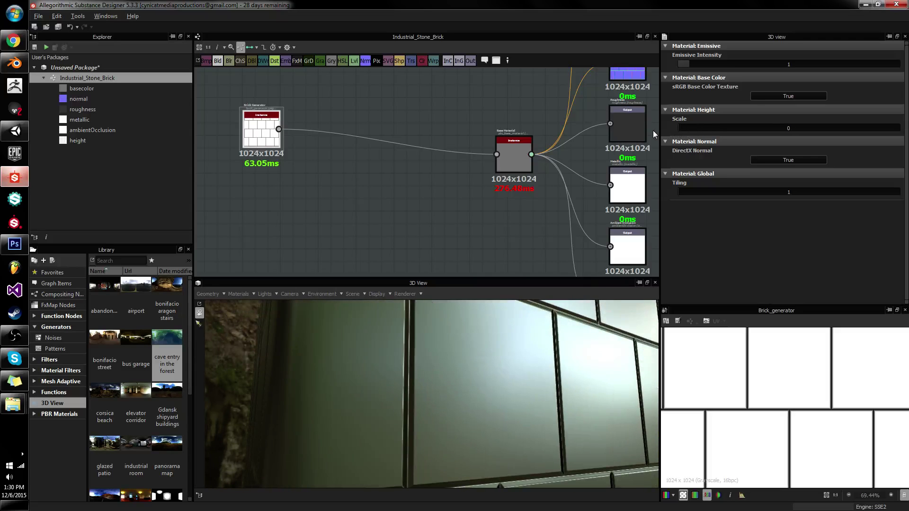
Step: Try 3 bricks along X in the Brick Generator and return the count to 4
left_click_drag(531, 396, 398, 312)
left_click(258, 136)
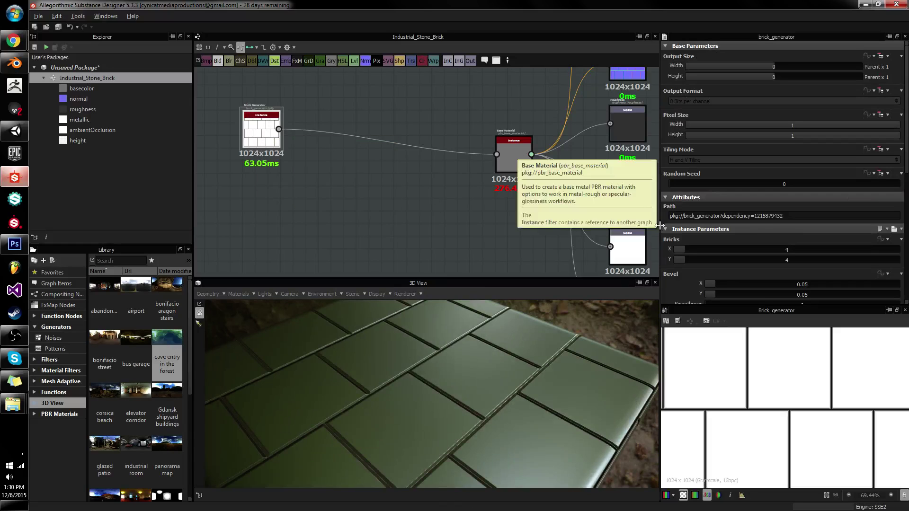
left_click_drag(523, 316, 626, 316)
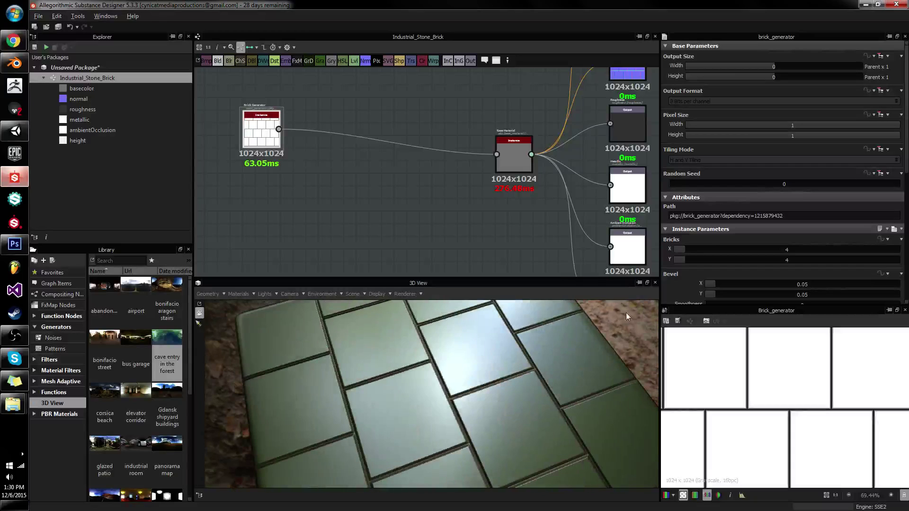
left_click(681, 251)
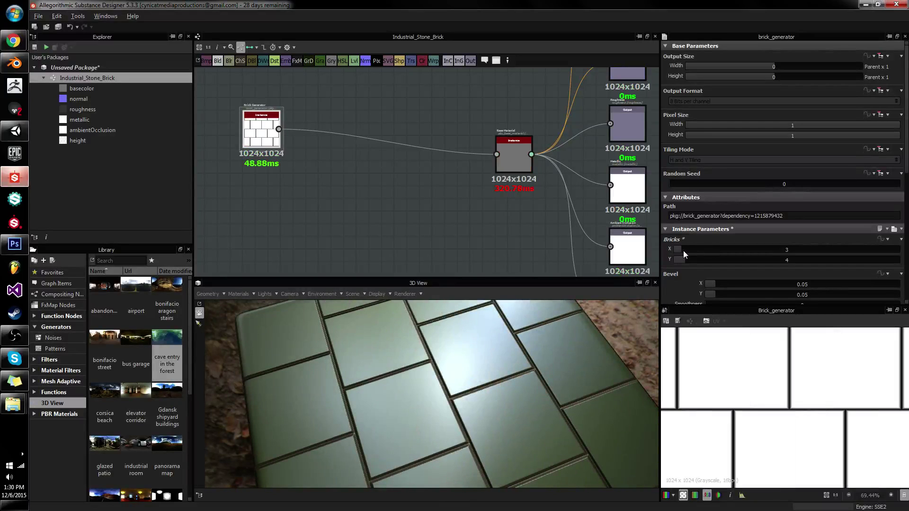
left_click(683, 251)
Step: Set the Brick Generator's bevel Smoothness and Round Corners to 1
scroll(716, 268, "down", 4)
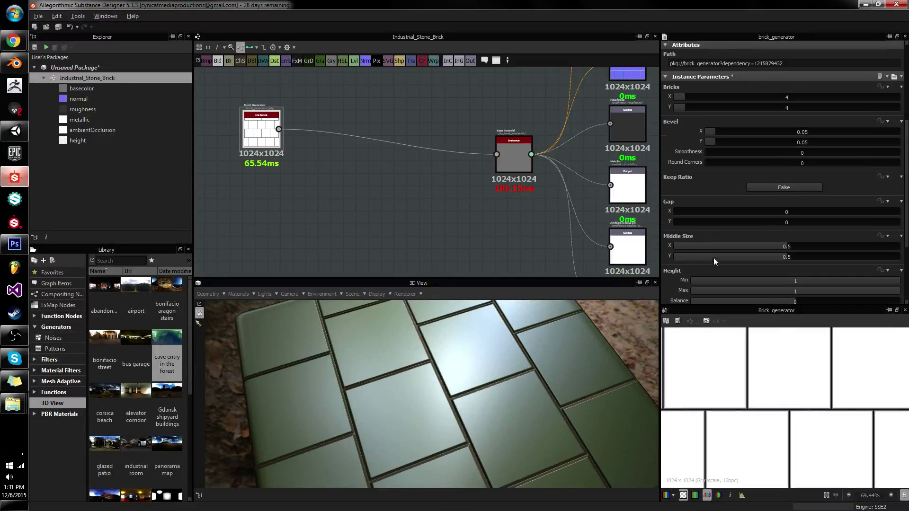
scroll(713, 258, "down", 1)
left_click_drag(714, 147, 896, 146)
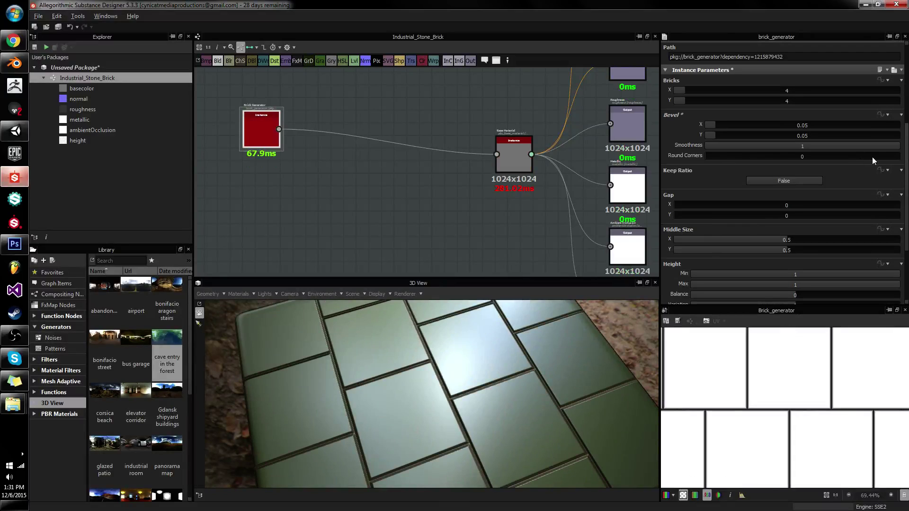
left_click(900, 157)
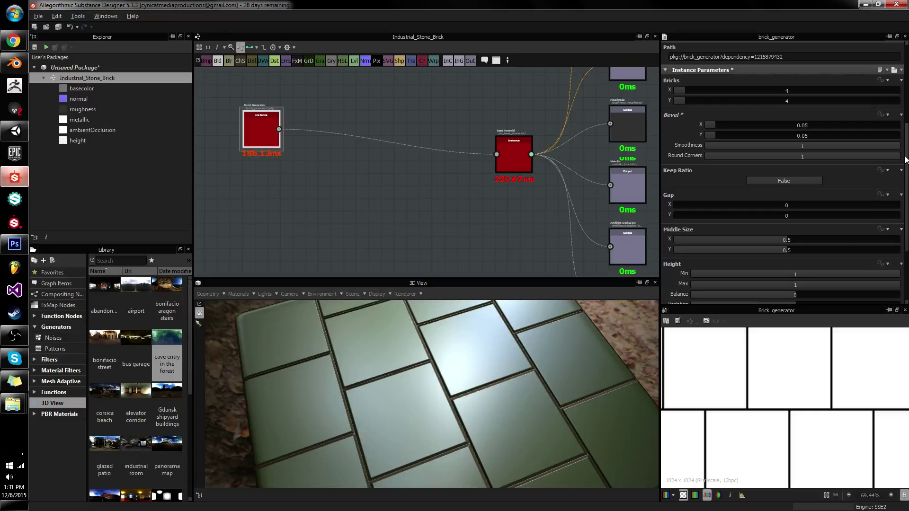
Step: Narrow the brick bevel by setting its X and Y to 0.03
scroll(288, 123, "up", 4)
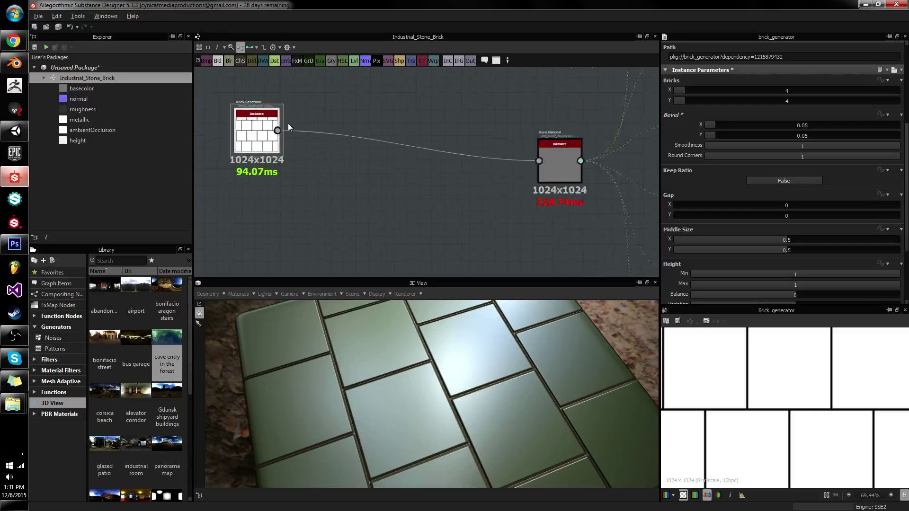
left_click_drag(364, 118, 365, 142)
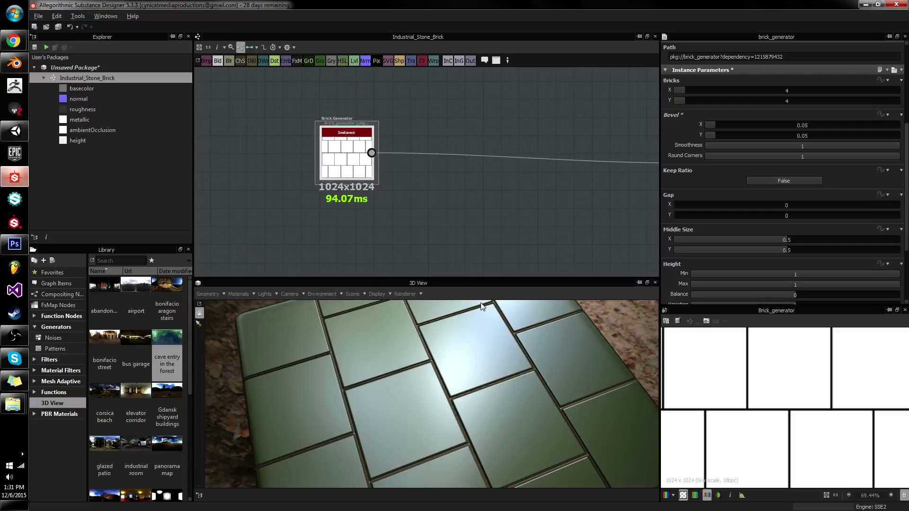
scroll(470, 324, "down", 5)
mouse_move(466, 396)
left_mouse_down()
mouse_move(480, 353)
mouse_move(460, 392)
left_mouse_up()
scroll(480, 353, "up", 4)
scroll(751, 155, "up", 5)
left_click_drag(711, 159, 710, 170)
scroll(561, 333, "up", 5)
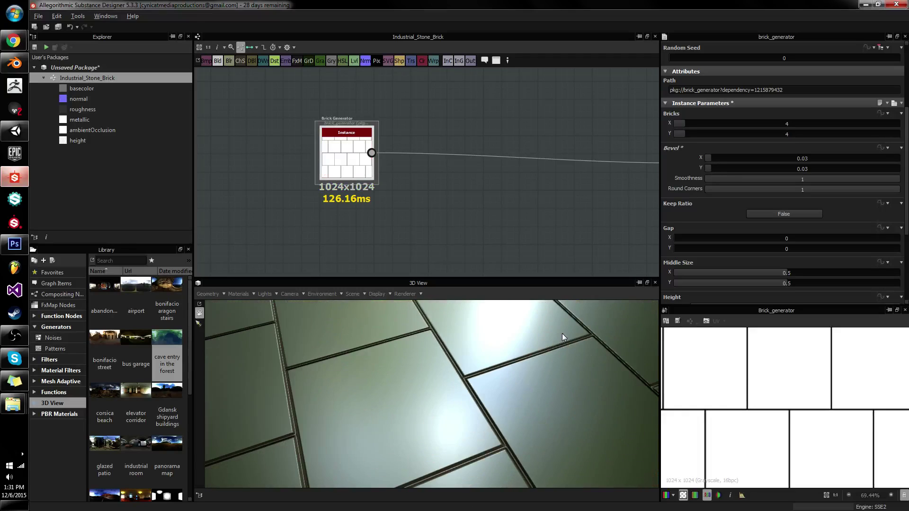
Step: Examine the brick joints on the cube from several angles and look over the Brick Generator's remaining parameters
left_click_drag(562, 334, 573, 295)
scroll(558, 333, "down", 3)
scroll(558, 333, "down", 3)
scroll(817, 157, "down", 6)
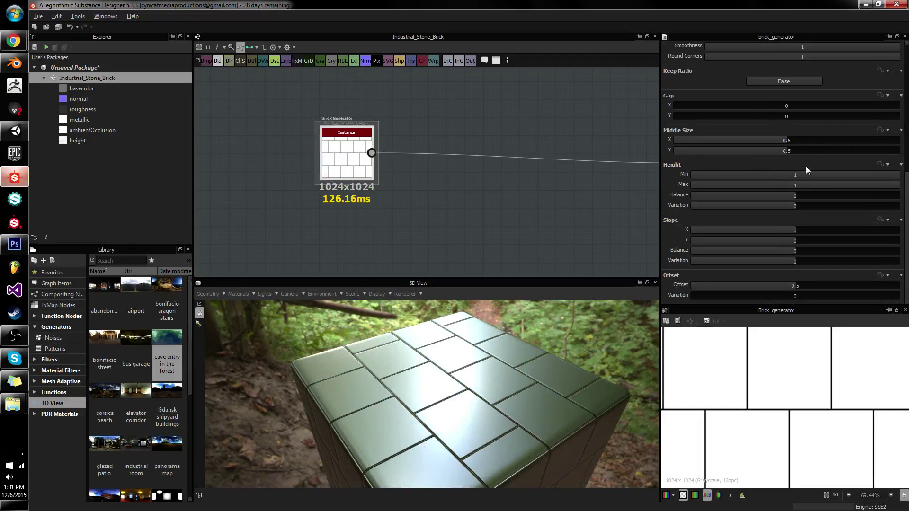
middle_click_drag(395, 152, 282, 130)
left_click_drag(435, 346, 477, 318)
scroll(484, 377, "up", 5)
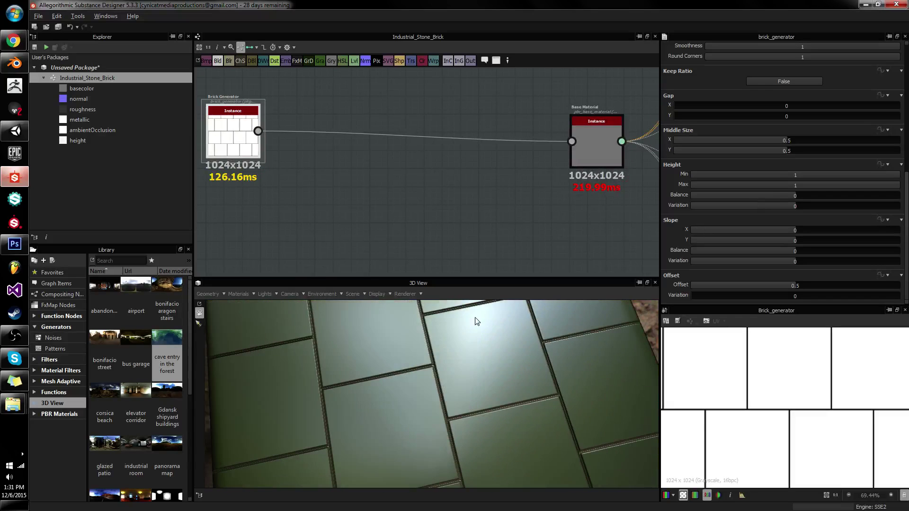
left_click_drag(443, 379, 481, 334)
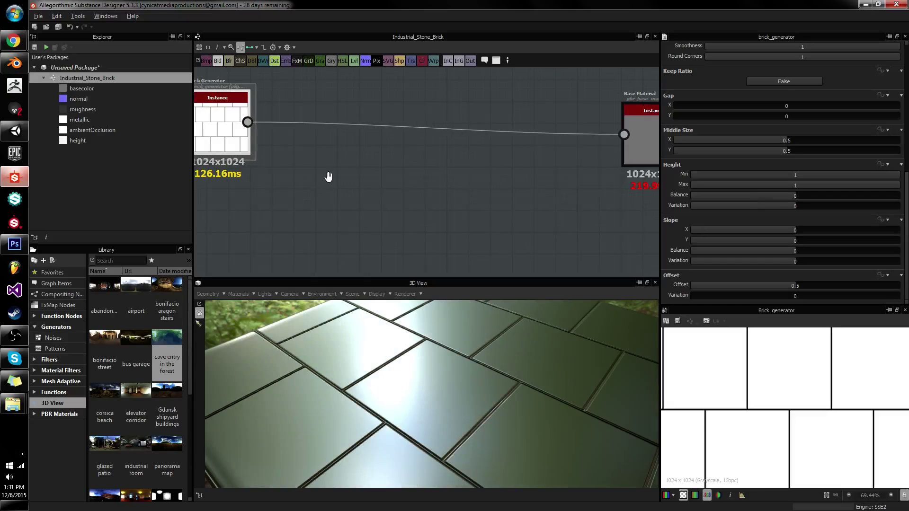
scroll(329, 177, "up", 1)
middle_click_drag(329, 177, 473, 179)
left_click_drag(485, 312, 479, 343)
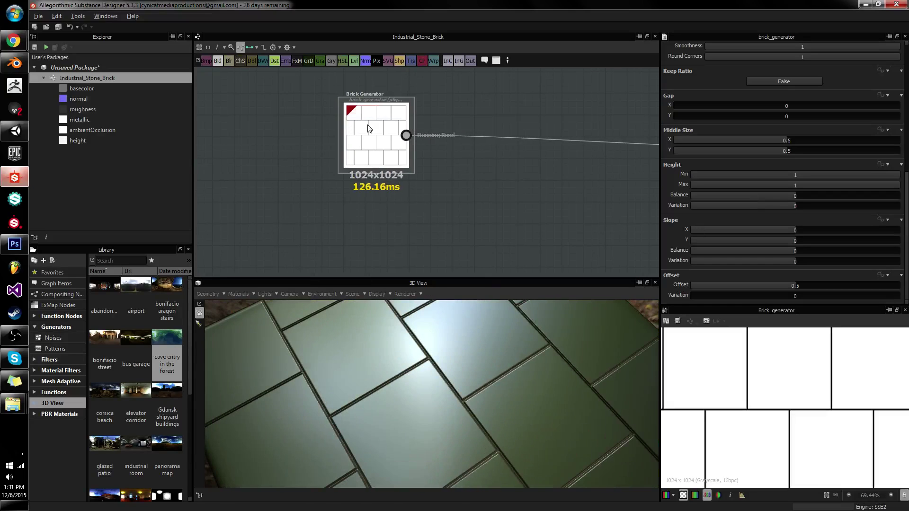
mouse_move(521, 370)
left_mouse_down()
mouse_move(532, 337)
mouse_move(470, 322)
mouse_move(424, 332)
mouse_move(545, 347)
mouse_move(517, 360)
left_mouse_up()
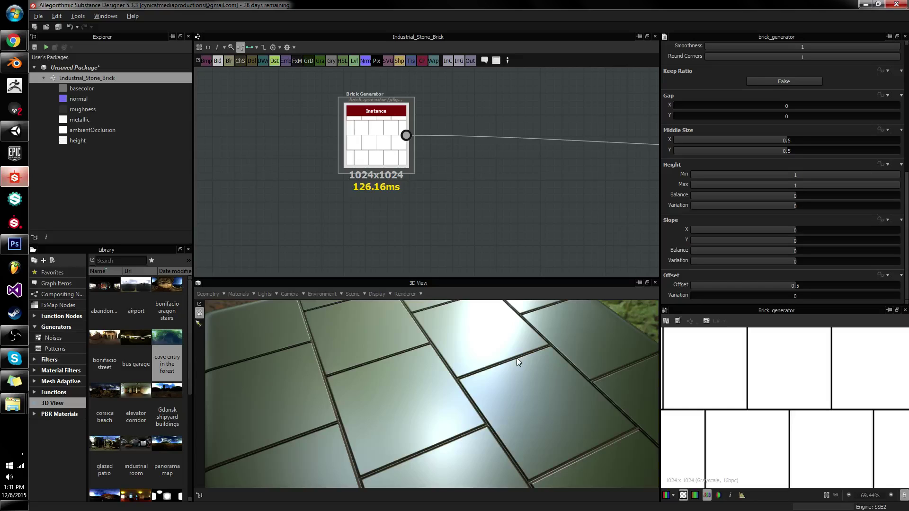
scroll(516, 357, "down", 5)
Step: Preview the ambient occlusion and height outputs and delete the height output node from the graph
middle_click_drag(571, 192, 296, 189)
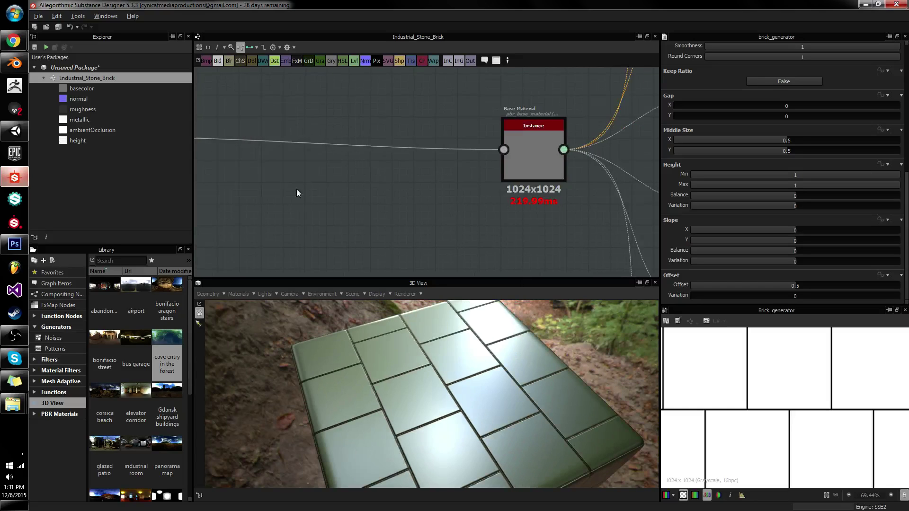
scroll(370, 183, "down", 5)
middle_click_drag(485, 182, 437, 169)
left_click(483, 222)
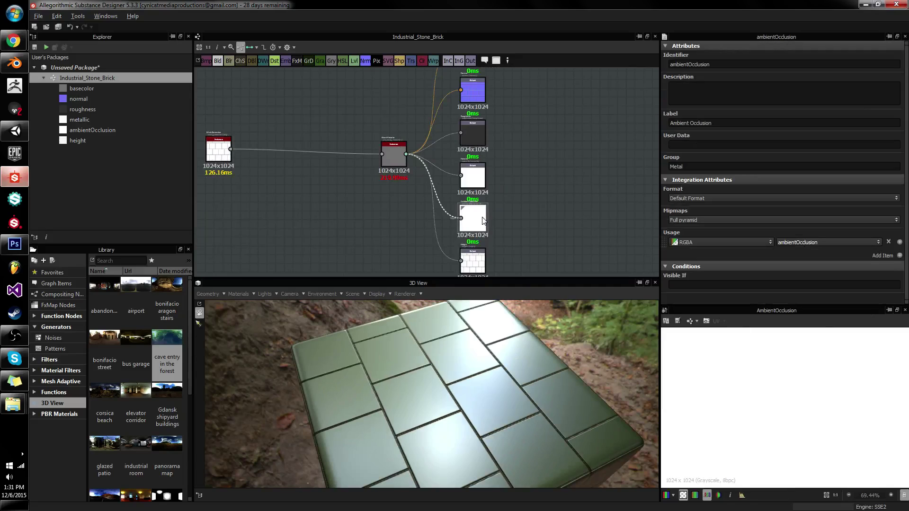
left_click(481, 272)
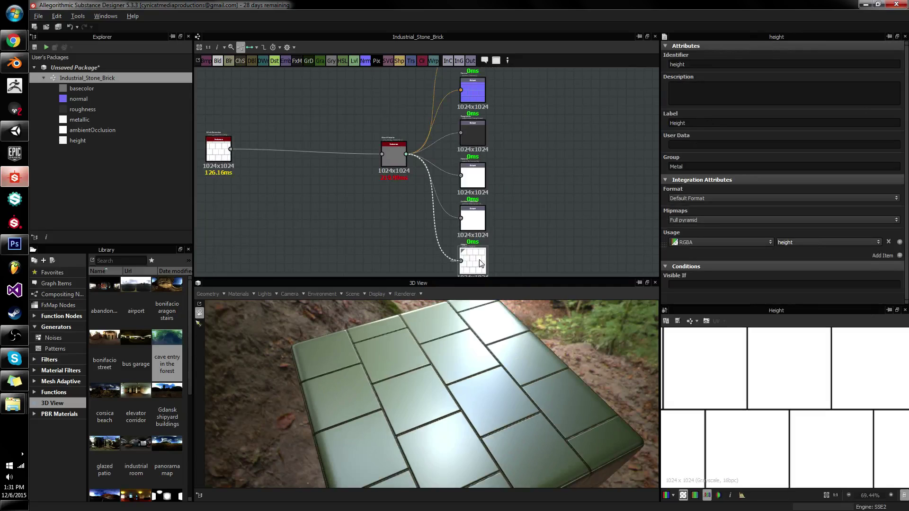
key("Delete")
left_click(369, 166)
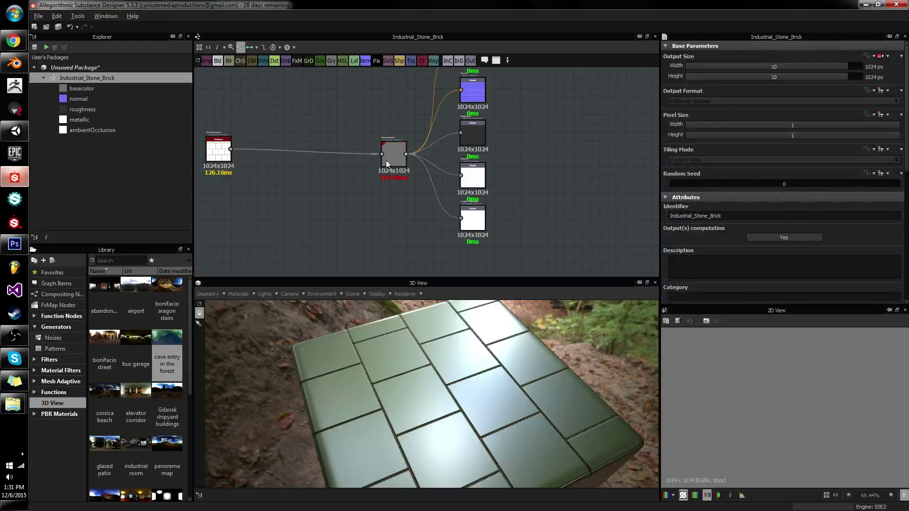
Step: Insert a Slope Blur Grayscale node between Brick Generator and Base Material, placed slightly lower than Brick Generator
mouse_move(426, 354)
left_mouse_down()
mouse_move(406, 372)
mouse_move(381, 310)
mouse_move(438, 350)
mouse_move(434, 361)
left_mouse_up()
middle_click_drag(377, 122, 487, 154)
left_click_drag(501, 183, 502, 174)
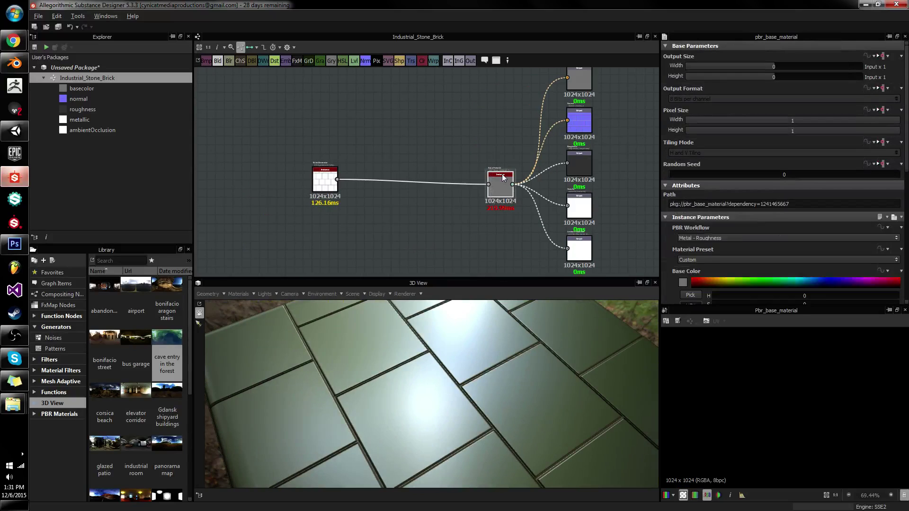
scroll(405, 144, "up", 3)
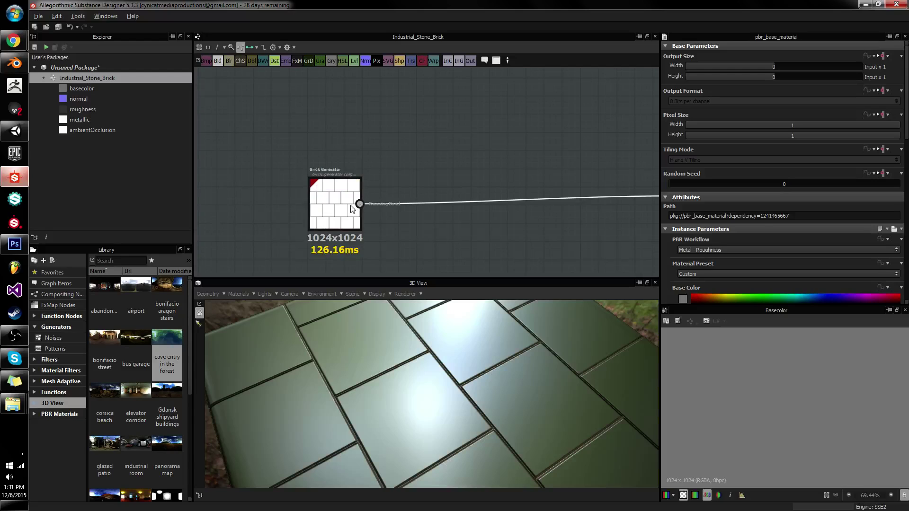
left_click(351, 211)
key("space")
type("slope")
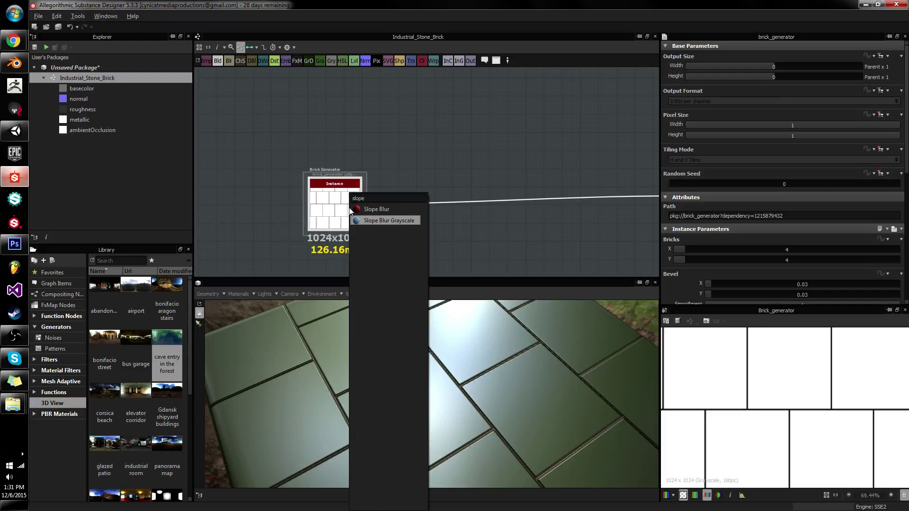
left_click(388, 220)
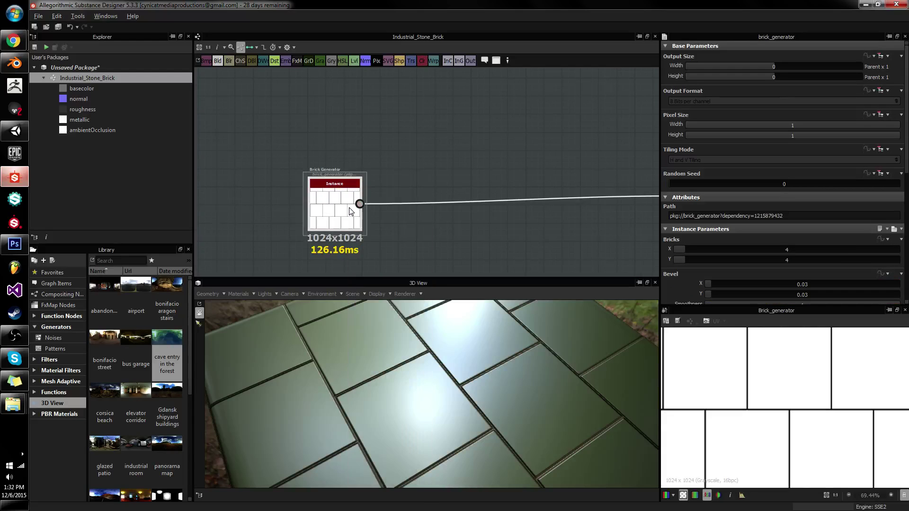
left_click_drag(428, 195, 464, 232)
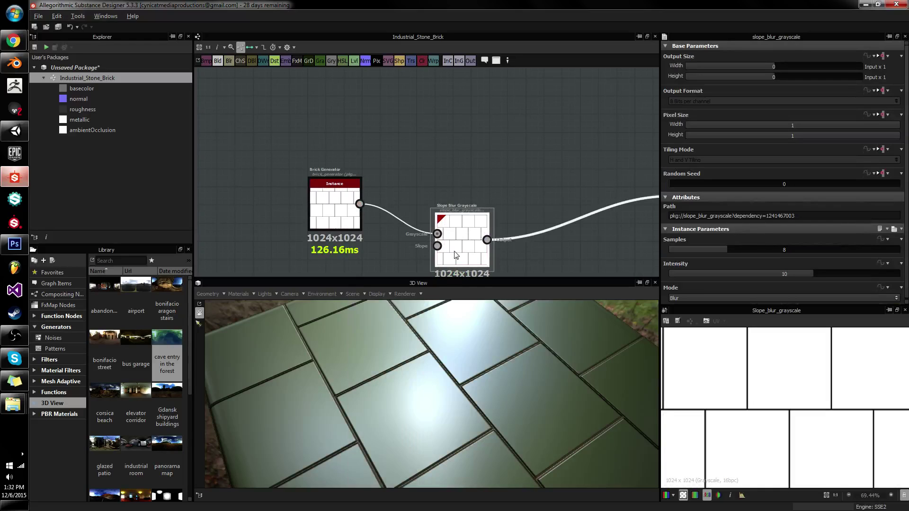
middle_click_drag(376, 261, 421, 166)
left_click(414, 171)
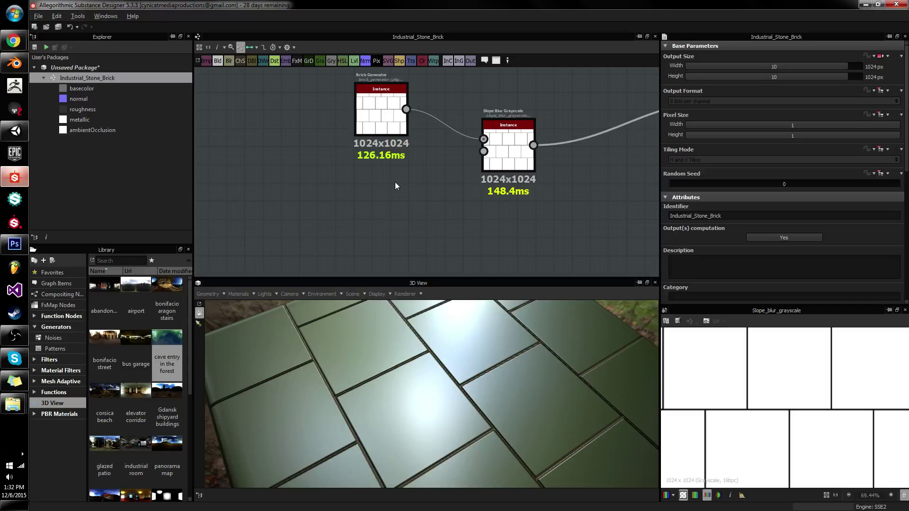
key("space")
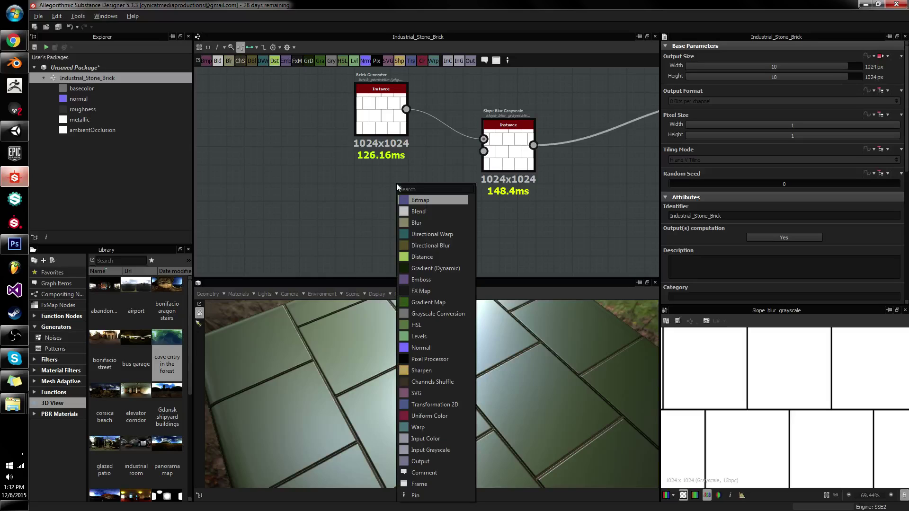
type("perlin")
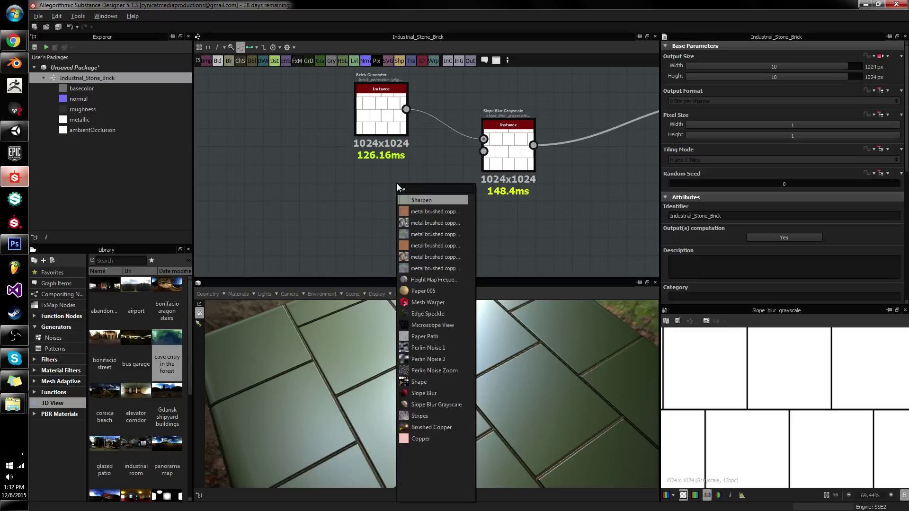
key("Return")
key("ctrl+z")
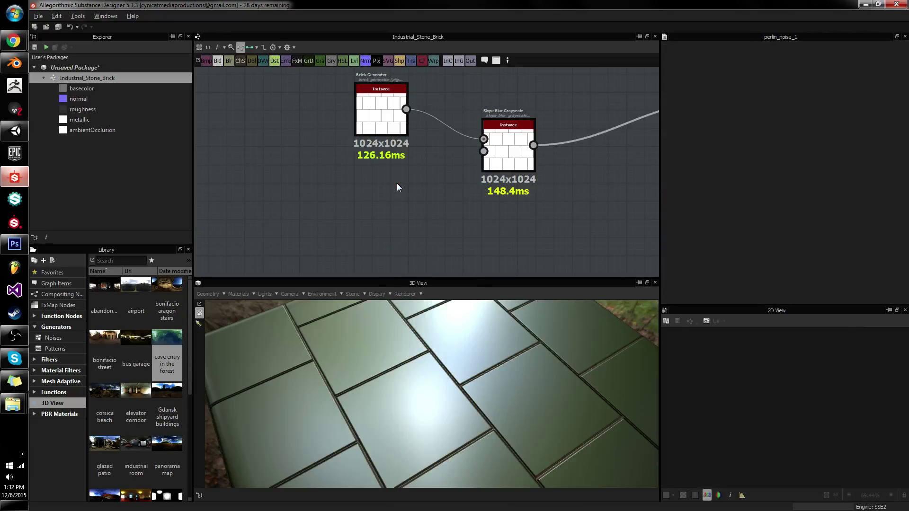
Step: Add a Perlin Noise 1 node below Brick Generator and connect it to the Slope input of Slope Blur Grayscale
key("space")
type("perl")
key("Return")
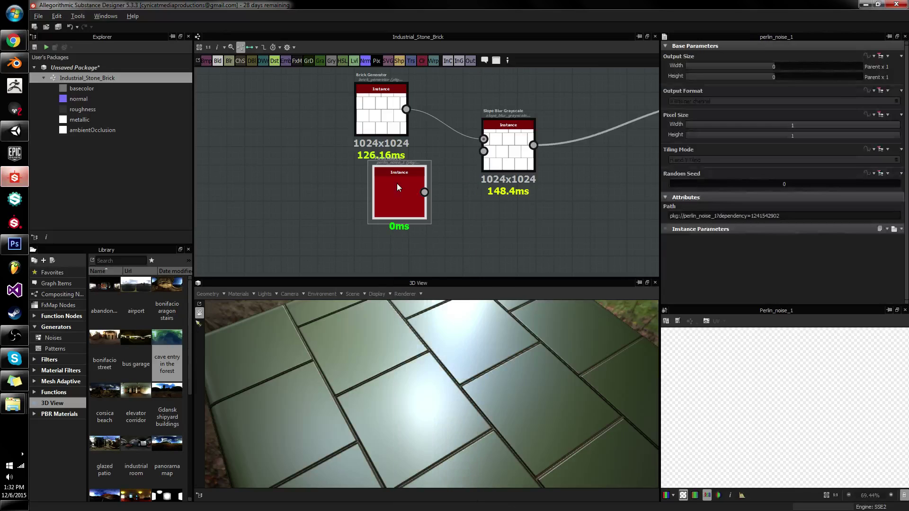
left_click_drag(425, 193, 483, 151)
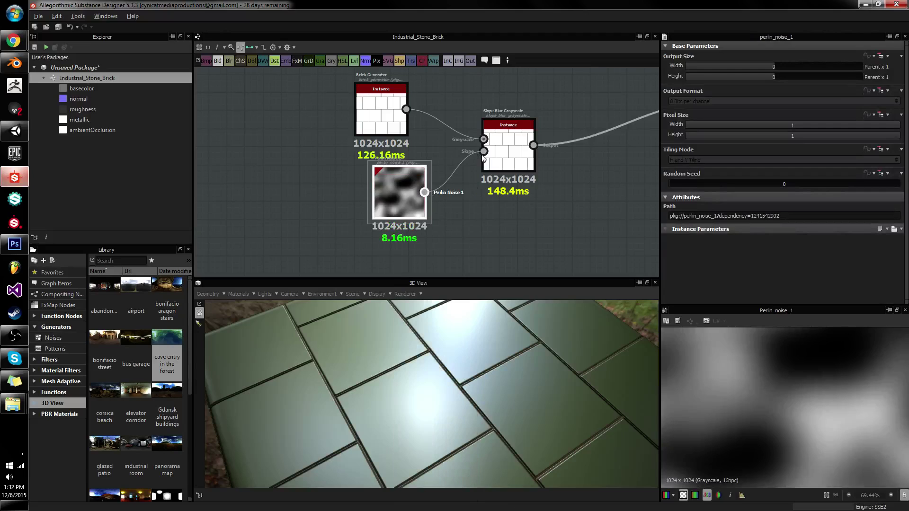
left_click_drag(372, 192, 354, 192)
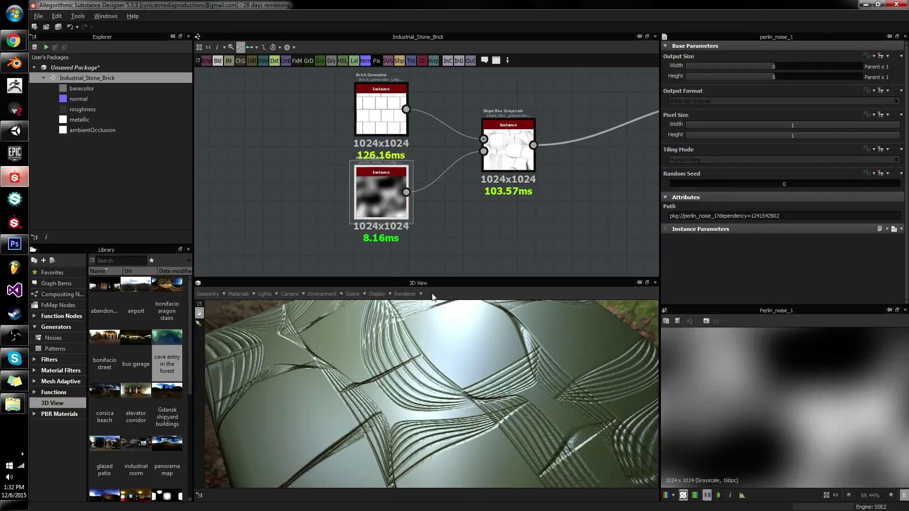
Step: Try Slope Blur Grayscale with Samples at 3, compare the grooves on the cube, and restore Samples to 8
left_click_drag(438, 312, 464, 267)
scroll(473, 165, "down", 3)
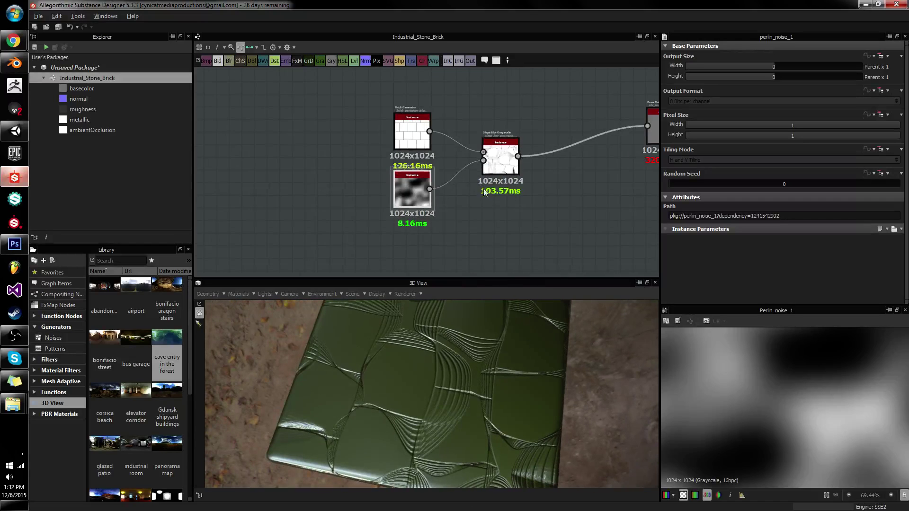
middle_click_drag(483, 188, 442, 218)
left_click(461, 194)
double_click(461, 193)
left_click_drag(494, 430, 510, 388)
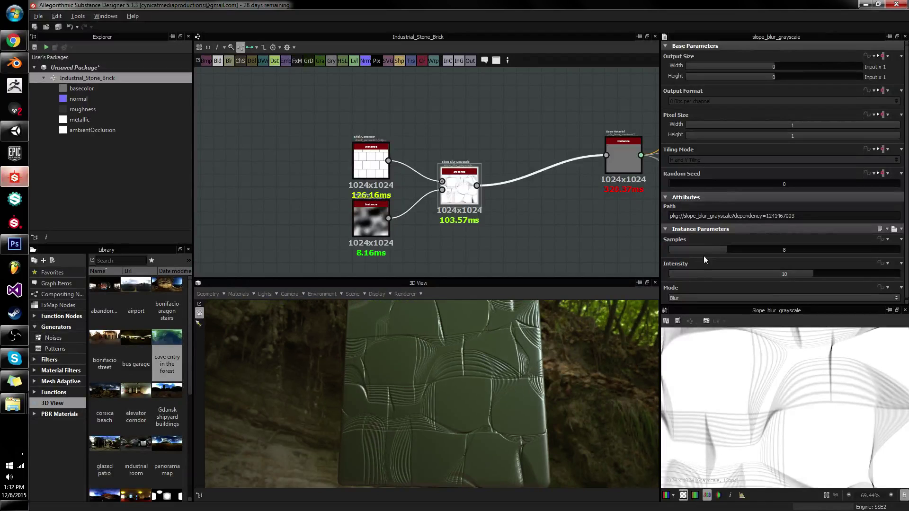
left_click_drag(687, 249, 696, 249)
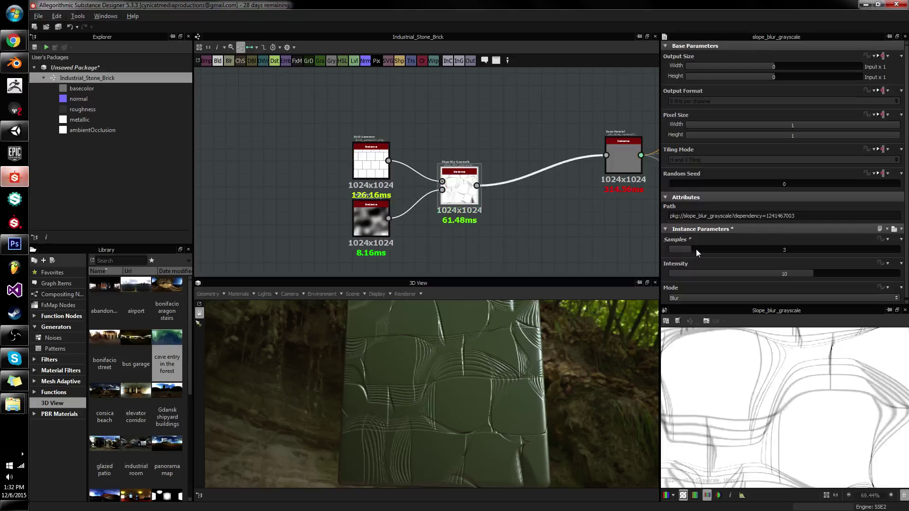
left_click_drag(478, 373, 524, 378)
right_click_drag(523, 378, 600, 353)
left_click_drag(707, 250, 726, 247)
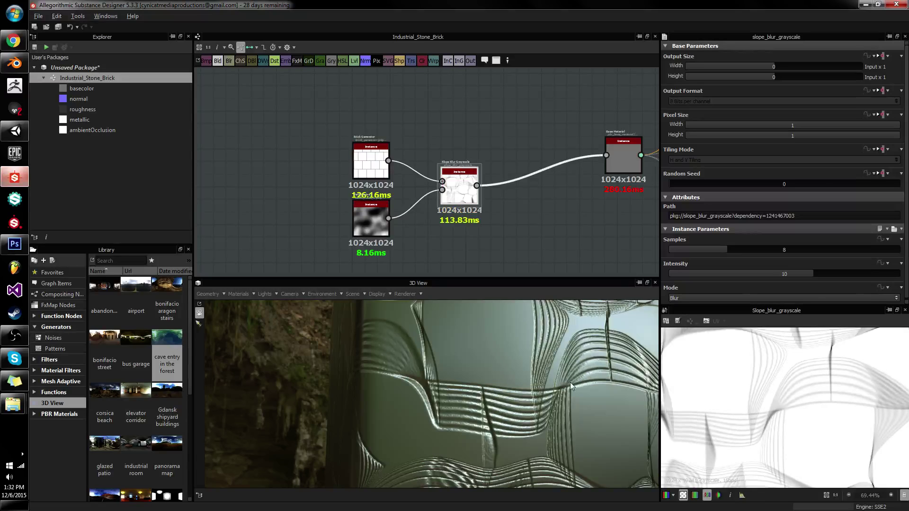
Step: Try the default 3D material with its tiling at 2, check the cube, and return the tiling to 1
scroll(568, 383, "down", 4)
left_click_drag(567, 385, 591, 371)
left_click(240, 294)
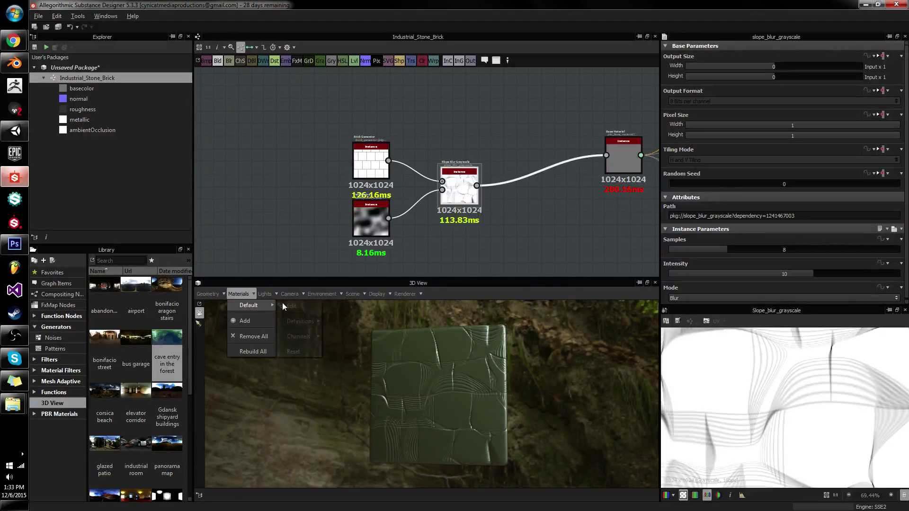
left_click(298, 337)
left_click(700, 191)
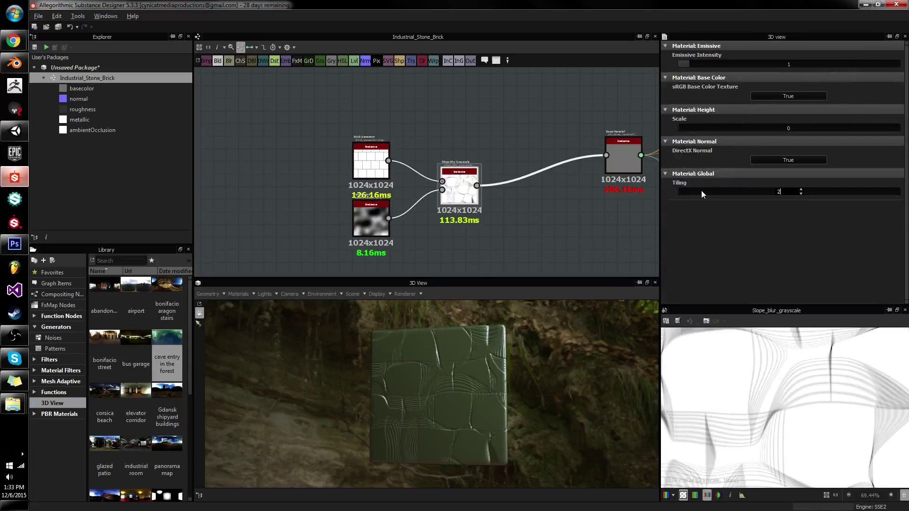
mouse_move(494, 354)
left_mouse_down()
mouse_move(504, 373)
mouse_move(511, 360)
left_mouse_up()
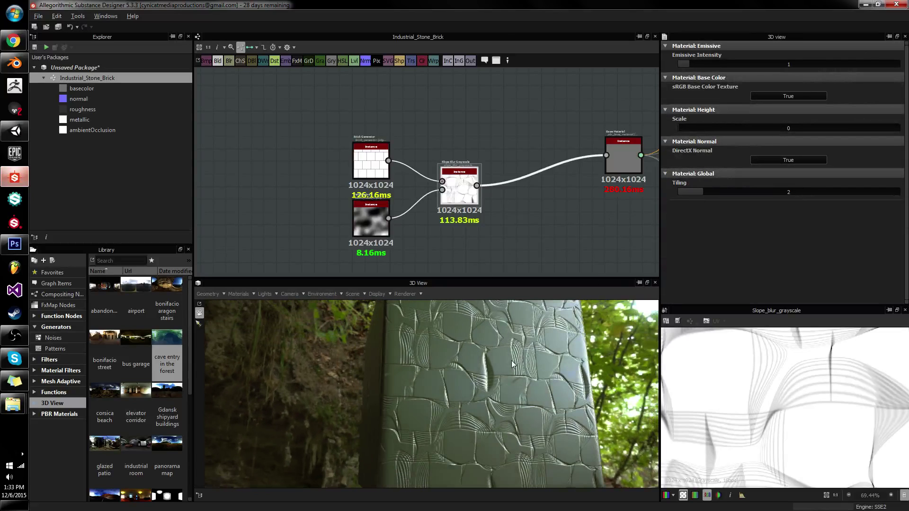
left_click_drag(694, 190, 665, 190)
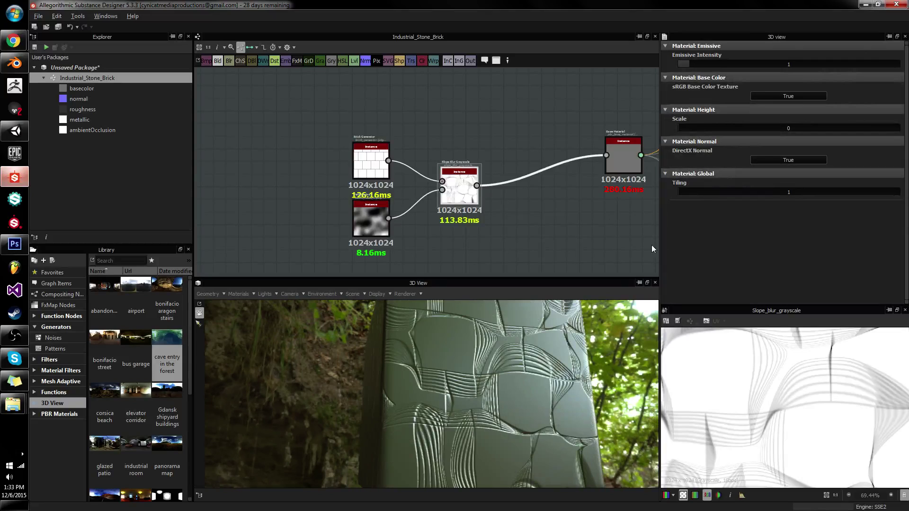
left_click_drag(539, 351, 520, 376)
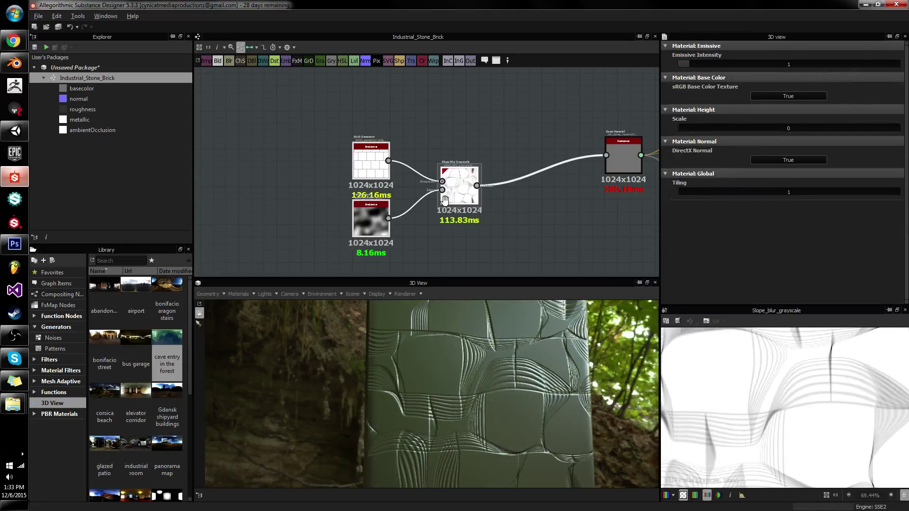
Step: Create a new graph named Abstract_Tiles from the Brick Generator, Perlin Noise 1 and Slope Blur Grayscale nodes
middle_click_drag(459, 203, 481, 236)
scroll(481, 236, "down", 2)
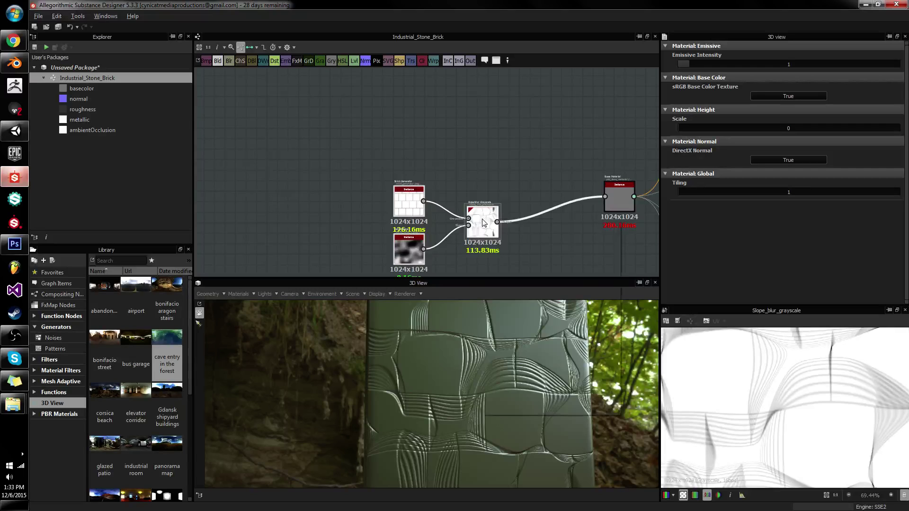
right_click(482, 219)
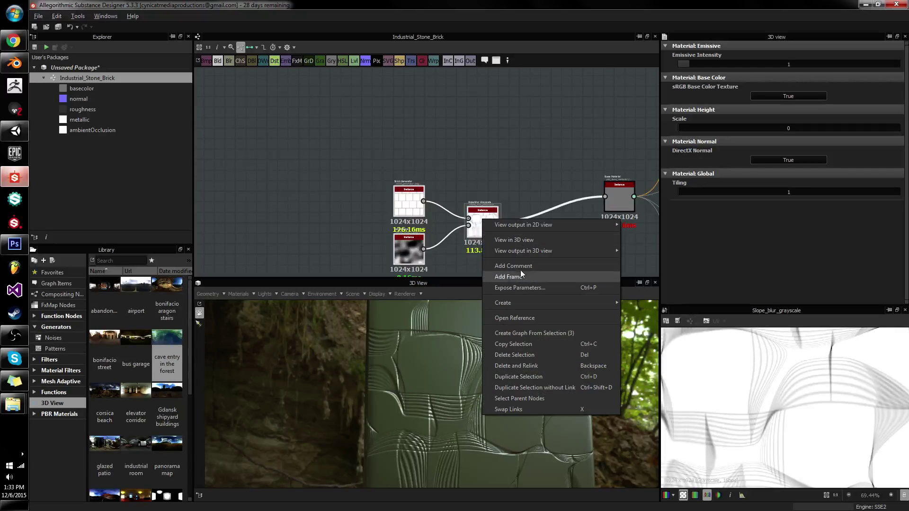
left_click(530, 332)
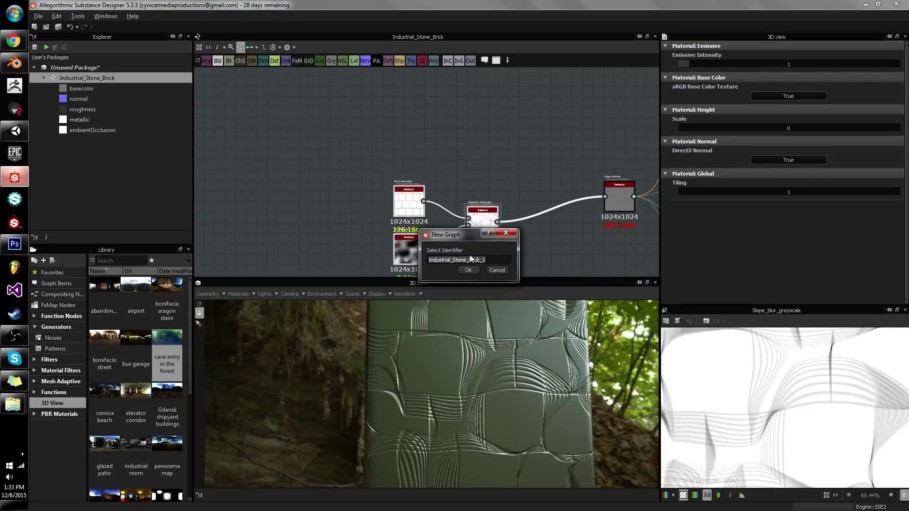
key("BackSpace")
type("Fa")
key("BackSpace")
key("BackSpace")
type("Abstract_Tiles")
key("Return")
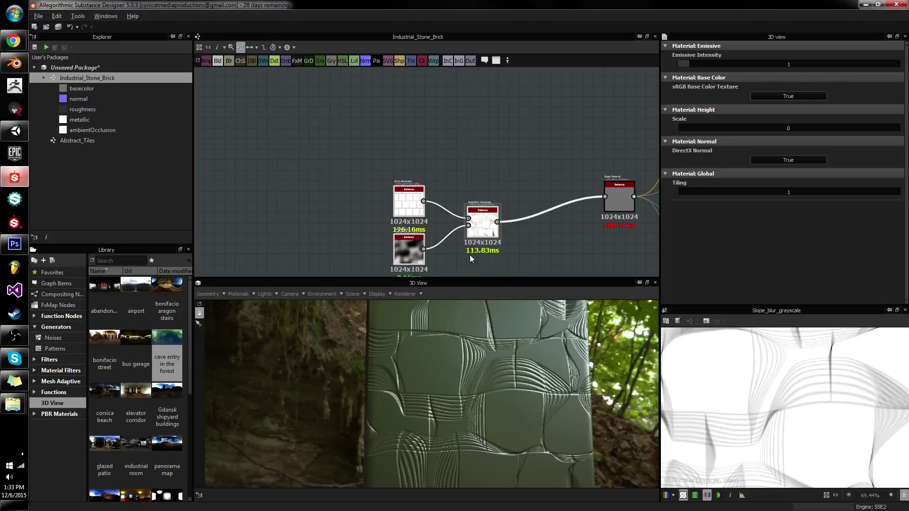
Step: Move the three pattern nodes up so that Slope Blur Grayscale lines up with Base Material
right_click(483, 215)
left_click(399, 162)
left_click_drag(490, 219, 489, 191)
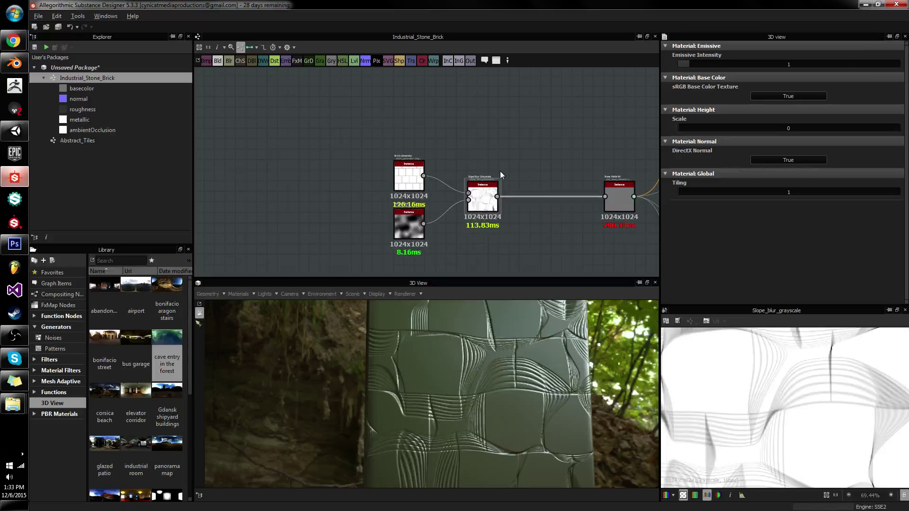
left_click(499, 171)
Step: Open the Abstract_Tiles graph and create an output node for Slope Blur Grayscale, placed close beside it
double_click(82, 141)
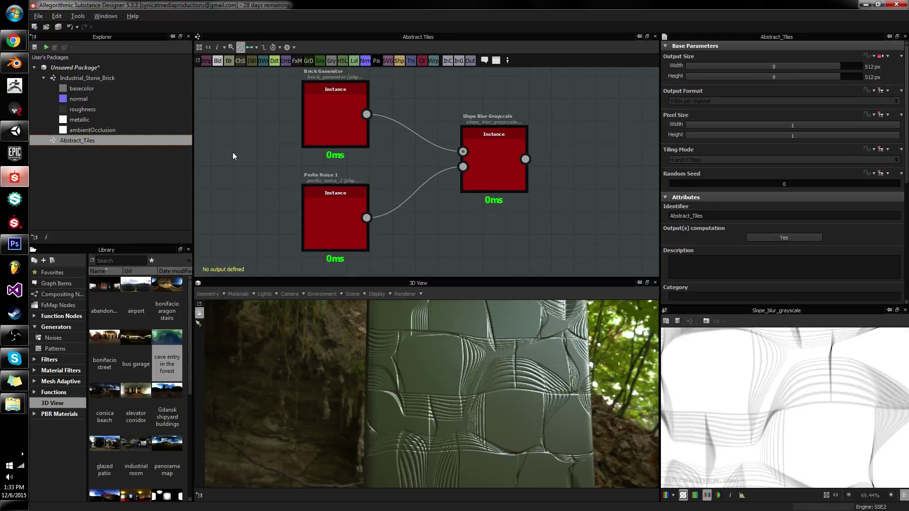
middle_click_drag(444, 162, 328, 206)
left_click_drag(352, 196, 330, 192)
double_click(286, 193)
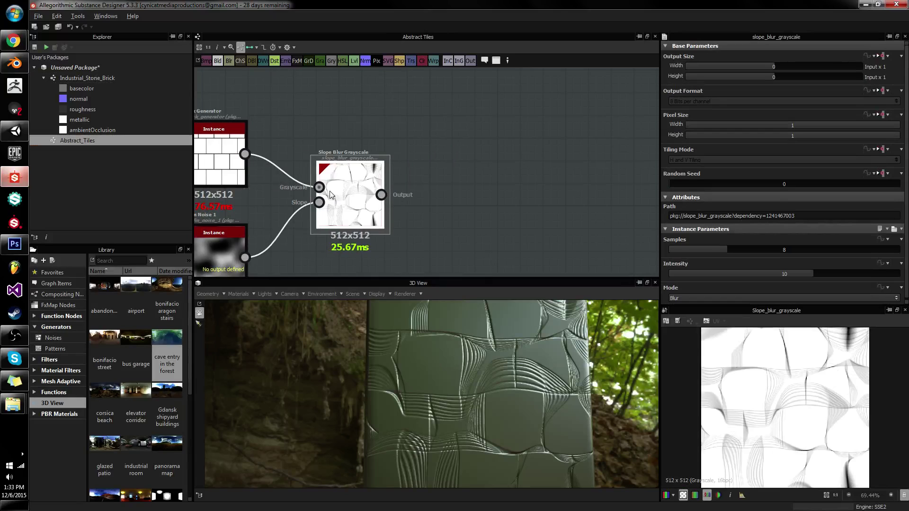
left_click(92, 141)
left_click(374, 166)
right_click(346, 181)
mouse_move(439, 268)
left_click(521, 277)
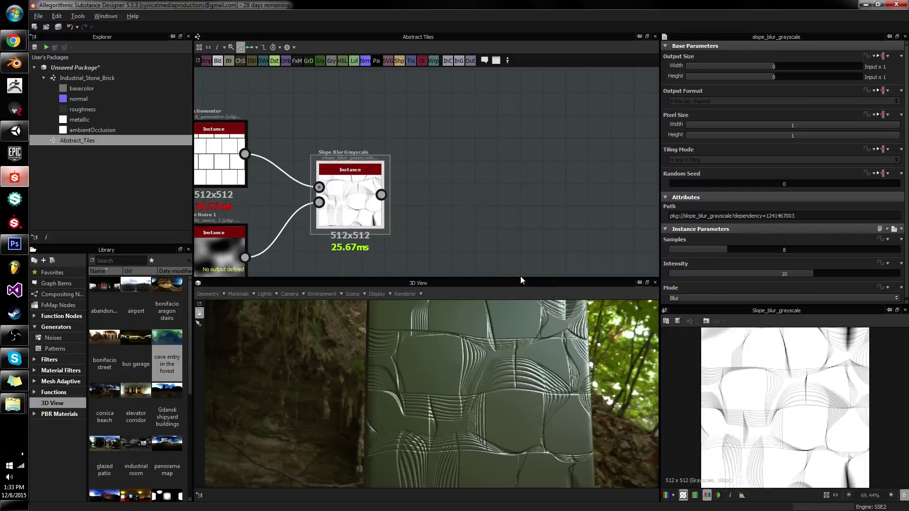
left_click(562, 194)
left_click_drag(563, 194, 472, 194)
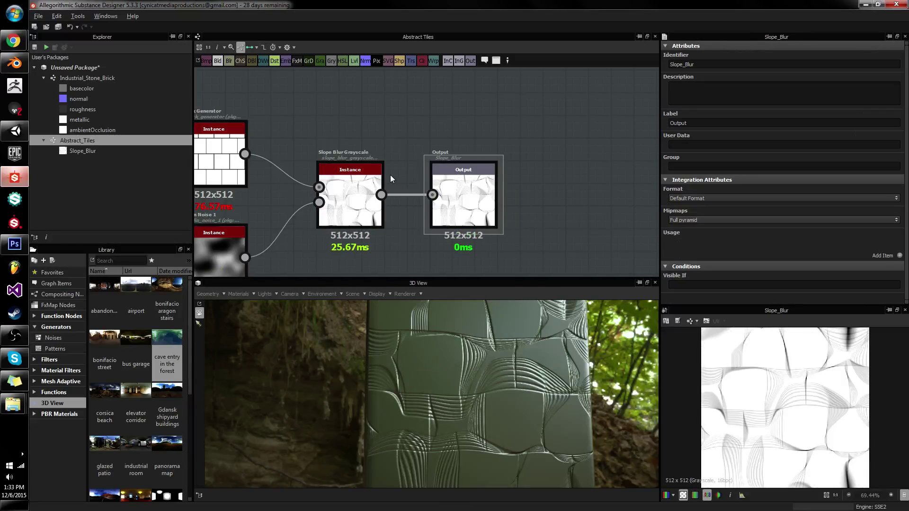
Step: Make the output size of the Abstract_Tiles graph relative to parent
left_click(568, 185)
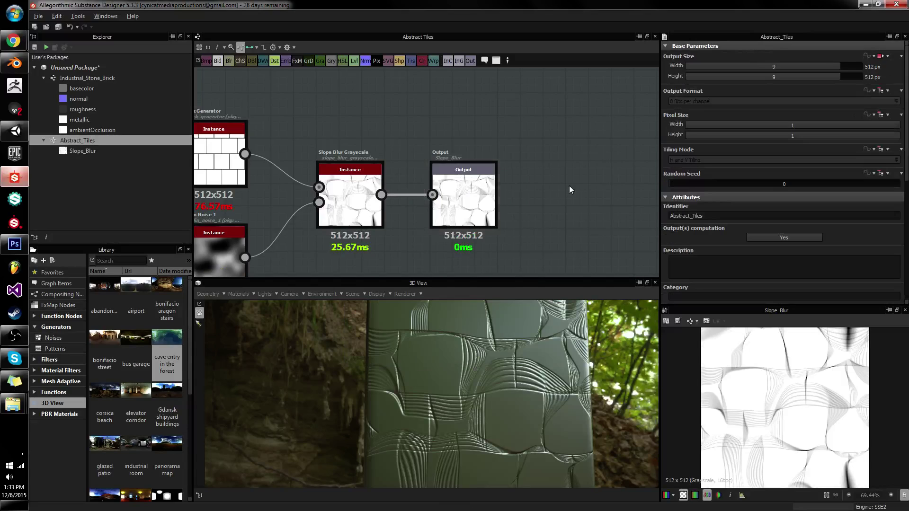
left_click(881, 56)
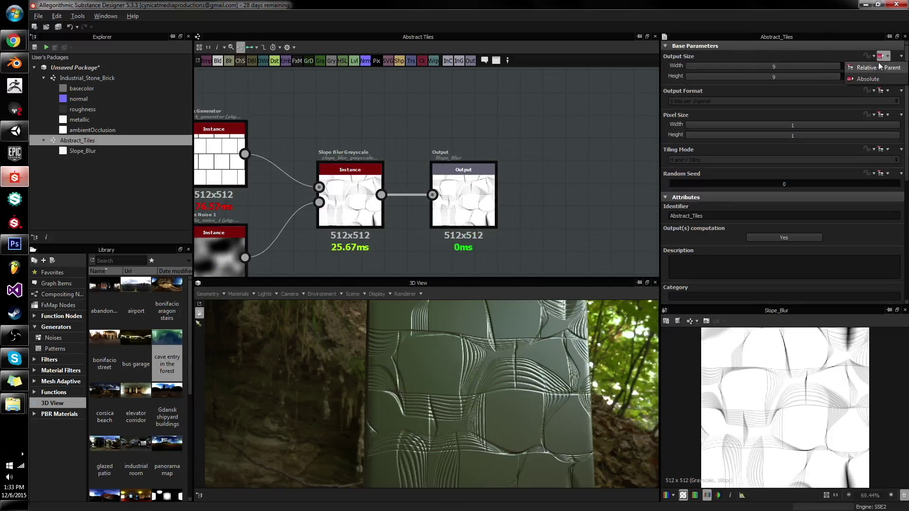
left_click(860, 71)
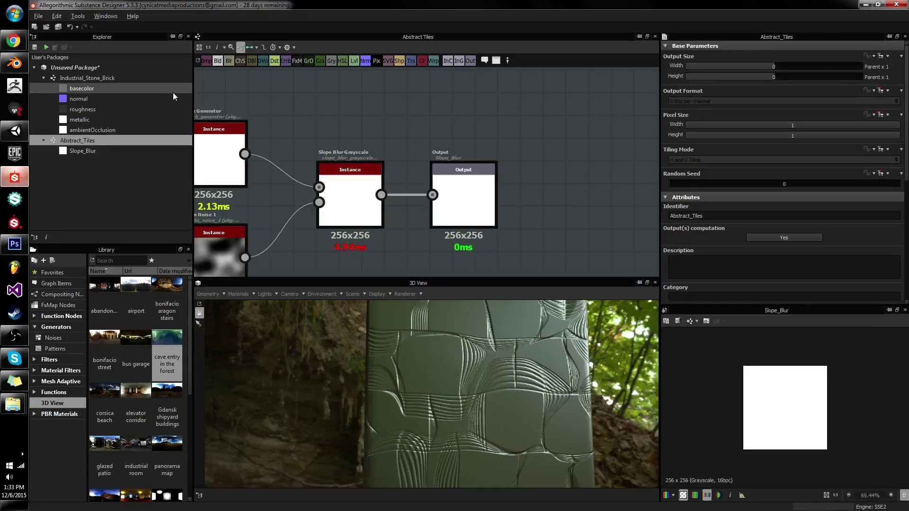
Step: Reopen the Industrial_Stone_Brick graph and delete its Brick Generator, Perlin Noise 1 and Slope Blur Grayscale nodes
double_click(155, 77)
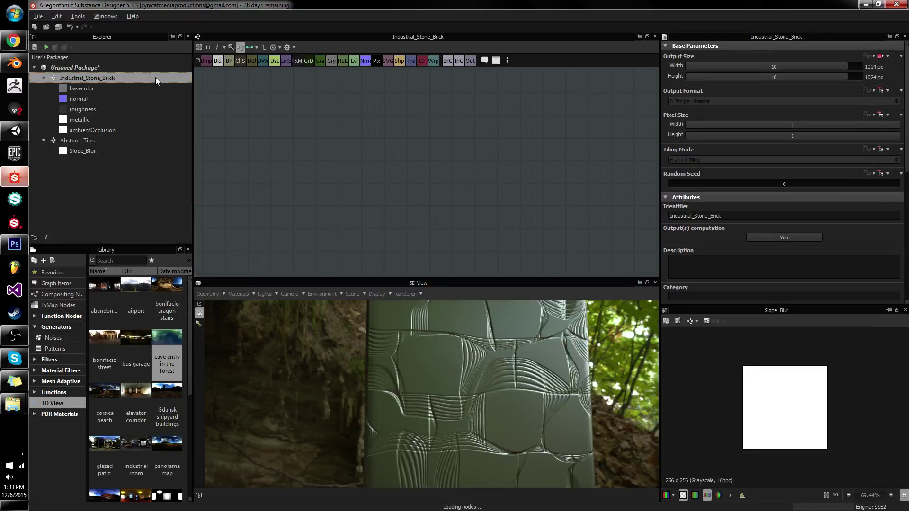
scroll(412, 185, "up", 4)
middle_click_drag(361, 160, 553, 154)
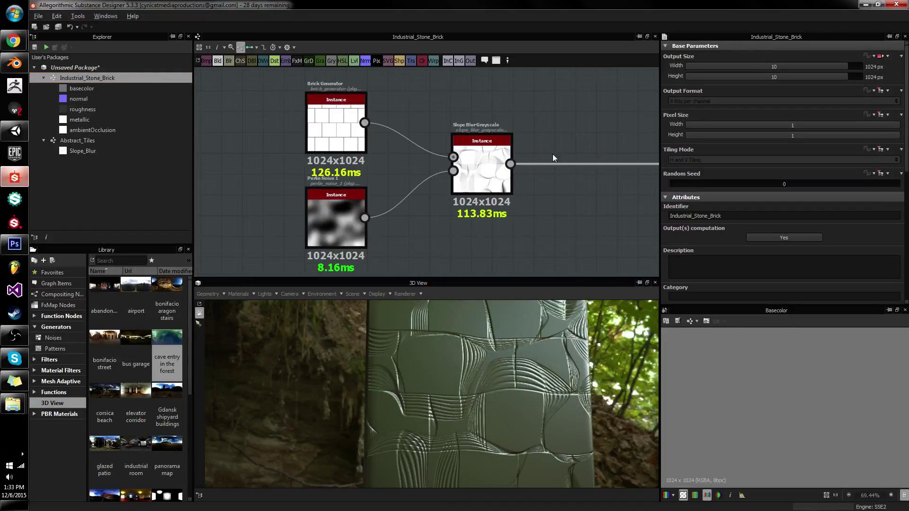
left_click_drag(536, 100, 368, 226)
key("Delete")
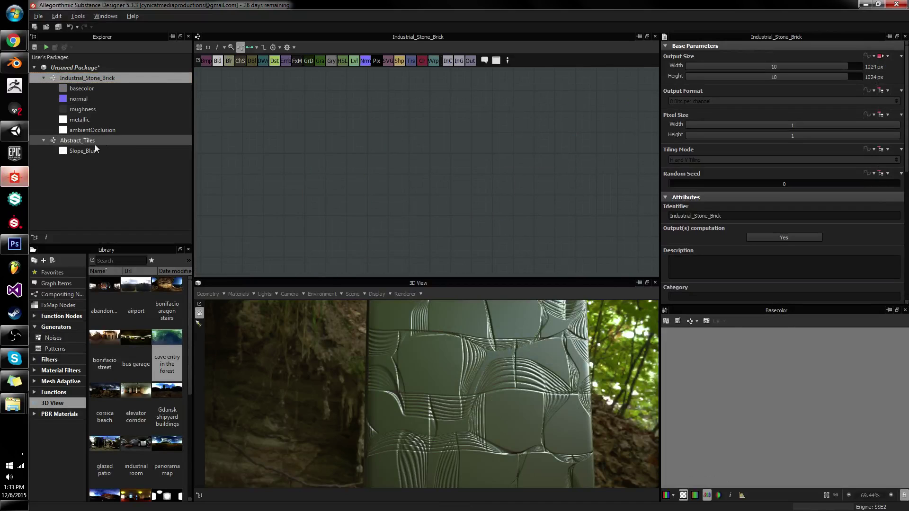
Step: Try Abstract_Tiles as an instance node in the Industrial_Stone_Brick graph, preview its whole pattern, and delete the node
left_click_drag(95, 149, 500, 172)
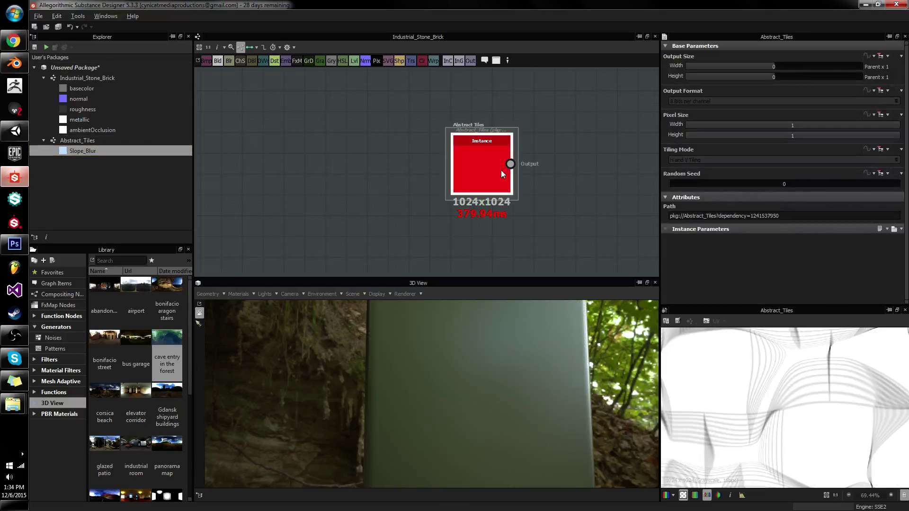
scroll(854, 461, "down", 5)
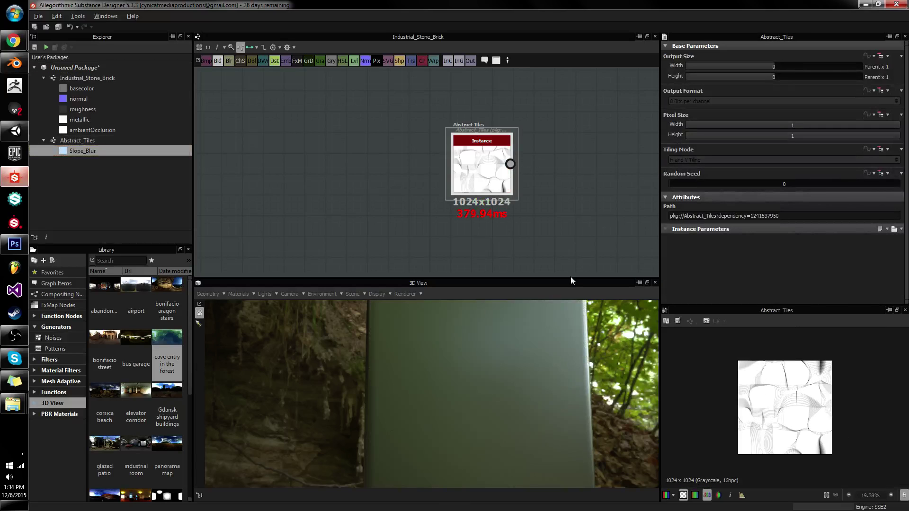
middle_click_drag(542, 166, 448, 200)
key("Delete")
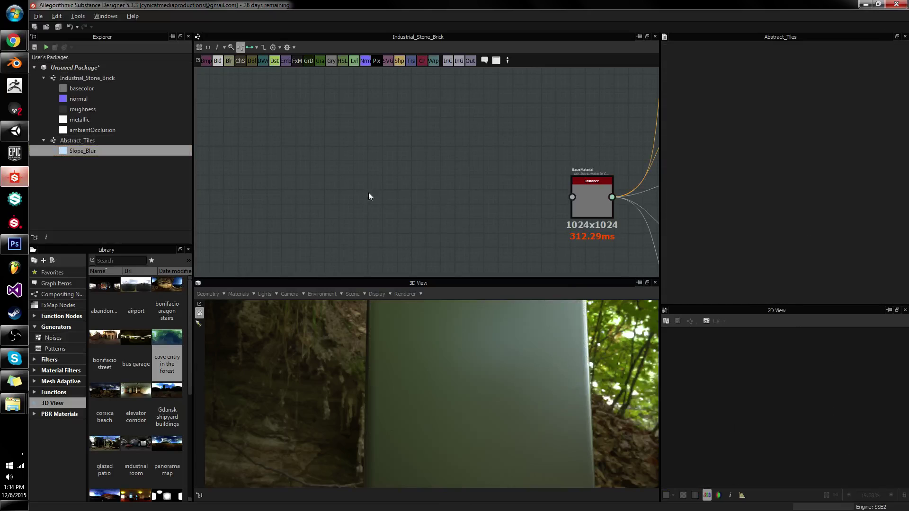
Step: Add a new Brick Generator node to the Industrial_Stone_Brick graph, well ahead of Base Material
key("space")
type("brick")
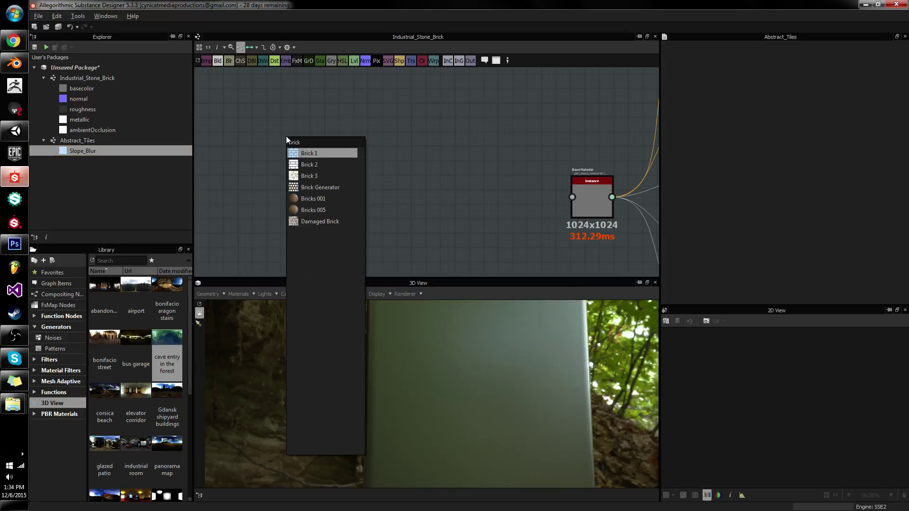
key("Down")
key("Down")
key("Down")
key("Return")
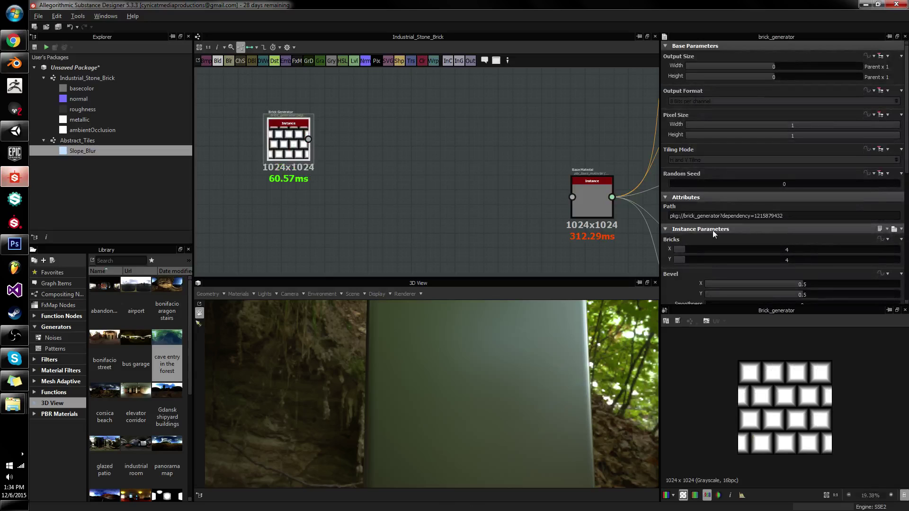
Step: Set the Brick Generator's bevel to 0.05 in both X and Y
scroll(713, 231, "down", 3)
left_click(710, 217)
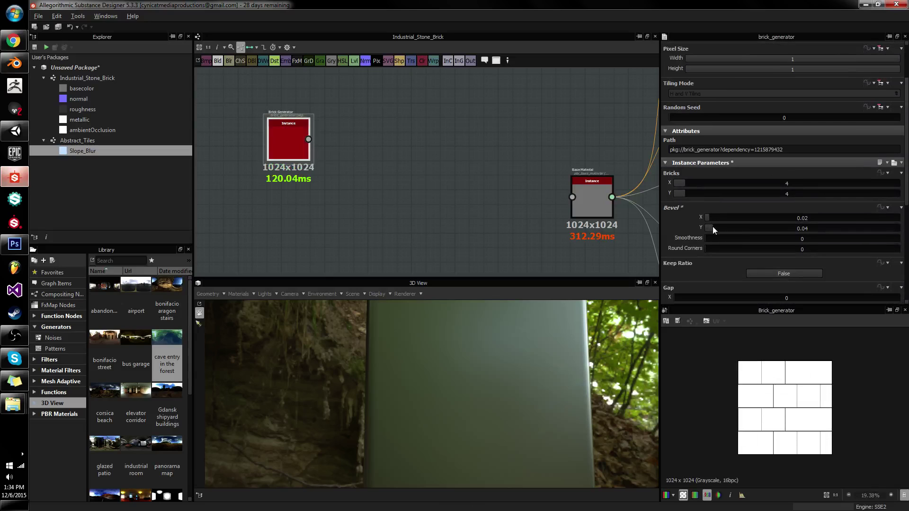
mouse_move(712, 218)
left_mouse_down()
mouse_move(716, 230)
mouse_move(715, 215)
left_mouse_up()
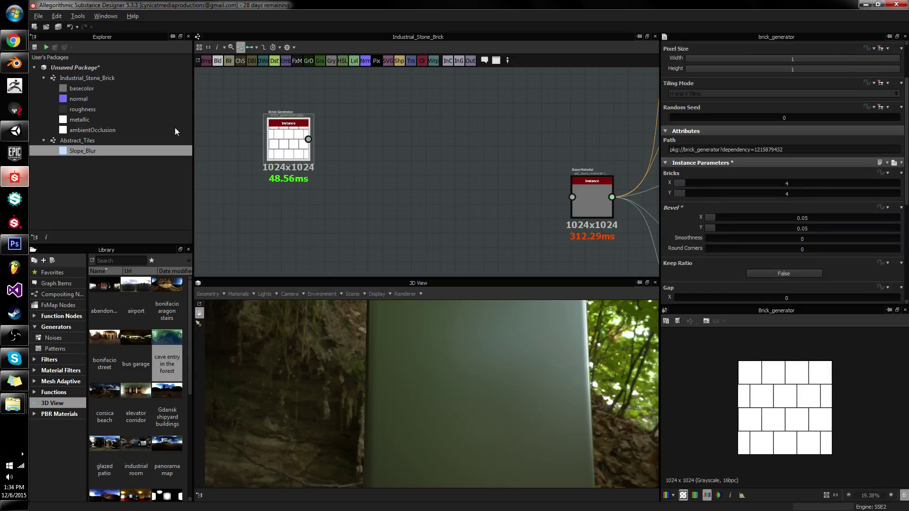
Step: Collapse both graphs' output lists and connect the Brick Generator to Base Material, placing it level with that node
left_click(43, 140)
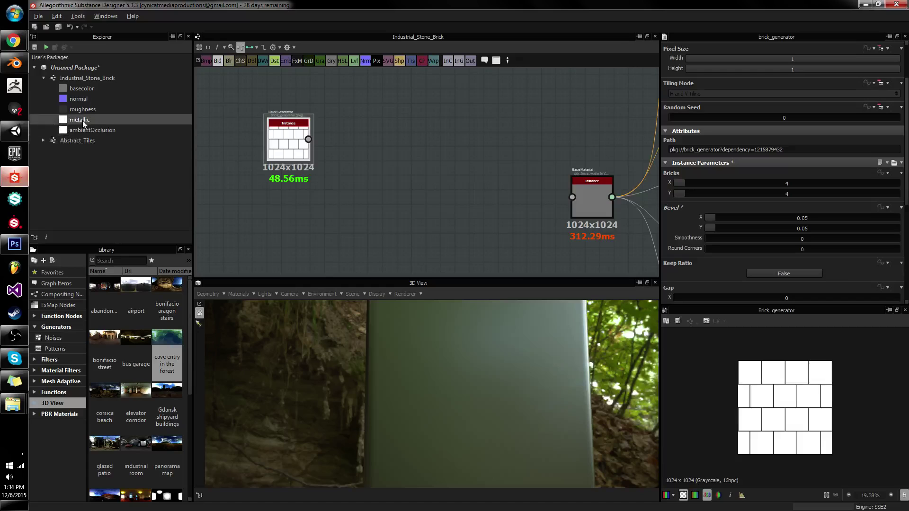
left_click(43, 77)
left_click_drag(308, 139, 572, 197)
left_click_drag(299, 142, 299, 184)
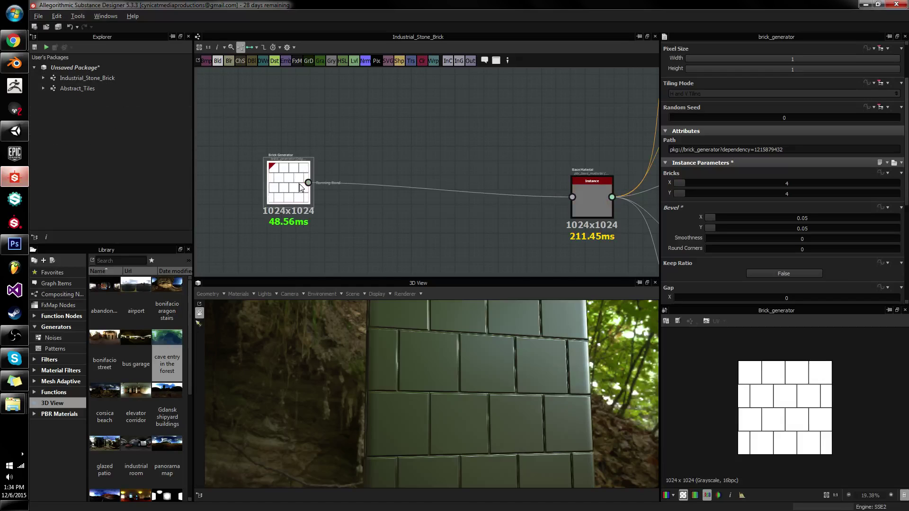
left_click_drag(472, 407, 509, 394)
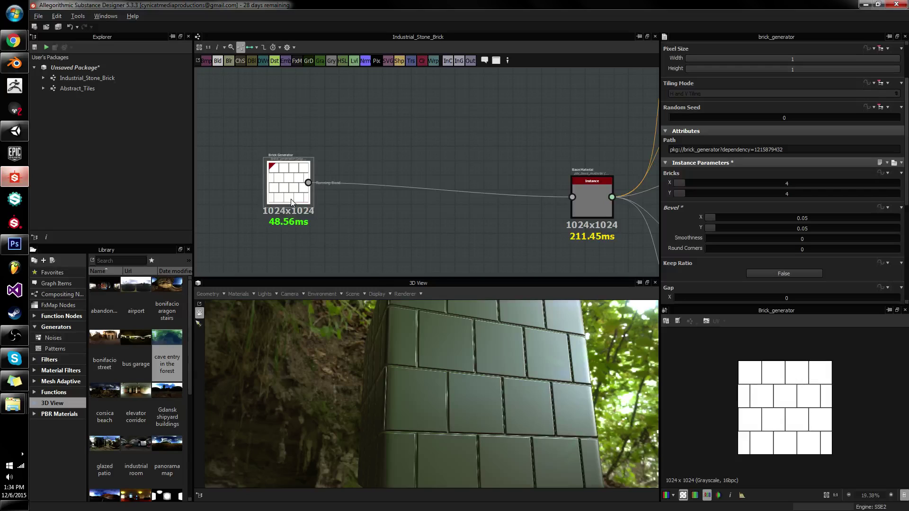
Step: Insert a Slope Blur Grayscale node between the Brick Generator and Base Material, offset slightly from the generator
key("space")
type("slope")
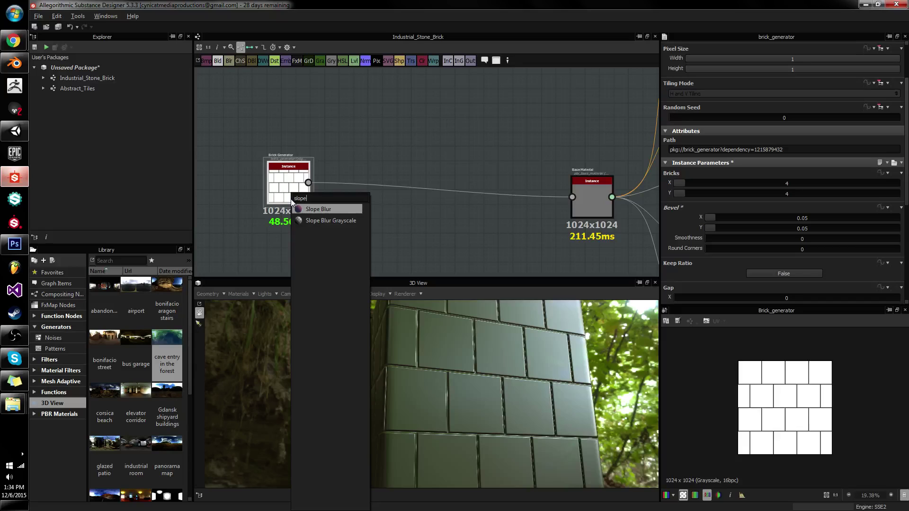
key("Down")
key("Return")
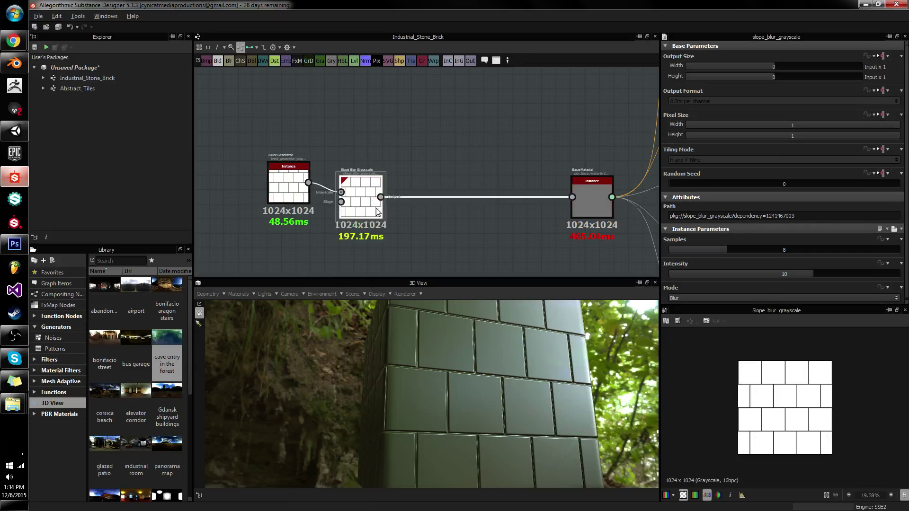
left_click_drag(377, 212, 405, 226)
key("space")
type("slope")
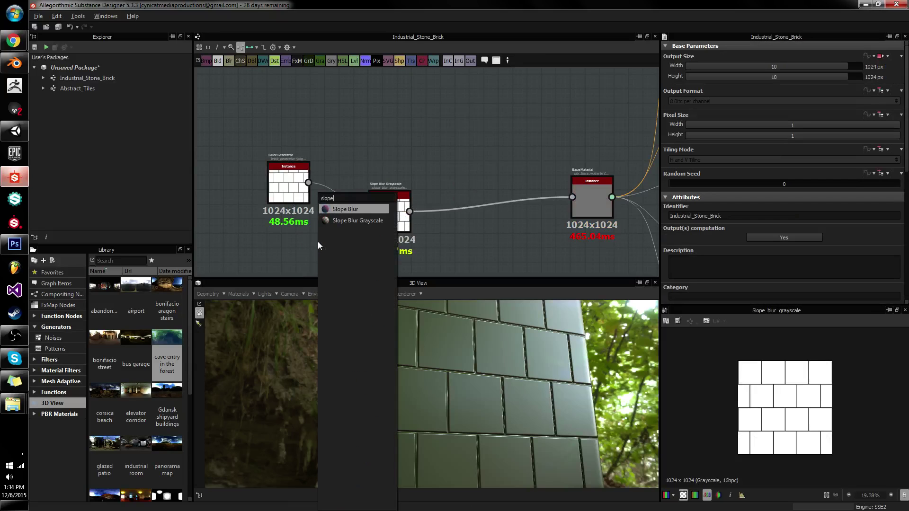
key("Down")
key("Return")
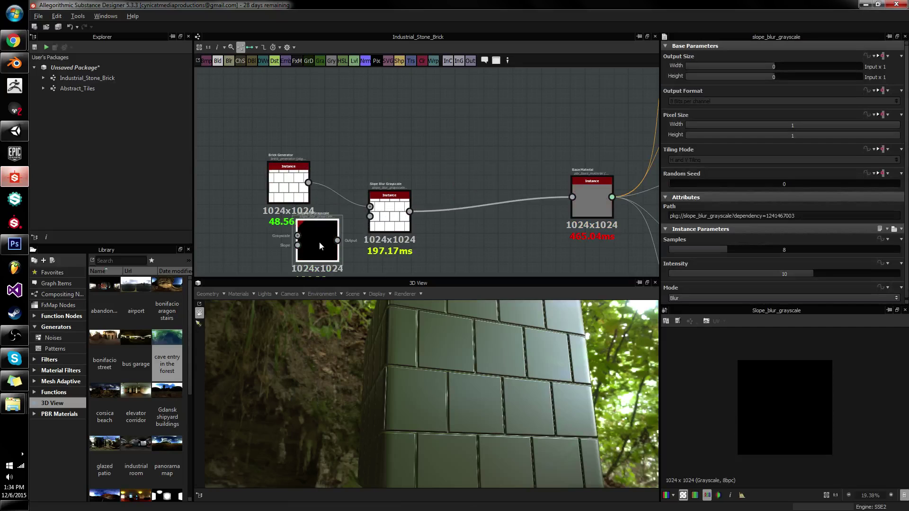
key("Delete")
Step: Add a Perlin Noise 1 node below the Brick Generator and connect it to the Slope Blur Grayscale's slope input
key("space")
type("perlin")
key("Down")
key("Return")
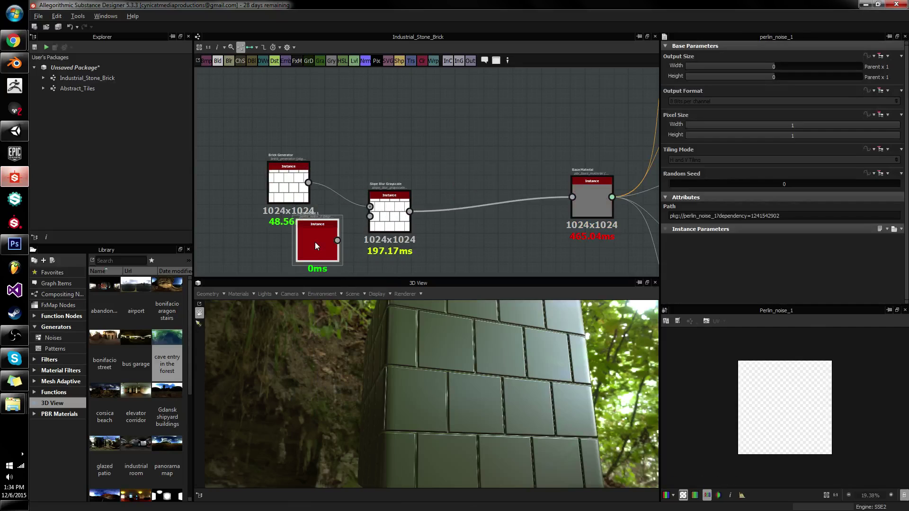
left_click_drag(337, 240, 370, 216)
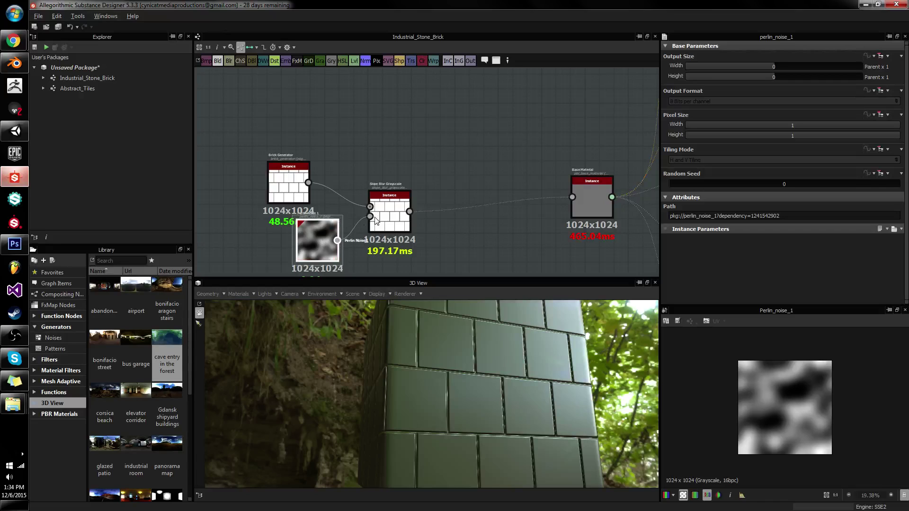
Step: Set the Slope Blur Grayscale's samples to 32 and its intensity to 1.68
left_click(388, 194)
left_click_drag(846, 244, 899, 249)
left_click_drag(804, 272, 702, 272)
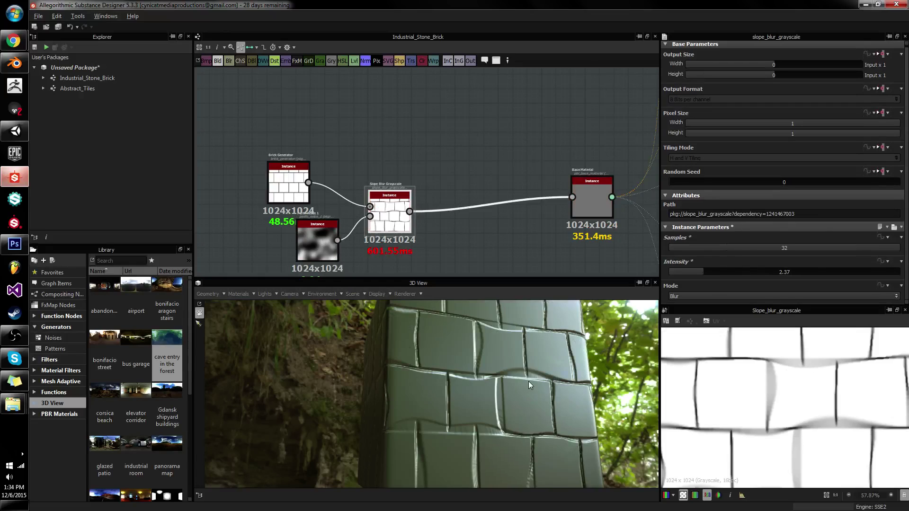
mouse_move(529, 381)
left_mouse_down()
mouse_move(538, 363)
mouse_move(528, 374)
left_mouse_up()
left_click(692, 271)
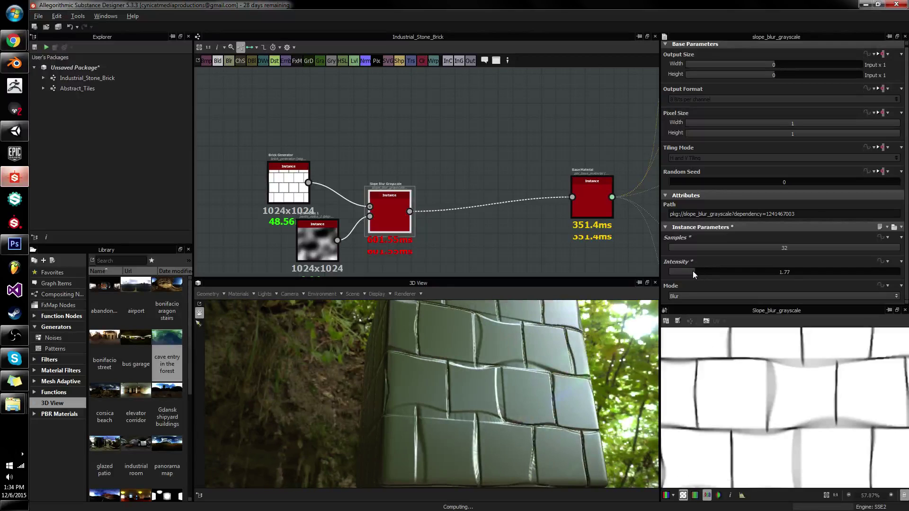
left_click(692, 271)
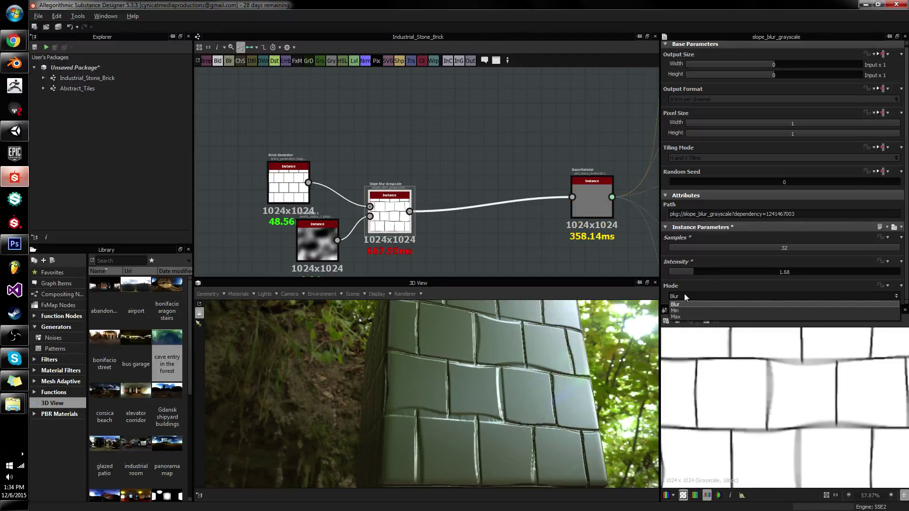
Step: Try the Slope Blur Grayscale's Min and Max modes and inspect the brick edges on the 3D model
left_click(683, 312)
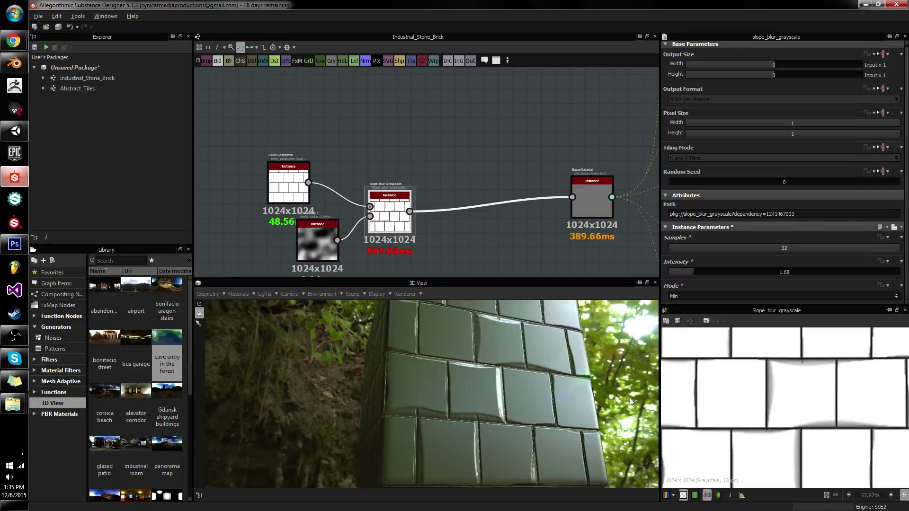
left_click_drag(543, 399, 447, 382)
left_click(721, 295)
left_click(687, 316)
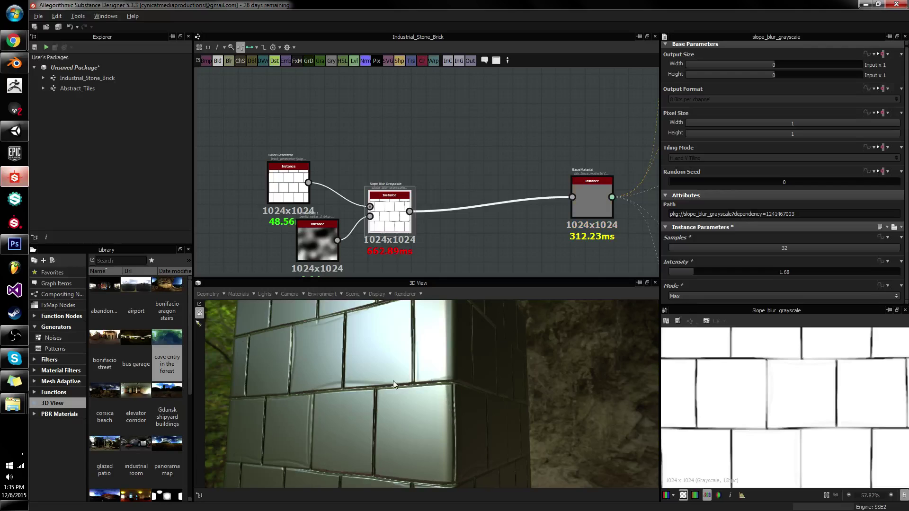
left_click_drag(392, 381, 558, 332)
Step: Set the Slope Blur Grayscale's mode to Min and its intensity to 2.04
left_click(722, 296)
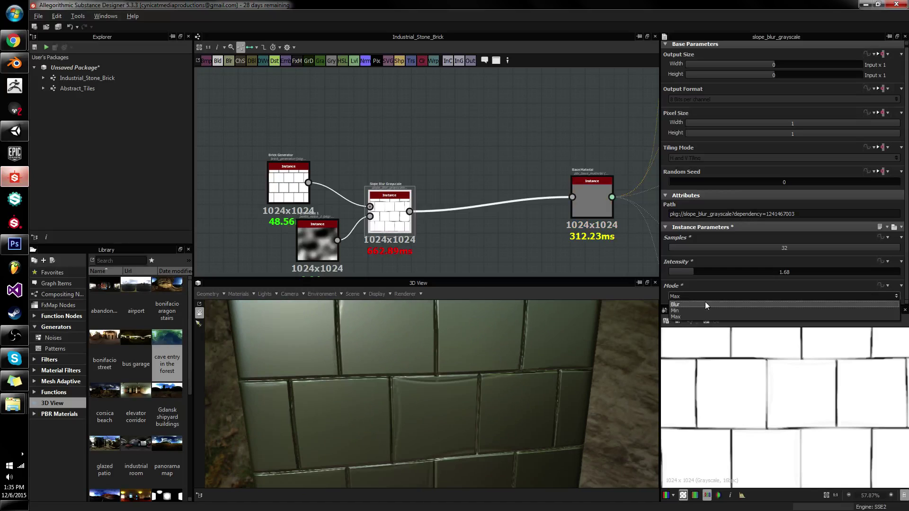
left_click(689, 310)
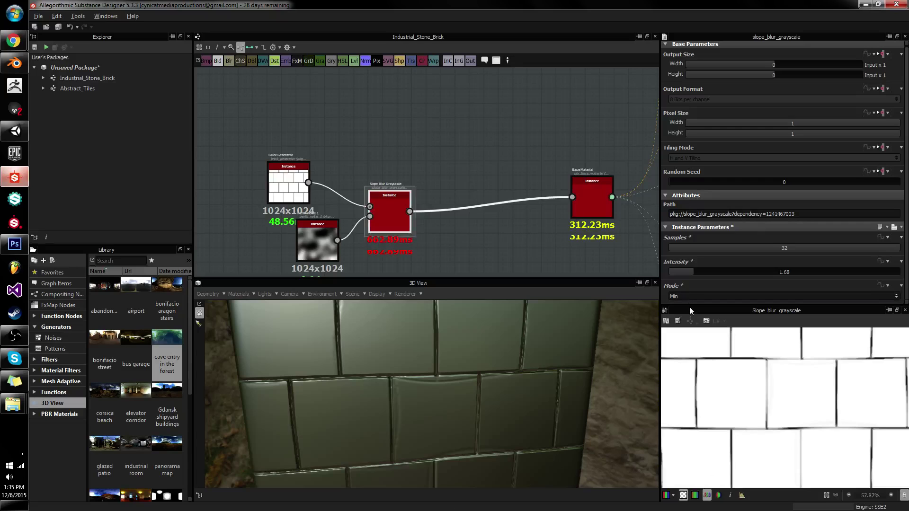
left_click_drag(571, 350, 526, 426)
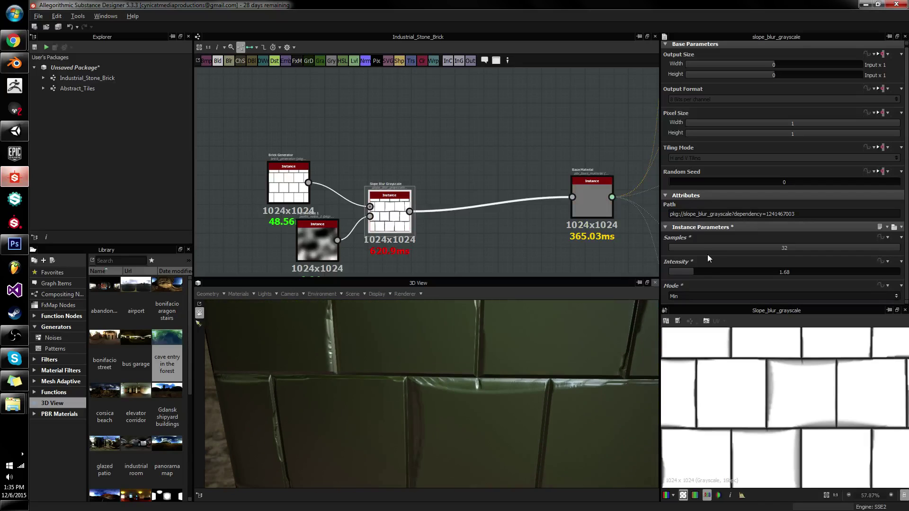
left_click_drag(696, 271, 698, 276)
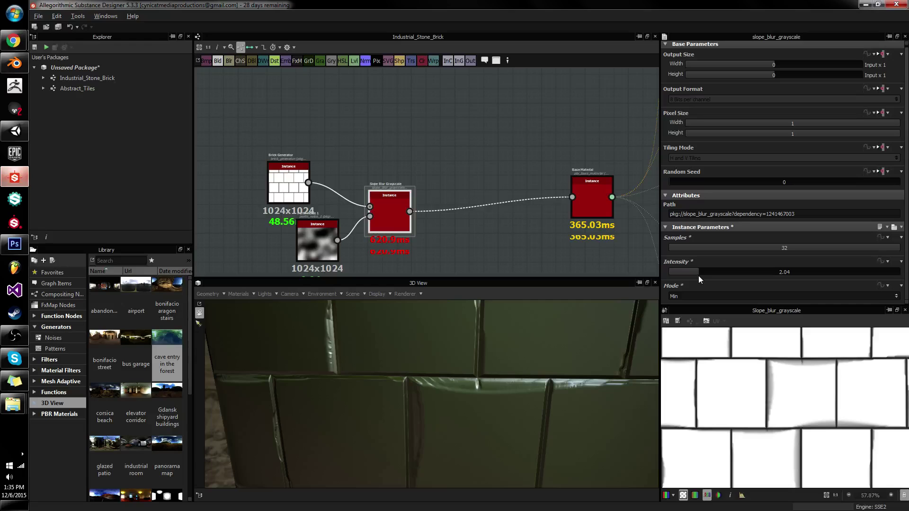
Step: Add a Clouds 2 noise node in the free space below the Slope Blur Grayscale node
key("space")
type("clouds")
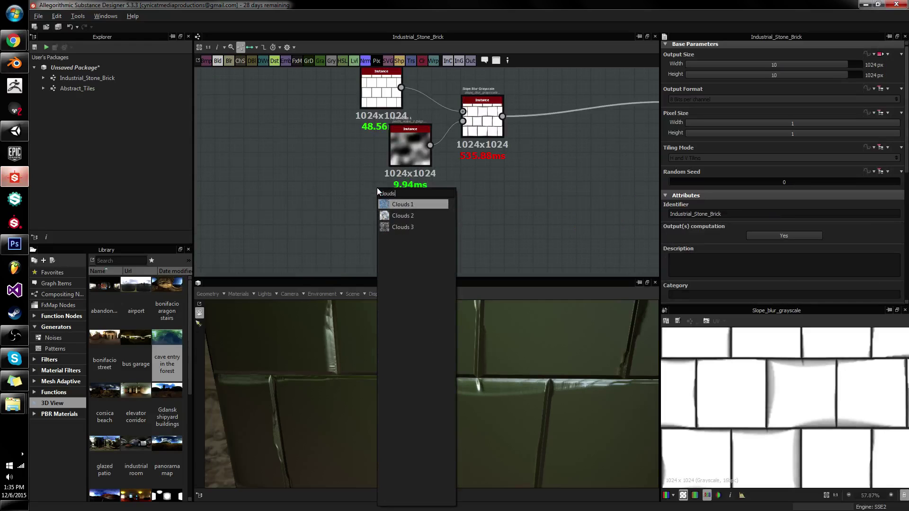
key("Down")
key("Return")
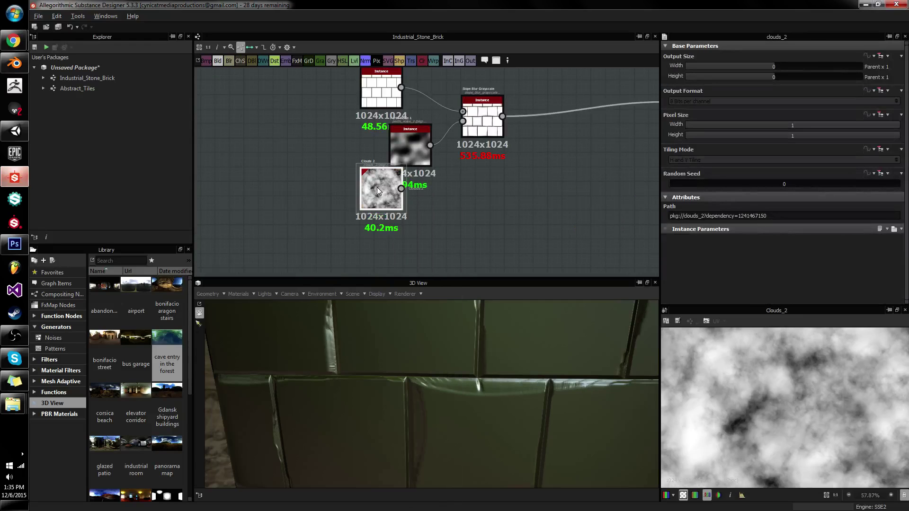
left_click_drag(385, 188, 530, 199)
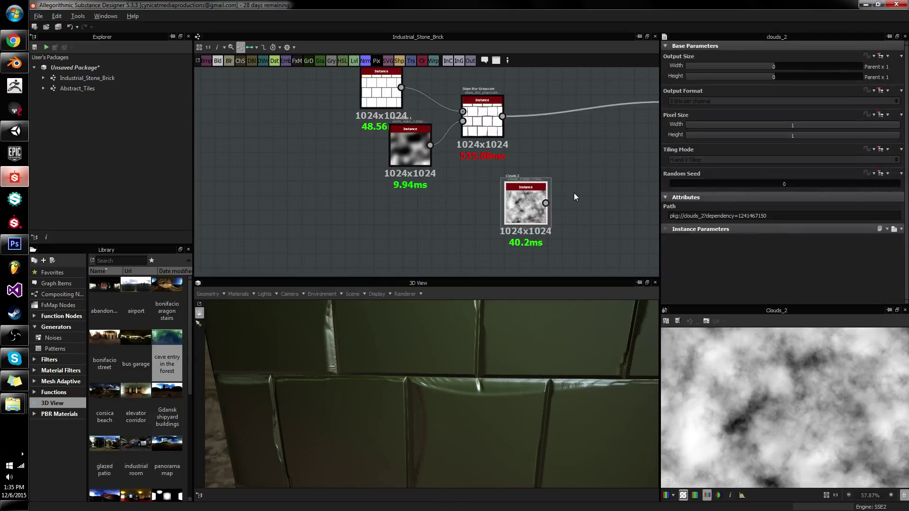
Step: Try Clouds 2 as the direct input of Base Material and inspect the surface in 3D
middle_click_drag(573, 194, 409, 246)
left_click_drag(383, 257, 503, 157)
left_click_drag(452, 371, 521, 375)
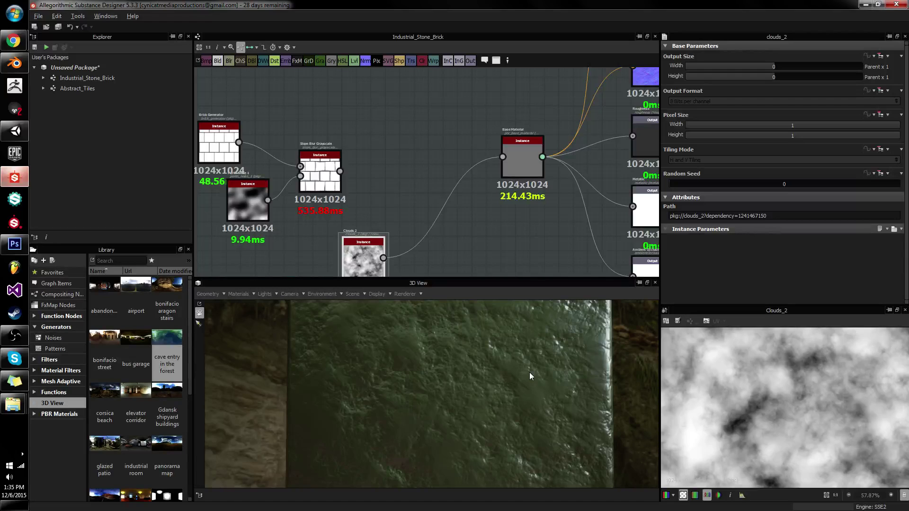
Step: Line up the Brick Generator and Perlin Noise 1 ahead of the Slope Blur Grayscale, and place Clouds 2 beneath them
left_click_drag(353, 249, 312, 242)
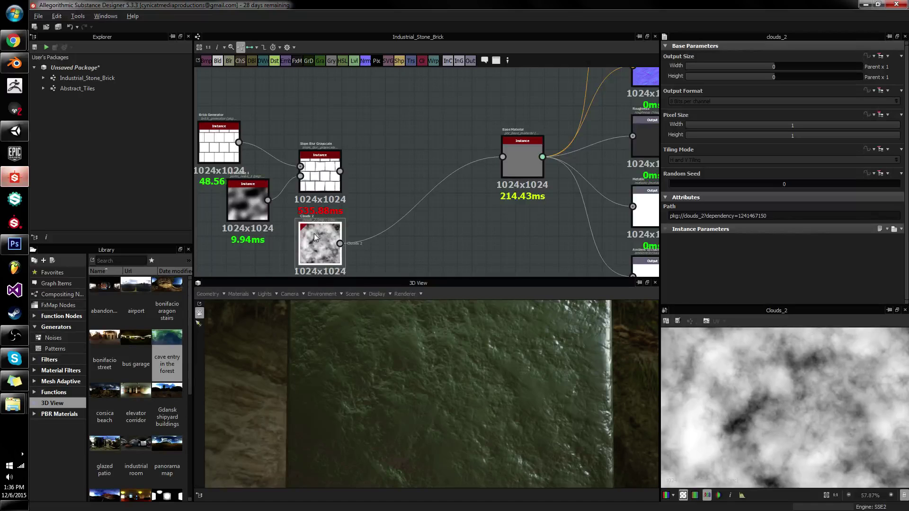
left_click_drag(312, 236, 238, 244)
middle_click_drag(238, 244, 373, 219)
left_click_drag(365, 103, 394, 103)
mouse_move(352, 230)
left_mouse_down()
mouse_move(344, 246)
mouse_move(365, 242)
left_mouse_up()
middle_click_drag(410, 223, 369, 207)
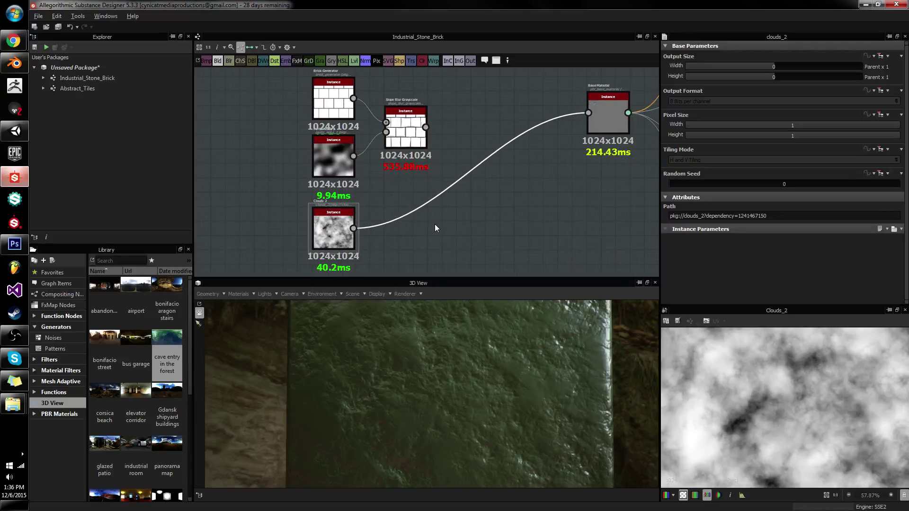
left_click_drag(470, 348, 445, 189)
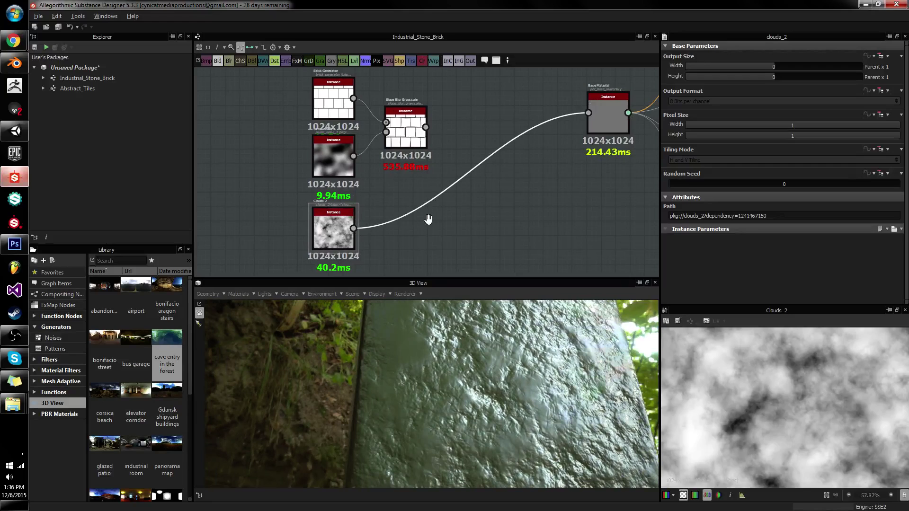
middle_click_drag(427, 218, 388, 206)
left_click_drag(289, 203, 317, 209)
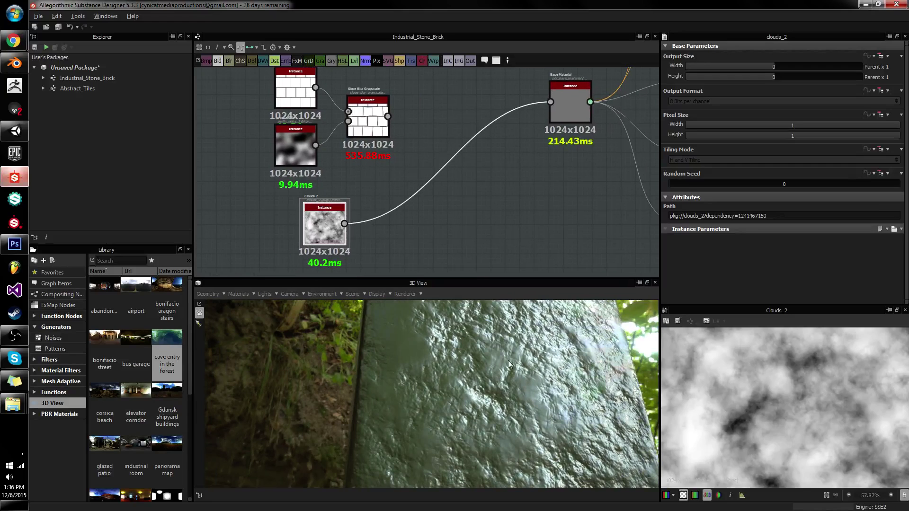
Step: Replace Perlin Noise 1 with Clouds 2 as the slope input, and reconnect the Slope Blur Grayscale output to Base Material
left_click_drag(507, 360, 400, 132)
left_click(371, 118)
right_click(358, 121)
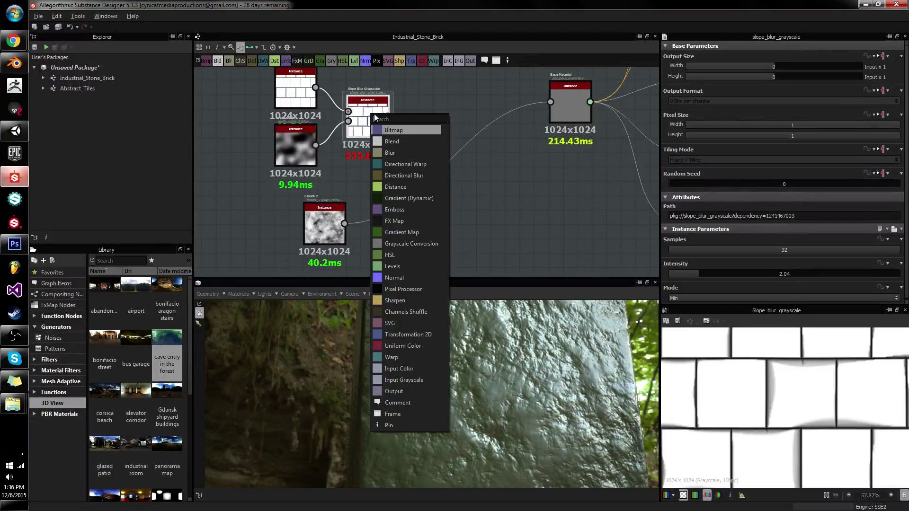
key("Escape")
left_click_drag(348, 121, 344, 223)
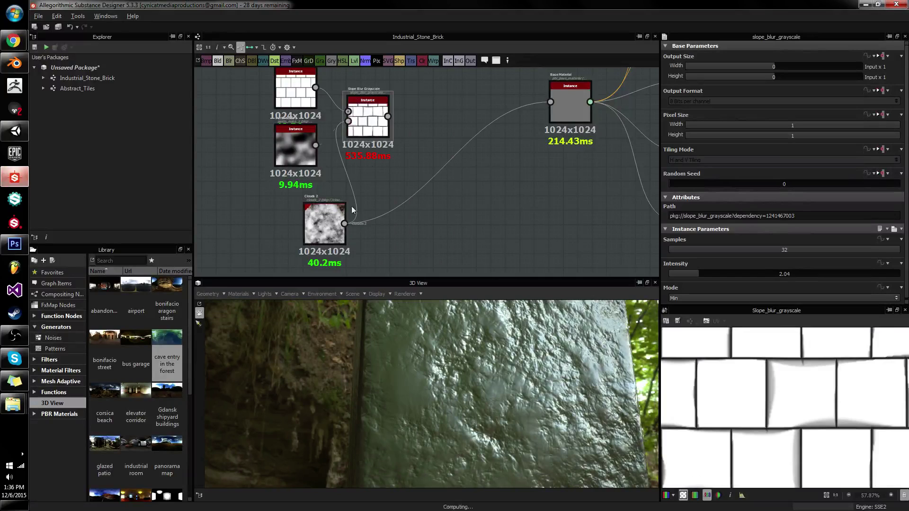
left_click_drag(388, 116, 550, 102)
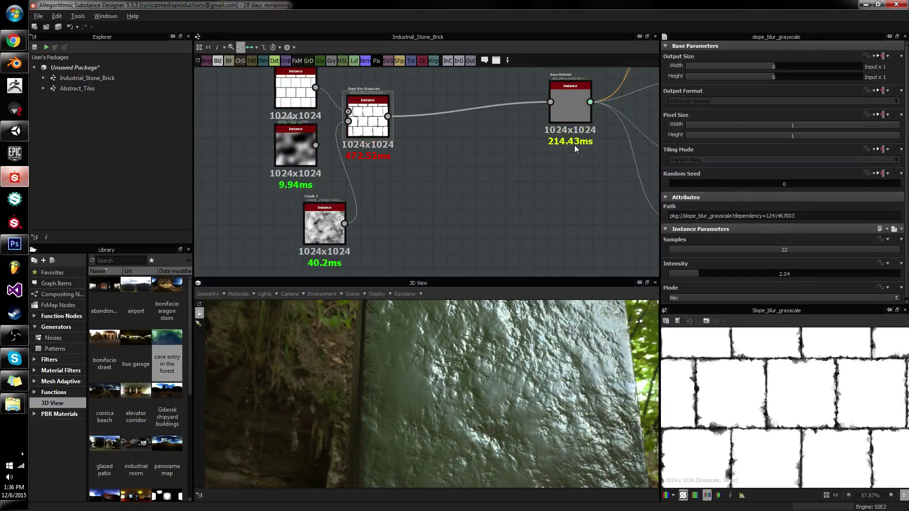
left_click_drag(587, 356, 488, 391)
scroll(573, 331, "down", 5)
scroll(529, 364, "up", 3)
scroll(487, 391, "down", 3)
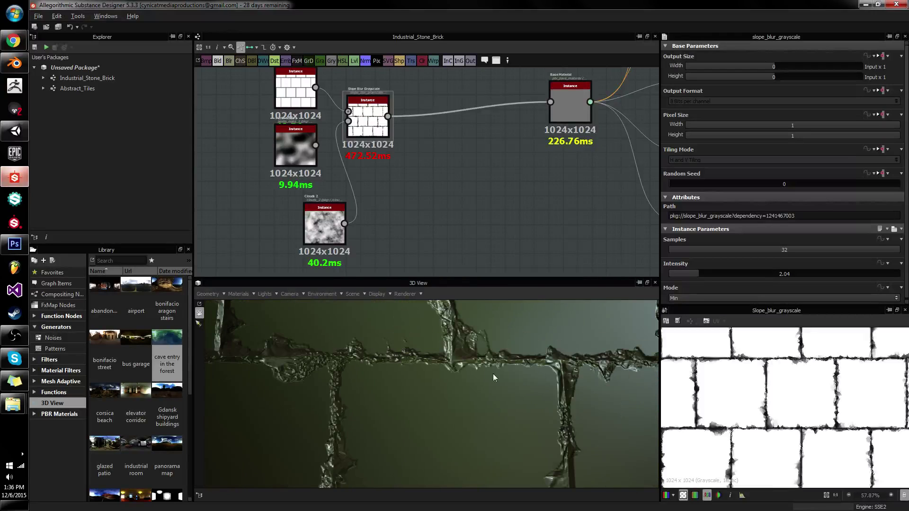
Step: Set Base Material's metallic to 0 and the value (V) of its base color to 186
left_click(569, 110)
scroll(700, 263, "down", 3)
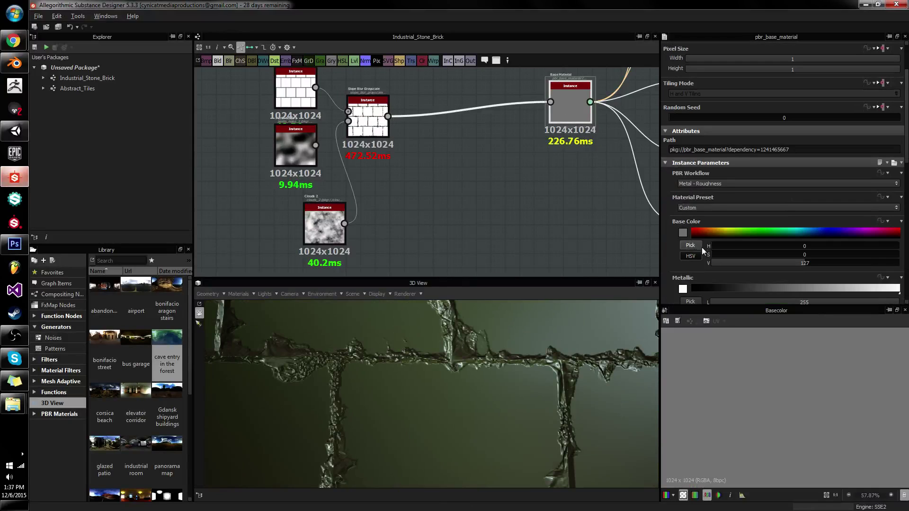
left_click(712, 256)
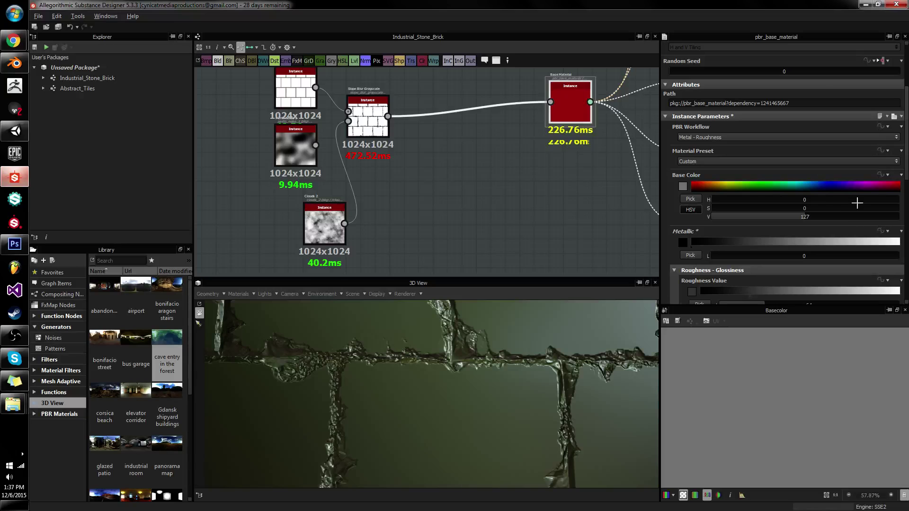
left_click(848, 216)
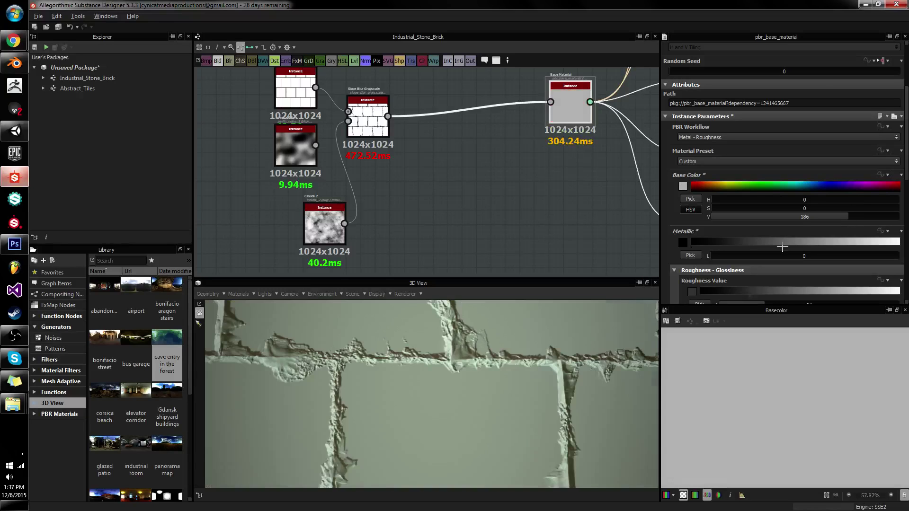
Step: Set the Slope Blur Grayscale's intensity to 0.26 and inspect the brick edges in 3D
scroll(510, 395, "down", 2)
left_click_drag(510, 395, 526, 352)
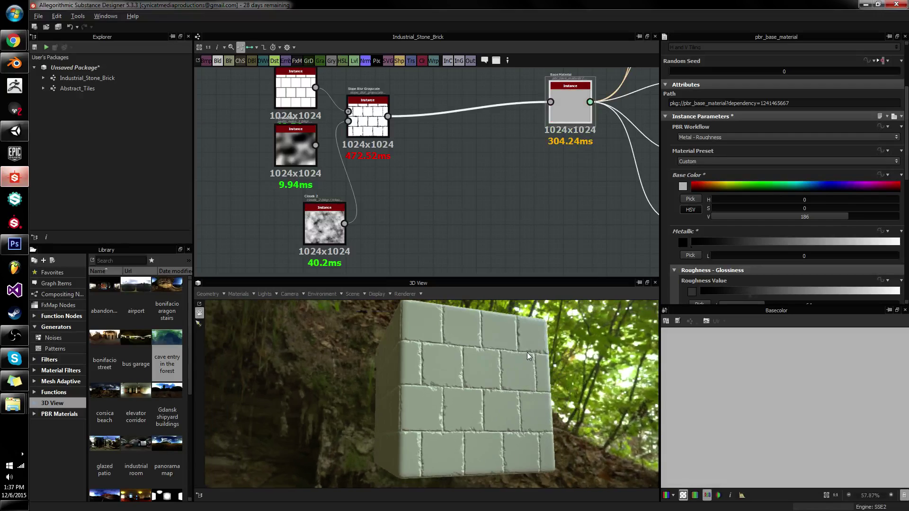
scroll(527, 352, "up", 5)
left_click(362, 127)
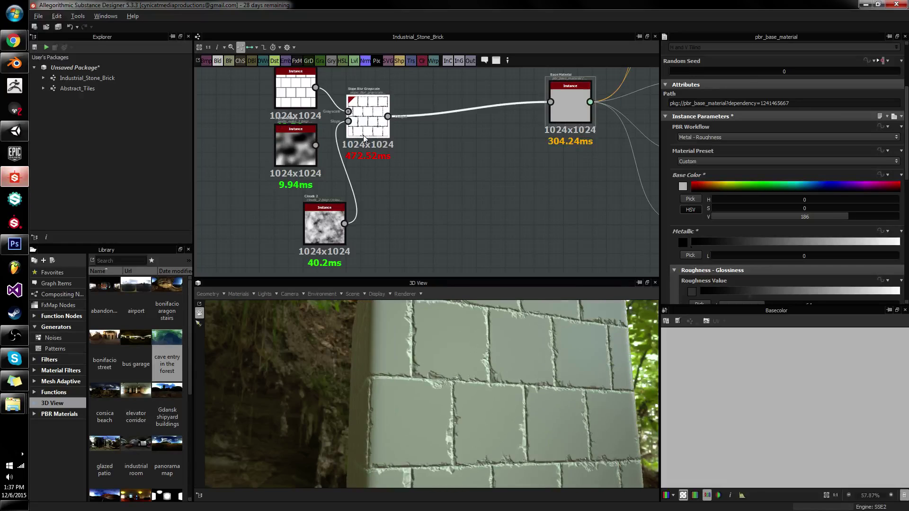
left_click_drag(689, 274, 672, 272)
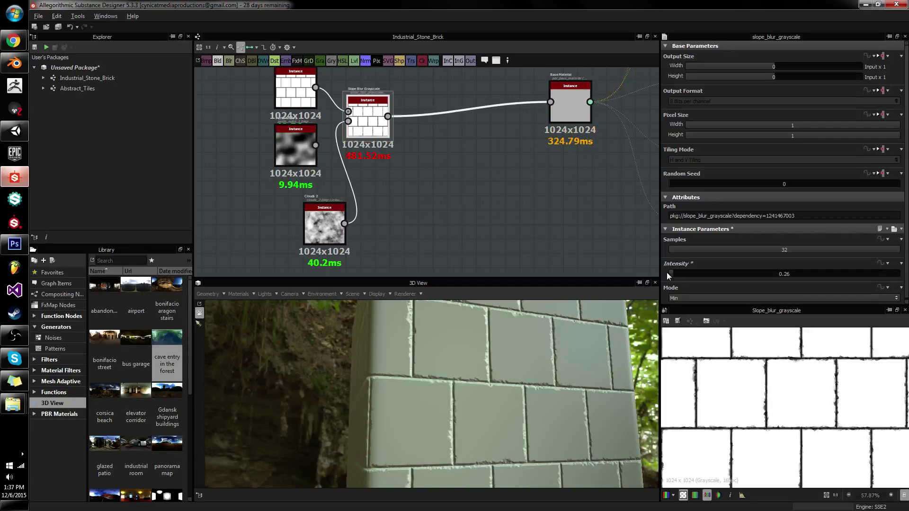
left_click_drag(553, 411, 557, 382)
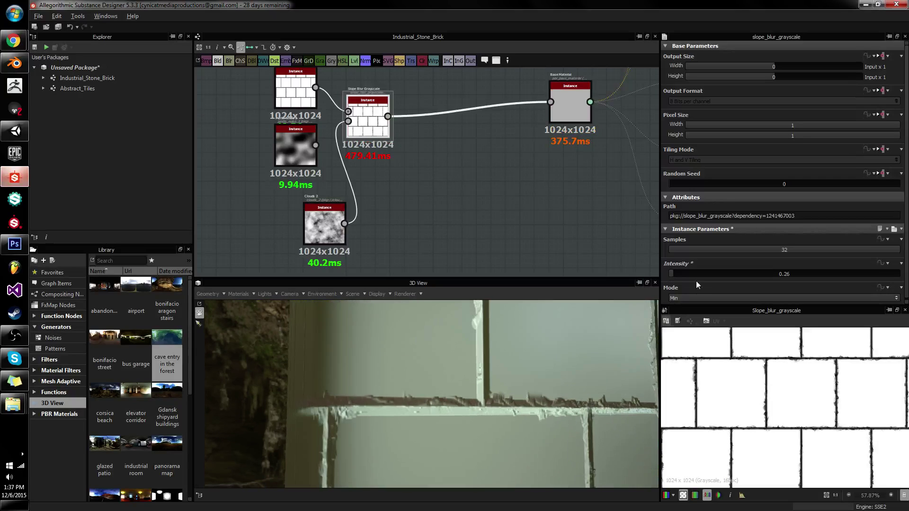
Step: Blend Clouds 2 over Perlin Noise 1 in Overlay mode at 0.32 opacity, and feed the Blend into the Slope Blur Grayscale's slope input
left_click_drag(366, 130, 440, 130)
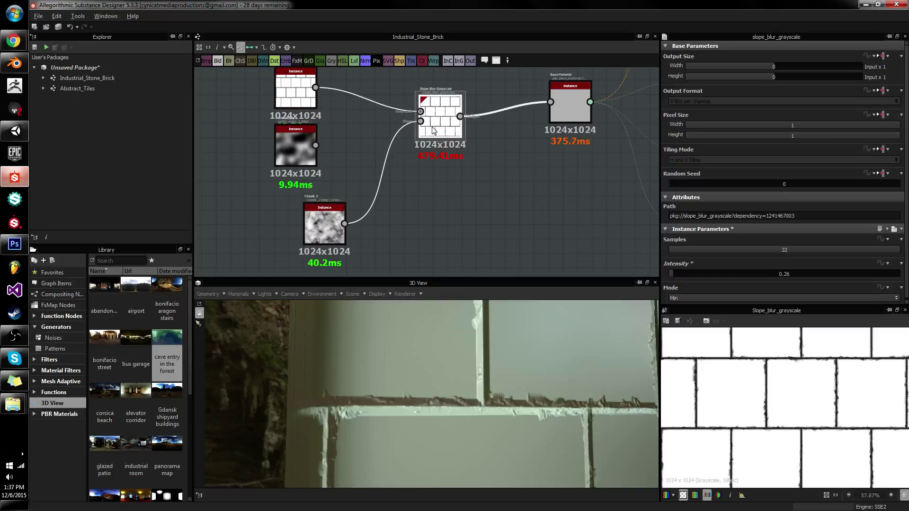
left_click(358, 135)
key("space")
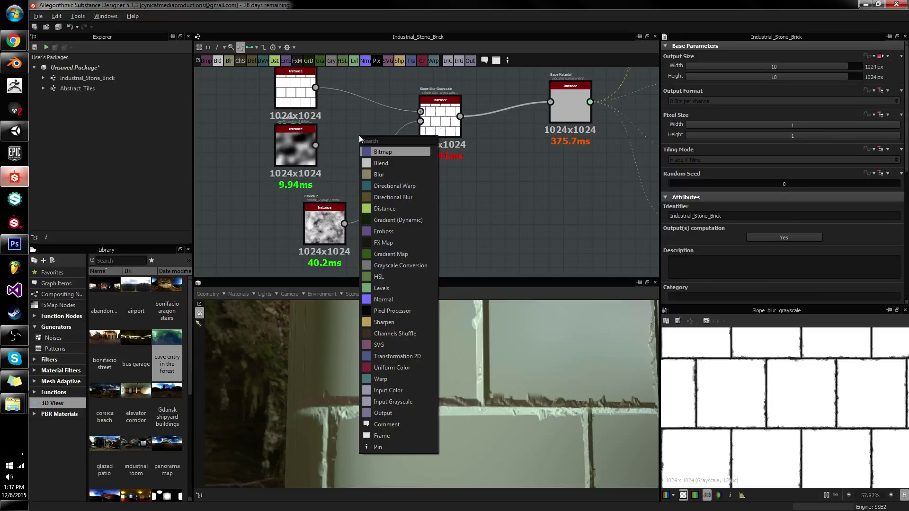
type("blend")
key("Return")
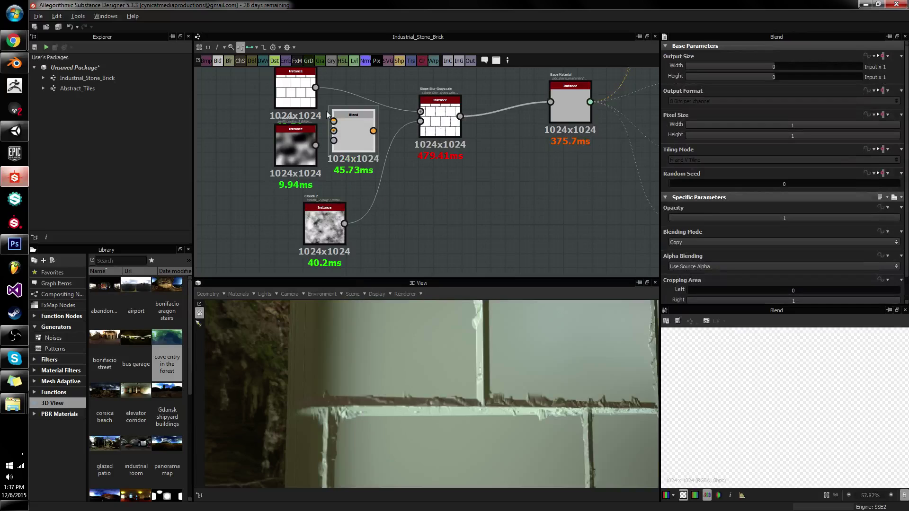
left_click_drag(315, 145, 420, 122)
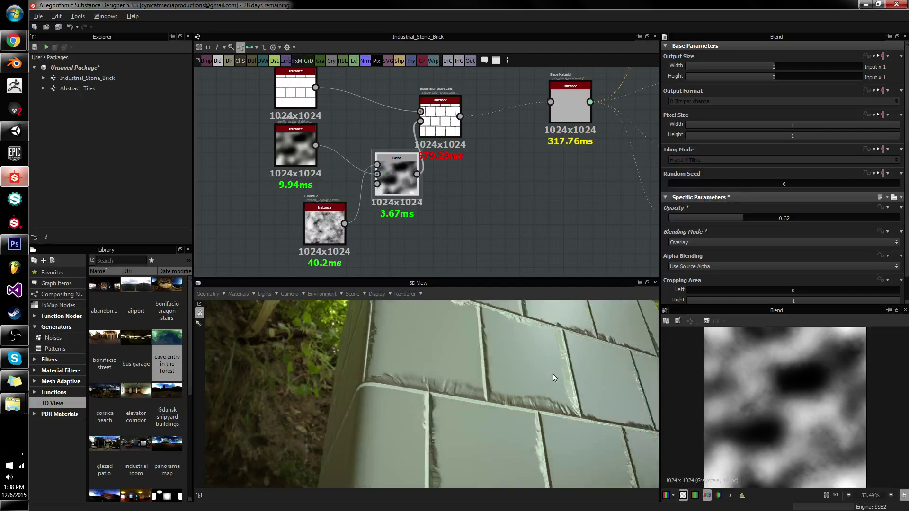
Step: Try Slope Blur Grayscale intensities of 0.66 and 0.16 and inspect the brick edges in 3D
left_click_drag(552, 373, 487, 340)
left_click(452, 119)
double_click(452, 118)
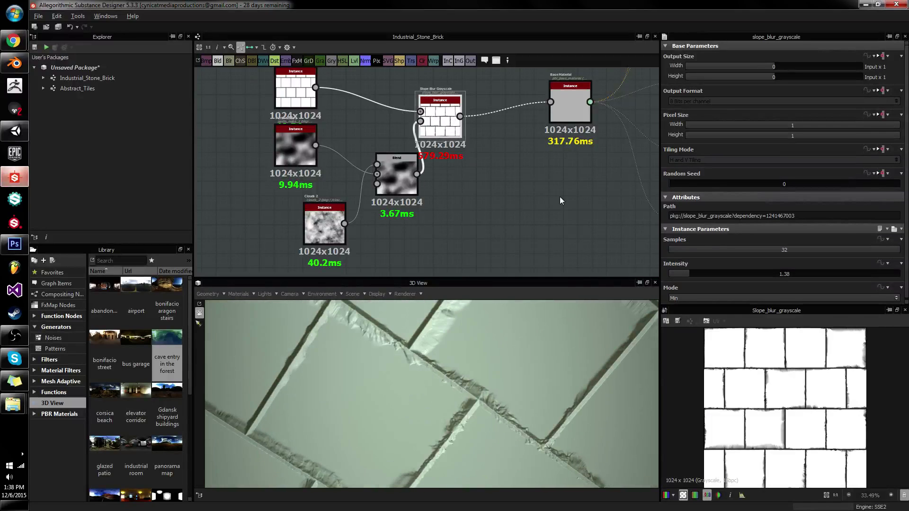
left_click_drag(688, 274, 682, 274)
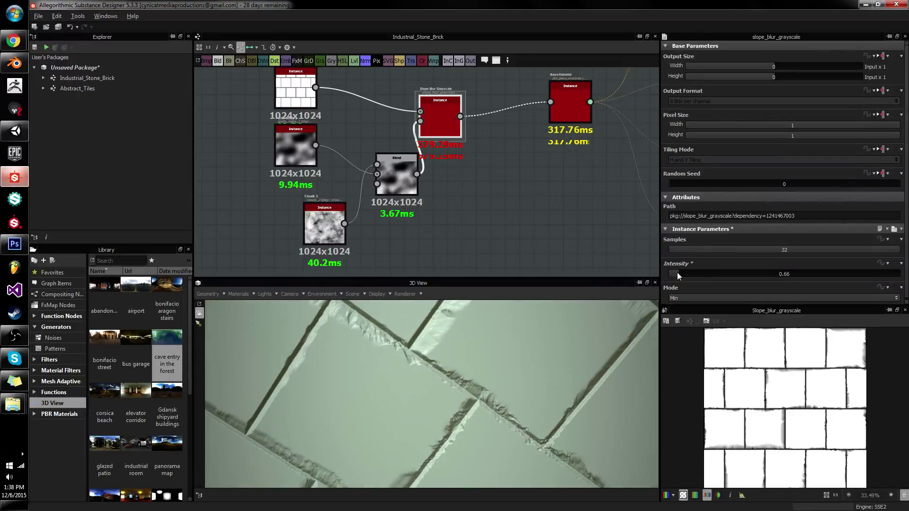
left_click_drag(677, 272, 672, 273)
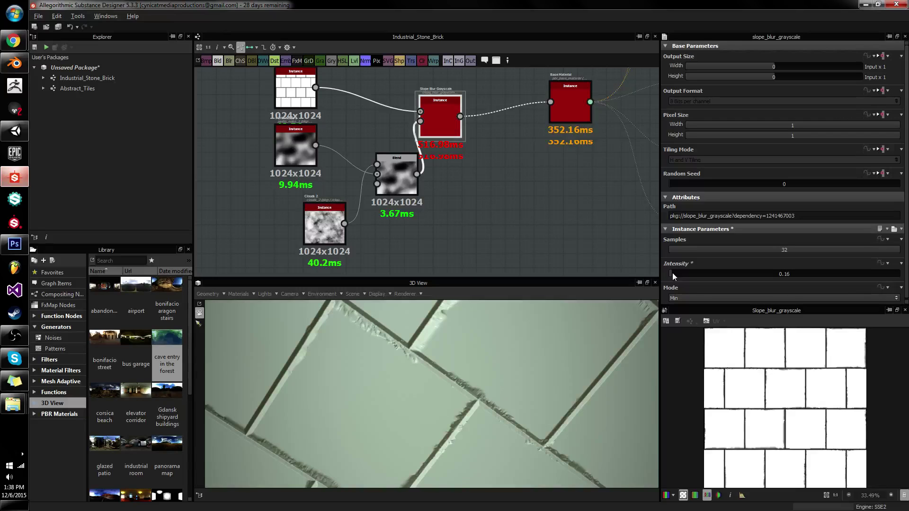
scroll(448, 350, "down", 5)
left_click_drag(448, 351, 461, 350)
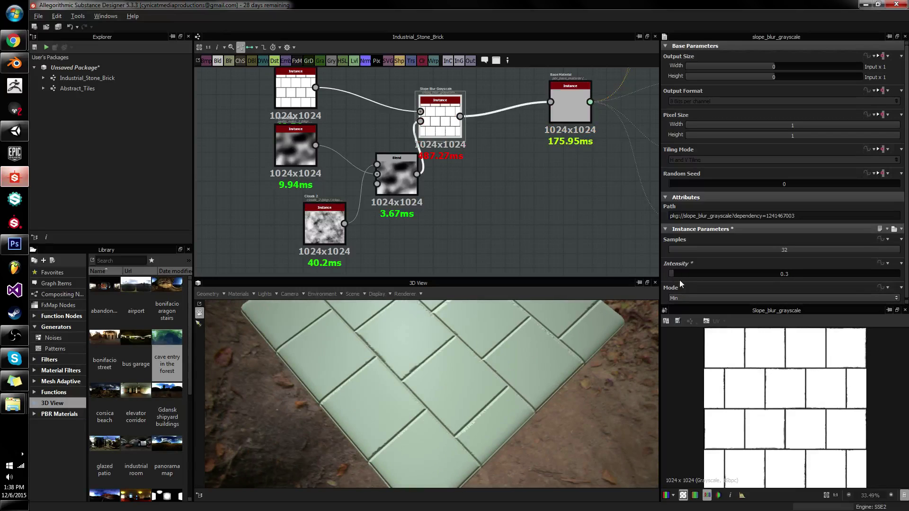
Step: Set the Slope Blur Grayscale's intensity to 0.46 after comparing 0.76 and 0.62 on the cube
left_click_drag(675, 269, 680, 273)
left_click_drag(530, 379, 495, 360)
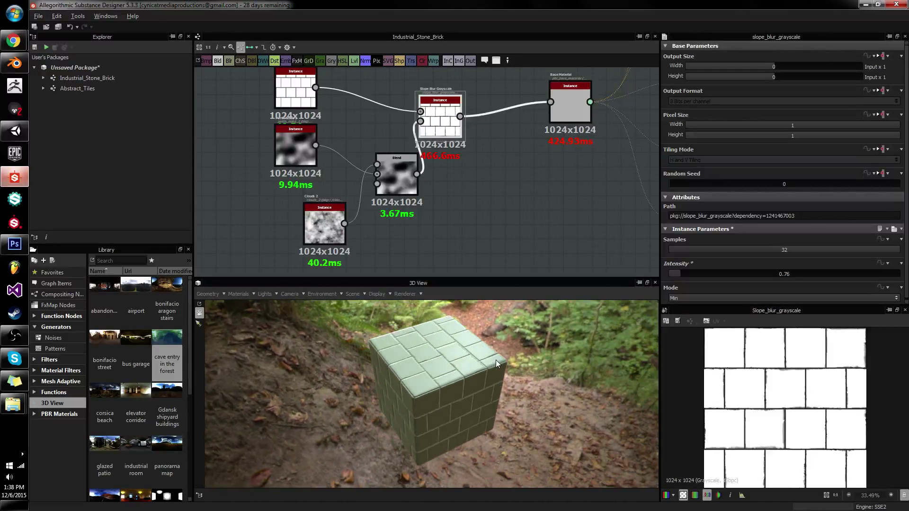
left_click(678, 274)
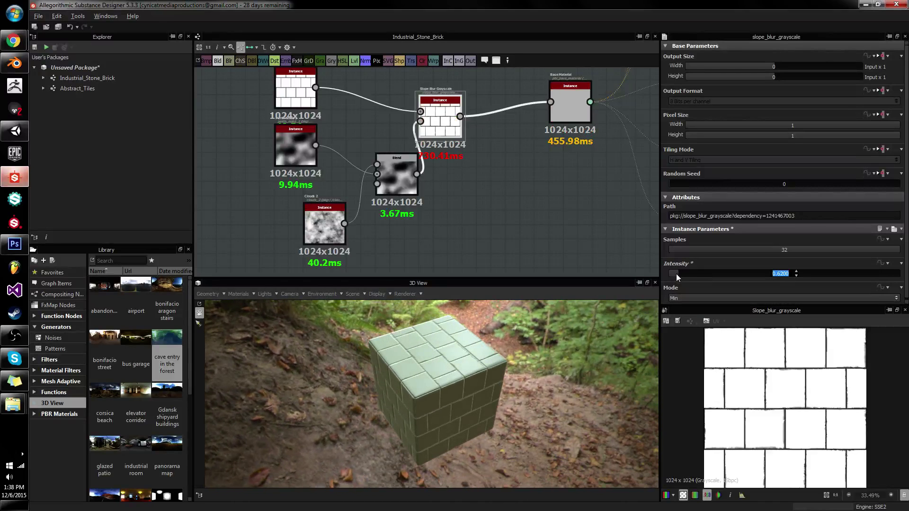
left_click_drag(676, 274, 675, 273)
left_click_drag(458, 350, 583, 375)
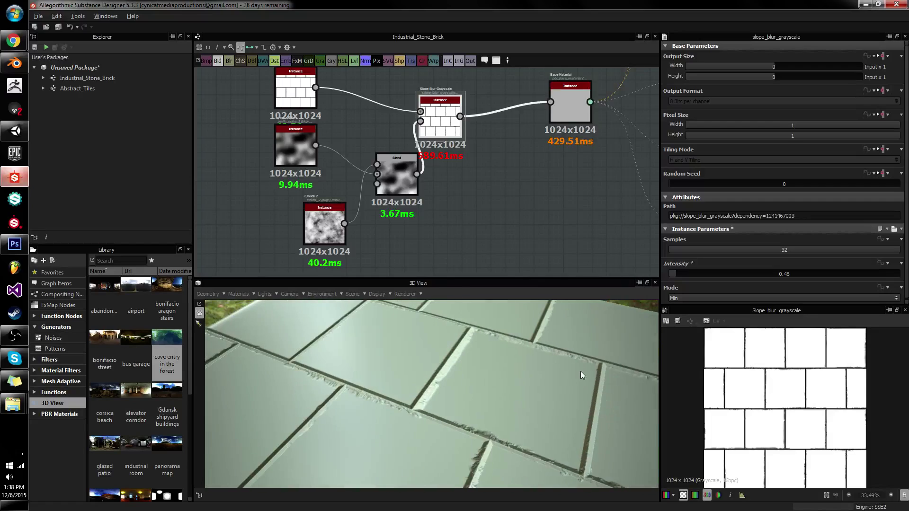
Step: Place the Blend node closer to its noise inputs and shift the node group away from Base Material to make room
left_click(526, 162)
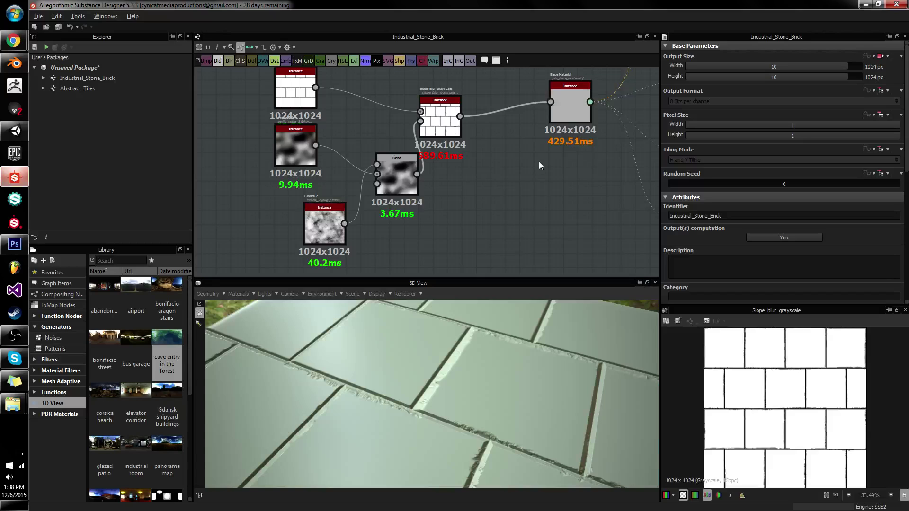
middle_click_drag(560, 137, 542, 167)
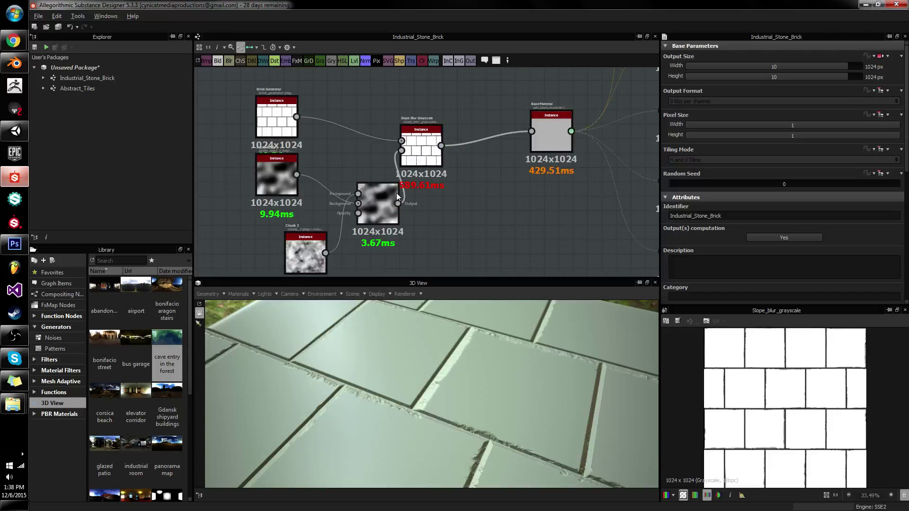
left_click(370, 184)
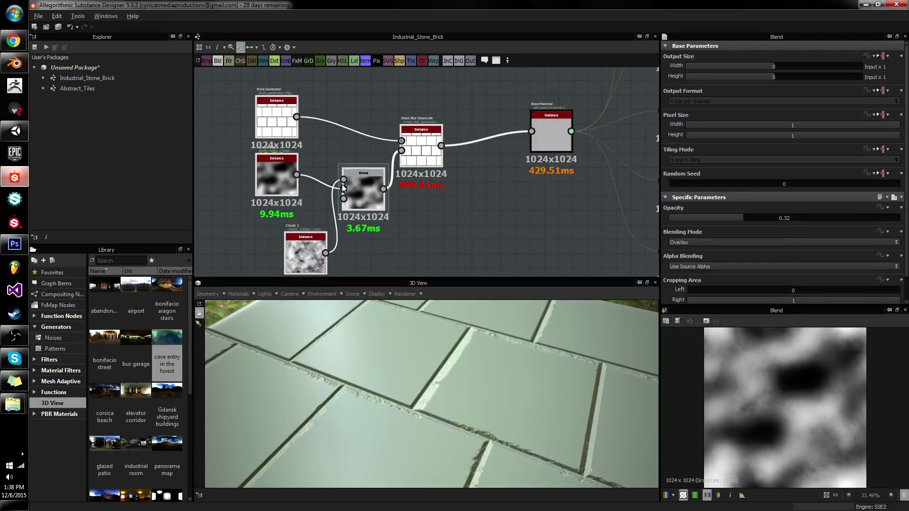
middle_click_drag(432, 146, 316, 131)
left_click(377, 210)
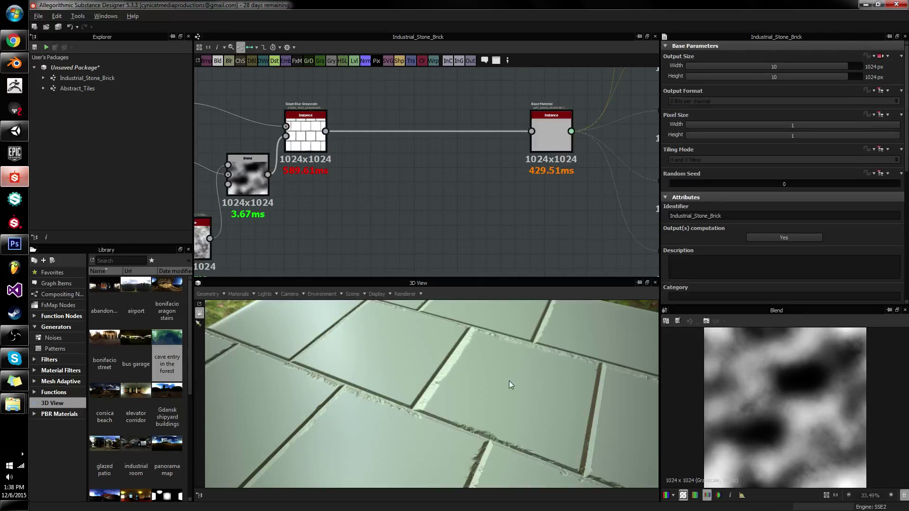
left_click_drag(509, 380, 557, 396)
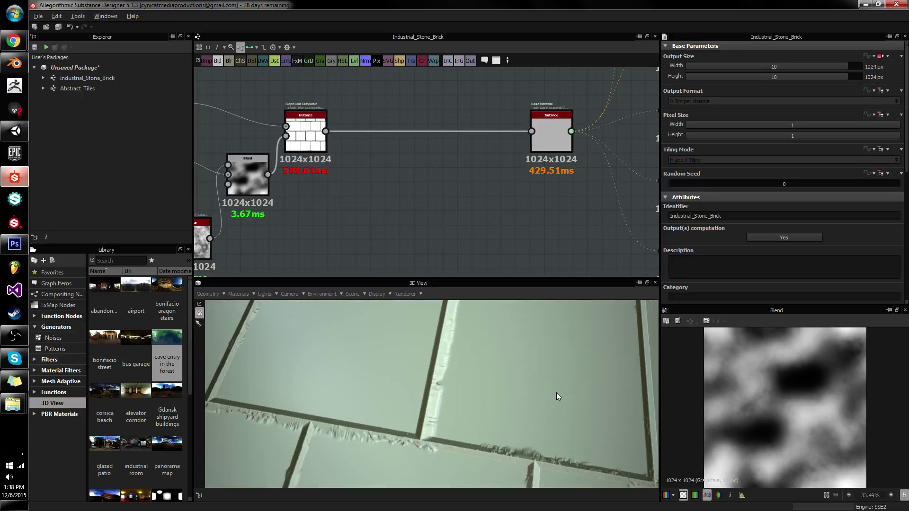
Step: Add a BnW Spots 1 node beneath the Slope Blur Grayscale
middle_click_drag(339, 184, 391, 215)
left_click(387, 150)
left_click(398, 218)
key("space")
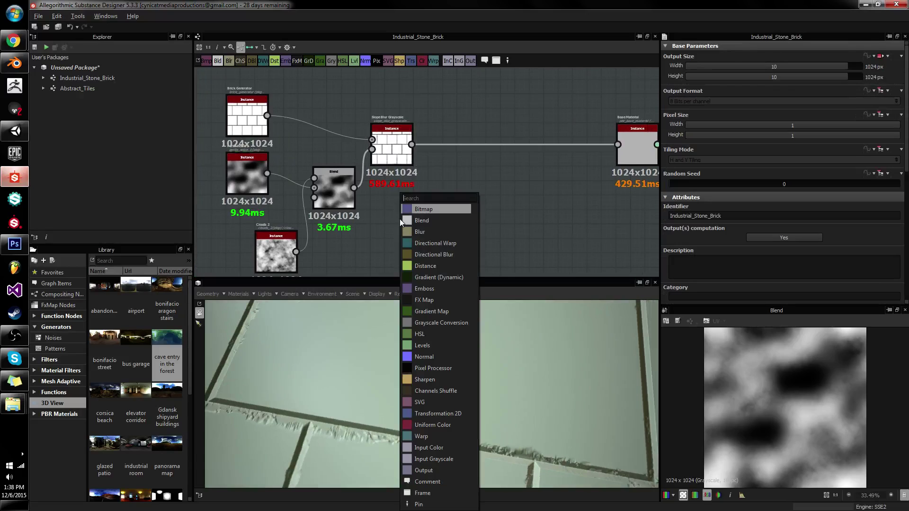
type("bnw")
key("Return")
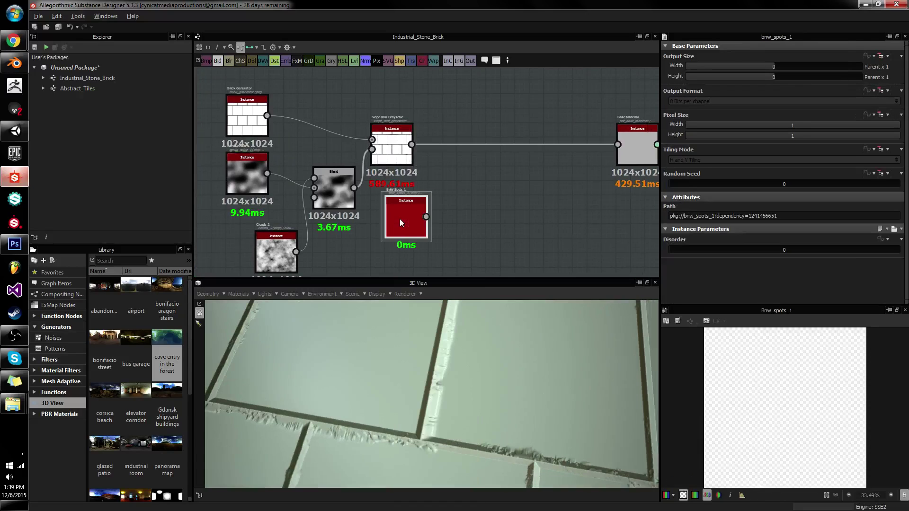
key("space")
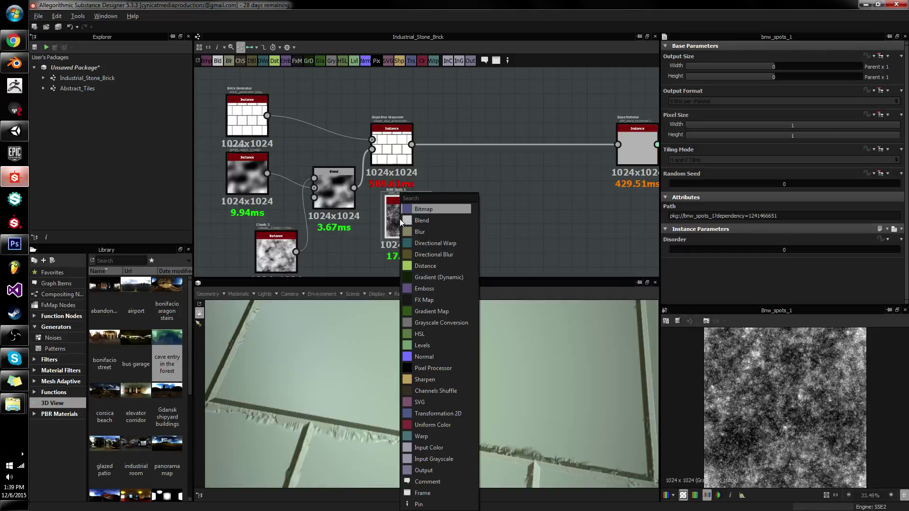
key("Escape")
Step: Try BnW Spots 1 as the direct input of Base Material and inspect the surface in 3D
left_click_drag(426, 217, 620, 144)
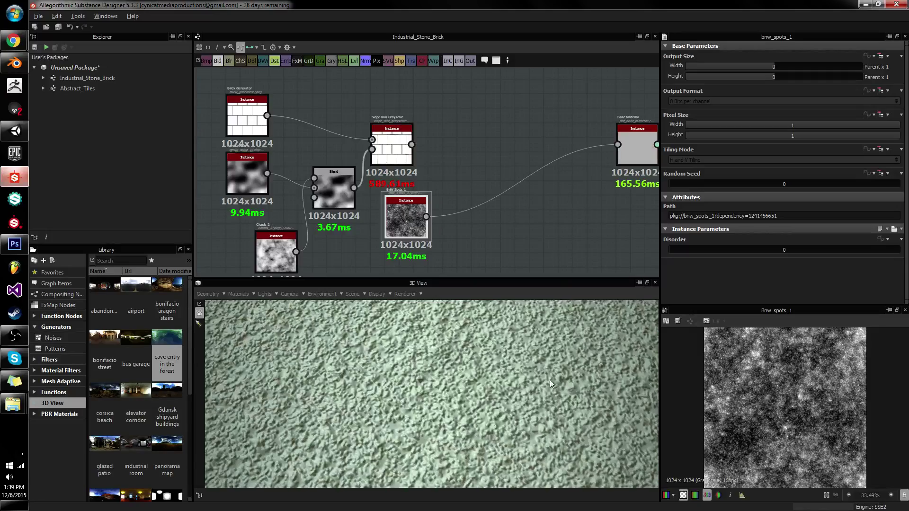
left_click_drag(549, 380, 492, 348)
scroll(492, 347, "down", 3)
mouse_move(478, 385)
left_mouse_down()
mouse_move(473, 427)
mouse_move(481, 373)
left_mouse_up()
scroll(473, 425, "up", 3)
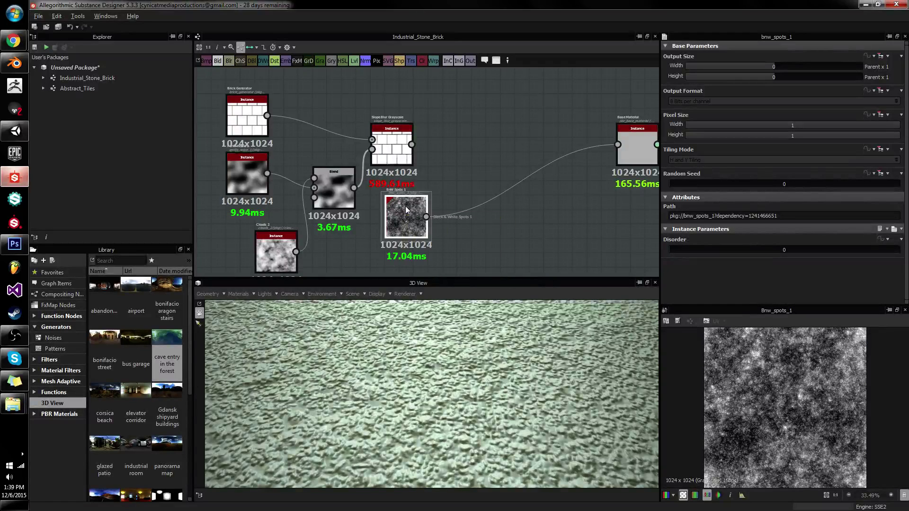
Step: Insert an Invert Grayscale node after BnW Spots 1 and inspect the inverted surface in 3D
left_click_drag(403, 136, 412, 136)
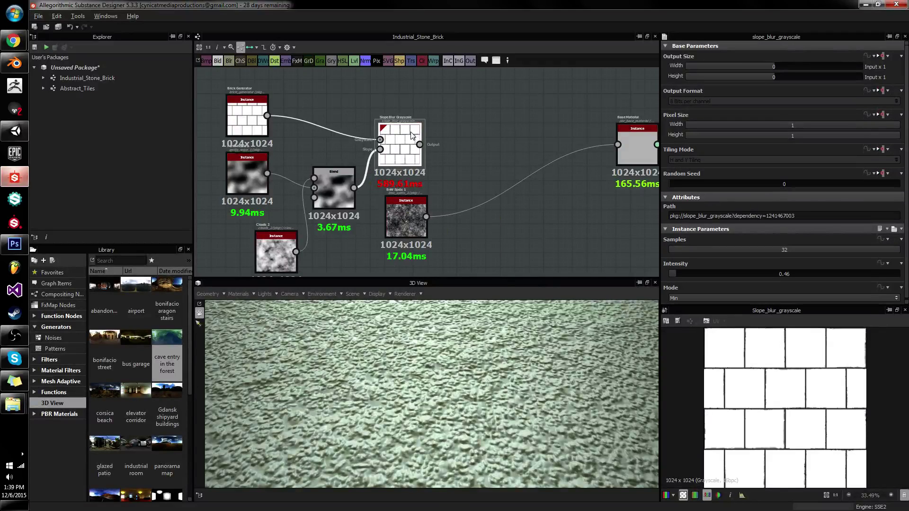
left_click(417, 206)
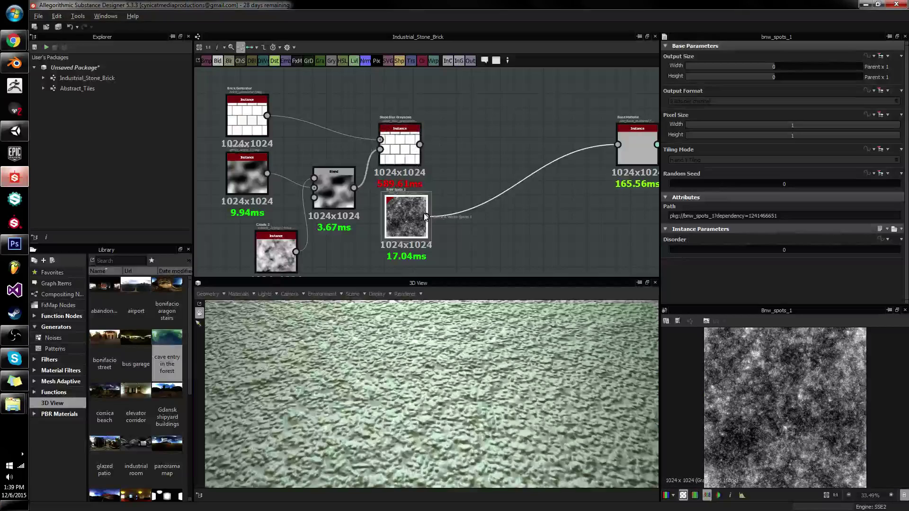
left_click_drag(469, 425, 453, 328)
key("space")
type("inv")
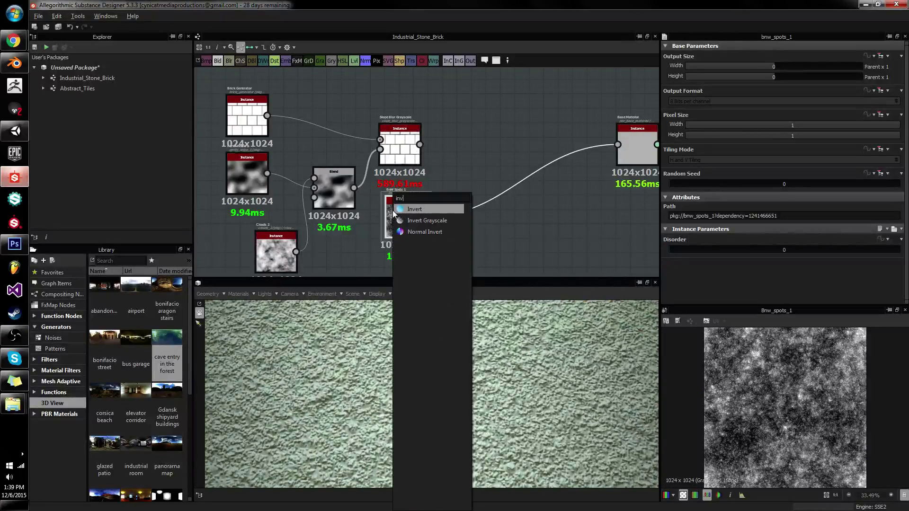
key("Down")
key("Return")
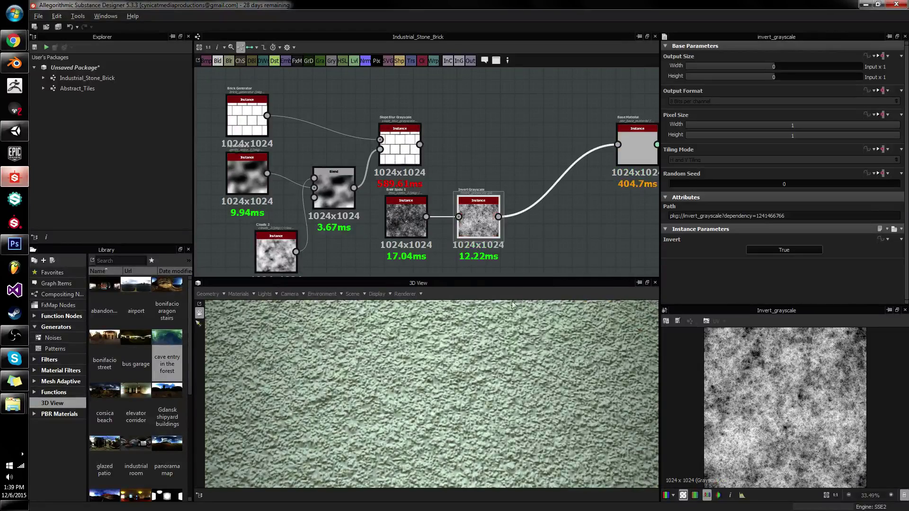
left_click_drag(495, 397, 476, 405)
scroll(498, 408, "up", 5)
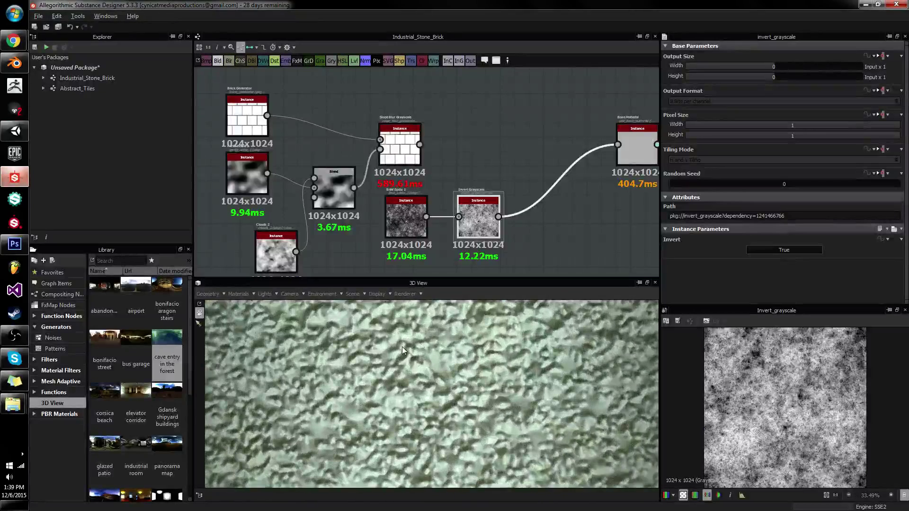
left_click_drag(402, 347, 547, 352)
scroll(524, 390, "down", 4)
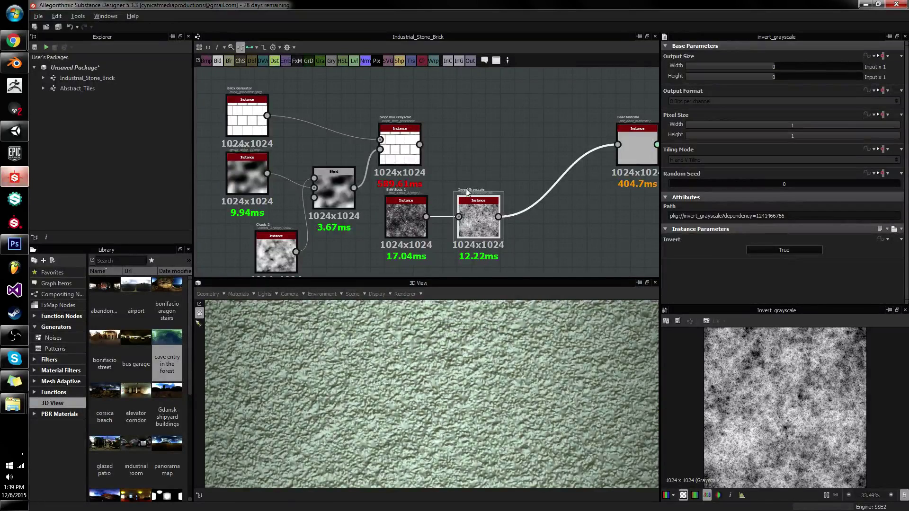
Step: Move BnW Spots 1 and Invert Grayscale lower in the graph, and add a Blend node fed by the Slope Blur Grayscale
left_click(412, 218, "ctrl")
left_click_drag(473, 218, 430, 261)
left_click(455, 171)
left_click_drag(400, 139, 450, 156)
left_click(450, 163)
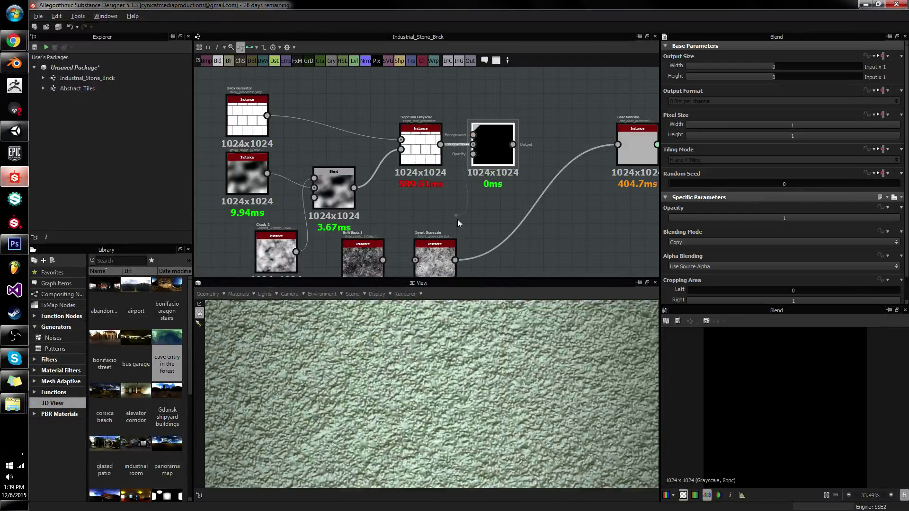
Step: Connect Invert Grayscale to the new Blend's foreground and its output to Base Material, with the blending mode set to Multiply
left_click_drag(458, 220, 458, 263)
left_click_drag(512, 145, 611, 150)
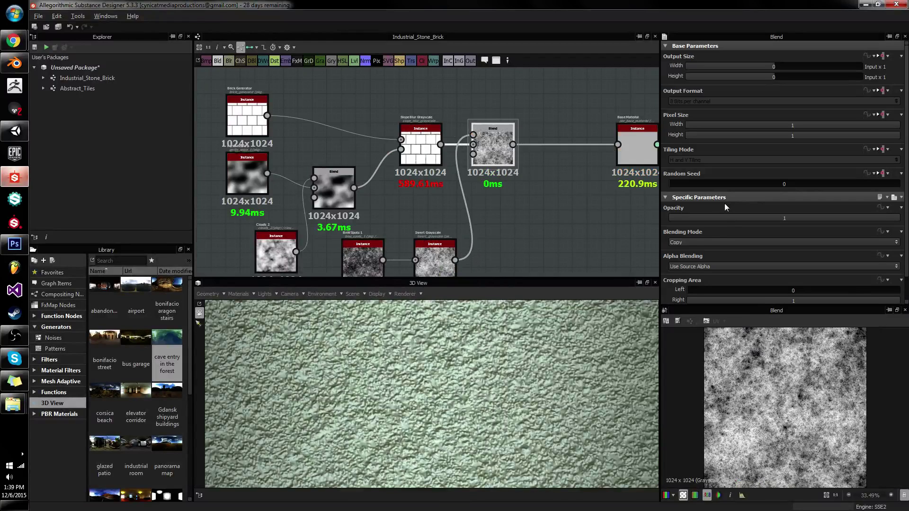
left_click(708, 241)
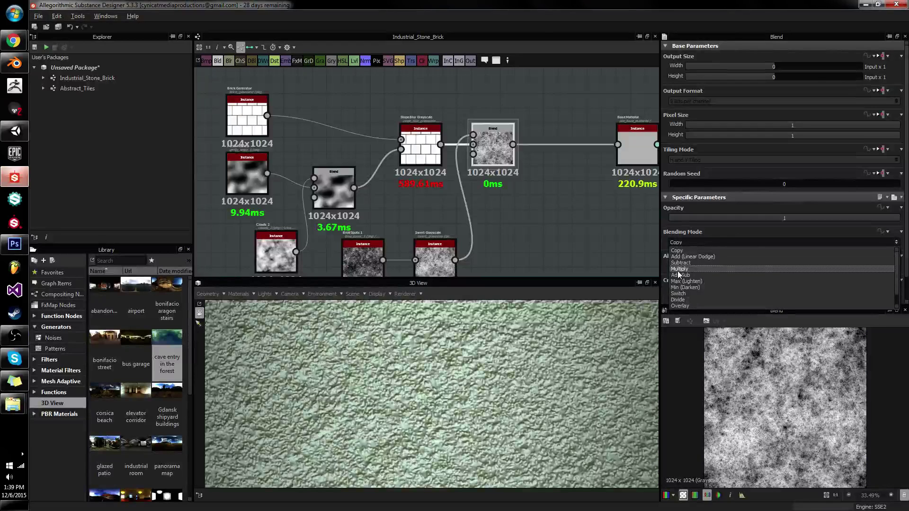
left_click(678, 269)
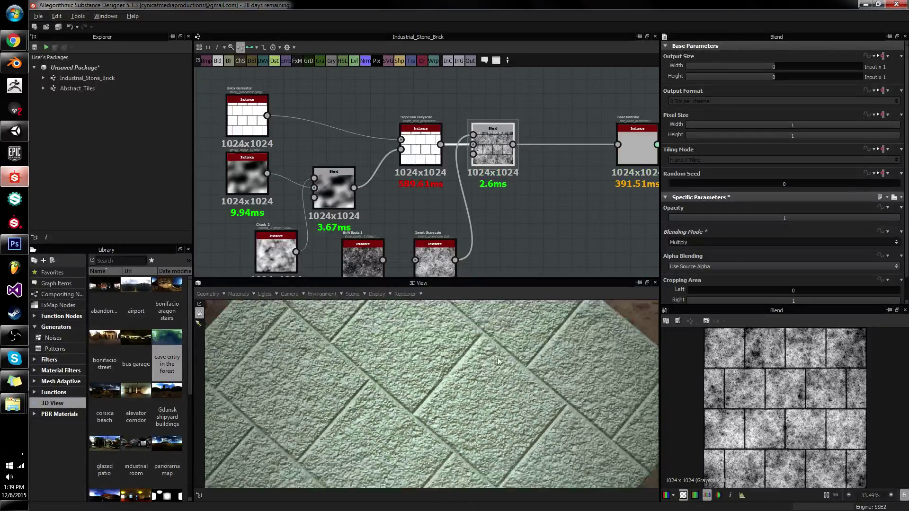
Step: Lower the Multiply Blend's opacity to 0.04, checking the brick surface up close in 3D
left_click(731, 217)
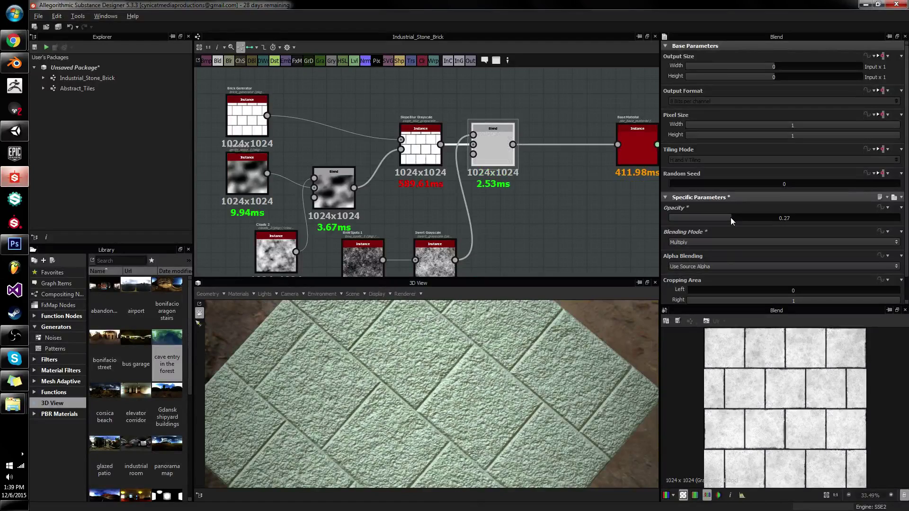
left_click_drag(461, 403, 503, 437)
scroll(473, 360, "up", 3)
scroll(489, 387, "up", 3)
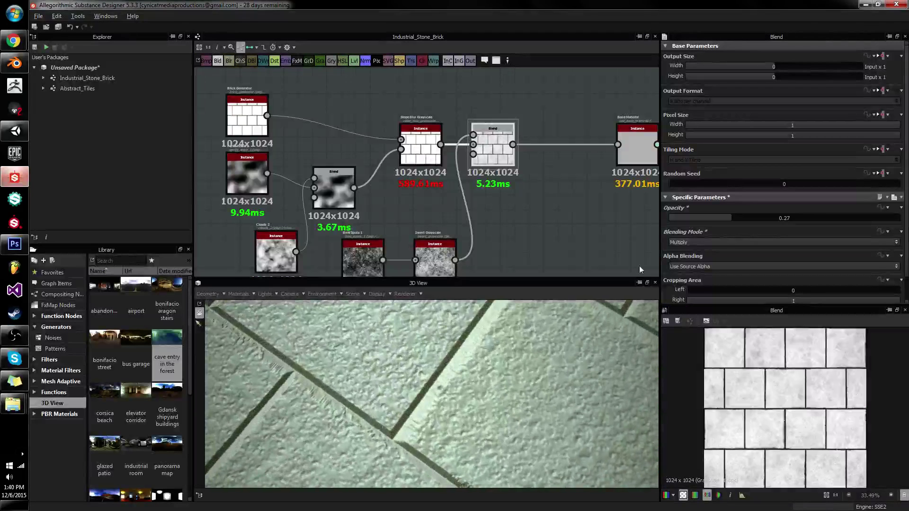
left_click(692, 217)
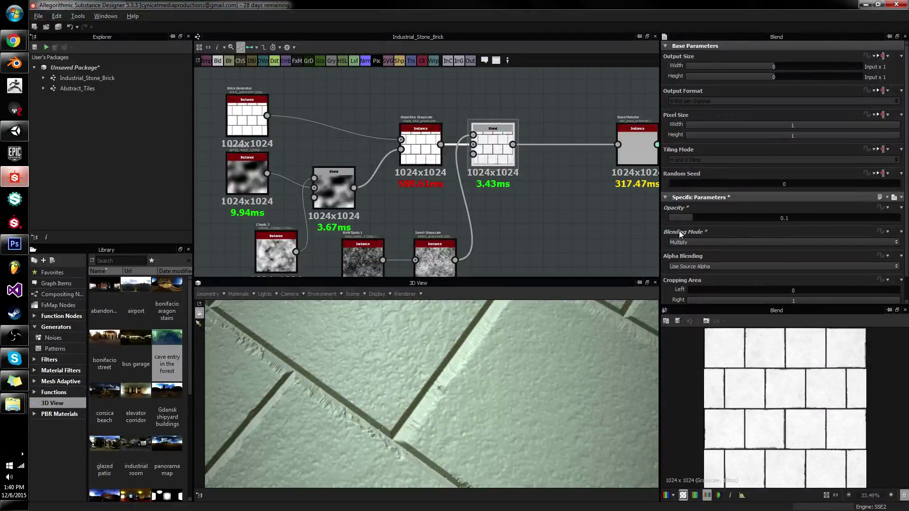
scroll(464, 366, "down", 3)
mouse_move(464, 365)
left_mouse_down()
mouse_move(483, 358)
mouse_move(467, 356)
left_mouse_up()
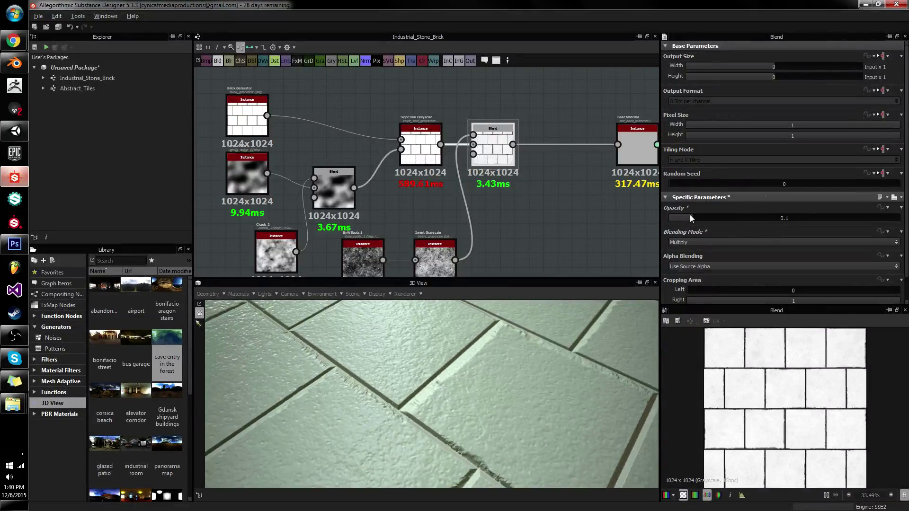
left_click_drag(689, 214, 679, 217)
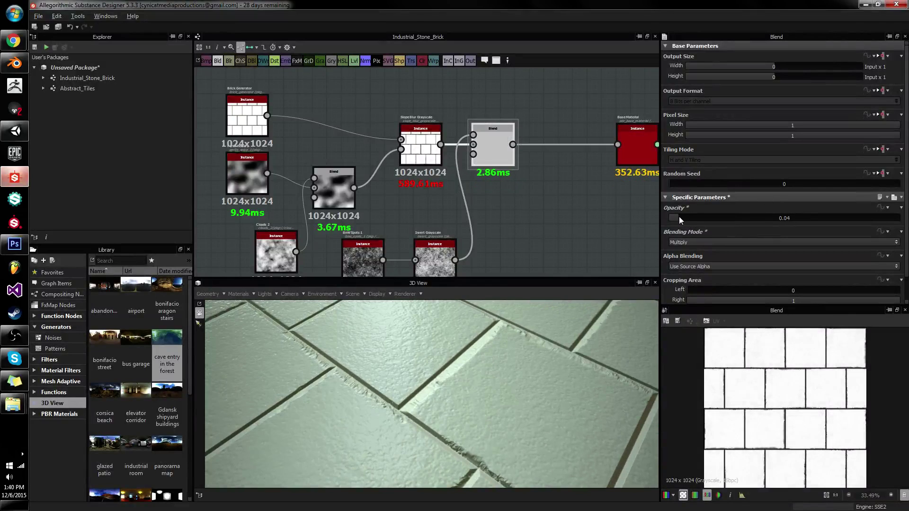
left_click_drag(514, 336, 473, 369)
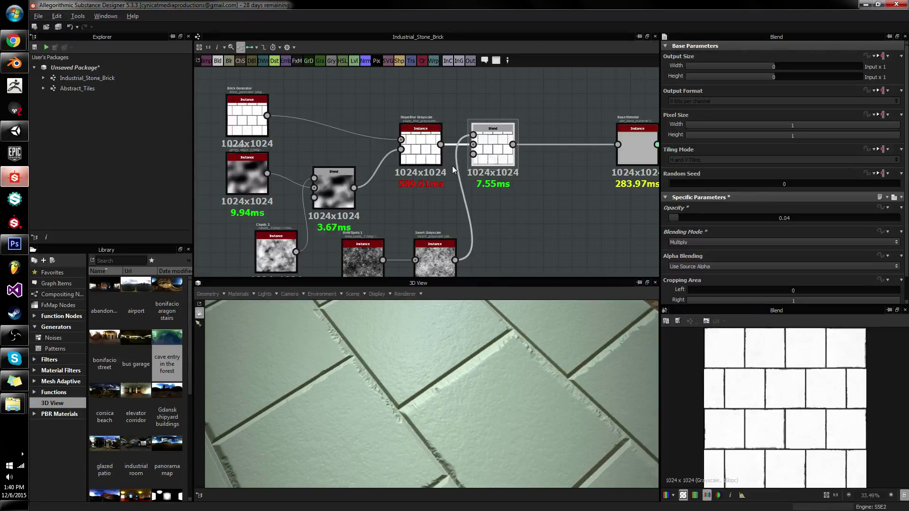
Step: Set the Slope Blur Grayscale's intensity to 0.3 and move the Multiply Blend node farther away from it
left_click(421, 149)
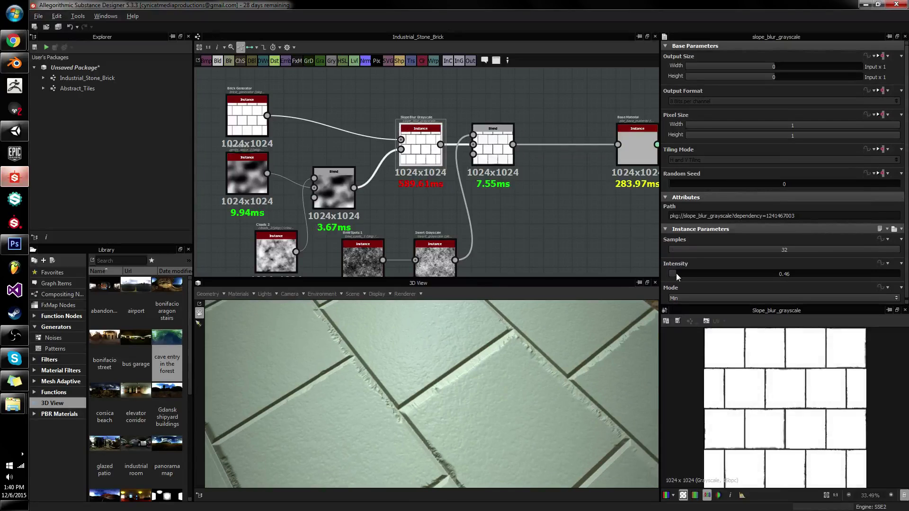
left_click_drag(676, 274, 673, 272)
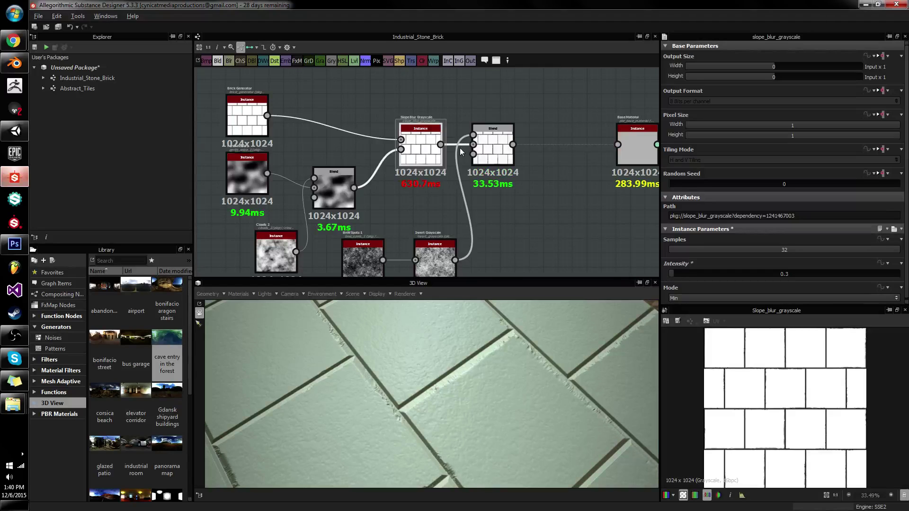
middle_click_drag(459, 148, 526, 196)
left_click_drag(548, 186, 613, 188)
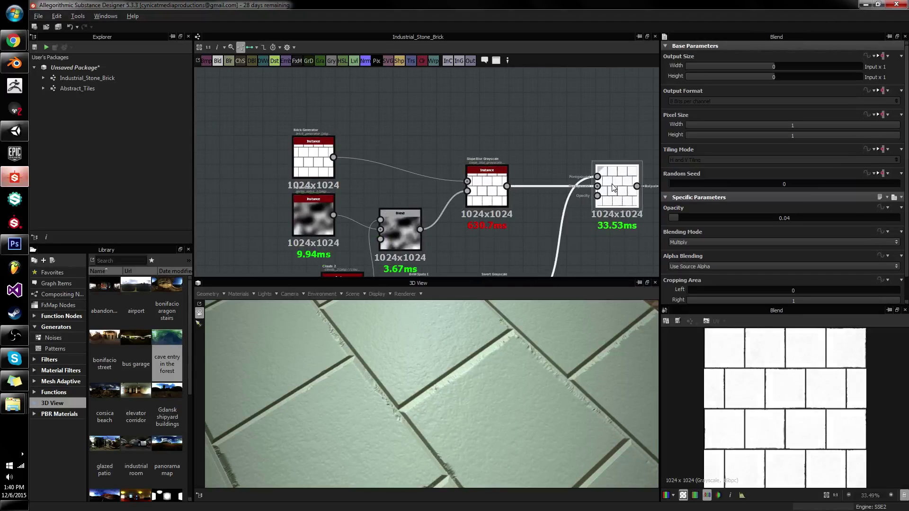
scroll(612, 187, "up", 4)
left_click(400, 194)
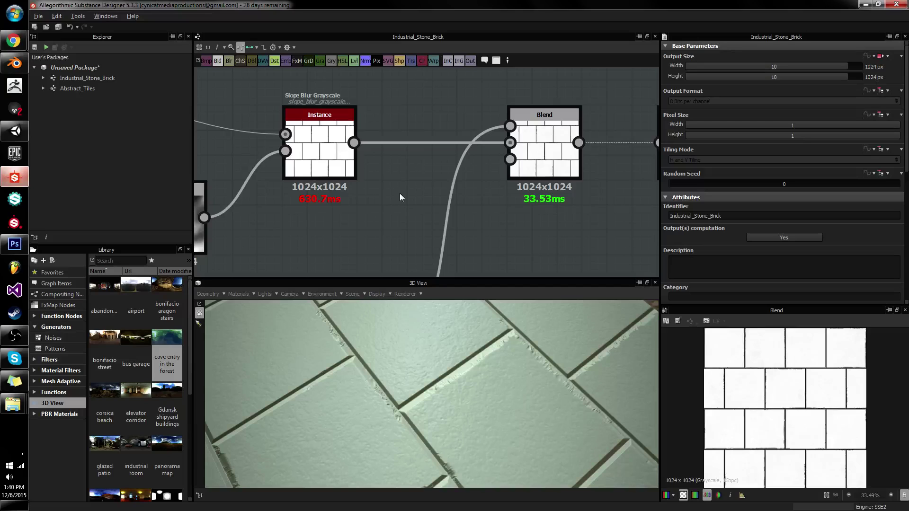
key("space")
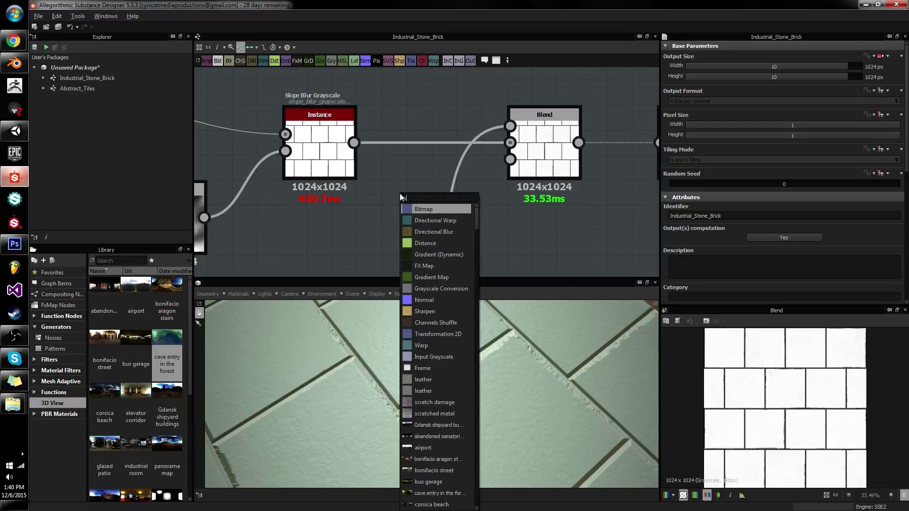
key("Escape")
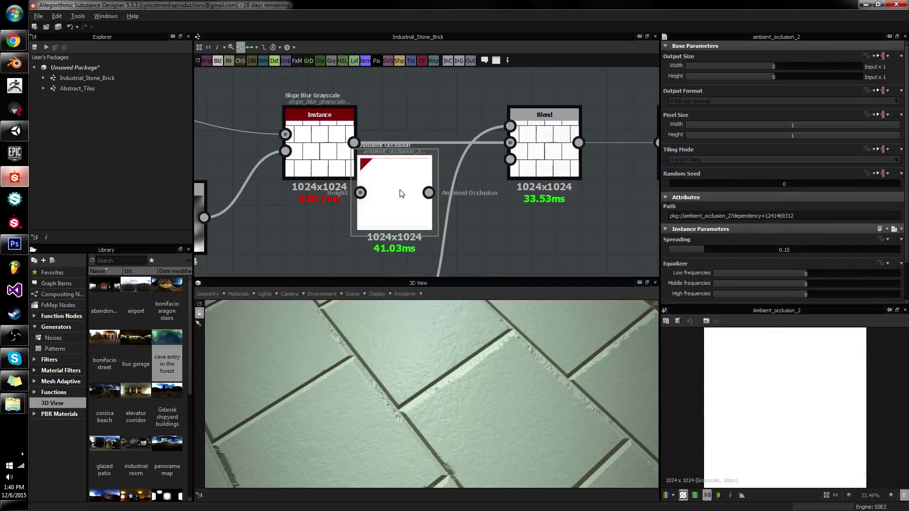
left_click_drag(400, 192, 449, 222)
left_click(341, 144)
scroll(787, 431, "up", 5)
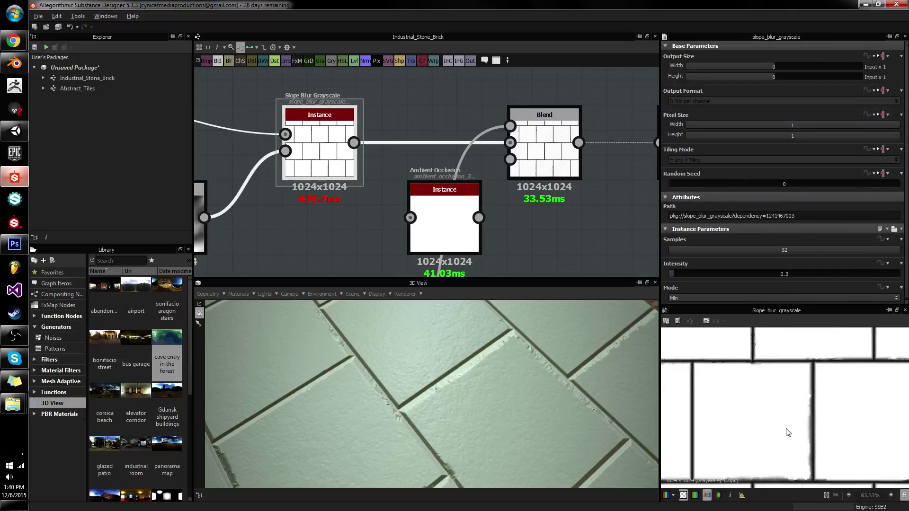
left_click(463, 224)
key("Delete")
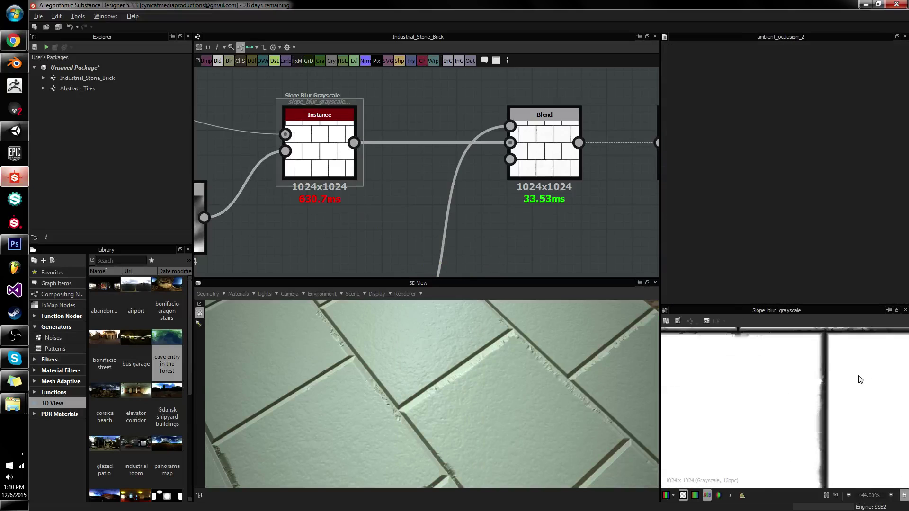
Step: Inspect the slope-blurred brick edges in 2D and add a second Slope Blur Grayscale node between the first one and the Blend
scroll(847, 351, "up", 2)
middle_click_drag(844, 352, 847, 456)
scroll(808, 417, "up", 1)
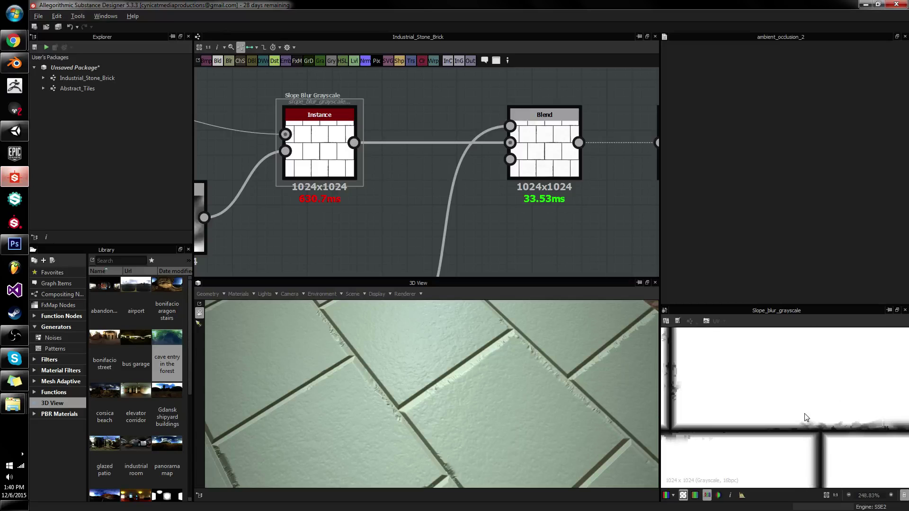
left_click(408, 198)
key("space")
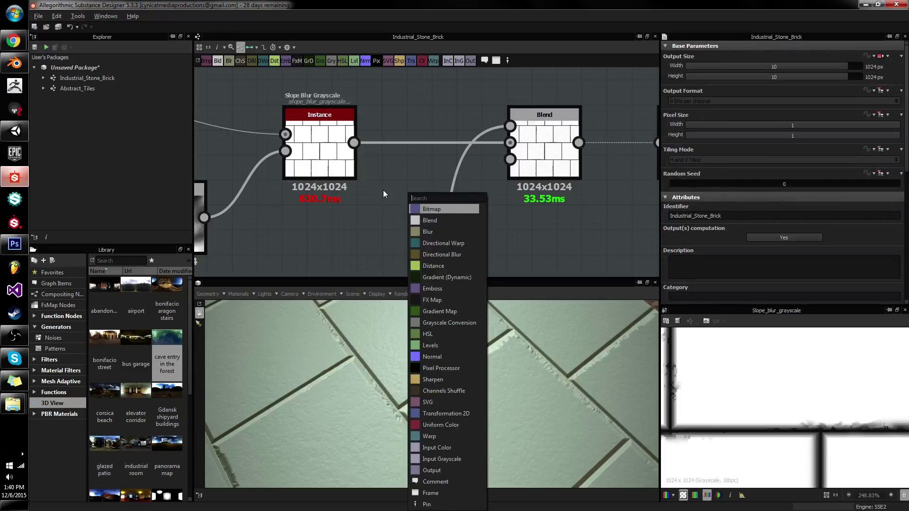
type("slope blur")
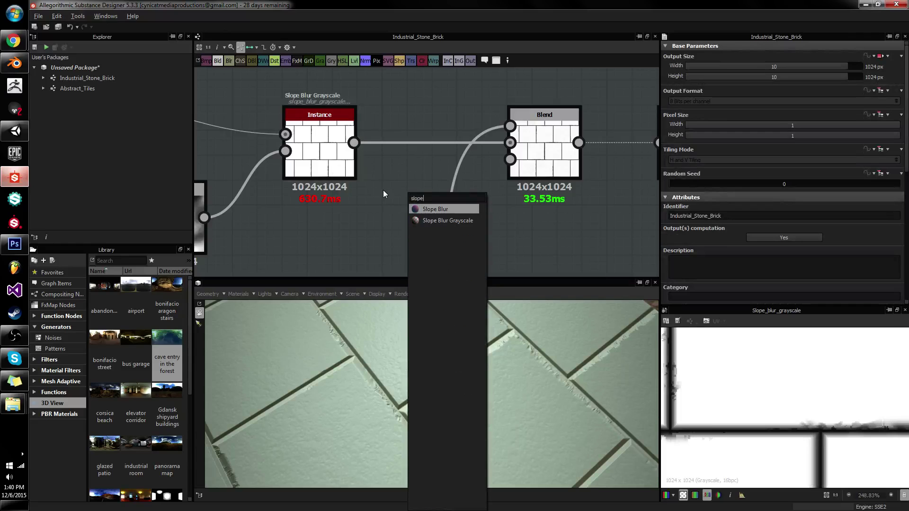
key("Down")
key("Return")
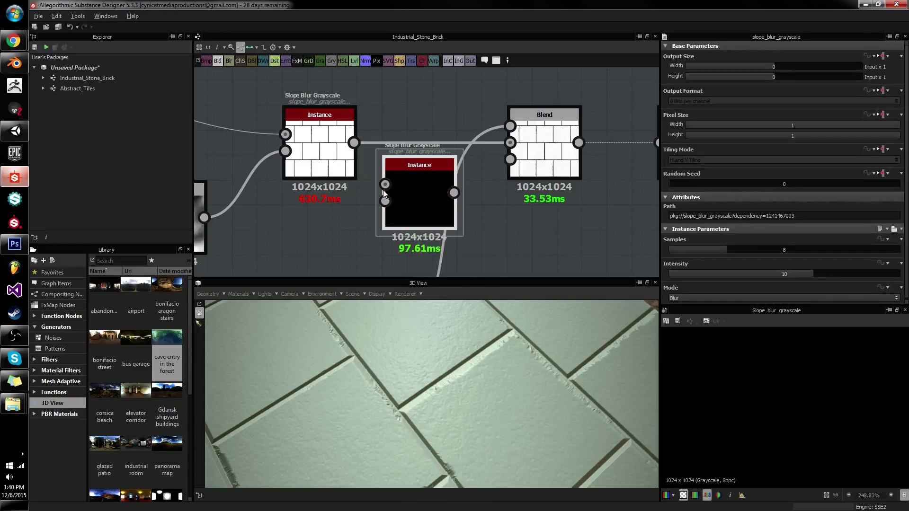
Step: Feed the new Slope Blur Grayscale's Grayscale input from the first Slope Blur and its Slope input from the noise Blend
left_click_drag(385, 184, 353, 143)
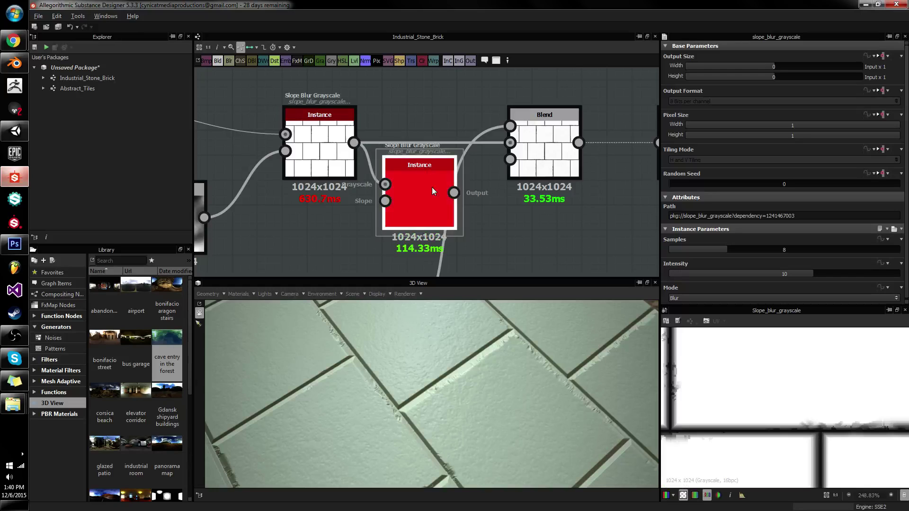
left_click_drag(432, 192, 481, 231)
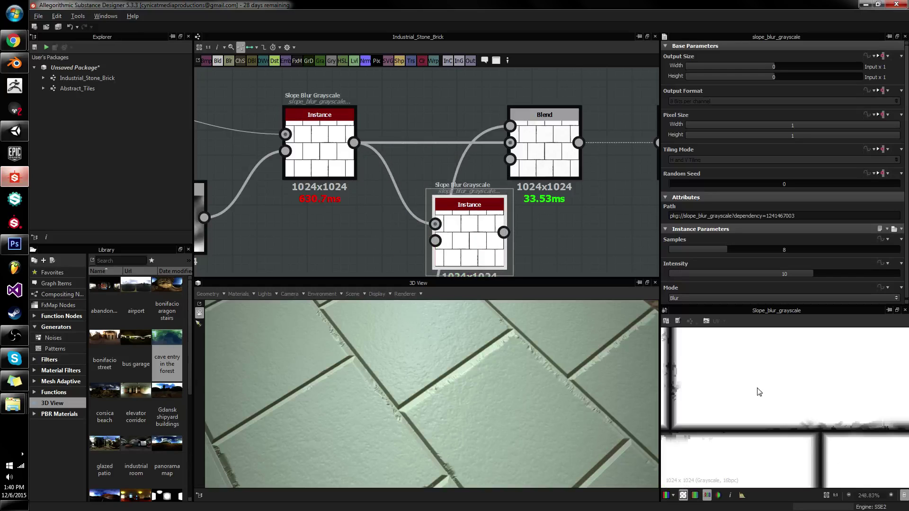
scroll(436, 216, "down", 2)
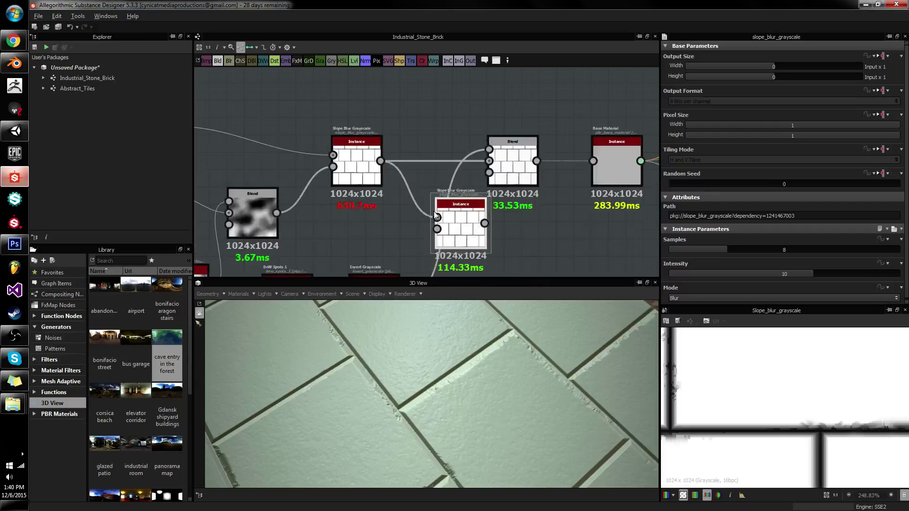
scroll(419, 224, "down", 1)
middle_click_drag(435, 223, 482, 202)
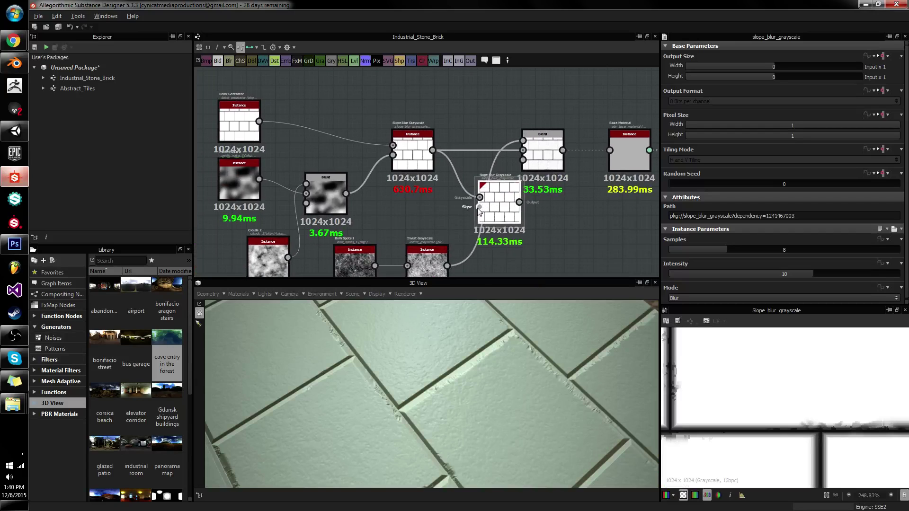
left_click_drag(478, 207, 346, 193)
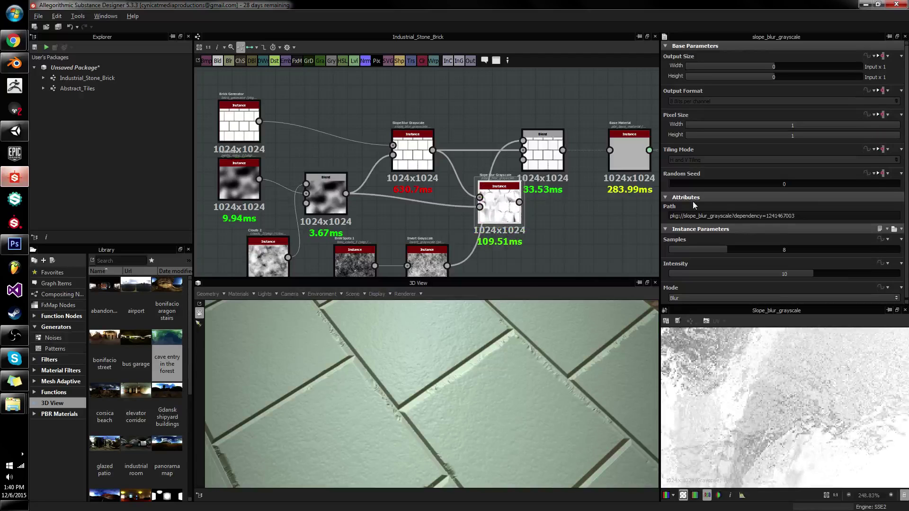
Step: Set the second Slope Blur Grayscale to 15 samples, intensity 4.76 and Min mode
left_click_drag(734, 247, 805, 248)
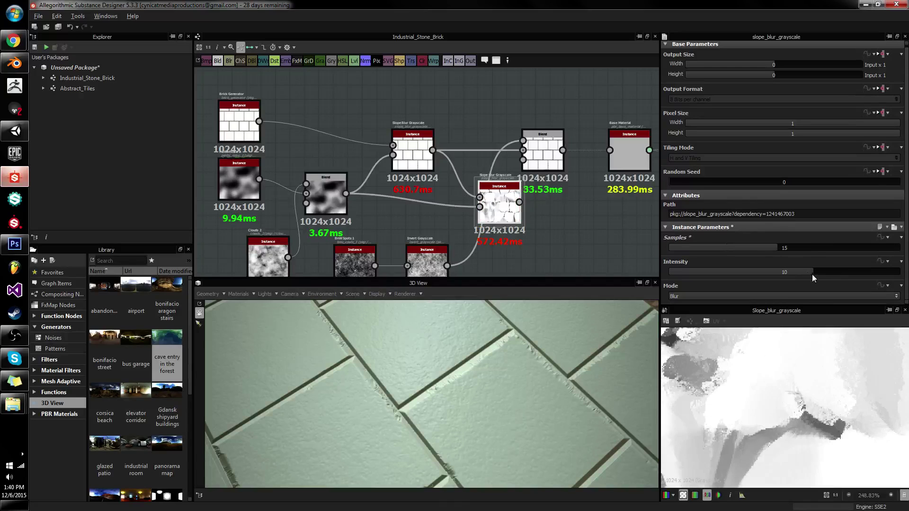
scroll(794, 381, "down", 10)
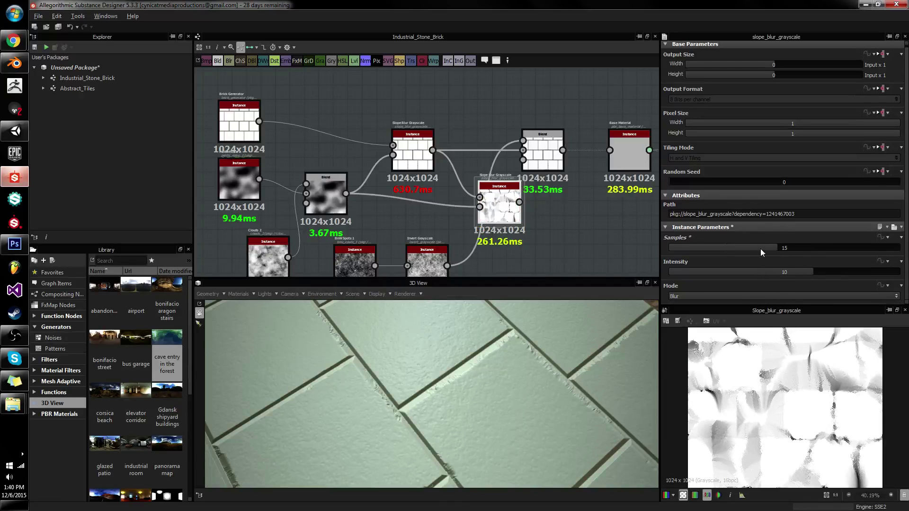
left_click_drag(780, 270, 737, 272)
scroll(777, 420, "up", 6)
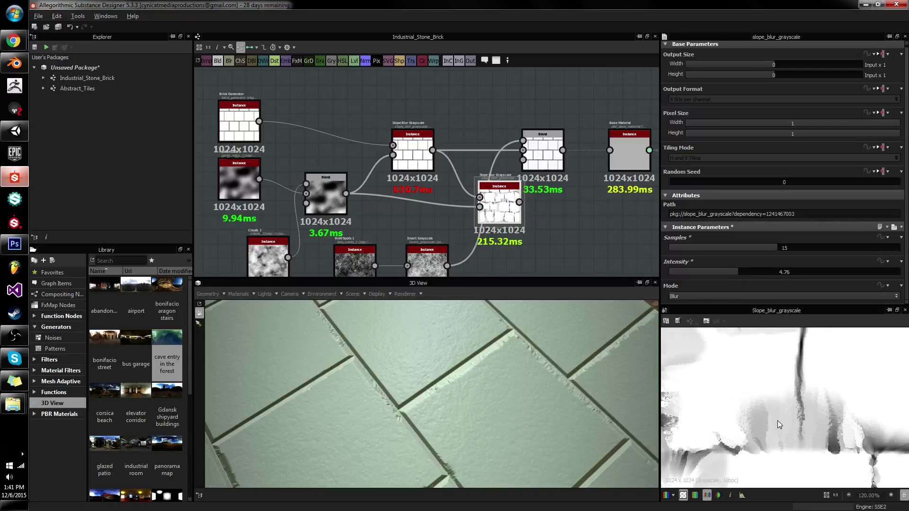
scroll(777, 420, "up", 1)
left_click(742, 296)
left_click(686, 311)
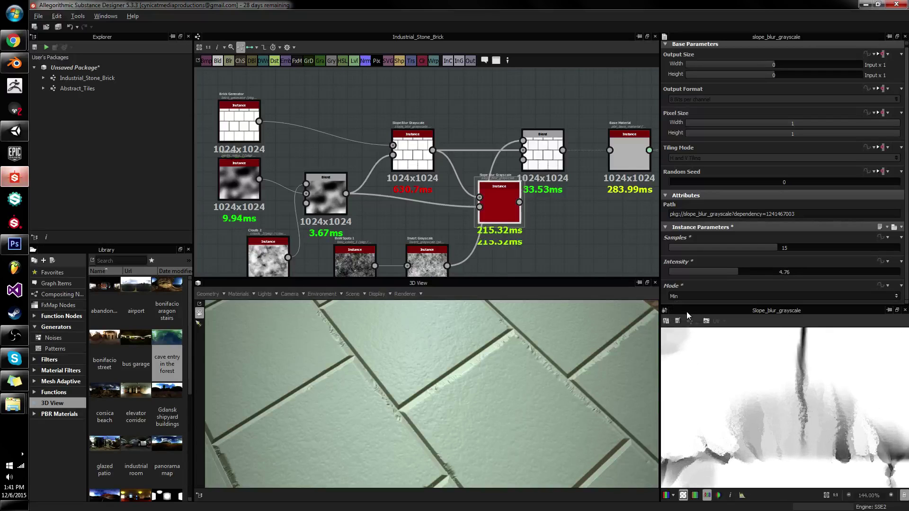
Step: Raise the second Slope Blur Grayscale's intensity to 5.68 and inspect the worn brick edges in 2D
scroll(829, 447, "down", 8)
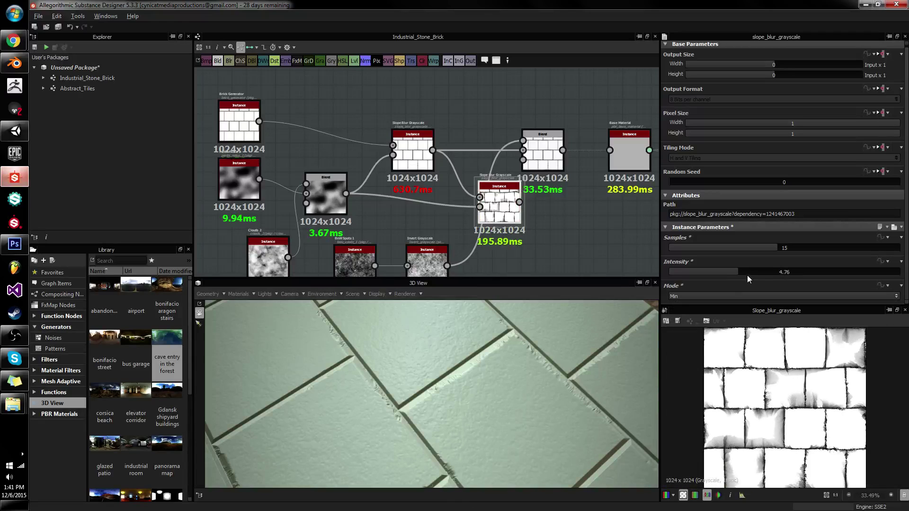
mouse_move(739, 272)
left_mouse_down()
mouse_move(750, 272)
mouse_move(731, 274)
mouse_move(751, 271)
left_mouse_up()
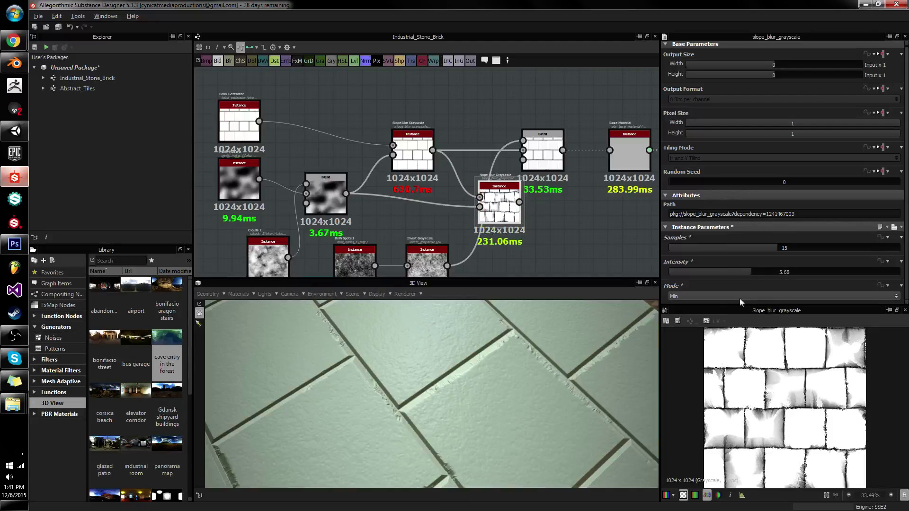
scroll(780, 374, "up", 5)
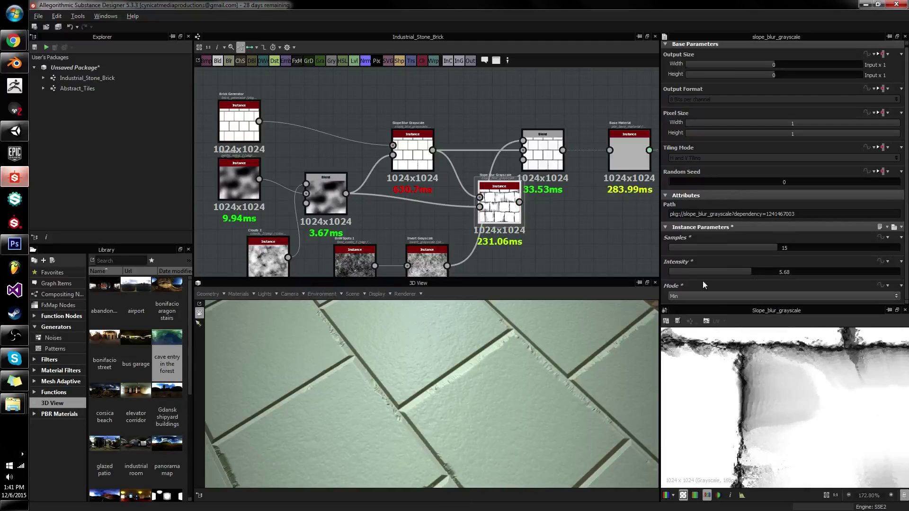
scroll(761, 349, "up", 3)
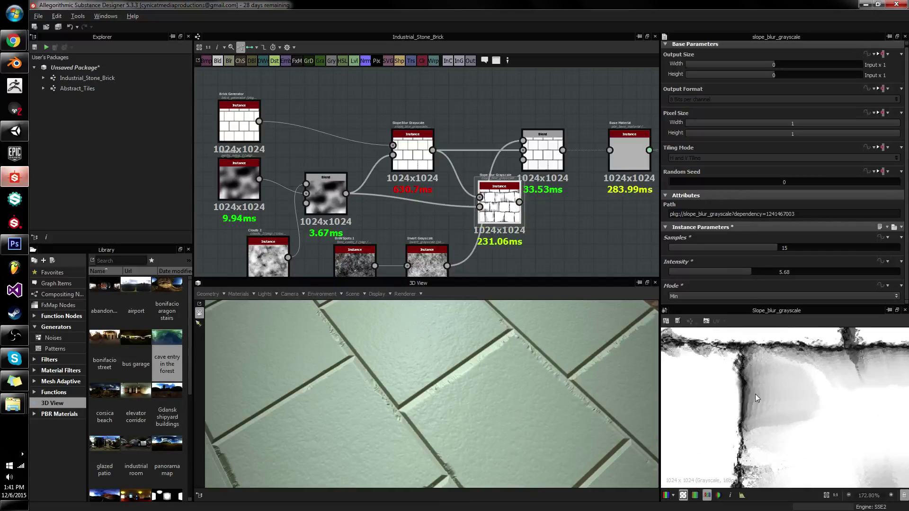
scroll(513, 213, "up", 3)
Step: Move the second Slope Blur Grayscale clear of the Blend and connect its output to Base Material
middle_click_drag(515, 214, 432, 234)
scroll(838, 413, "down", 5)
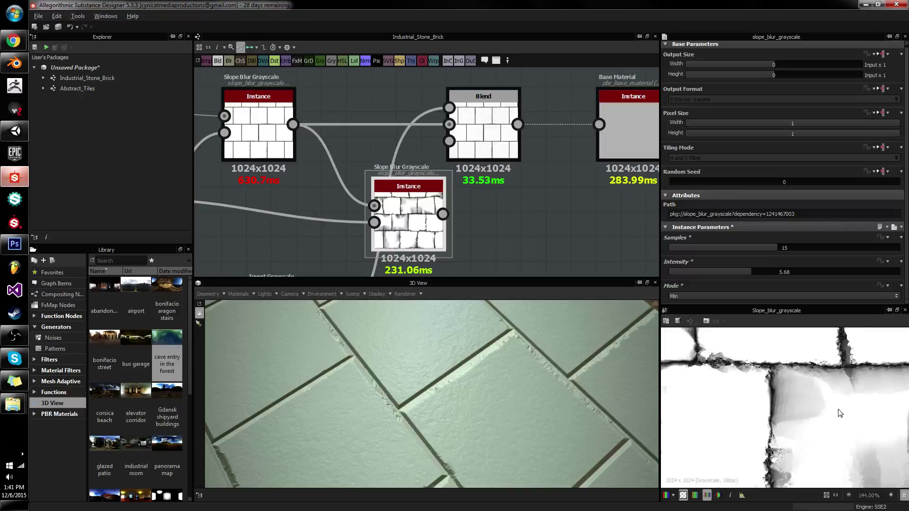
left_click_drag(402, 190, 351, 200)
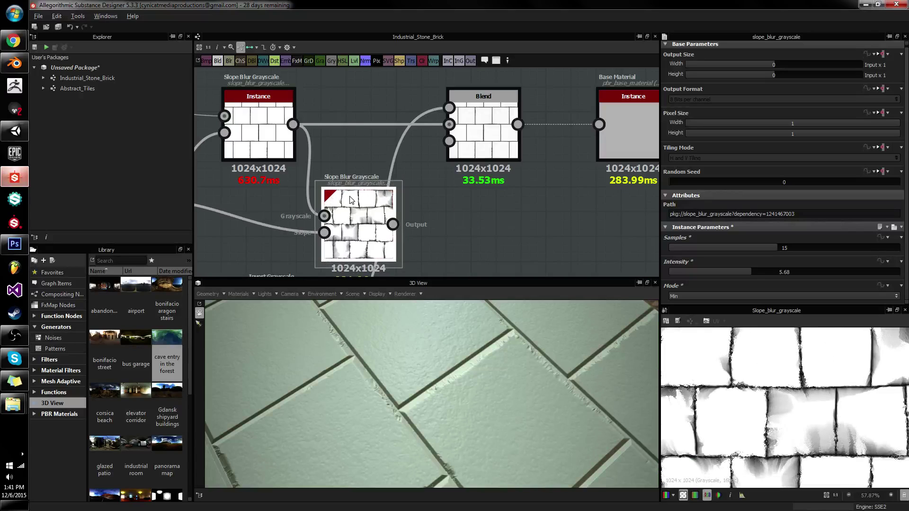
scroll(450, 192, "down", 2)
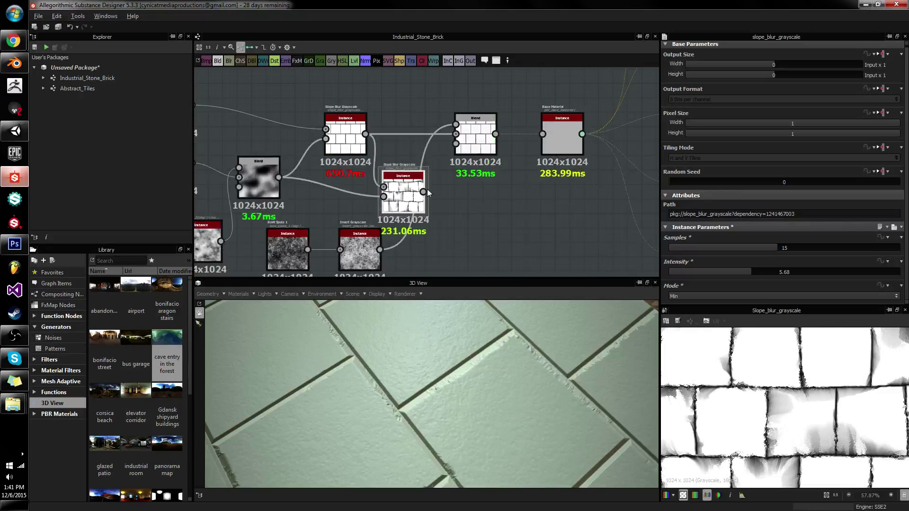
left_click_drag(425, 191, 559, 135)
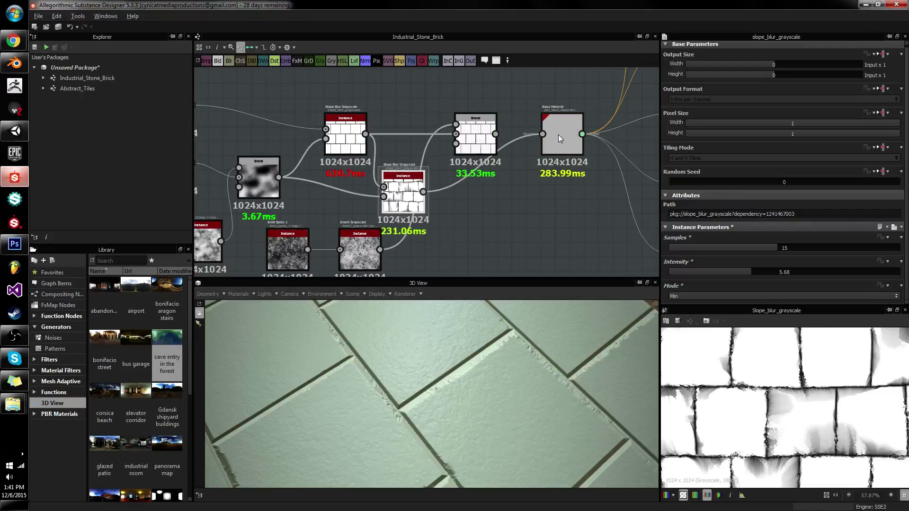
Step: Connect the Blend's output to Base Material in place of the second Slope Blur Grayscale
left_click_drag(464, 431, 499, 407)
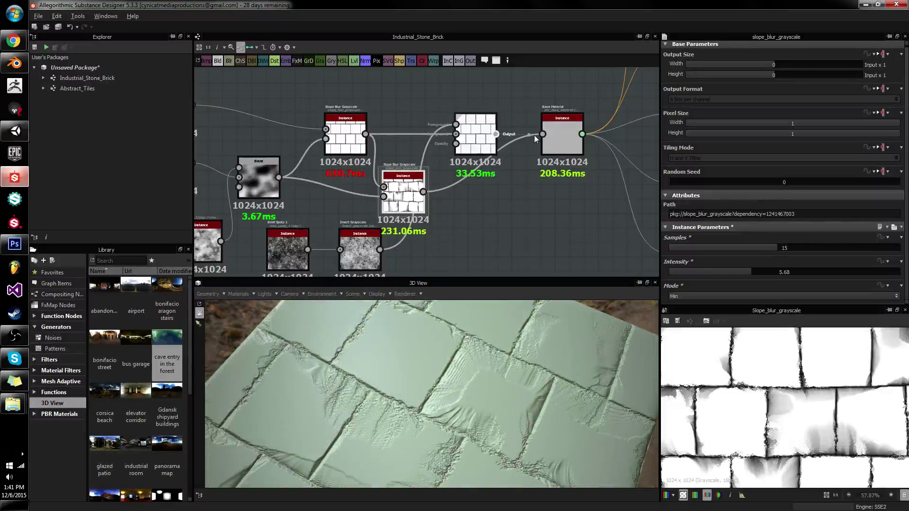
left_click_drag(534, 135, 542, 134)
left_click_drag(480, 367, 457, 359)
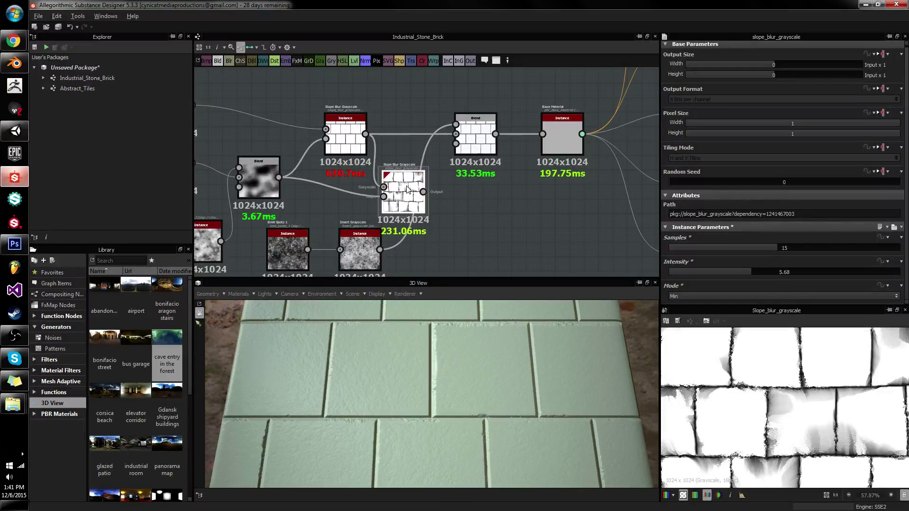
Step: Connect the second Slope Blur Grayscale's output to the Blend's Opacity input and inspect the brick edges in 3D
left_click_drag(451, 153, 455, 143)
left_click_drag(525, 399, 509, 379)
left_click_drag(581, 416, 518, 368)
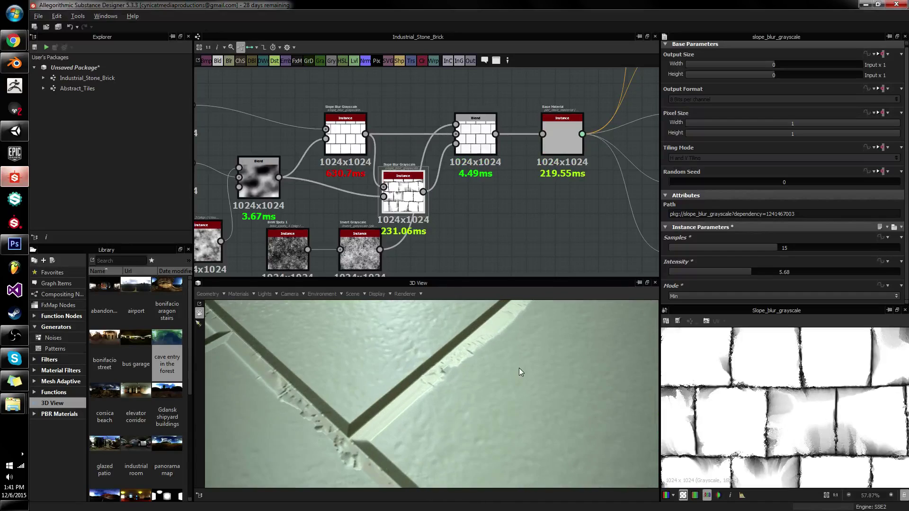
scroll(520, 368, "up", 2)
Step: Set the opacity of the Blend before Base Material to 1 and check the texture on the 3D plane
double_click(475, 135)
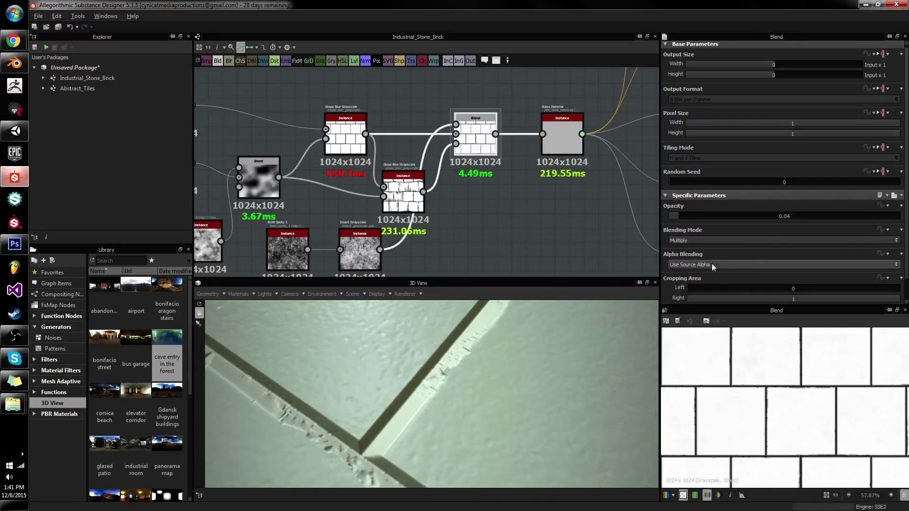
left_click_drag(894, 213, 901, 214)
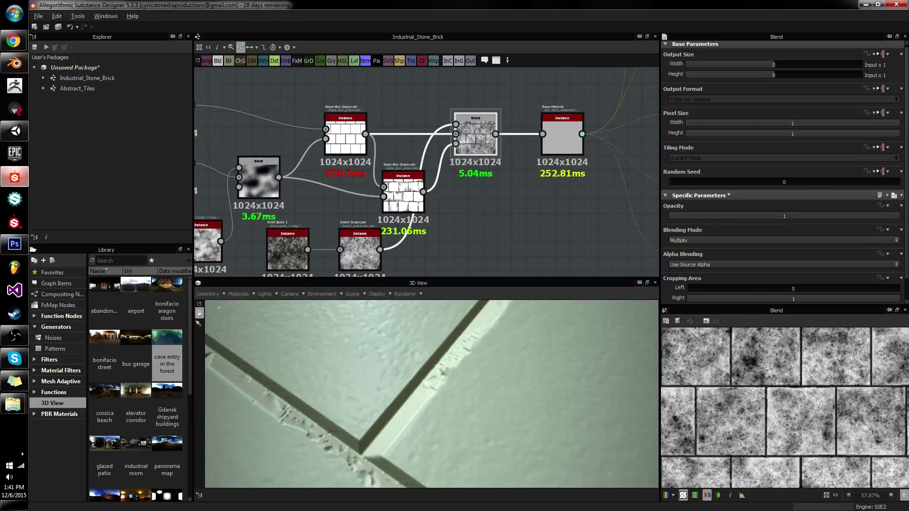
scroll(577, 326, "down", 6)
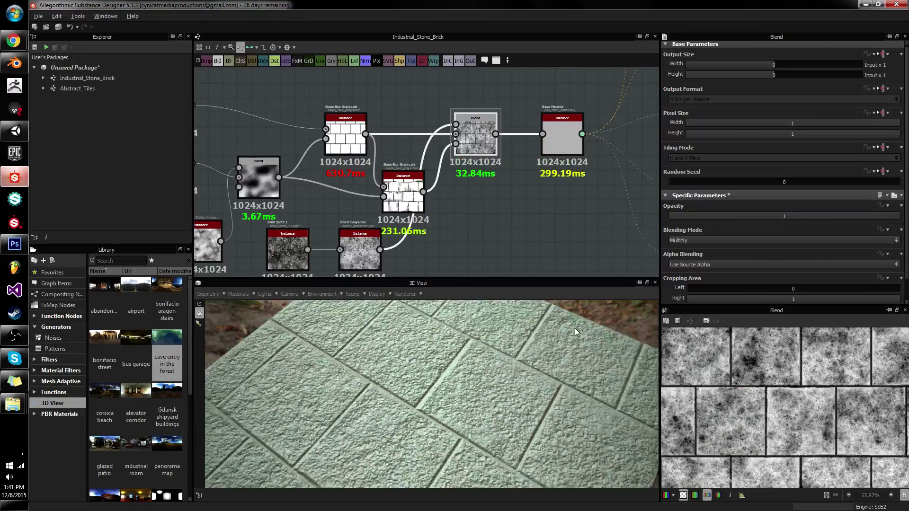
Step: Insert an Invert Grayscale node between the second Slope Blur Grayscale and the Blend's Opacity input, and check the bricks in 3D
double_click(402, 199)
scroll(476, 421, "up", 4)
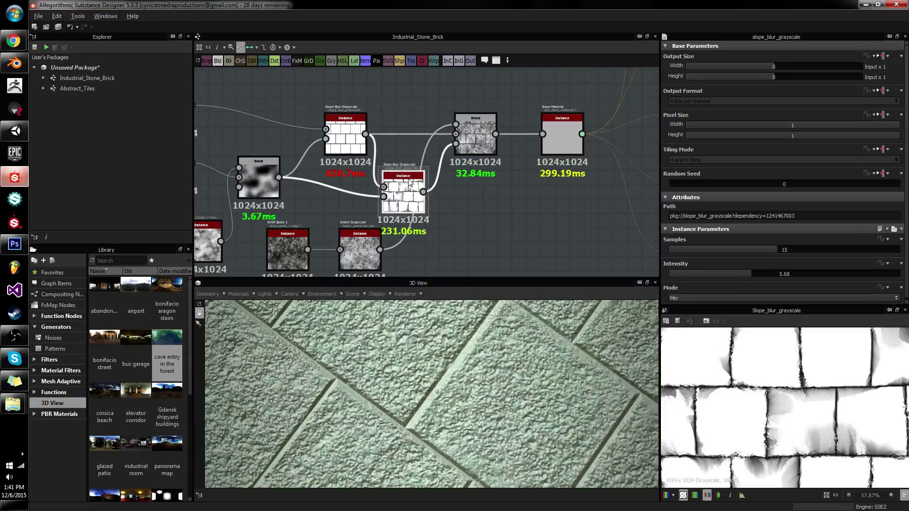
left_click_drag(410, 183, 368, 198)
key("space")
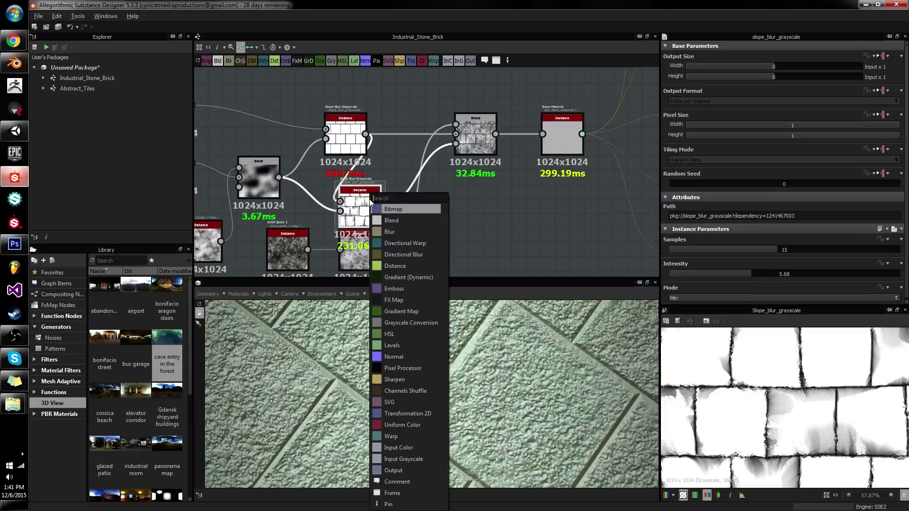
type("inv")
left_click(404, 221)
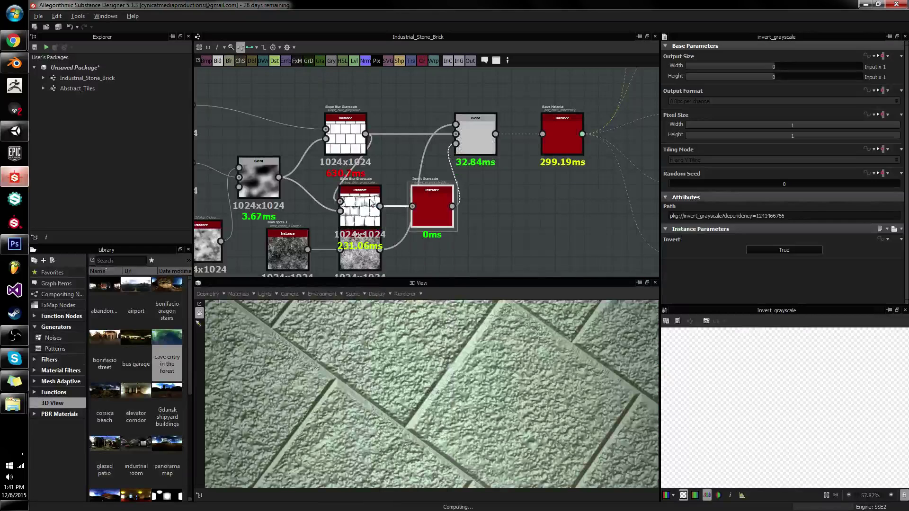
left_click_drag(452, 206, 455, 143)
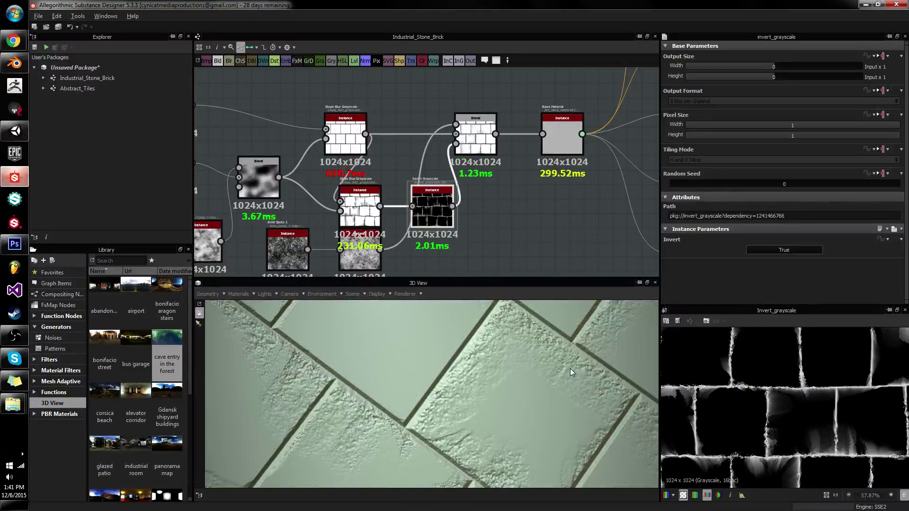
scroll(570, 368, "down", 3)
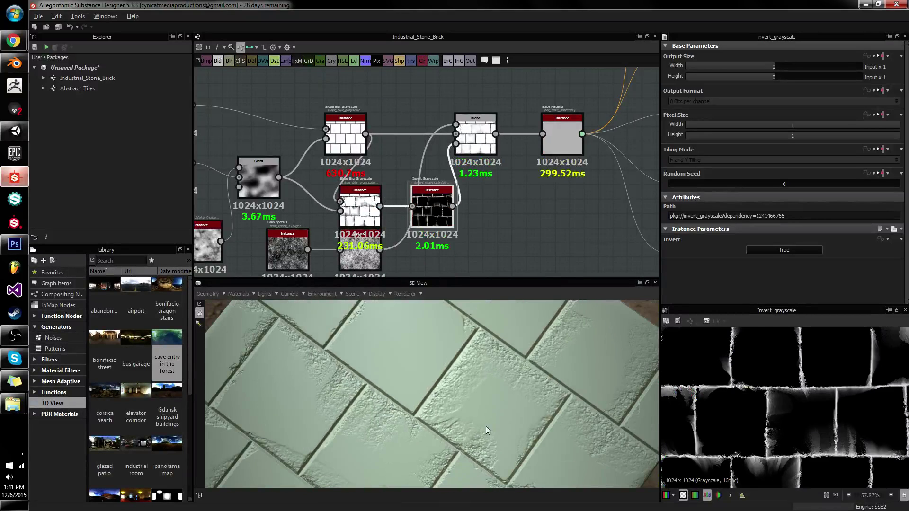
left_click_drag(486, 426, 479, 252)
Step: Move the Blend and Base Material nodes farther from the new Invert Grayscale to make room between them
left_click(369, 205)
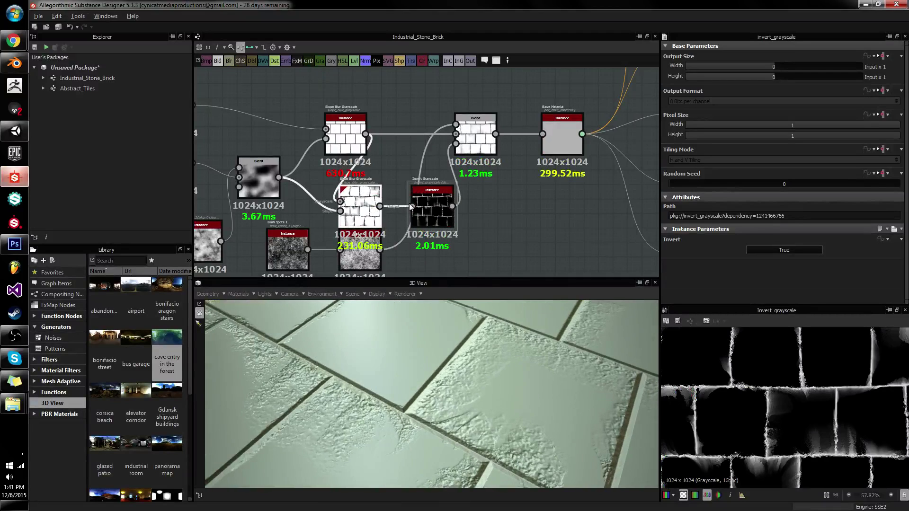
left_click(429, 199)
left_click_drag(463, 104, 617, 141)
left_click_drag(593, 333, 548, 402)
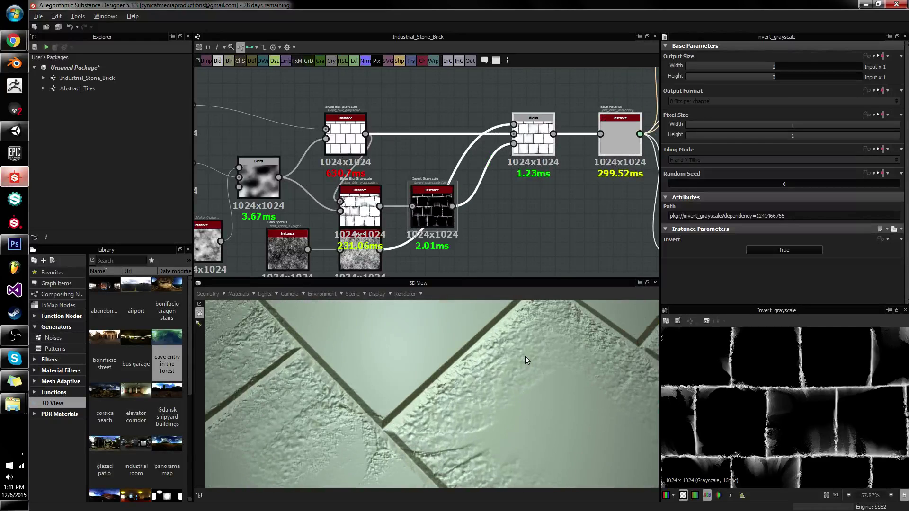
left_click(439, 218)
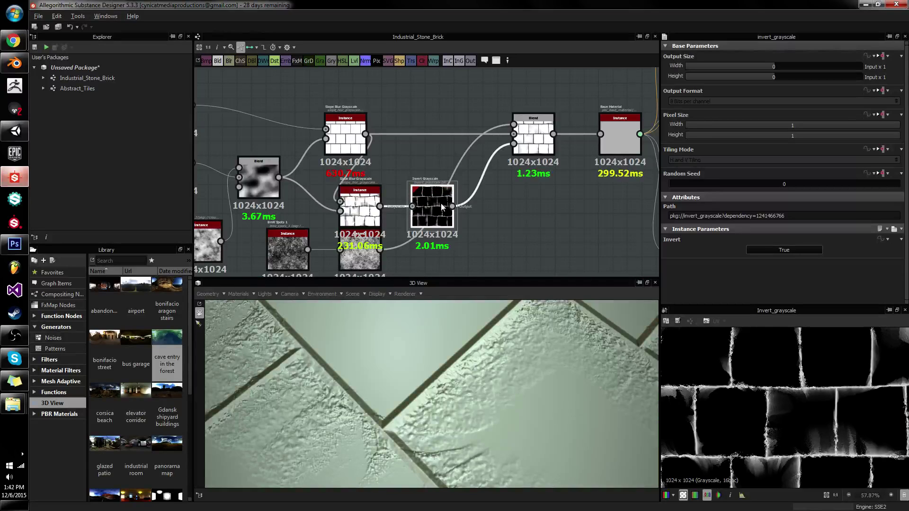
key("space")
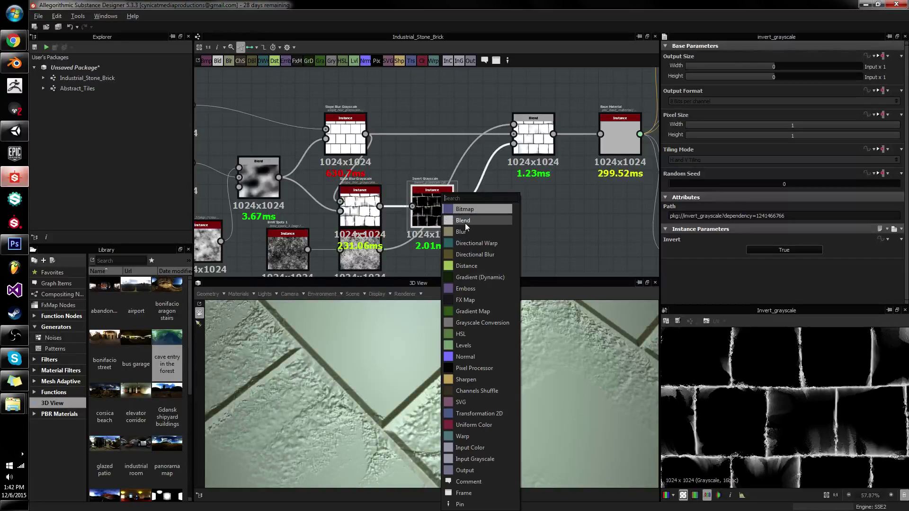
type("level")
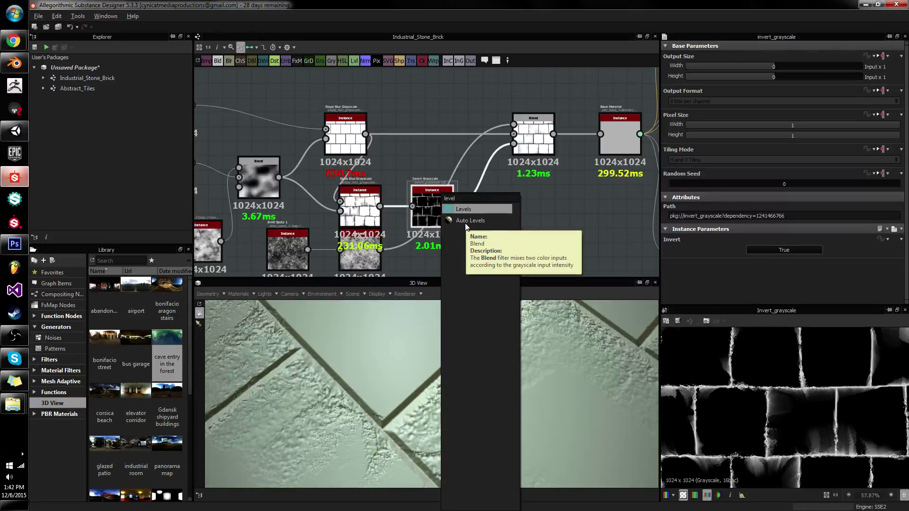
key("Return")
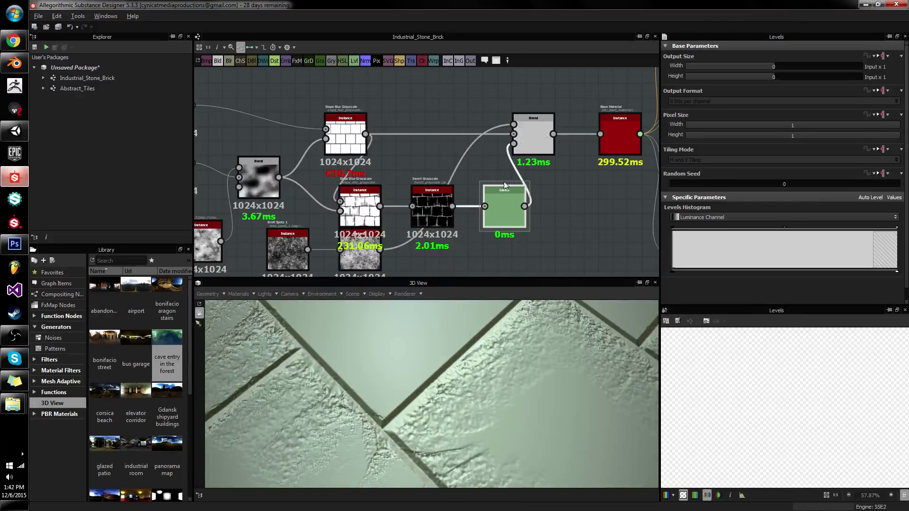
key("ctrl+z")
Step: Insert a Histogram Range node between the mask's Invert Grayscale and the Blend's Opacity input
left_click(428, 195)
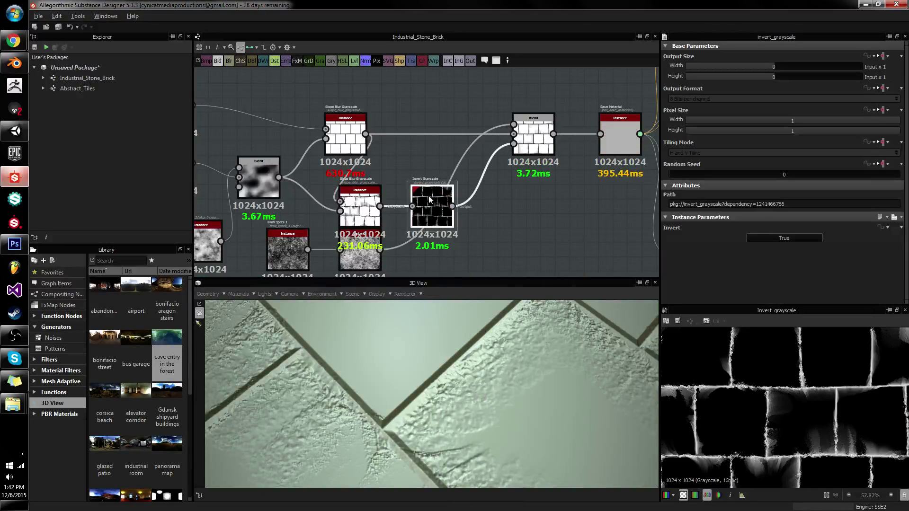
key("space")
type("rang")
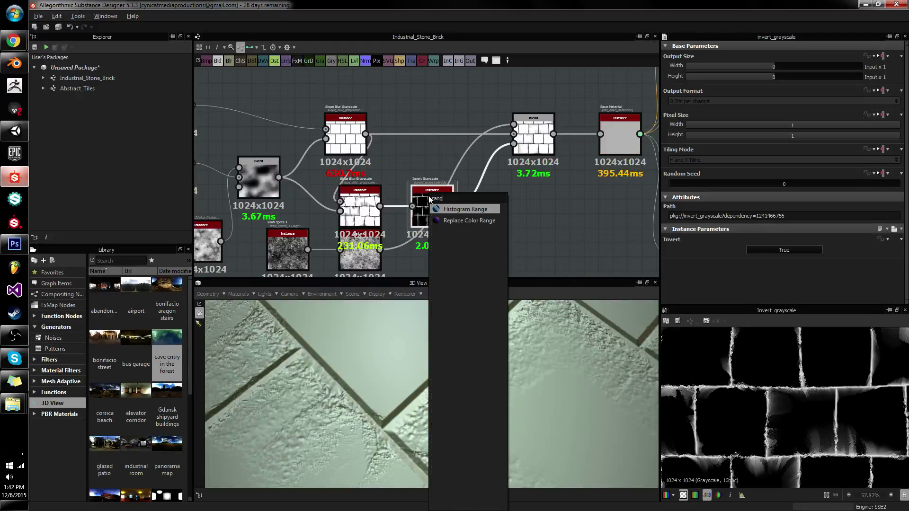
key("Return")
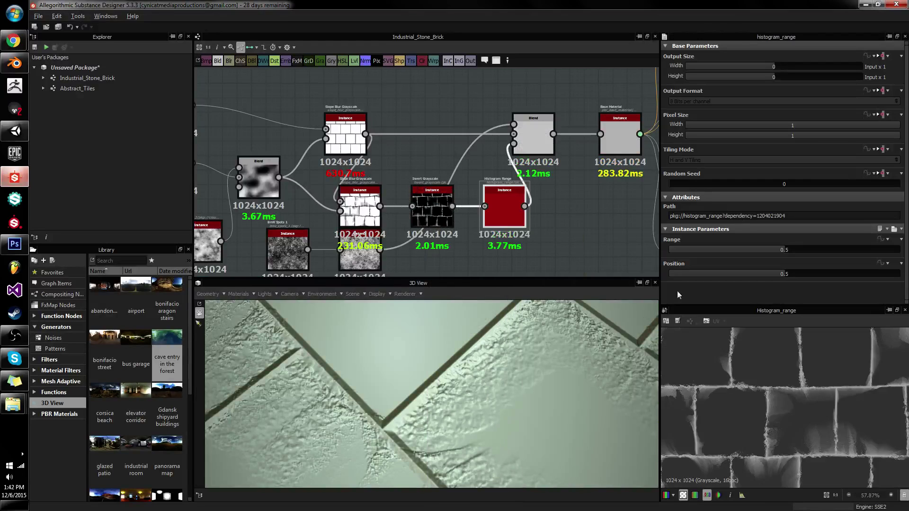
Step: Set the Histogram Range's Range to 1 and its Position to 0.6
double_click(798, 248)
type("1")
key("Return")
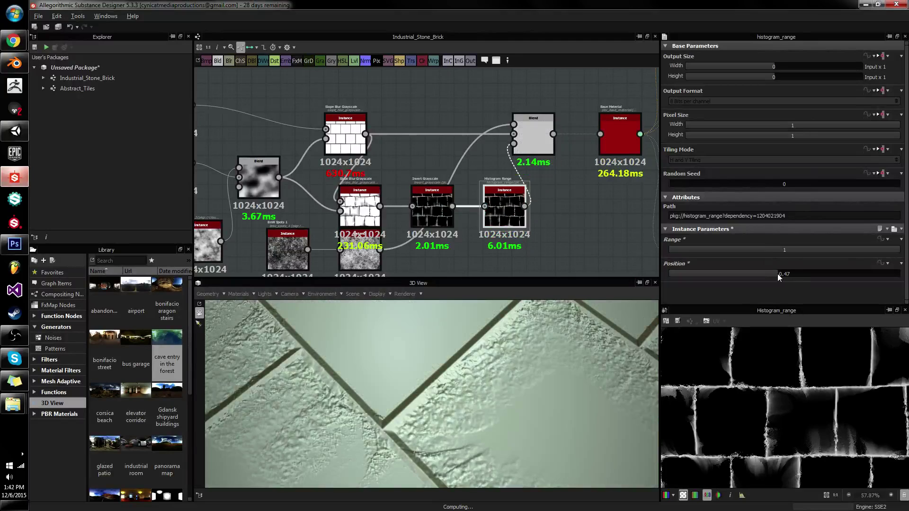
left_click_drag(777, 273, 802, 274)
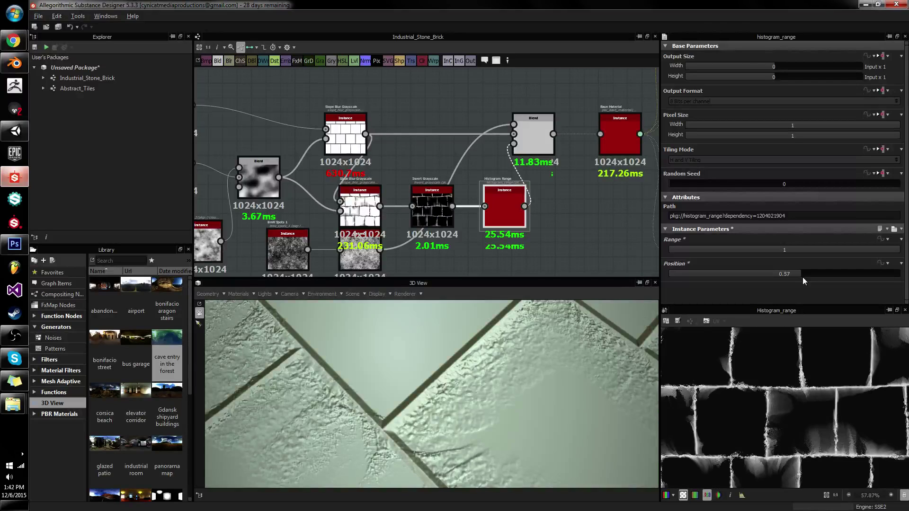
left_click_drag(802, 277, 807, 274)
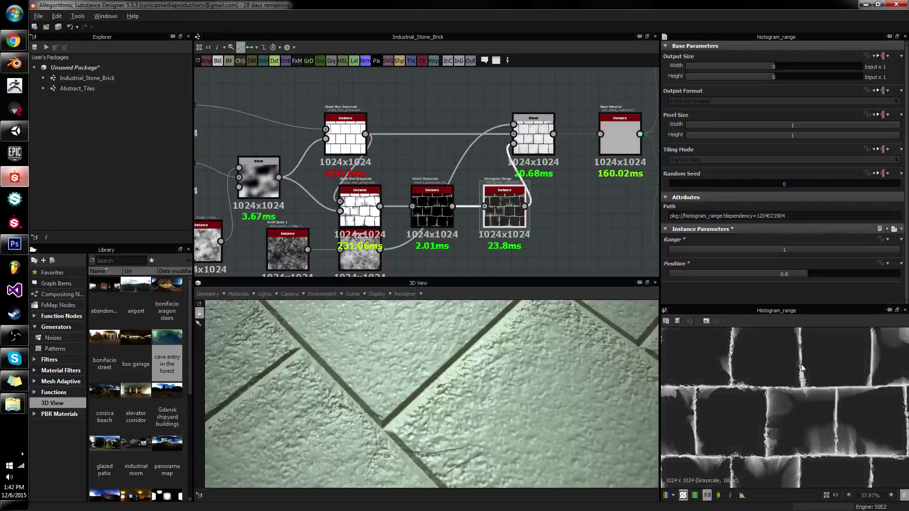
Step: Inspect the Histogram Range mask and the Blend's result around the brick joints in the 2D view
scroll(799, 362, "up", 5)
scroll(799, 362, "up", 2)
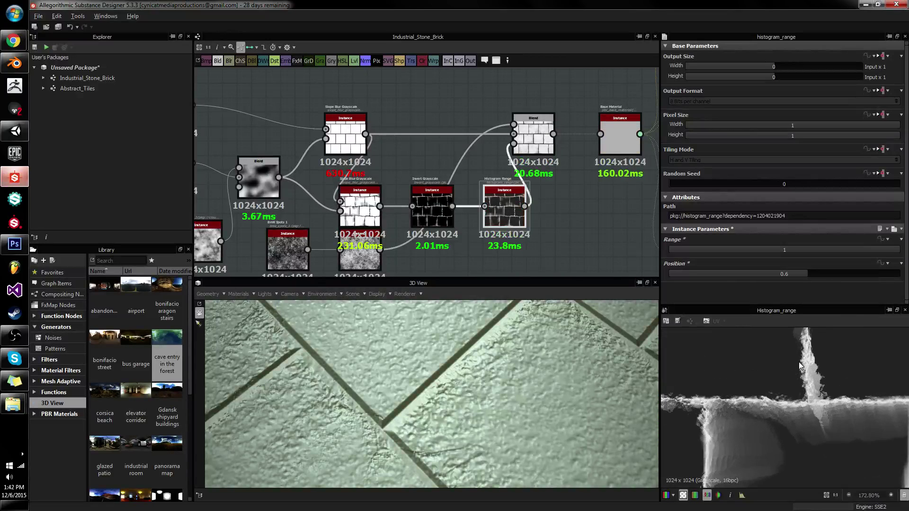
double_click(547, 142)
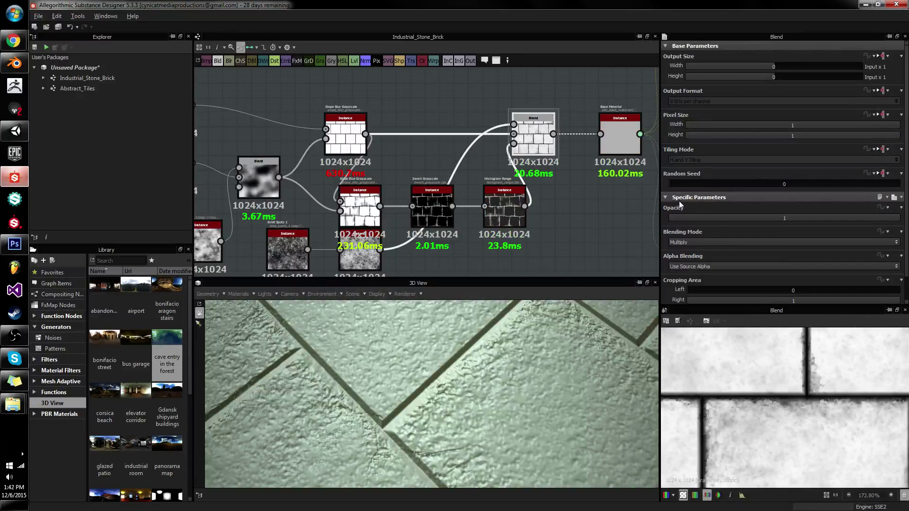
scroll(803, 381, "down", 5)
scroll(795, 342, "down", 1)
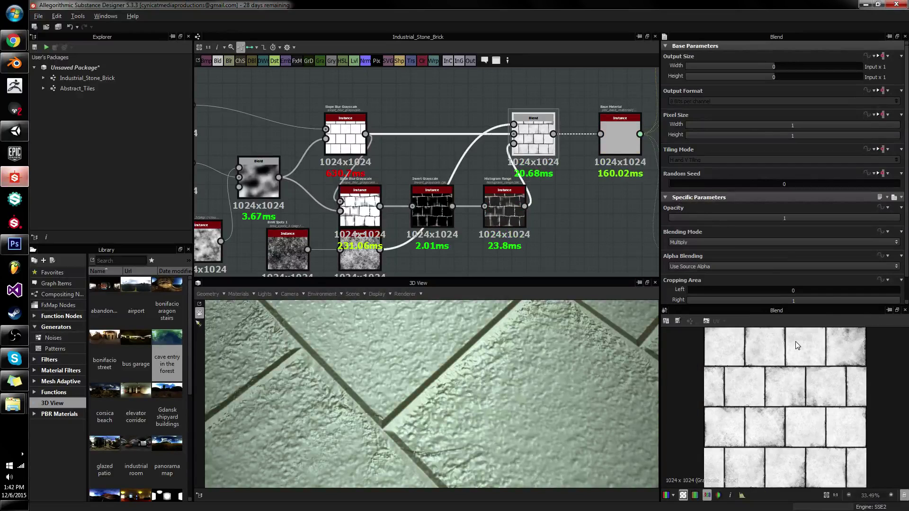
scroll(802, 361, "up", 1)
scroll(801, 357, "up", 10)
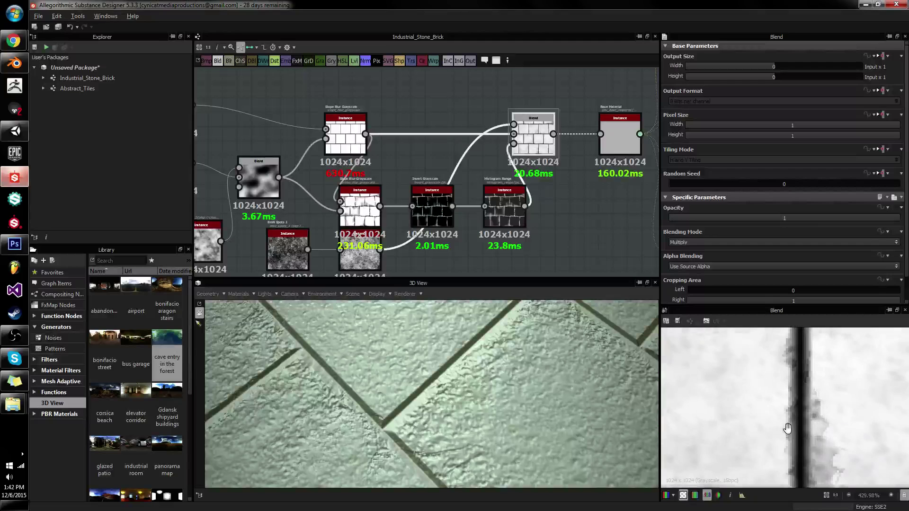
Step: Inspect the blended brick texture and try the Blend node at 0.47 opacity
scroll(786, 428, "down", 10)
scroll(779, 454, "up", 6)
scroll(793, 418, "down", 2)
middle_click_drag(793, 417, 814, 392)
scroll(814, 392, "down", 1)
scroll(583, 377, "down", 8)
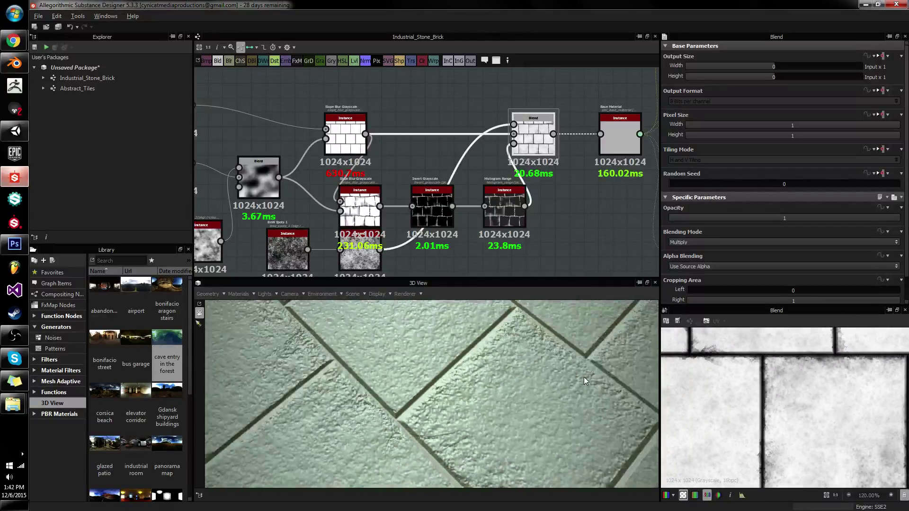
left_click_drag(469, 396, 720, 256)
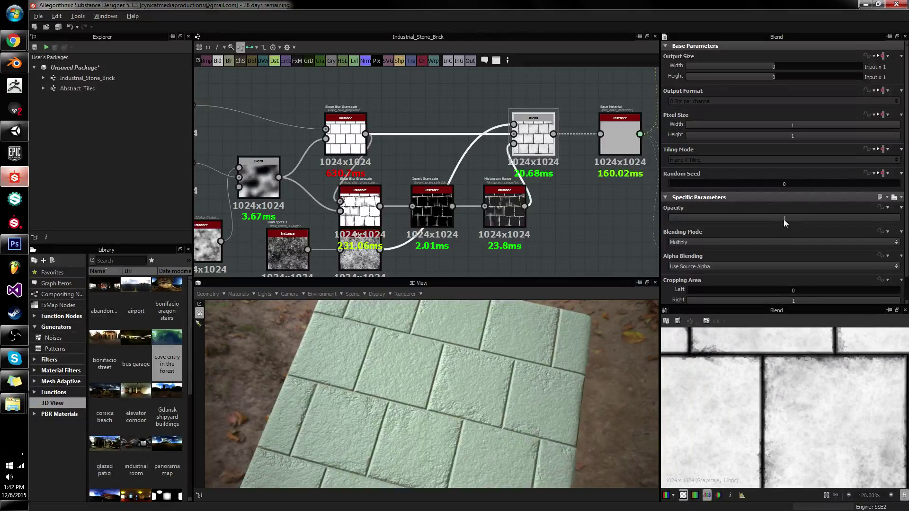
left_click_drag(783, 219, 776, 219)
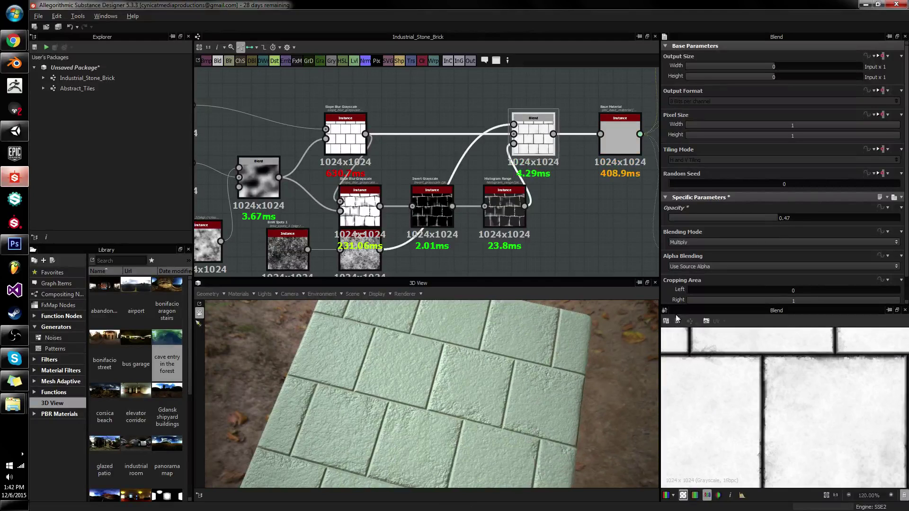
Step: Try opacities of 0.18 and 0.1 on the Blend node while checking the brick surface in 3D
left_click_drag(519, 392, 717, 277)
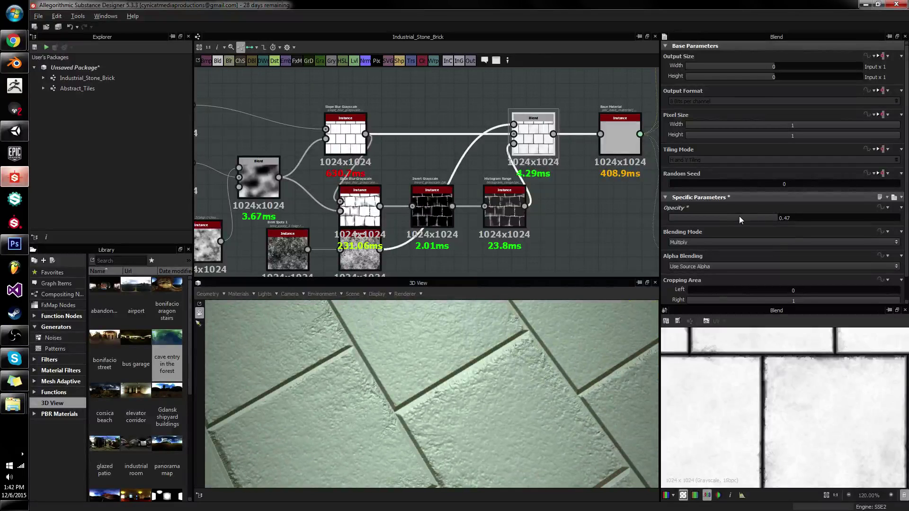
left_click_drag(739, 215, 709, 217)
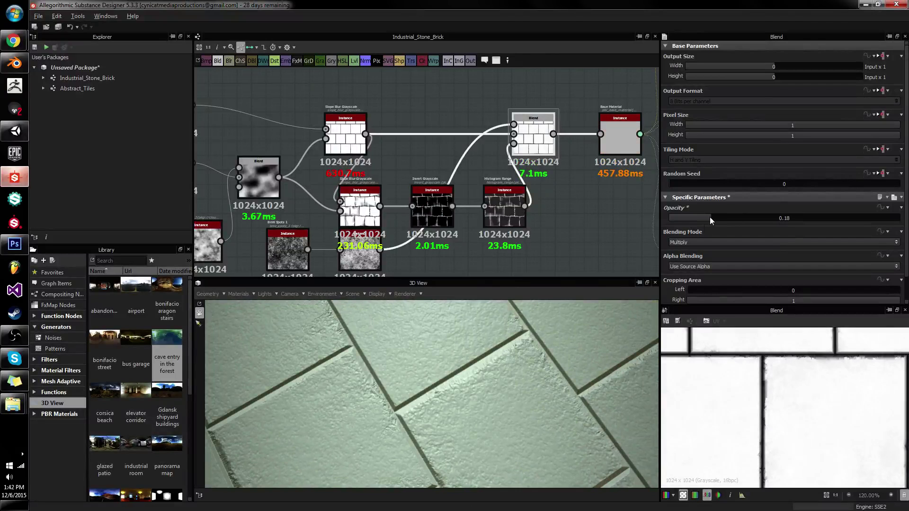
left_click_drag(534, 353, 541, 377)
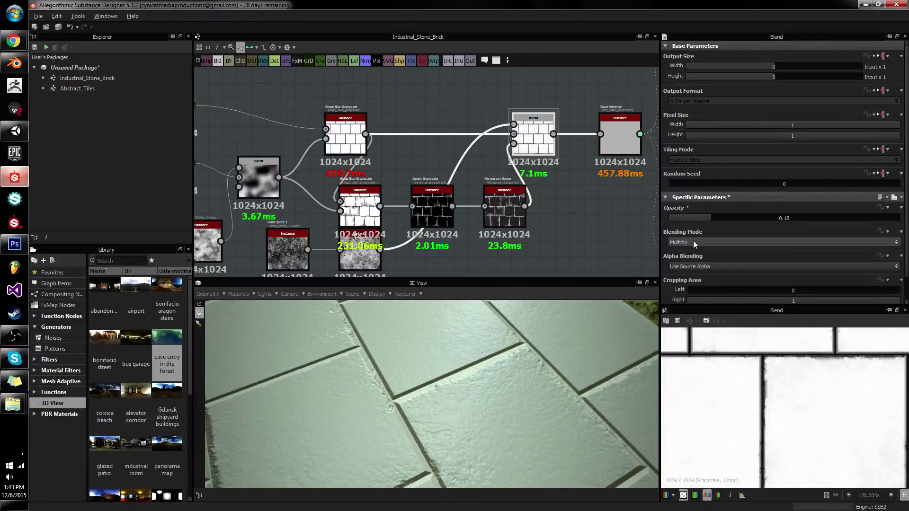
left_click_drag(710, 218, 694, 217)
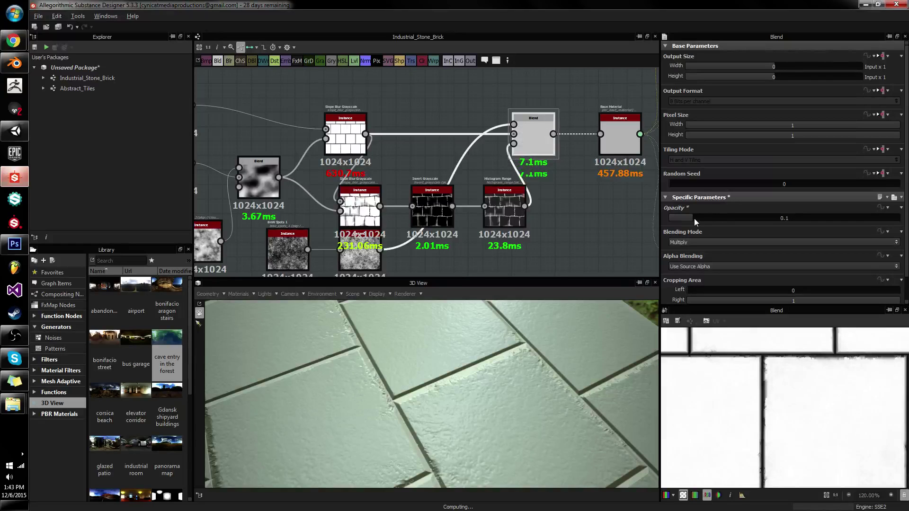
left_click_drag(582, 326, 535, 339)
Step: Set the Blend node's opacity to 0.2 and check the brick surface up close
left_click(711, 217)
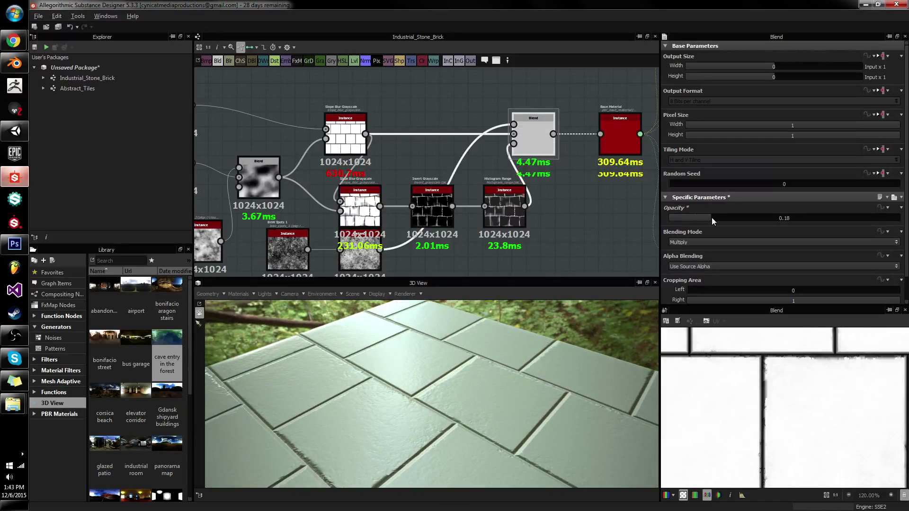
left_click_drag(711, 218, 715, 218)
left_click_drag(546, 336, 472, 368)
scroll(437, 393, "up", 5)
scroll(518, 381, "down", 6)
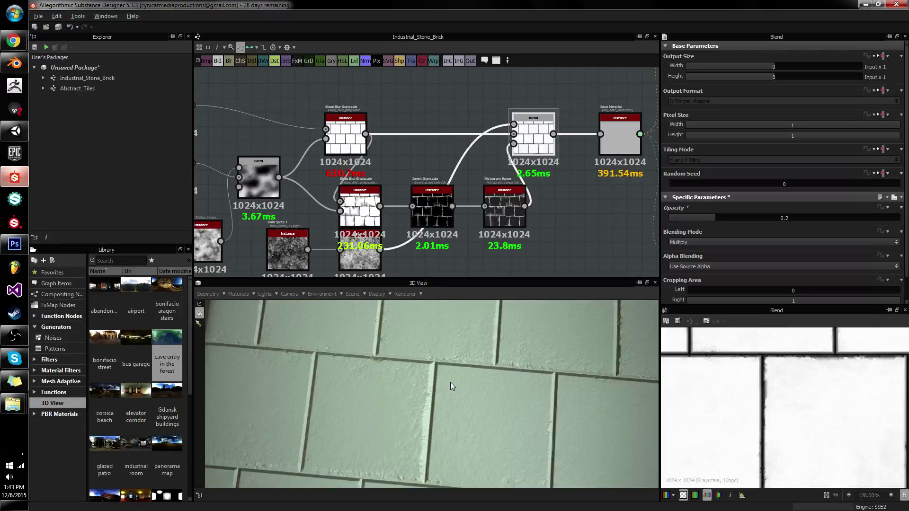
scroll(450, 382, "up", 4)
scroll(452, 378, "down", 3)
Step: Move the nodes downstream of the first Slope Blur Grayscale further along the graph to make room
middle_click_drag(351, 146, 482, 141)
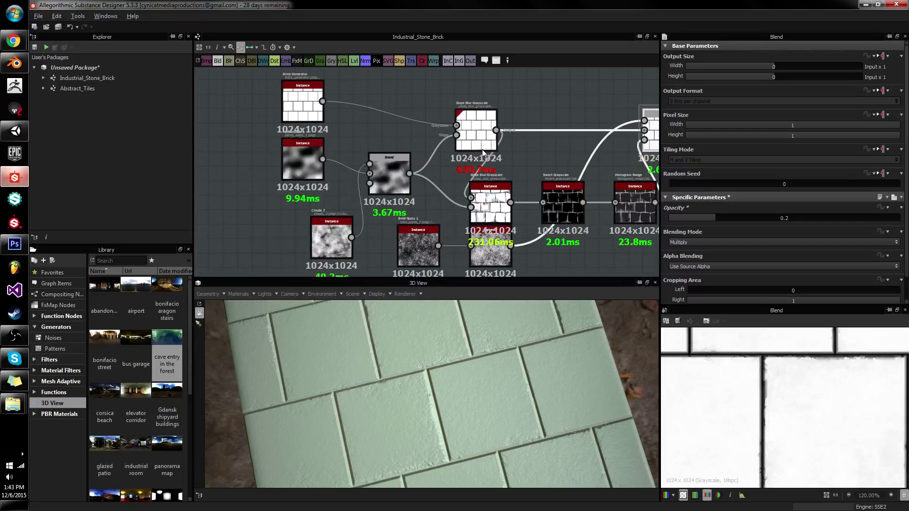
scroll(474, 227, "down", 4)
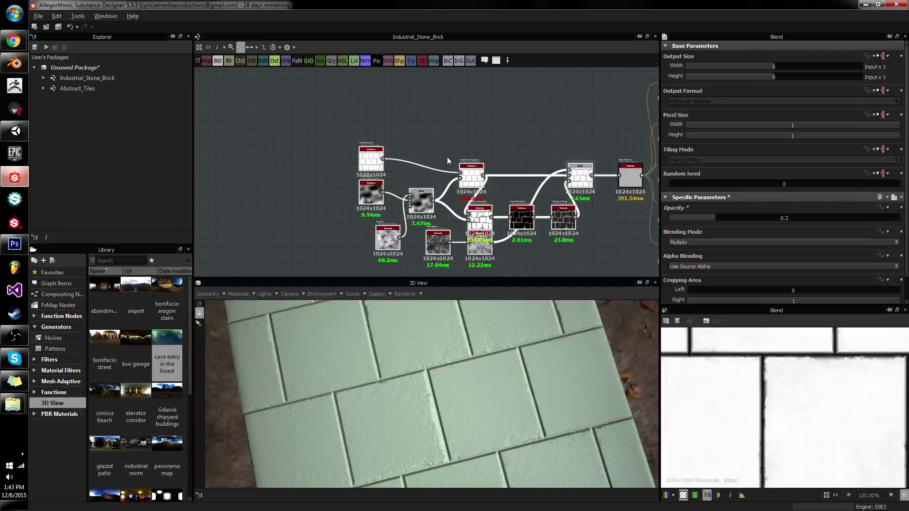
left_click_drag(586, 173, 616, 283)
scroll(469, 169, "up", 3)
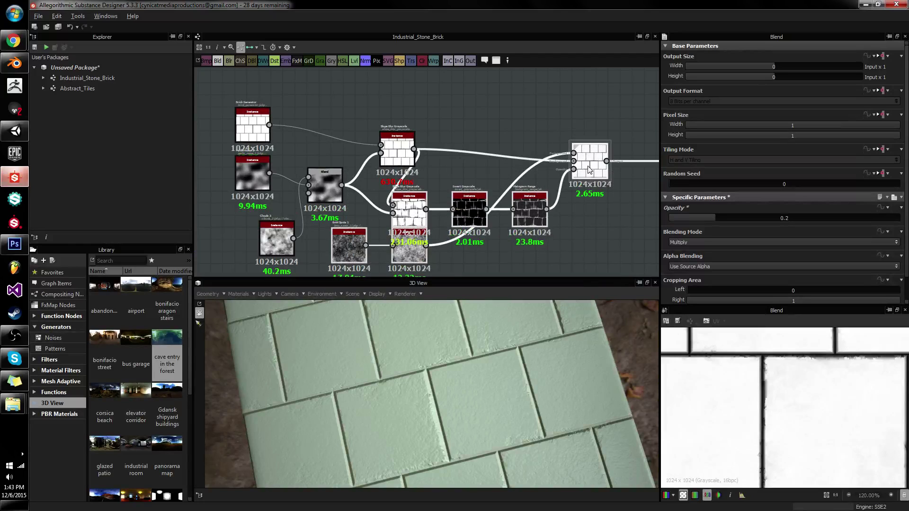
left_click_drag(589, 160, 657, 161)
scroll(388, 149, "up", 2)
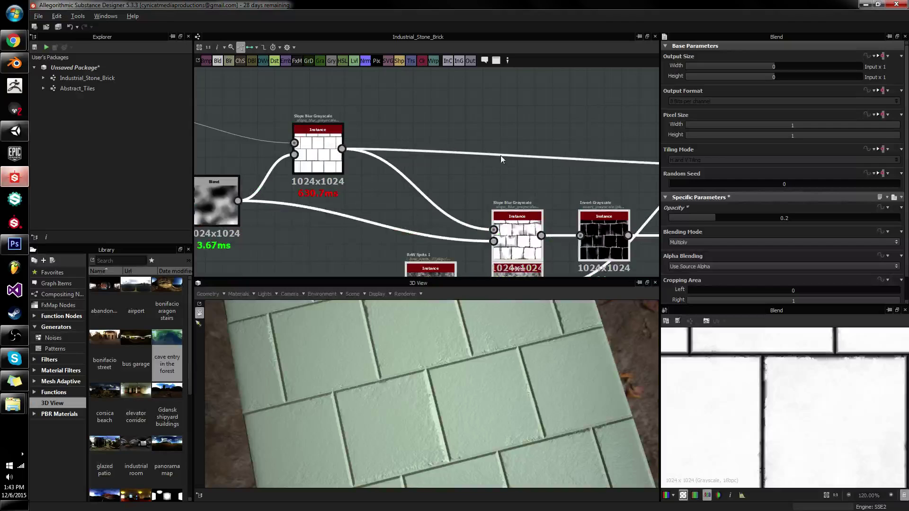
middle_click_drag(555, 177, 407, 150)
scroll(387, 154, "down", 3)
Step: Spread out the first Slope Blur Grayscale and its source nodes, placing the Brick Generator well above the noise nodes
left_click(449, 152)
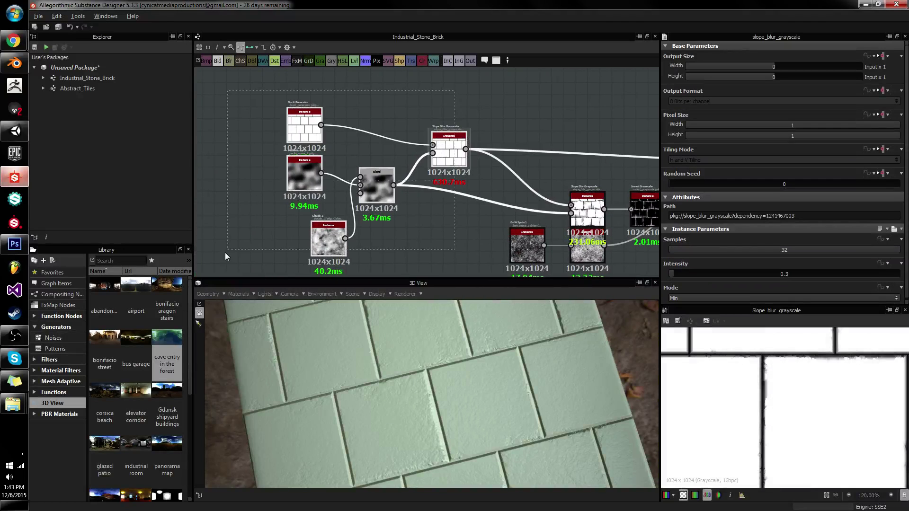
left_click_drag(457, 119, 310, 244)
left_click_drag(450, 151, 425, 151)
left_click(326, 128)
scroll(325, 128, "up", 4)
middle_click_drag(337, 135, 468, 226)
left_click_drag(358, 216, 358, 143)
double_click(365, 147)
scroll(366, 149, "down", 2)
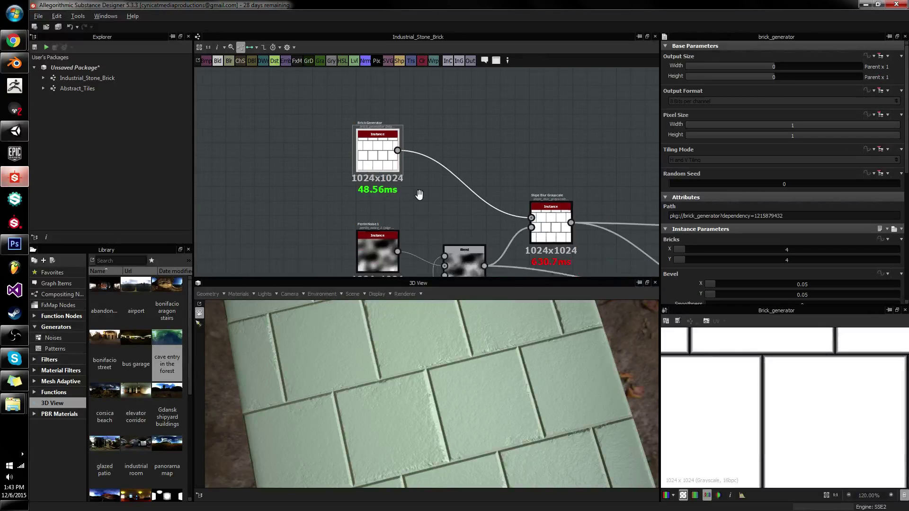
Step: Insert a Slope Blur Grayscale node between the Brick Generator and the existing Slope Blur Grayscale
middle_click_drag(418, 195, 376, 146)
key("space")
type("slop")
key("Down")
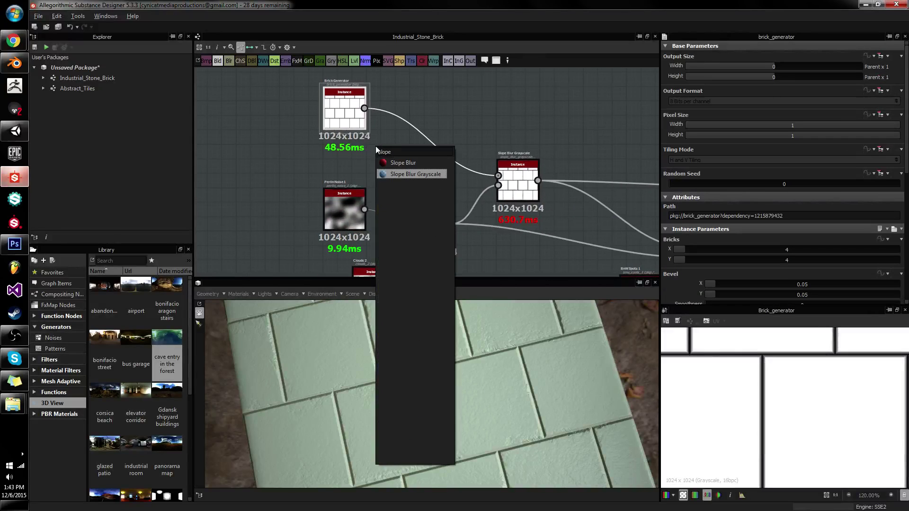
key("Return")
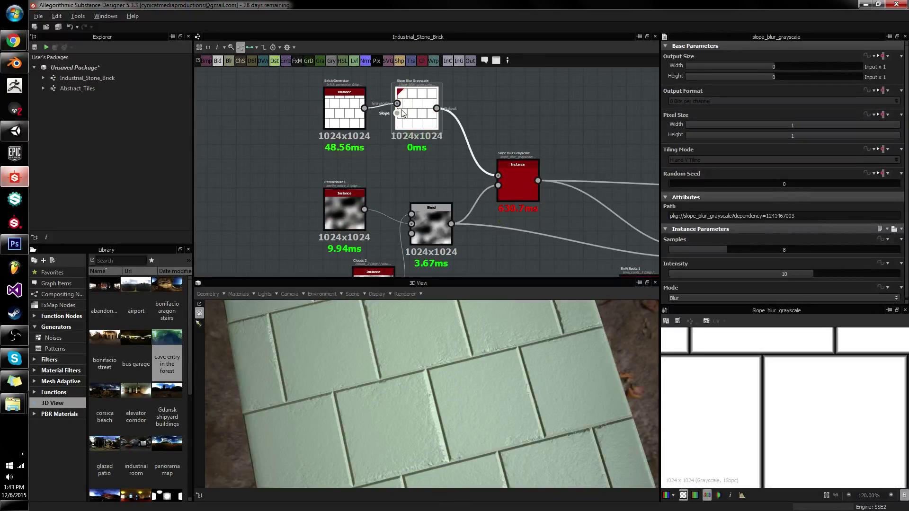
left_click_drag(419, 121, 439, 142)
scroll(428, 133, "down", 1)
middle_click_drag(420, 160, 429, 130)
Step: Rearrange the noise nodes so that Clouds 2 sits above Perlin Noise
left_click_drag(380, 234, 336, 132)
left_click_drag(364, 166, 352, 226)
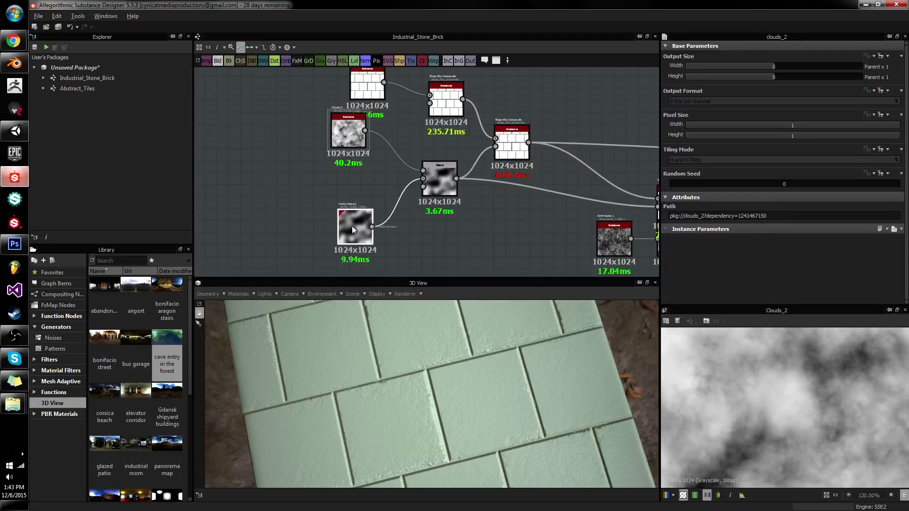
left_click_drag(349, 150, 344, 185)
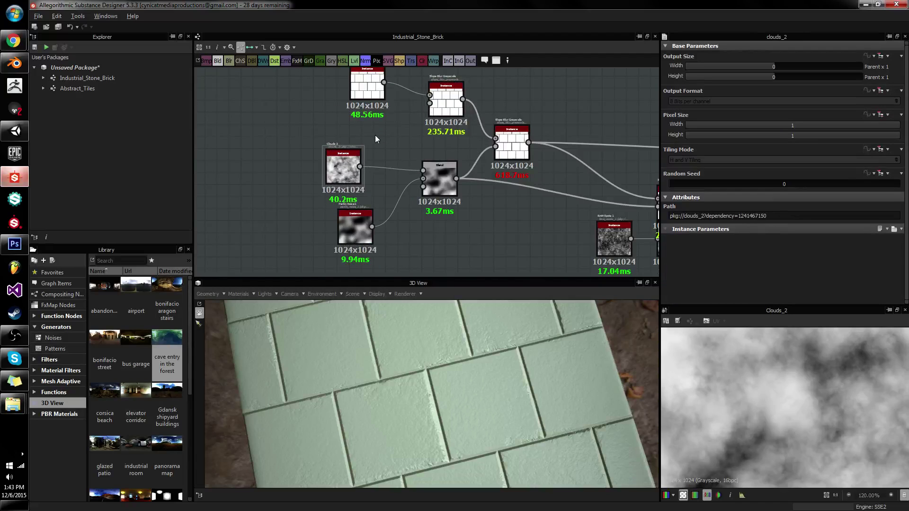
Step: Add a Histogram Scan node and feed Clouds 2 into it
left_click(378, 136)
key("space")
type("scan")
key("Return")
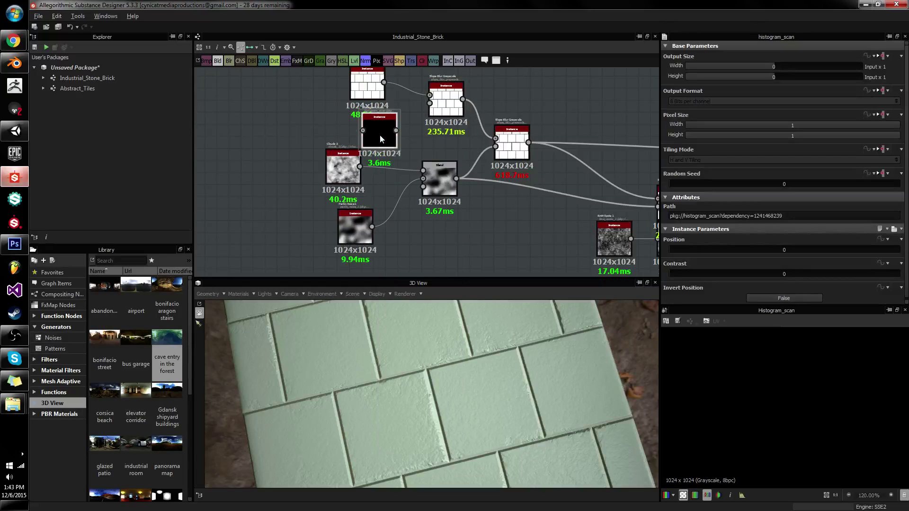
left_click_drag(359, 170, 362, 130)
Step: Connect the Histogram Scan to the new Slope Blur Grayscale's slope input and set the scan's Position to 0.1
left_click_drag(736, 250, 804, 247)
scroll(820, 388, "down", 5)
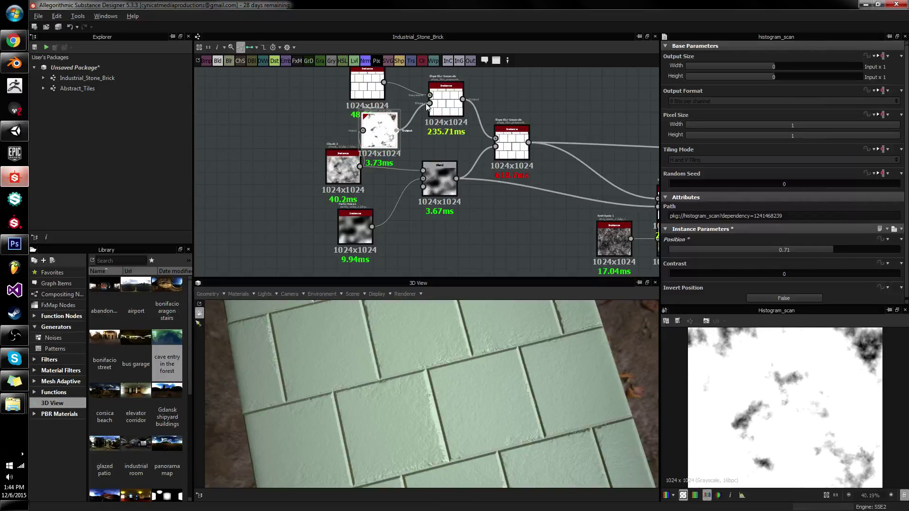
left_click(705, 248)
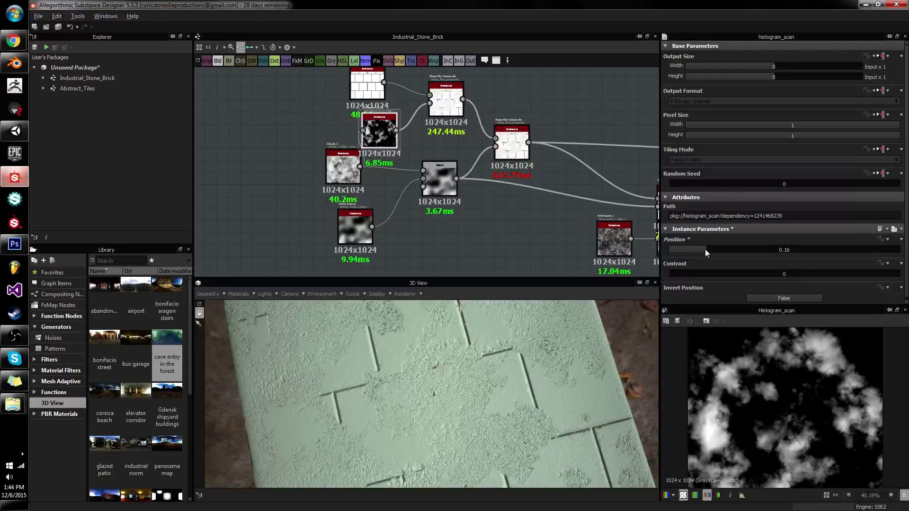
left_click_drag(523, 394, 551, 364)
left_click(691, 249)
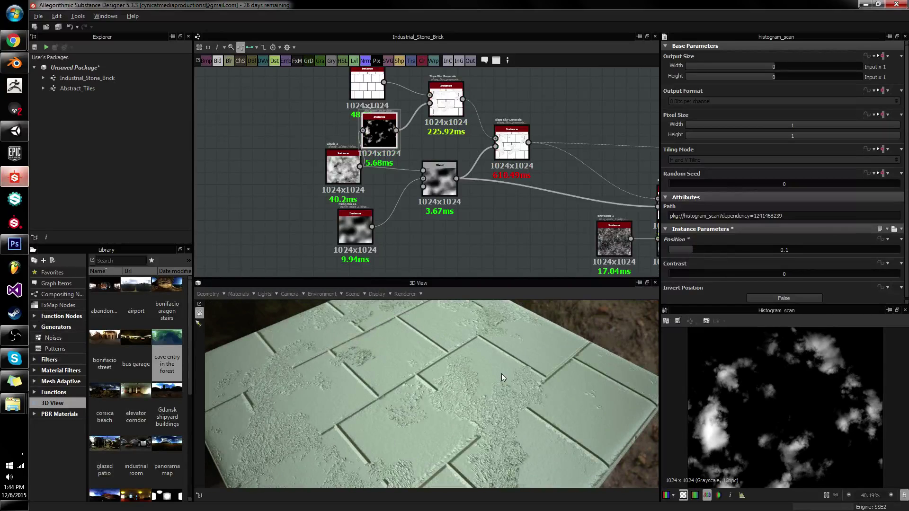
left_click_drag(516, 384, 544, 348)
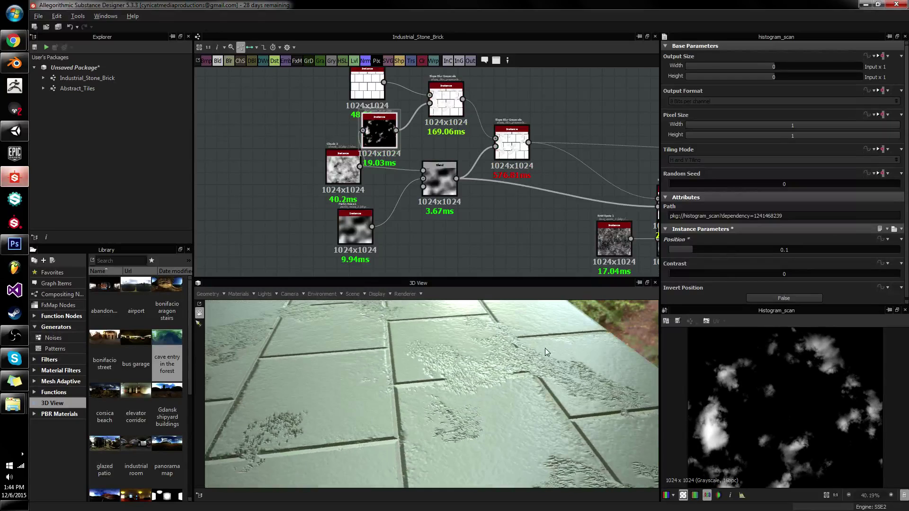
Step: Set the new Slope Blur Grayscale's Samples to 32 and its Intensity to 0.36
left_click(445, 99)
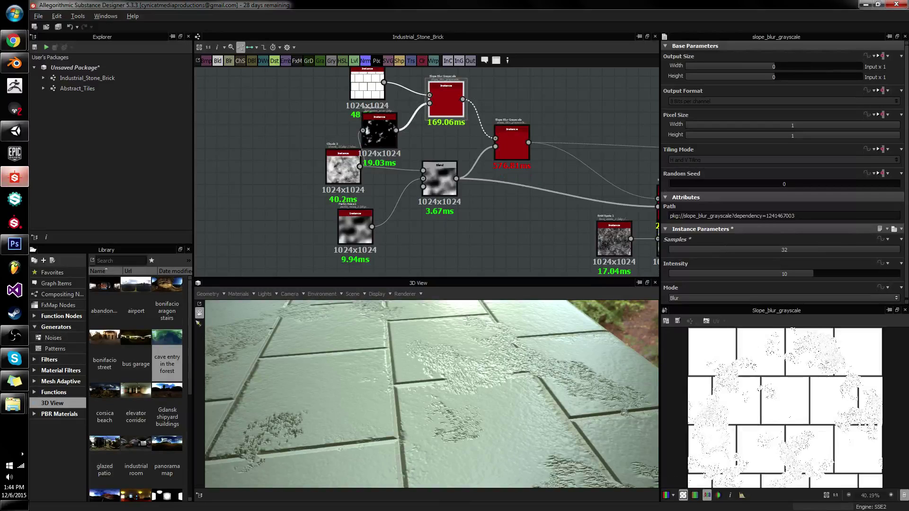
left_click(678, 274)
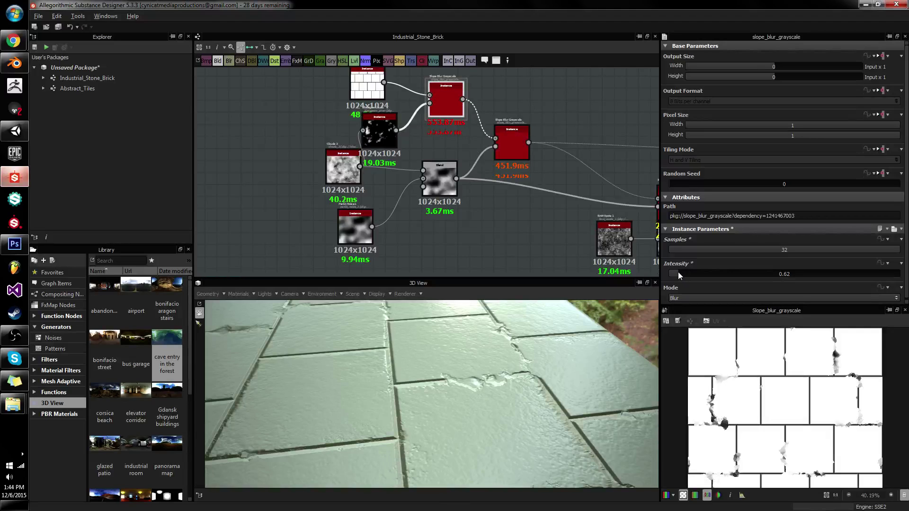
left_click(677, 272)
left_click_drag(502, 360, 381, 310)
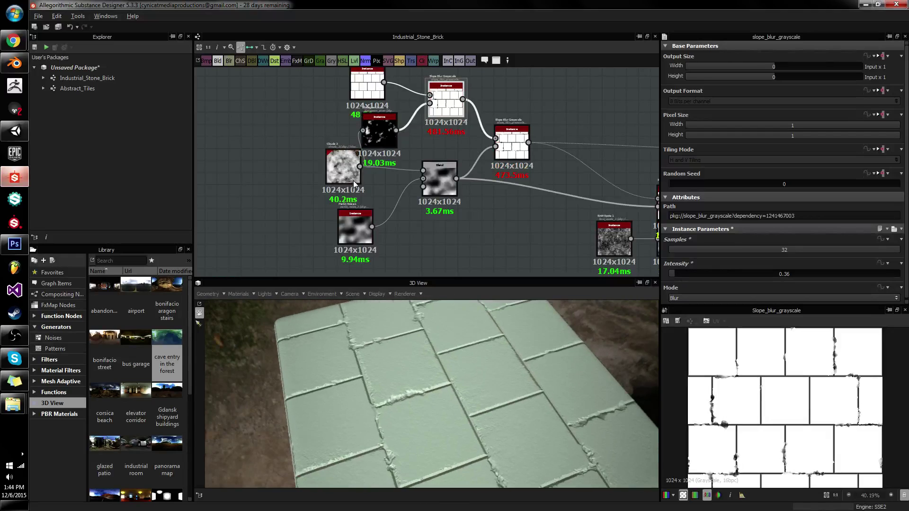
Step: Reduce the Histogram Scan's Position to 0.06 so fewer brick edges are damaged
left_click(376, 140)
left_click_drag(689, 249, 680, 249)
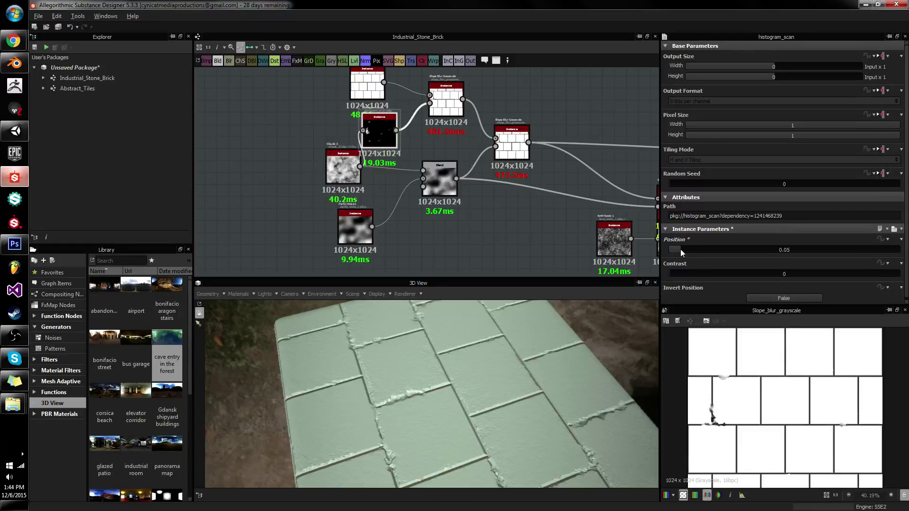
left_click_drag(680, 249, 685, 249)
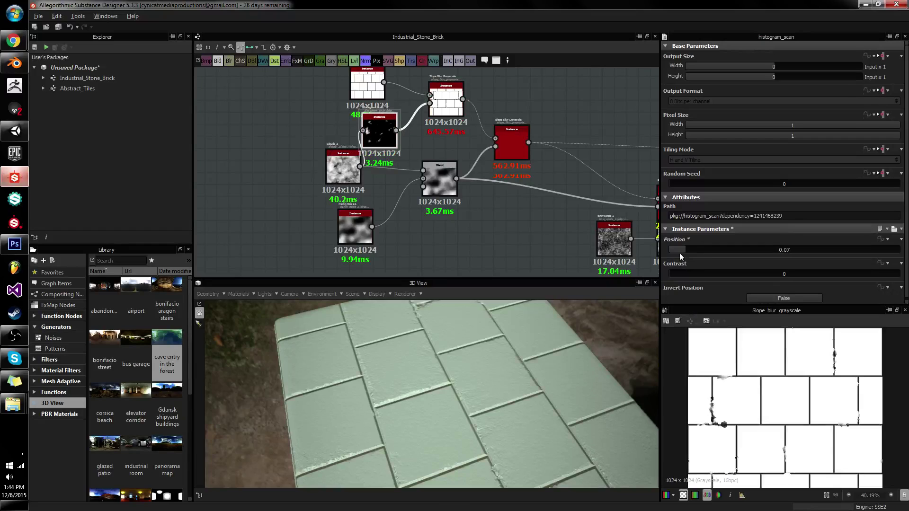
left_click_drag(461, 122, 459, 117)
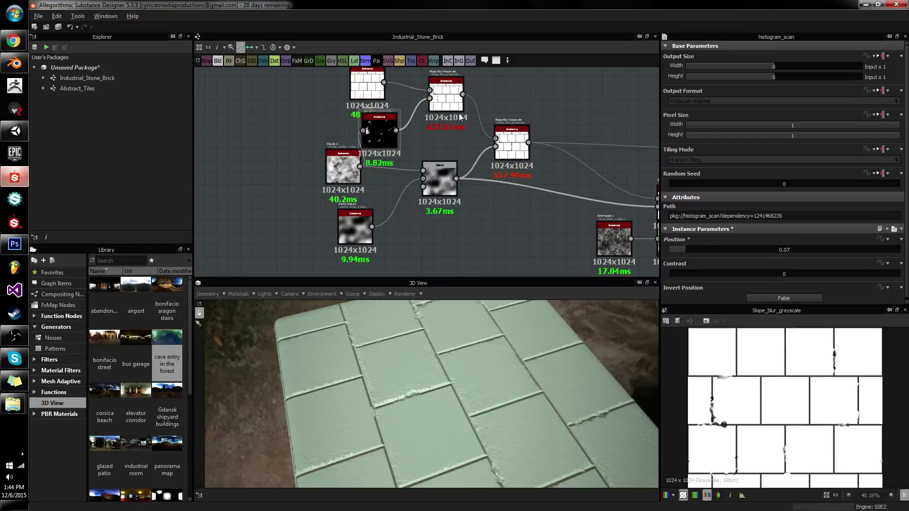
left_click(681, 249)
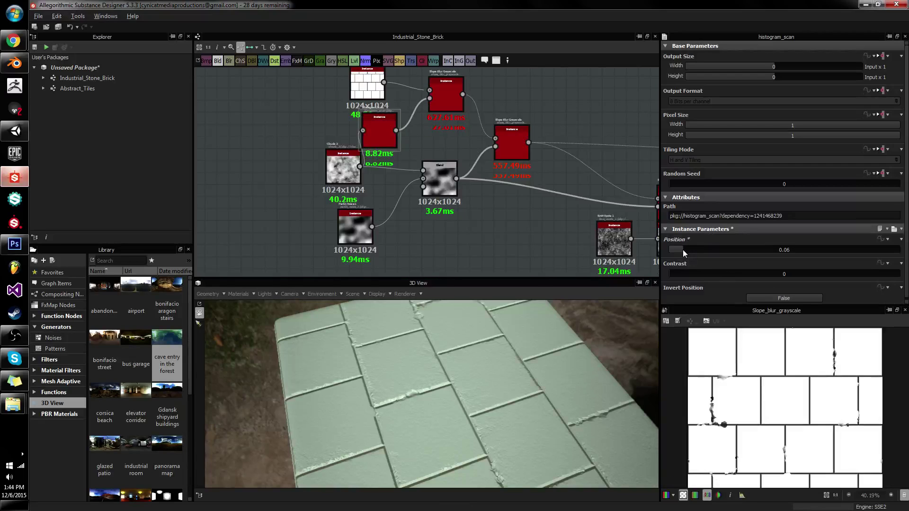
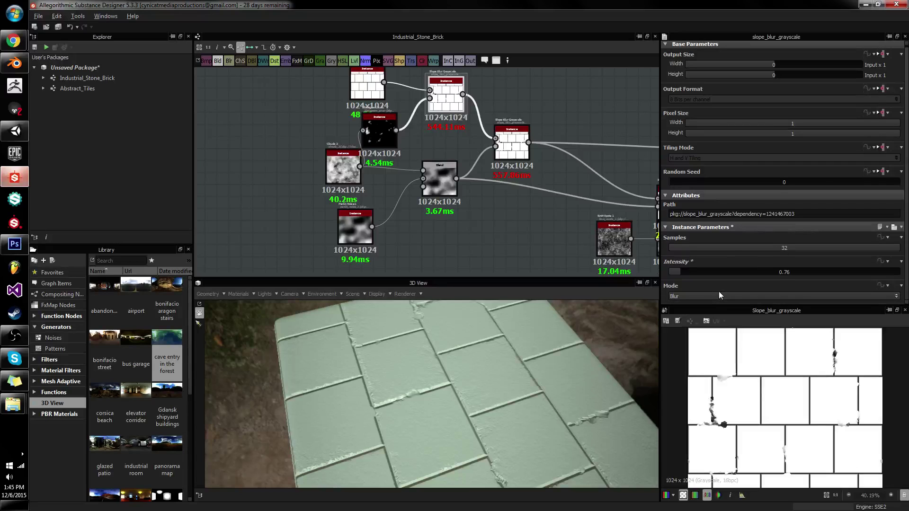
Step: Try the Min and Max modes on the new Slope Blur Grayscale and restore Blur
left_click(695, 295)
left_click(688, 310)
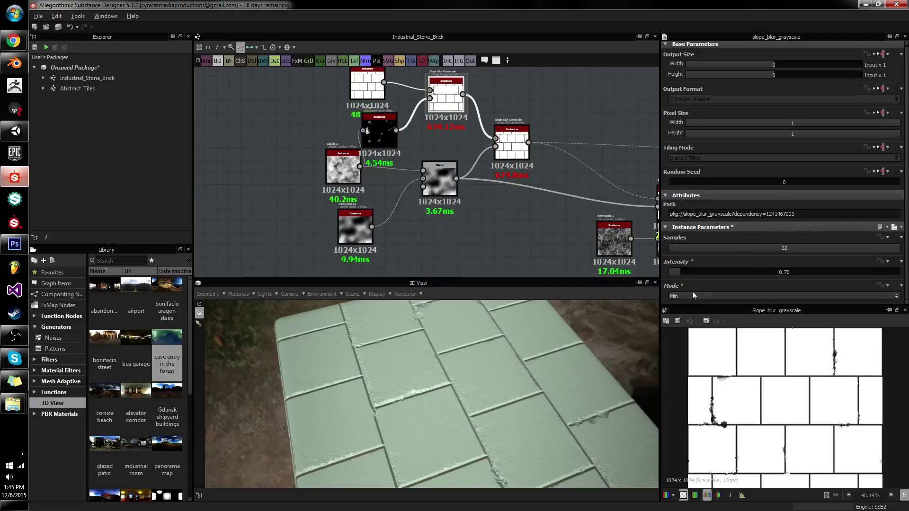
left_click(692, 293)
left_click(680, 317)
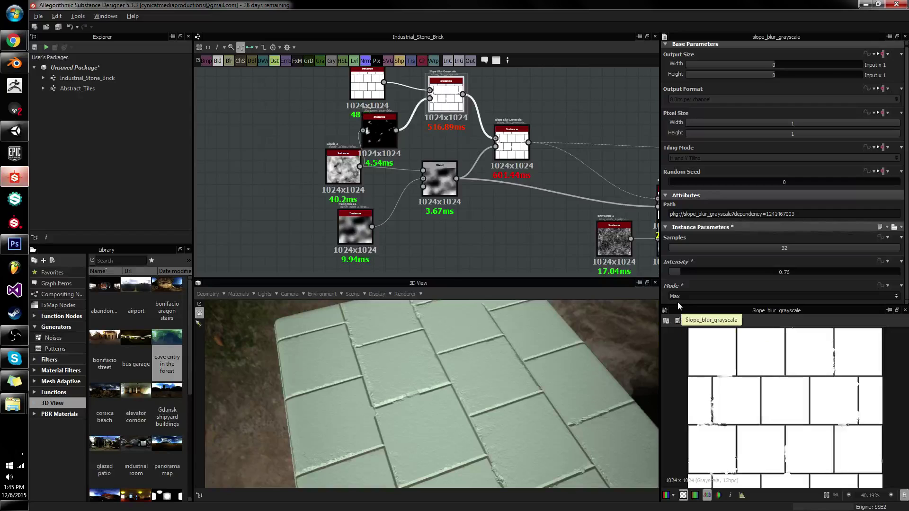
left_click(681, 296)
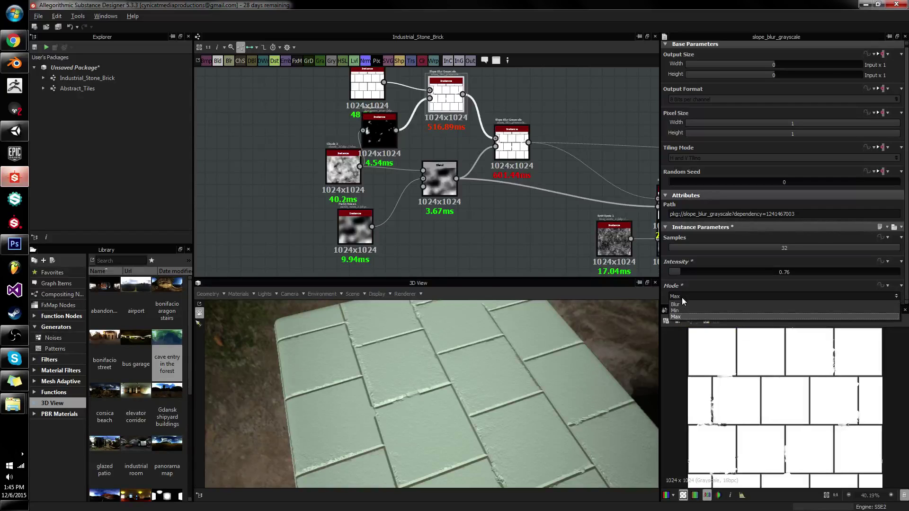
left_click(685, 305)
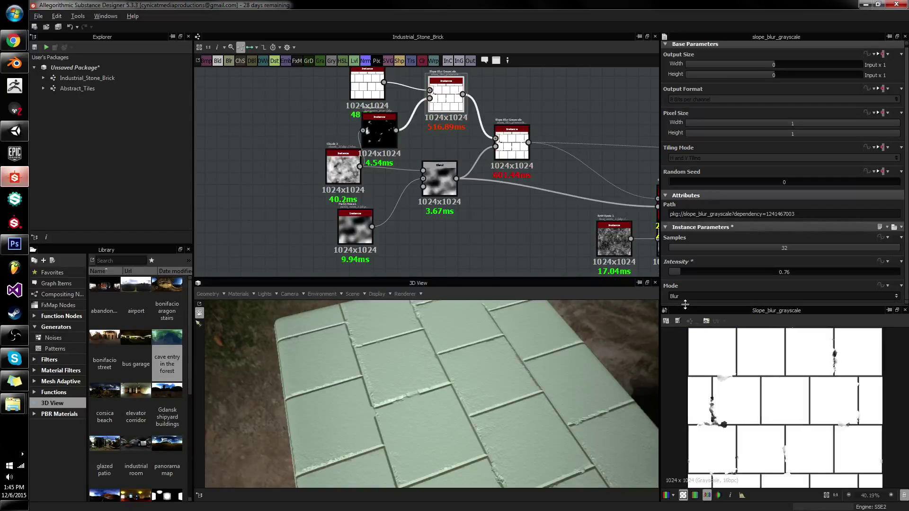
Step: Set the new Slope Blur Grayscale's Intensity to 0.56 and check the brick edge damage up close
left_click_drag(678, 269, 677, 270)
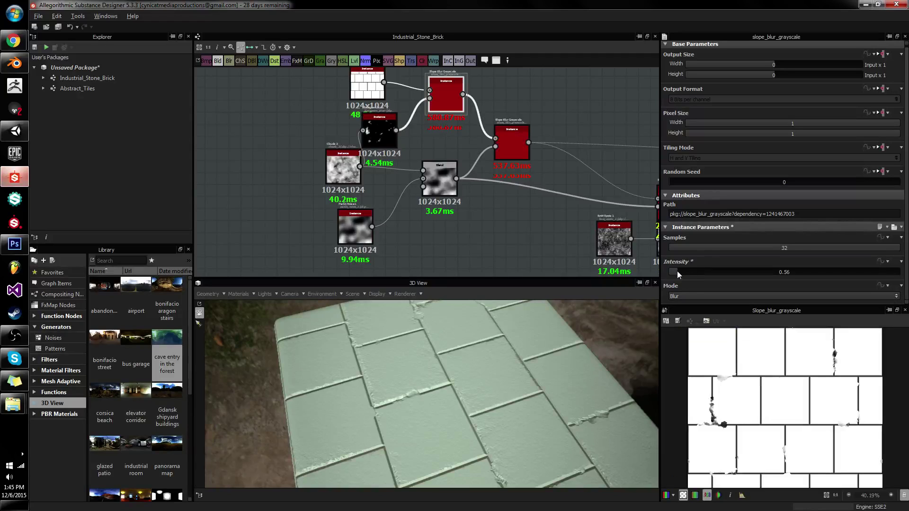
left_click_drag(455, 373, 530, 334)
scroll(530, 334, "up", 1)
scroll(445, 243, "up", 4)
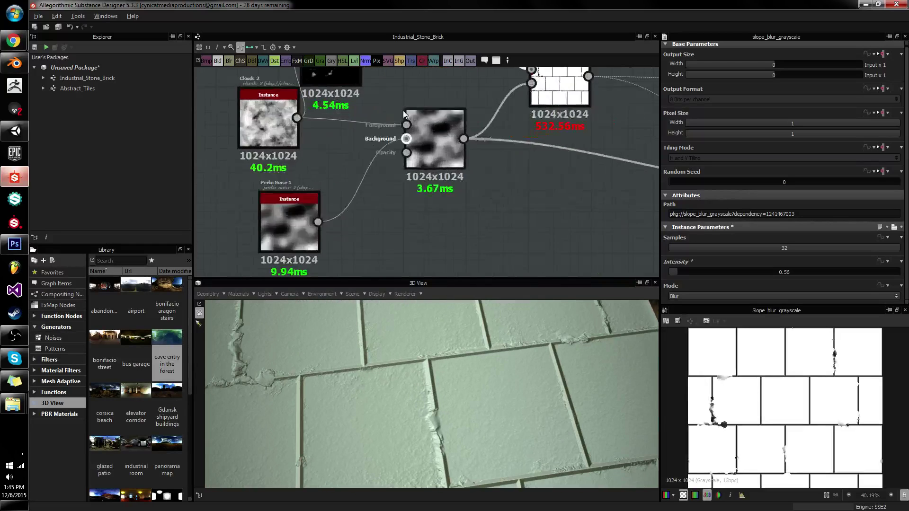
Step: Preview the Histogram Scan's output and compare its mask with the damaged edges on the 3D model
middle_click_drag(404, 114, 509, 226)
double_click(437, 155)
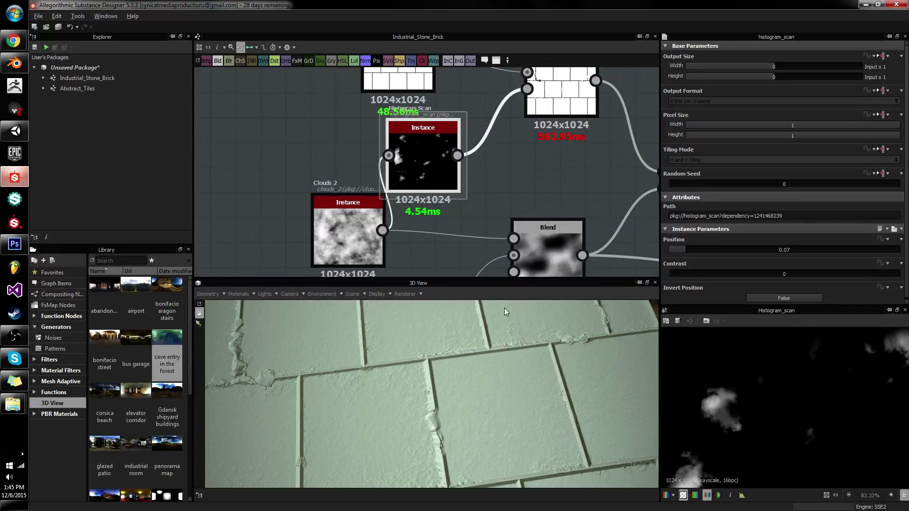
left_click_drag(399, 365, 530, 399)
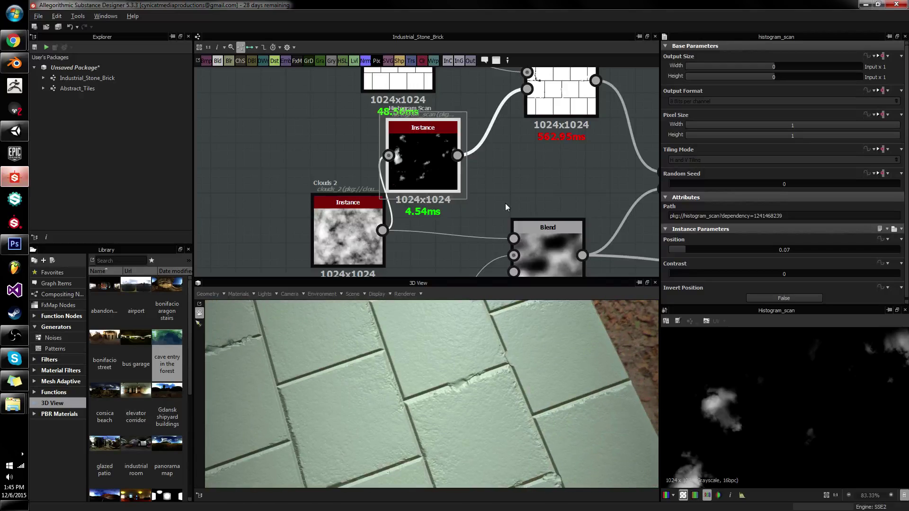
Step: Delete all the existing output nodes connected to the final material node
scroll(552, 228, "down", 3)
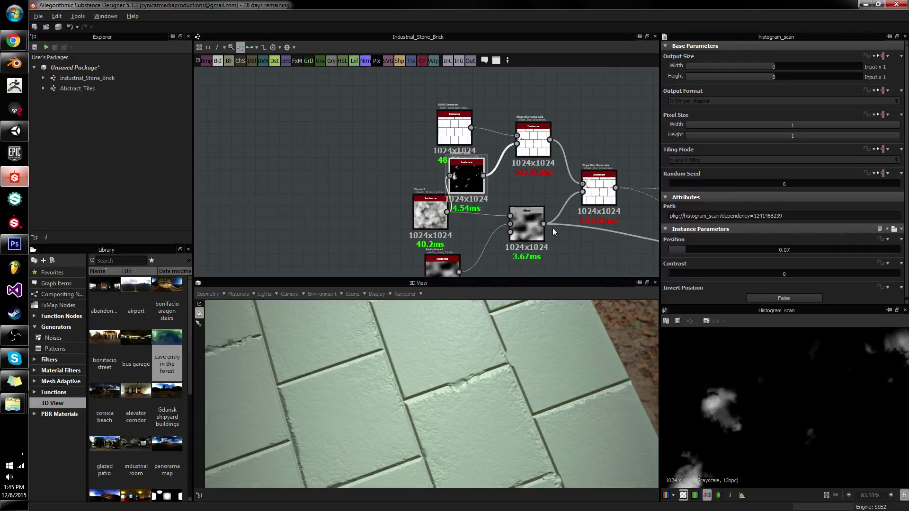
left_click(238, 294)
middle_click_drag(594, 232, 401, 142)
scroll(568, 166, "up", 2)
middle_click_drag(627, 193, 361, 170)
middle_click_drag(544, 185, 203, 194)
scroll(414, 154, "down", 4)
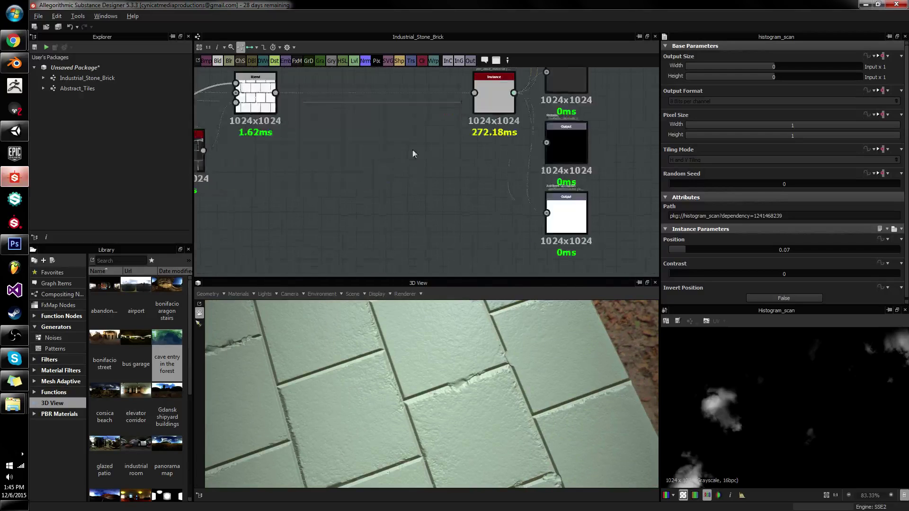
middle_click_drag(427, 155, 369, 235)
left_click_drag(444, 87, 467, 292)
key("Delete")
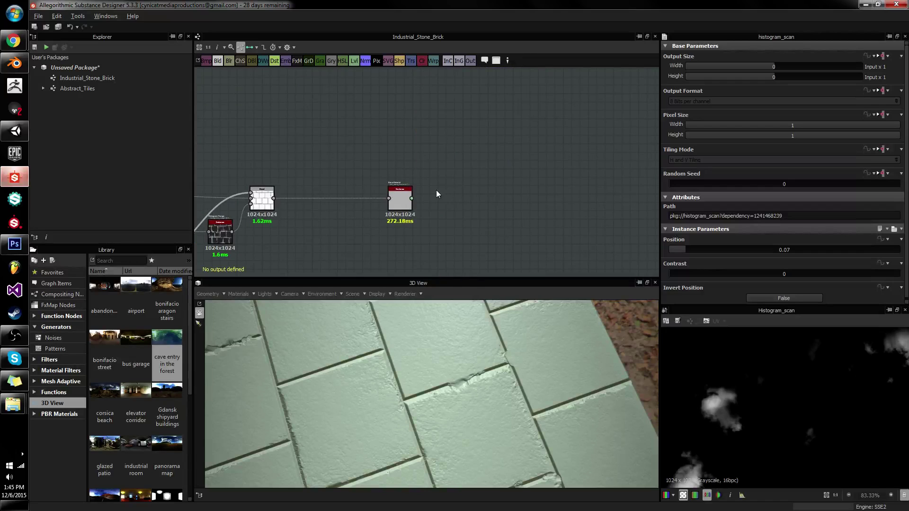
Step: Generate a fresh set of output nodes from the material node and select the Industrial_Stone_Brick graph
right_click(395, 199)
mouse_move(498, 294)
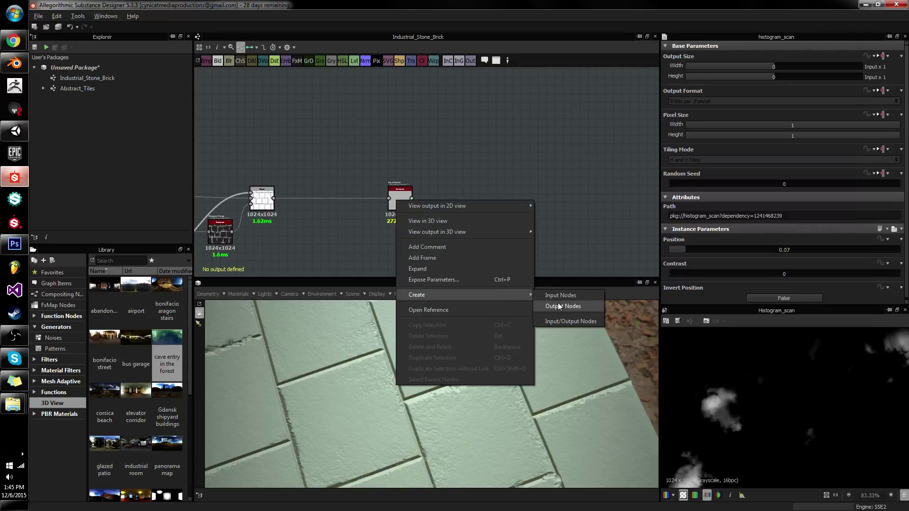
left_click(559, 306)
left_click(518, 271)
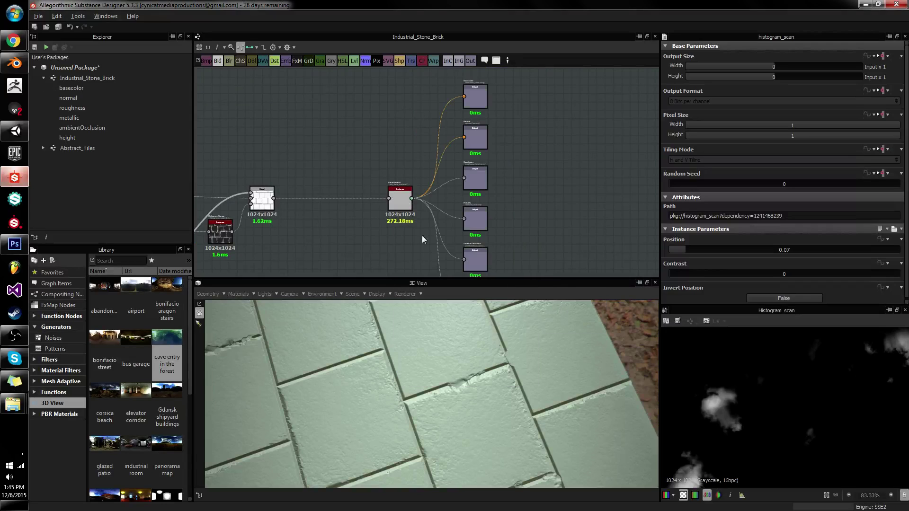
middle_click_drag(422, 234, 485, 149)
left_click(85, 77)
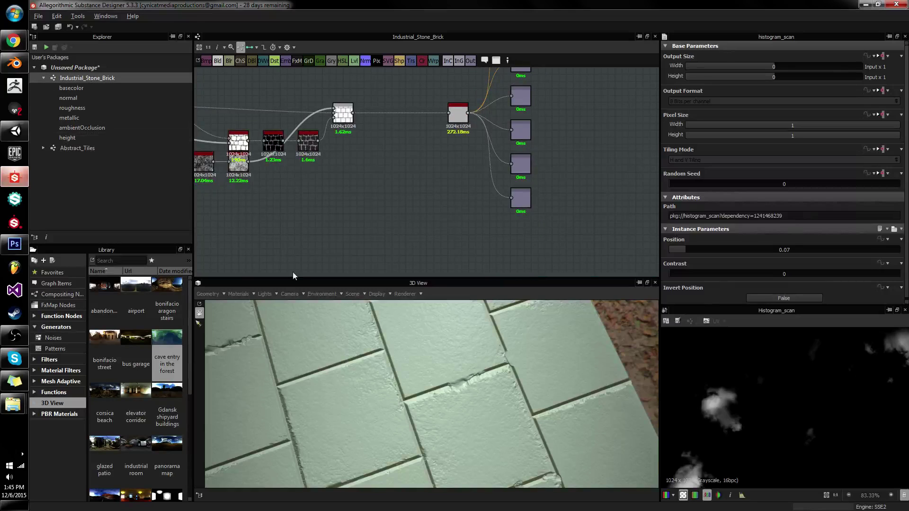
Step: Try a Height Scale of 0.118 on the 3D view's Default material and reset it to 0
left_click(238, 293)
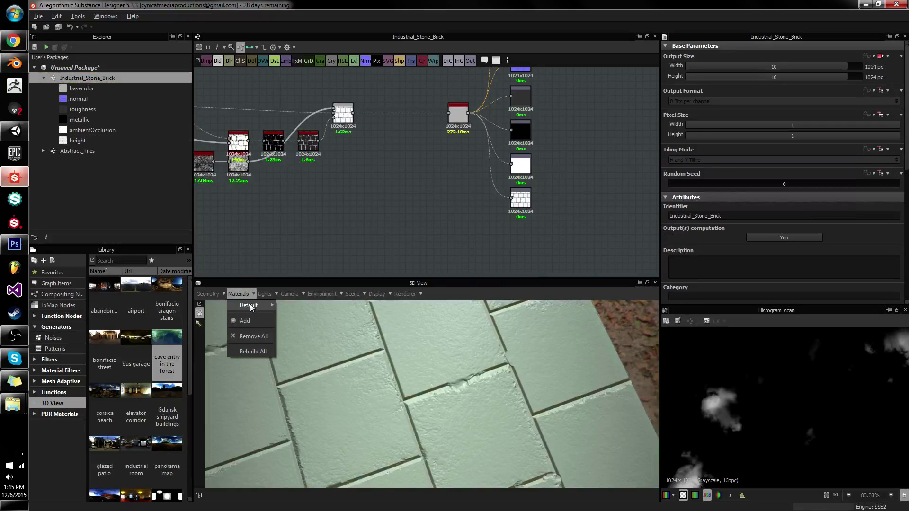
mouse_move(250, 304)
left_click(284, 307)
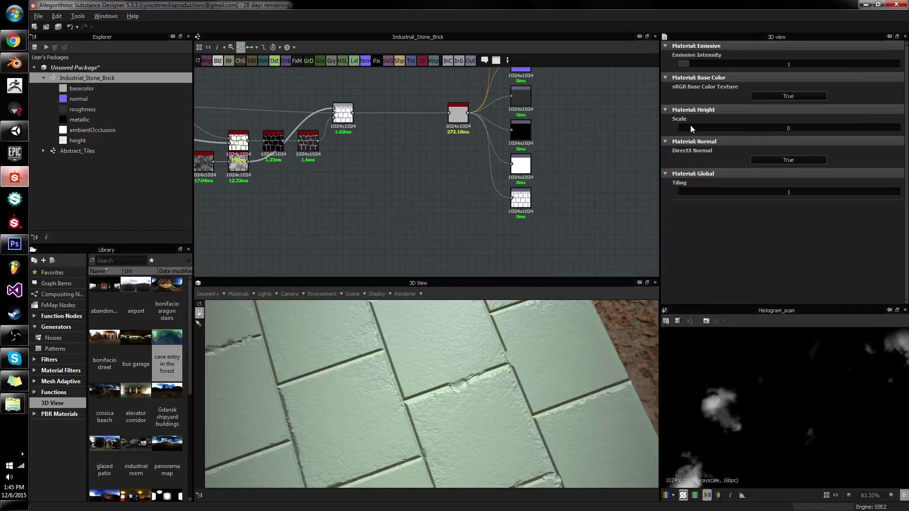
mouse_move(690, 126)
left_mouse_down()
mouse_move(730, 130)
mouse_move(703, 131)
left_mouse_up()
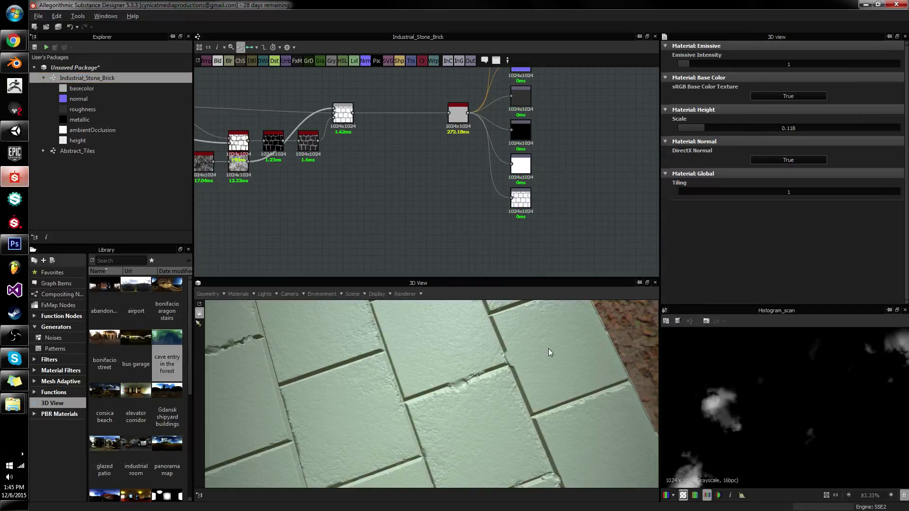
left_click_drag(548, 348, 681, 158)
left_click_drag(689, 126, 666, 133)
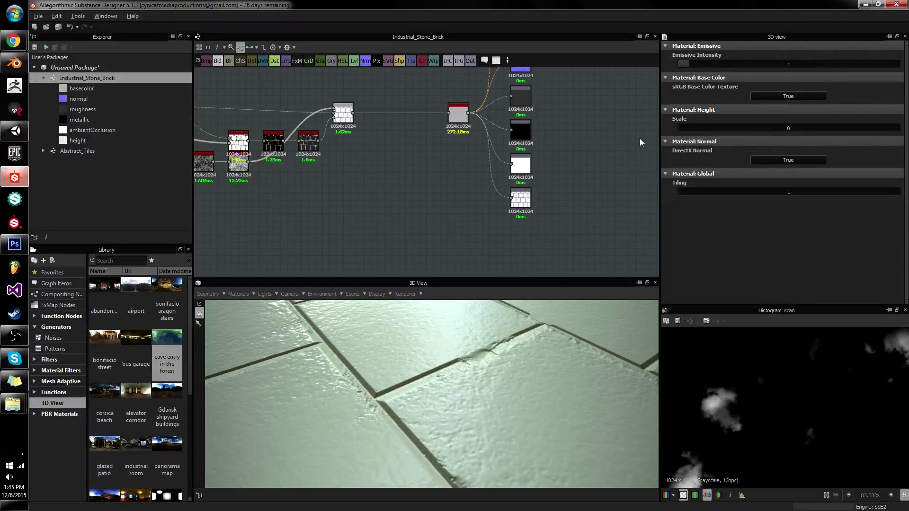
Step: Examine the chipped brick edges and surface detail on the cube from several angles and distances
left_click_drag(481, 332, 456, 377)
scroll(456, 375, "down", 6)
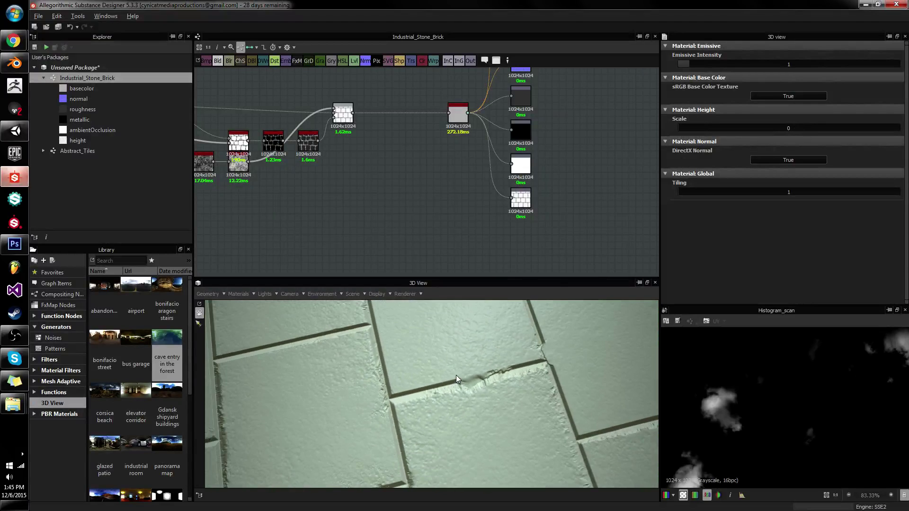
scroll(454, 364, "down", 3)
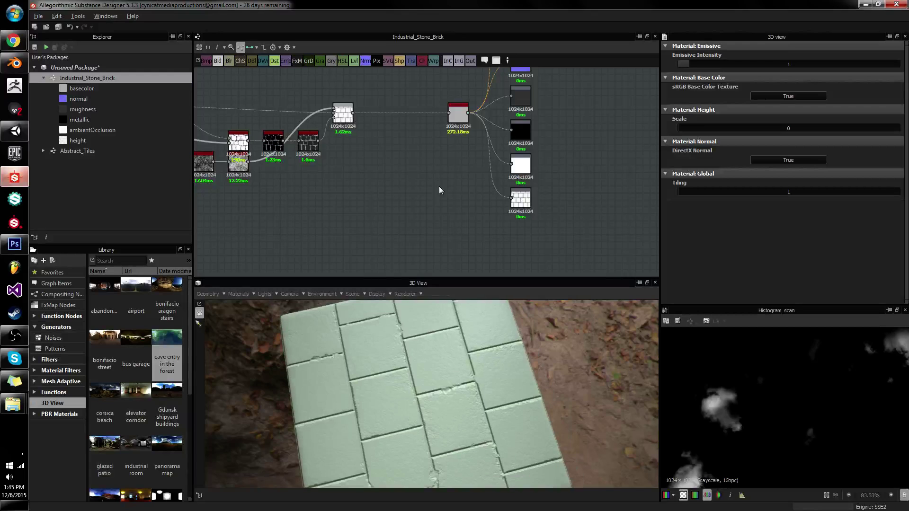
left_click_drag(371, 422, 511, 179)
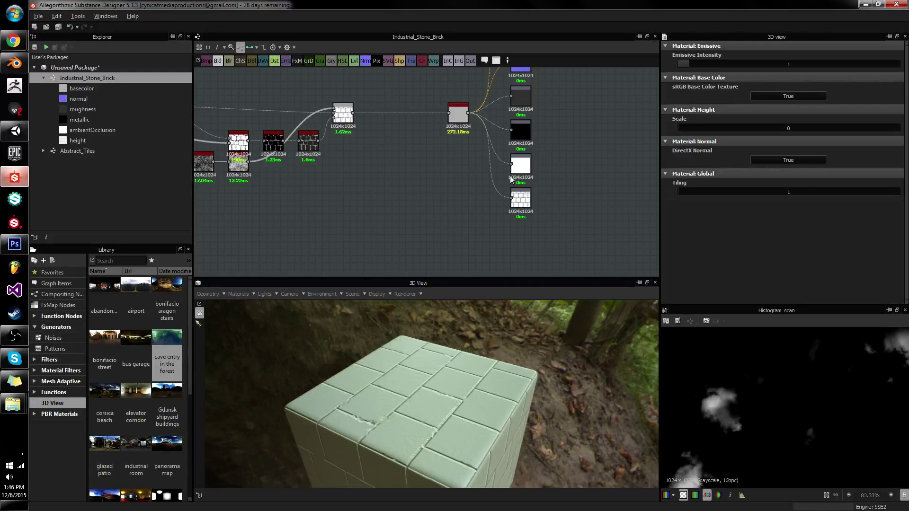
left_click(457, 152)
scroll(419, 160, "up", 5)
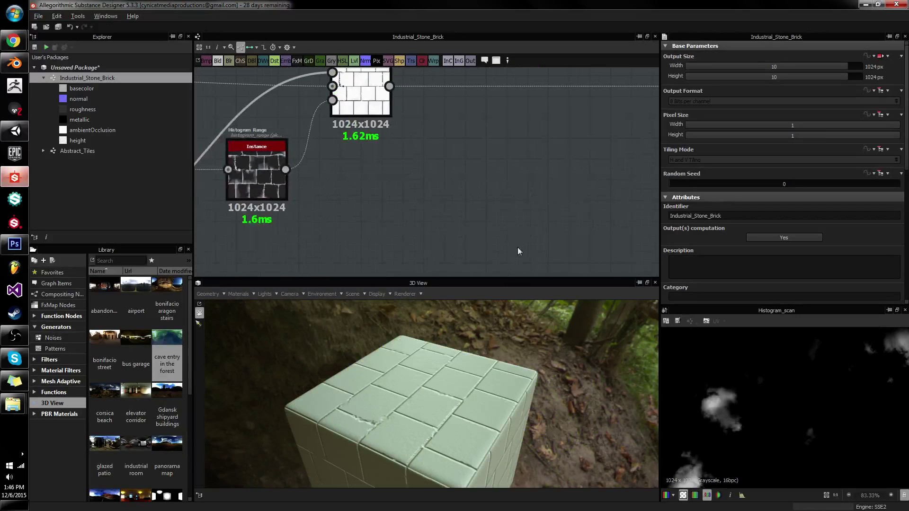
scroll(490, 422, "up", 5)
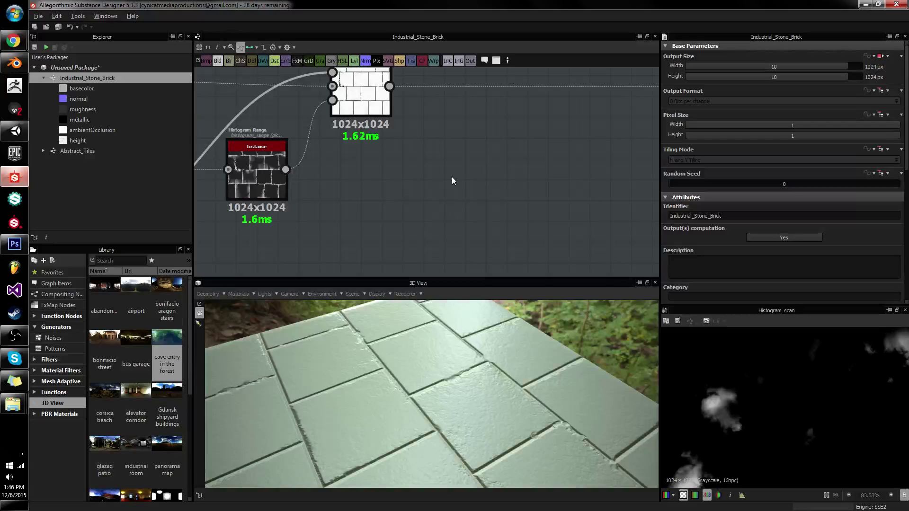
Step: Check the final Blend and set the Intensity of the downstream Min-mode Slope Blur Grayscale to 0.39
scroll(451, 177, "down", 1)
middle_click_drag(455, 171, 470, 214)
double_click(392, 139)
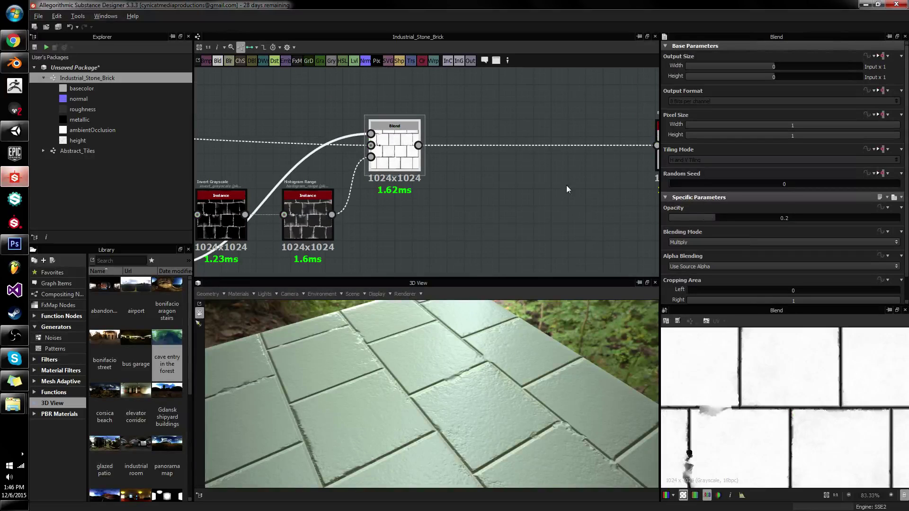
middle_click_drag(369, 204, 529, 212)
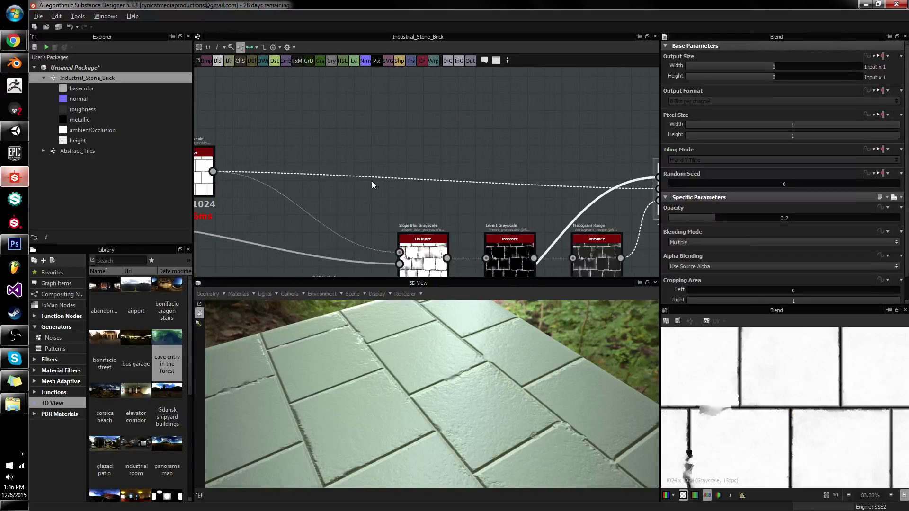
middle_click_drag(371, 180, 585, 183)
scroll(403, 171, "down", 1)
double_click(403, 173)
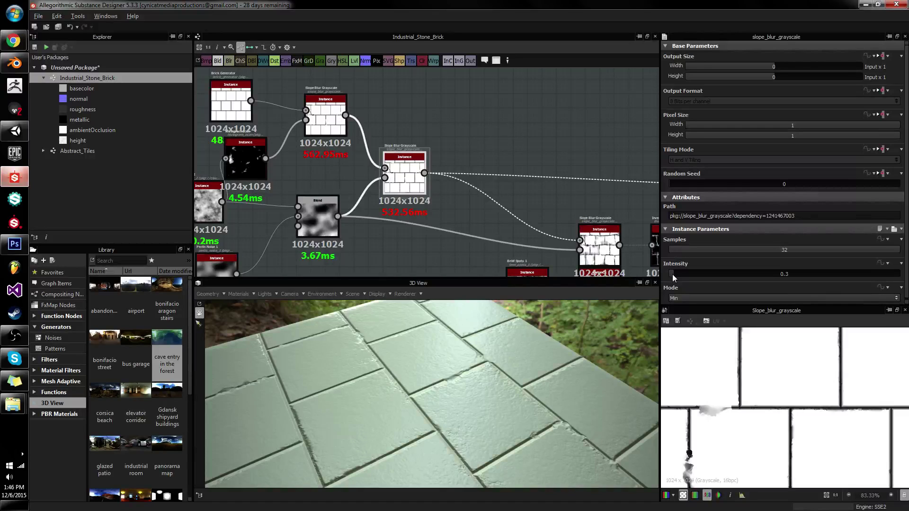
left_click_drag(672, 274, 674, 274)
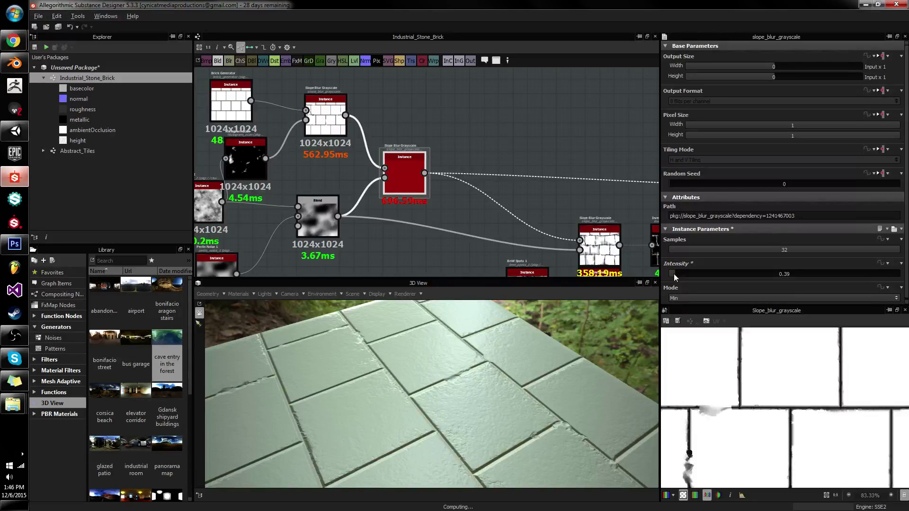
left_click_drag(412, 416, 479, 389)
Step: Move the Brick Generator node away from its Slope Blur Grayscale to make room for more nodes
middle_click_drag(347, 164, 586, 236)
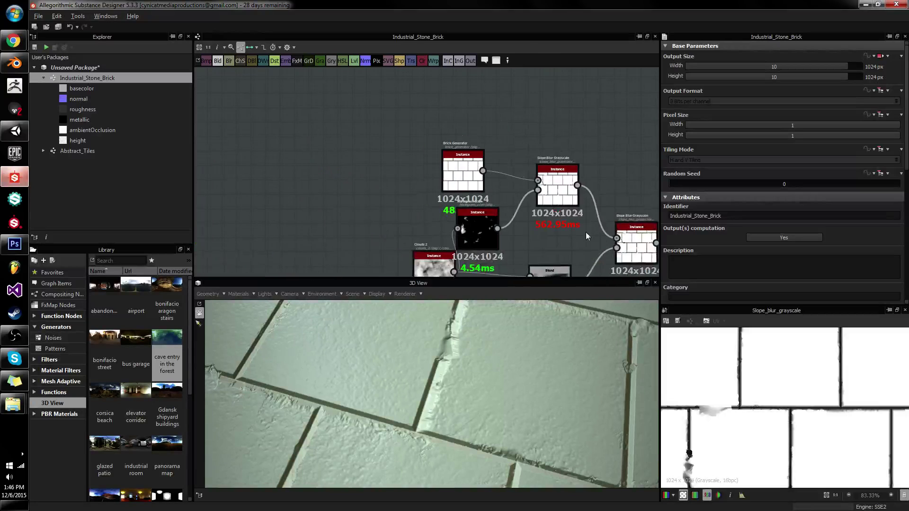
scroll(585, 236, "up", 1)
scroll(425, 131, "up", 2)
middle_click_drag(426, 135, 467, 191)
left_click_drag(469, 207, 299, 76)
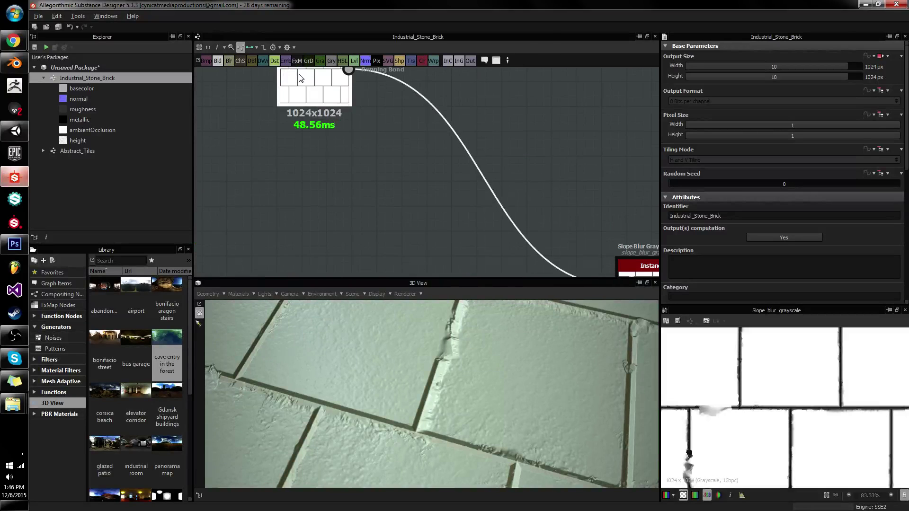
Step: Add a Cells 3 node below the Brick Generator
left_click(338, 168)
scroll(339, 168, "down", 2)
key("space")
type("cell")
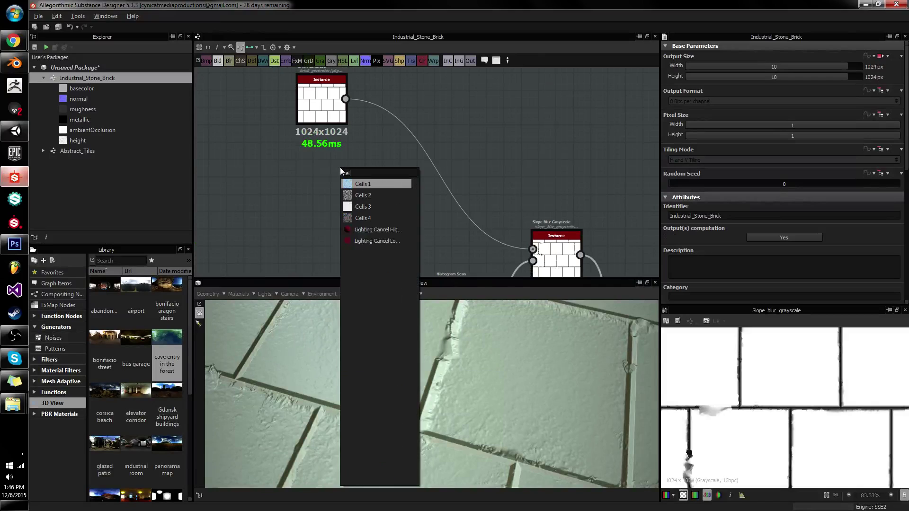
key("Down")
key("Down")
key("Return")
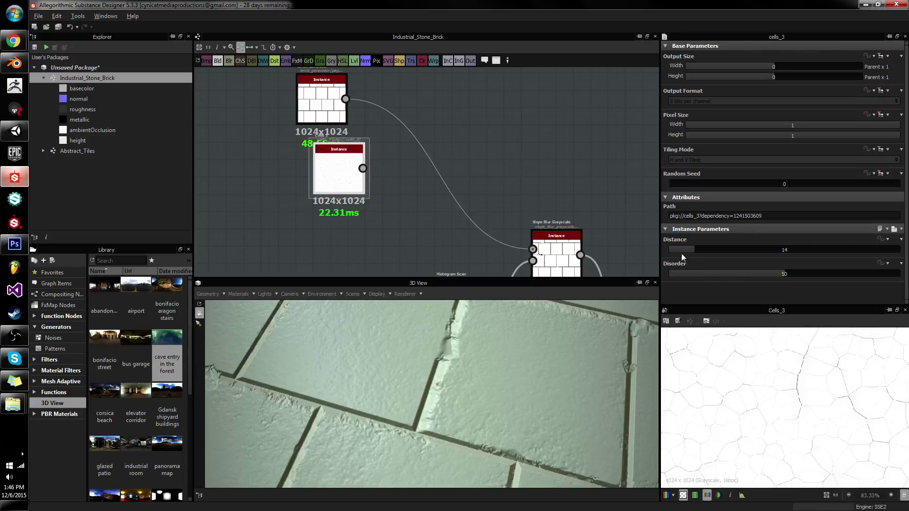
Step: Set the Cells 3 node's Distance to 1 for large, sparse crack lines
left_click_drag(681, 253, 676, 252)
scroll(792, 391, "down", 3)
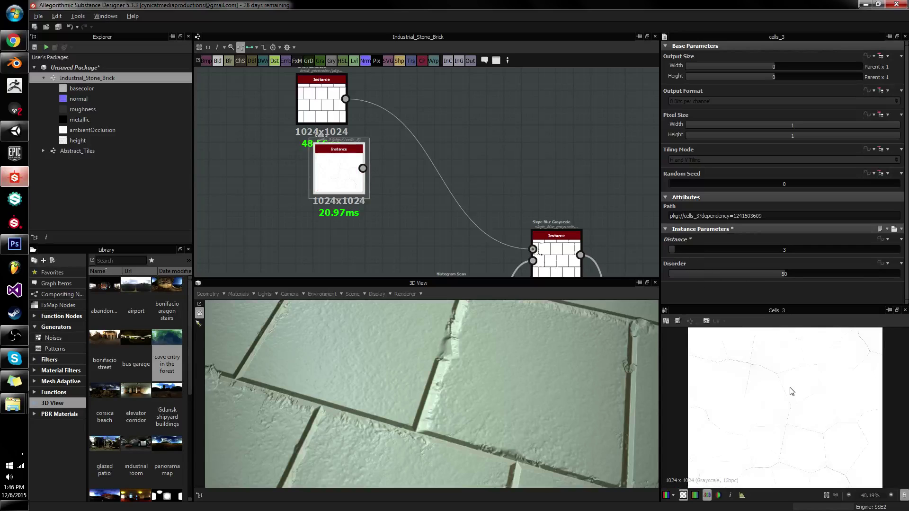
scroll(789, 390, "up", 3)
left_click_drag(674, 252, 671, 253)
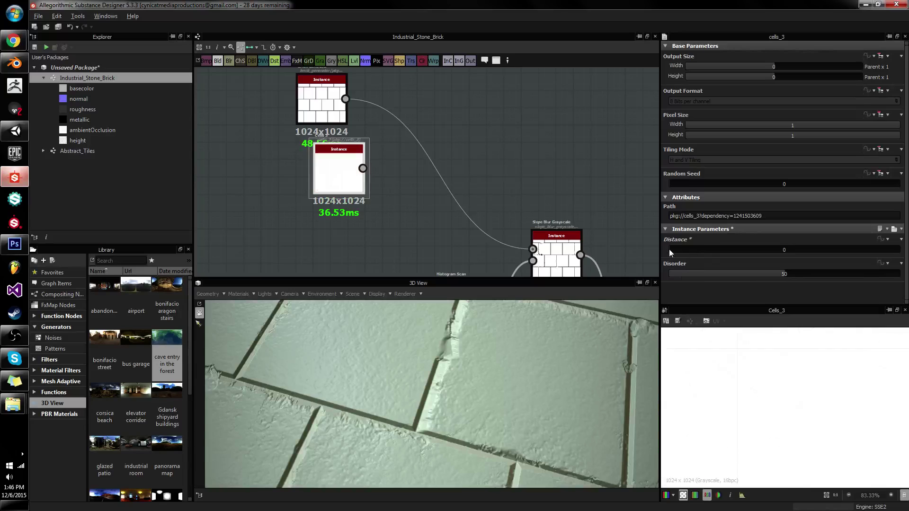
scroll(764, 388, "down", 2)
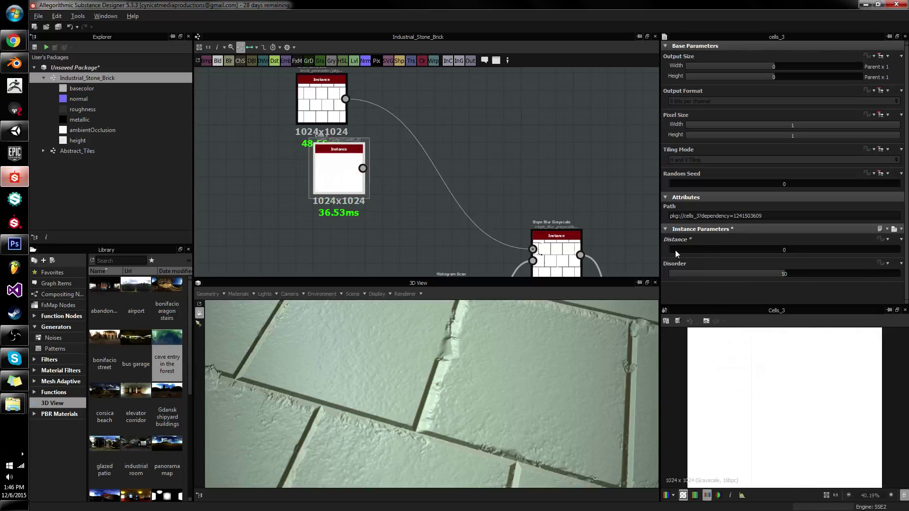
left_click(672, 250)
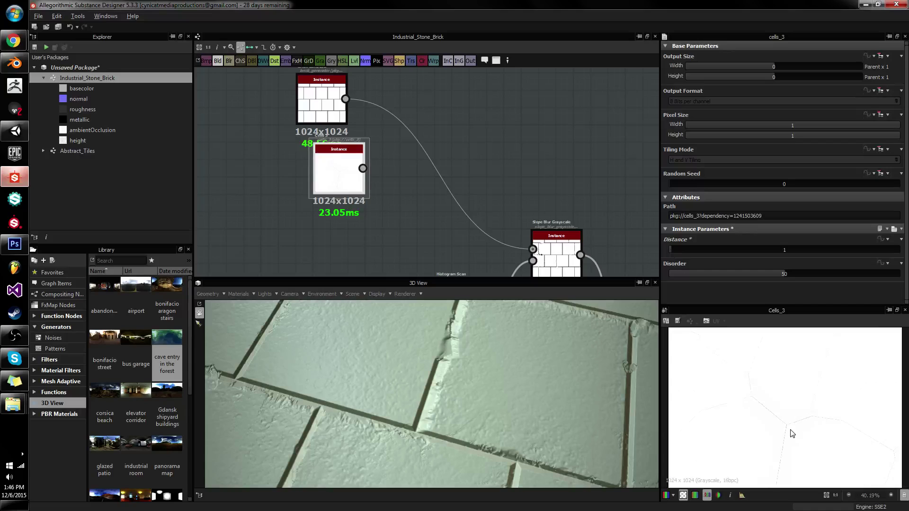
Step: Position the Cells 3 node directly below the Brick Generator and add a Histogram Scan fed by its output
scroll(792, 433, "up", 7)
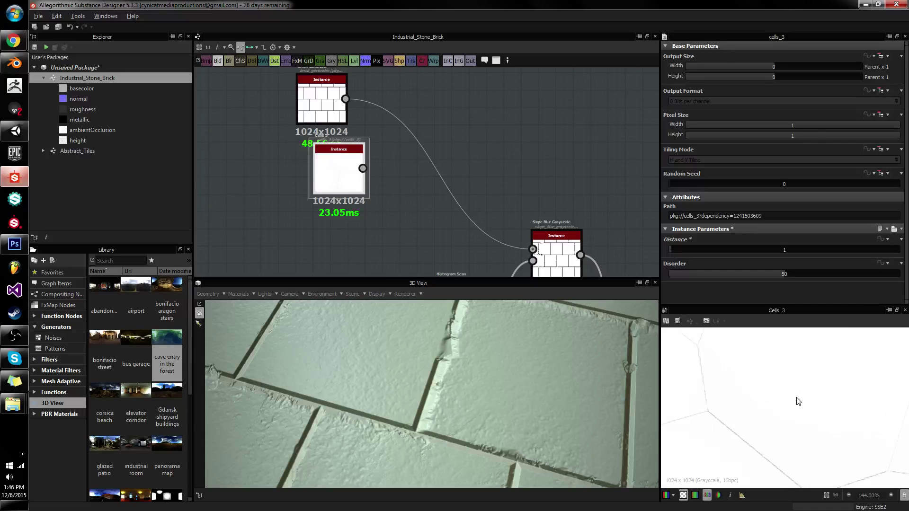
scroll(757, 402, "up", 1)
scroll(778, 407, "down", 6)
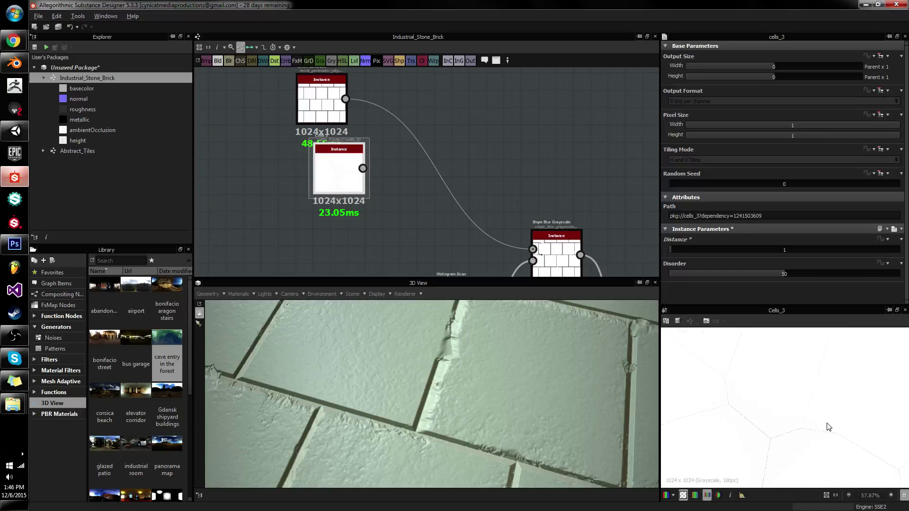
left_click_drag(305, 171, 318, 195)
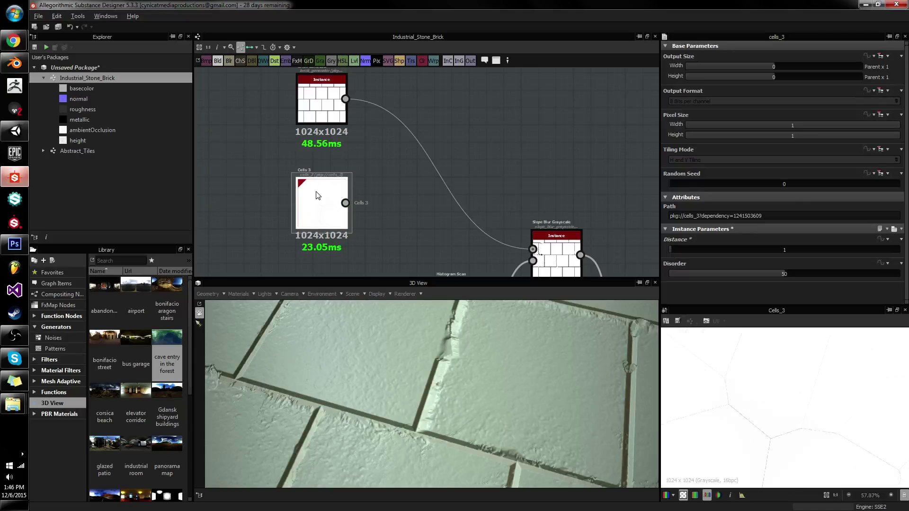
key("space")
type("scan")
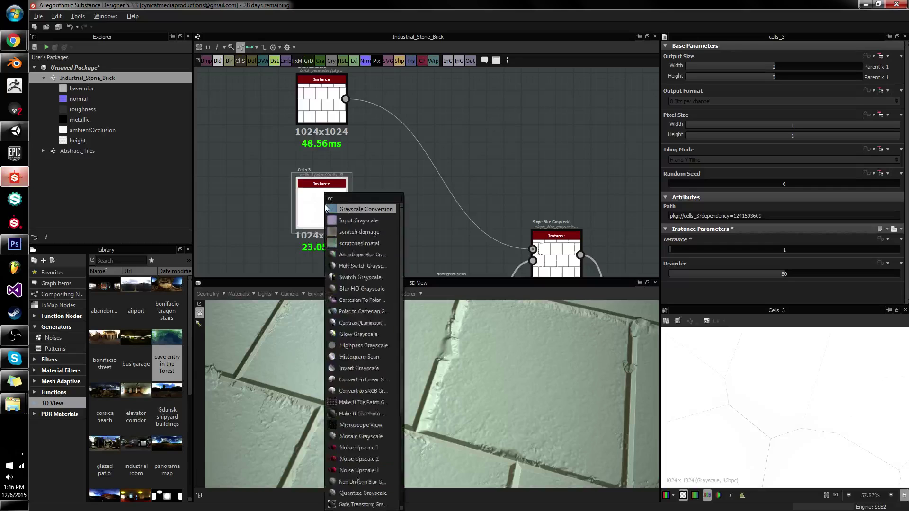
key("Return")
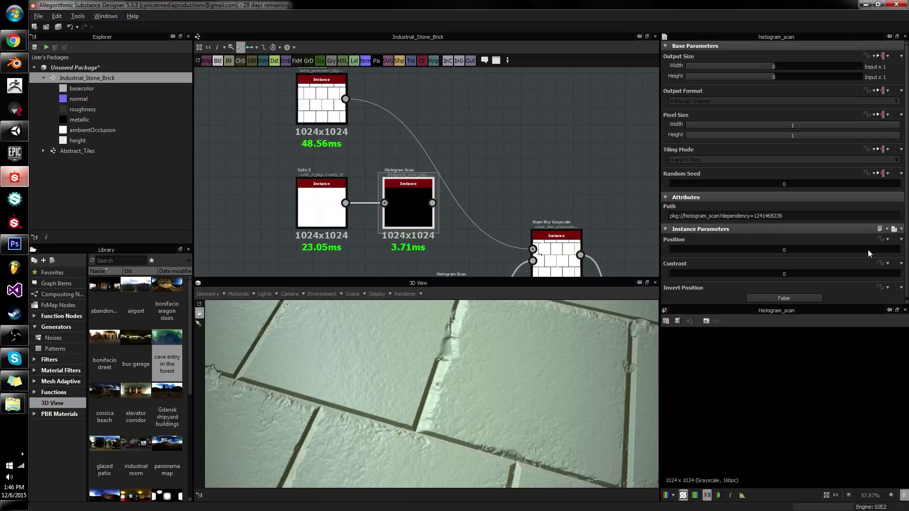
Step: Set the new Histogram Scan's Position to 0.06 and check the resulting crack lines up close
left_click_drag(874, 249, 683, 250)
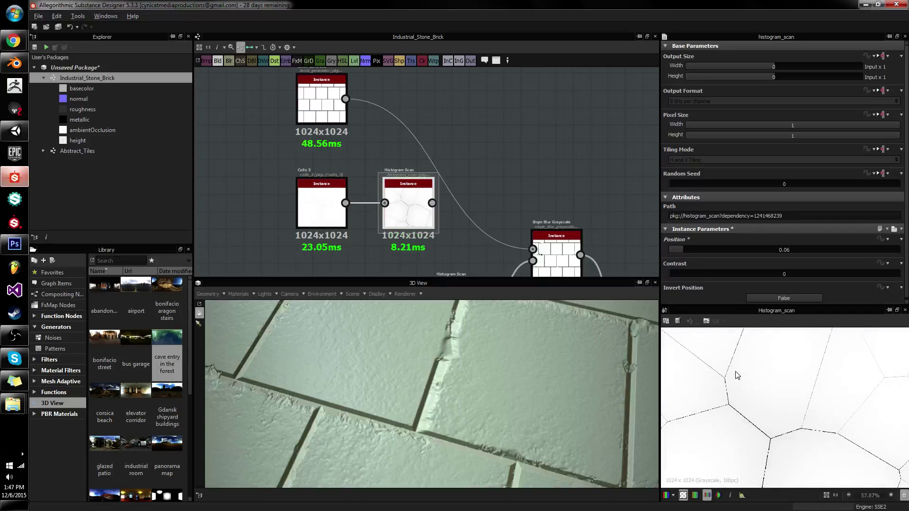
scroll(816, 403, "up", 4)
scroll(738, 414, "up", 6)
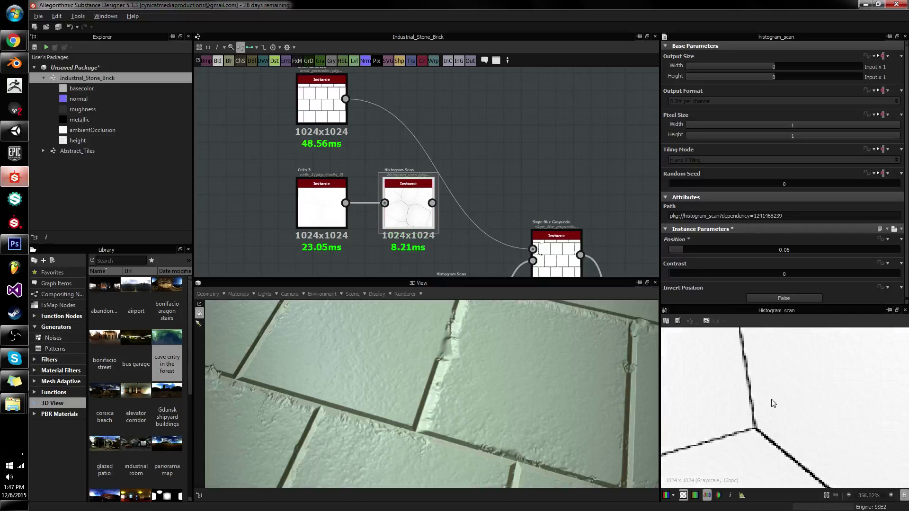
Step: Move the Cells 3 and Histogram Scan nodes further back in the graph to make room for more crack nodes
left_click_drag(402, 166, 333, 208)
left_click_drag(411, 206, 256, 190)
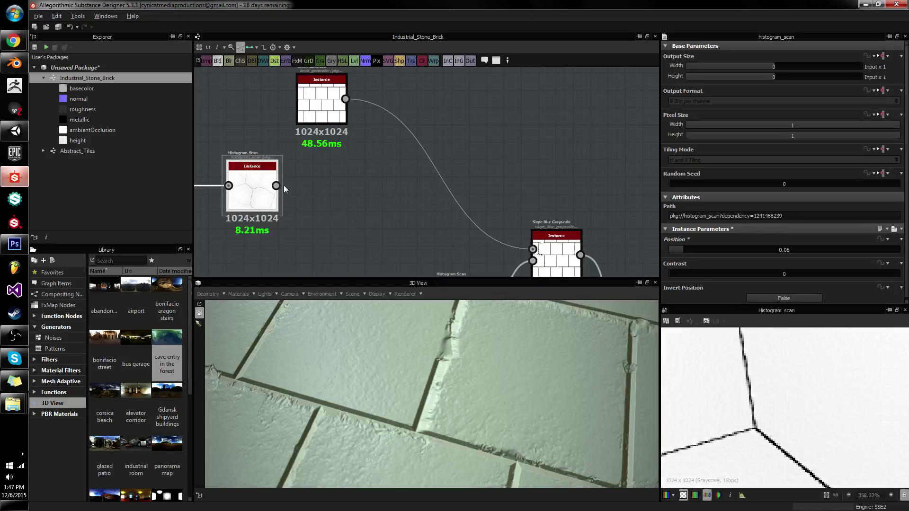
scroll(355, 202, "down", 4)
middle_click_drag(355, 202, 457, 183)
scroll(436, 188, "up", 4)
Step: Add a Slope Blur Grayscale node fed by the crack Histogram Scan
left_click(375, 161)
key("space")
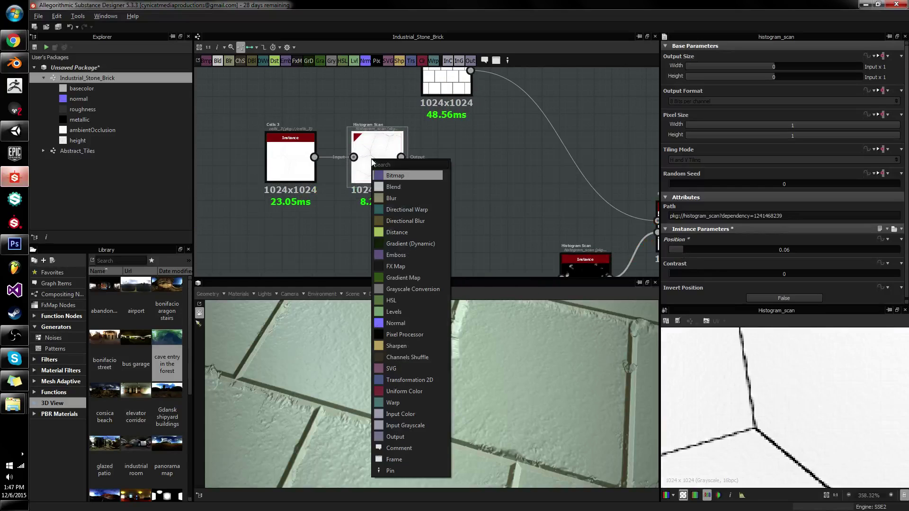
type("slope")
key("Down")
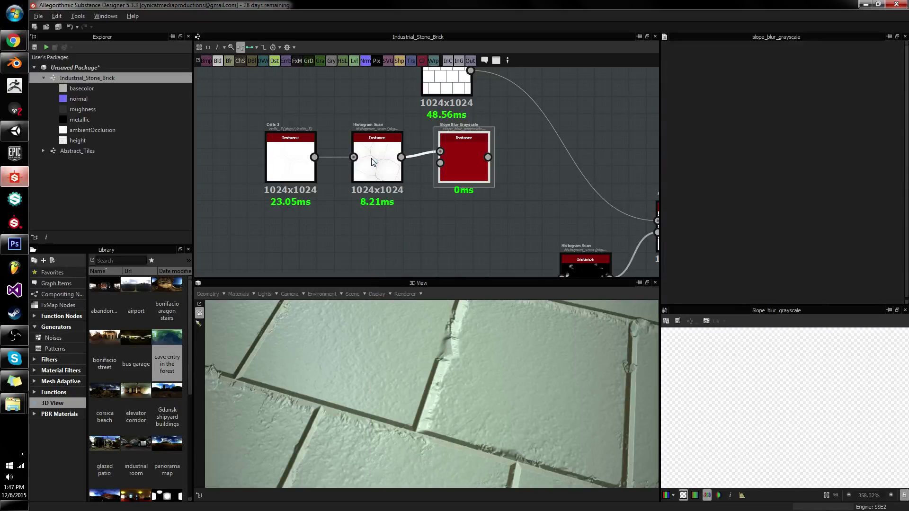
key("Return")
Step: Set the crack Slope Blur Grayscale's Mode to Min and connect the cloud-noise Blend to its Slope input
scroll(480, 144, "down", 2)
middle_click_drag(480, 144, 425, 124)
left_click(694, 297)
left_click(682, 309)
left_click_drag(424, 124, 490, 138)
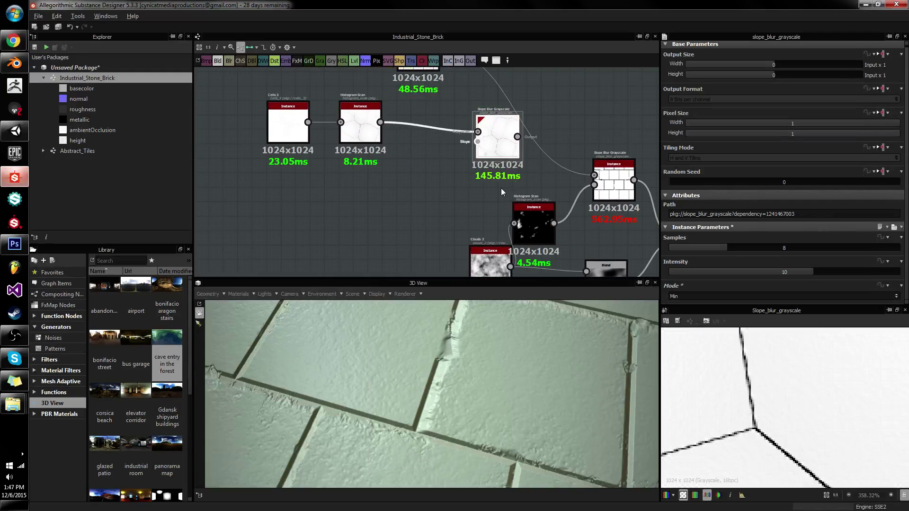
left_click_drag(510, 267, 626, 276)
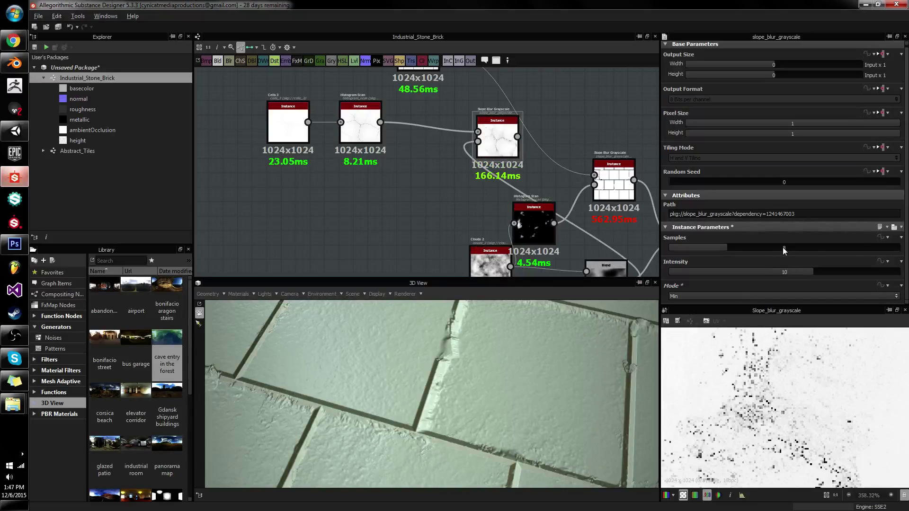
Step: Set the crack Slope Blur Grayscale's Samples to 32 and Intensity to 3.55, checking the crack edges in the preview
left_click_drag(782, 247, 857, 247)
left_click_drag(807, 273, 772, 277)
key("f")
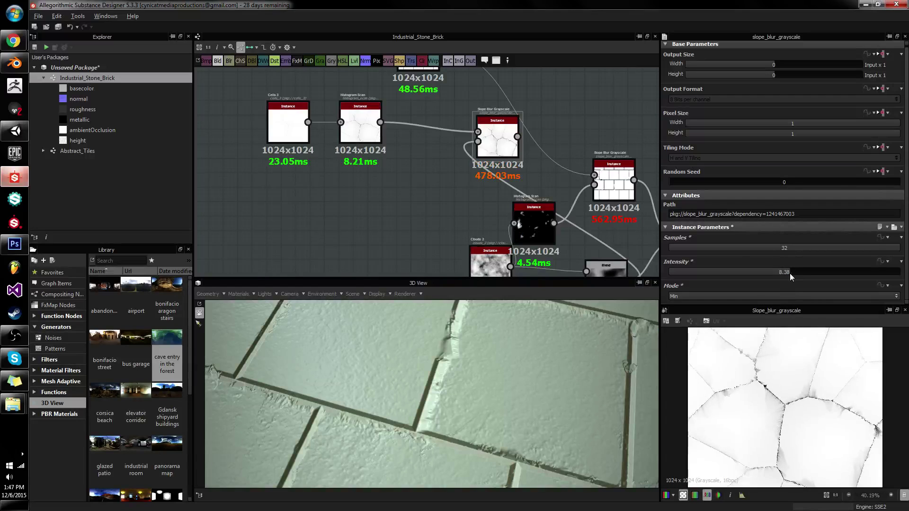
mouse_move(788, 274)
left_mouse_down()
mouse_move(751, 271)
mouse_move(774, 275)
left_mouse_up()
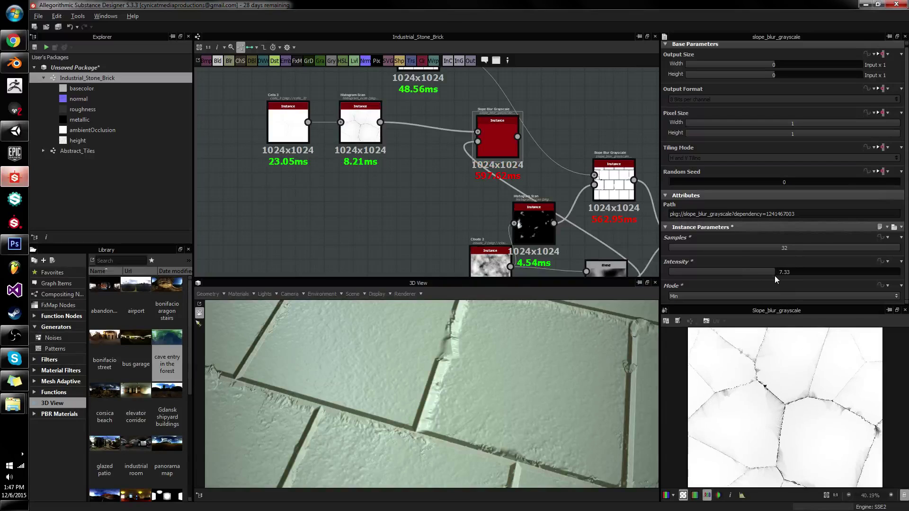
scroll(797, 384, "up", 5)
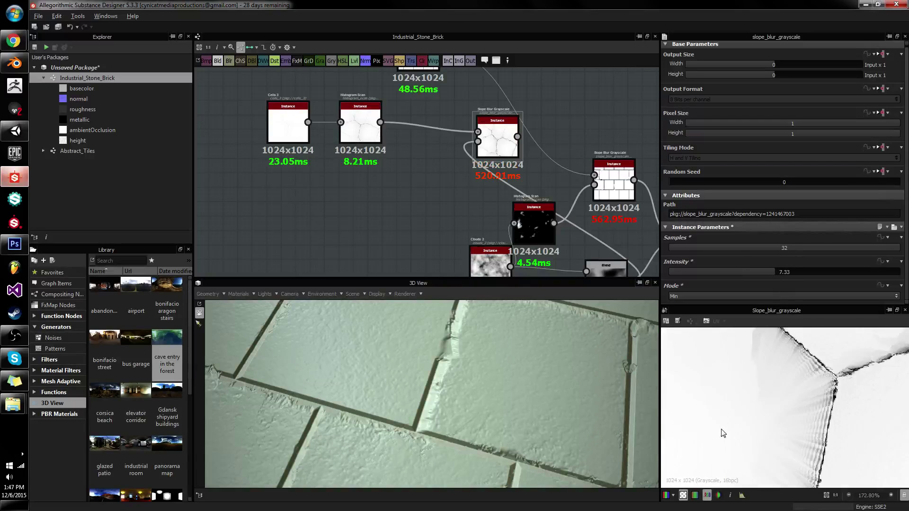
left_click_drag(767, 274, 719, 273)
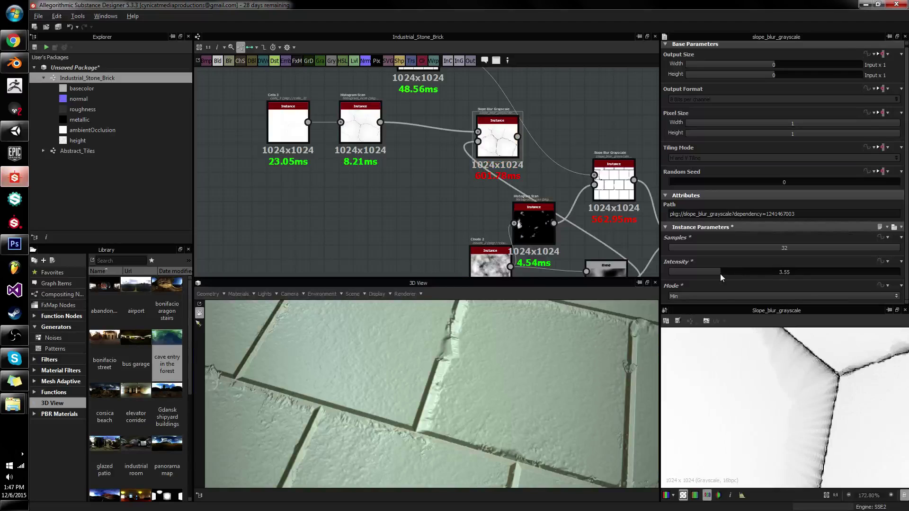
scroll(774, 413, "down", 8)
scroll(779, 414, "up", 4)
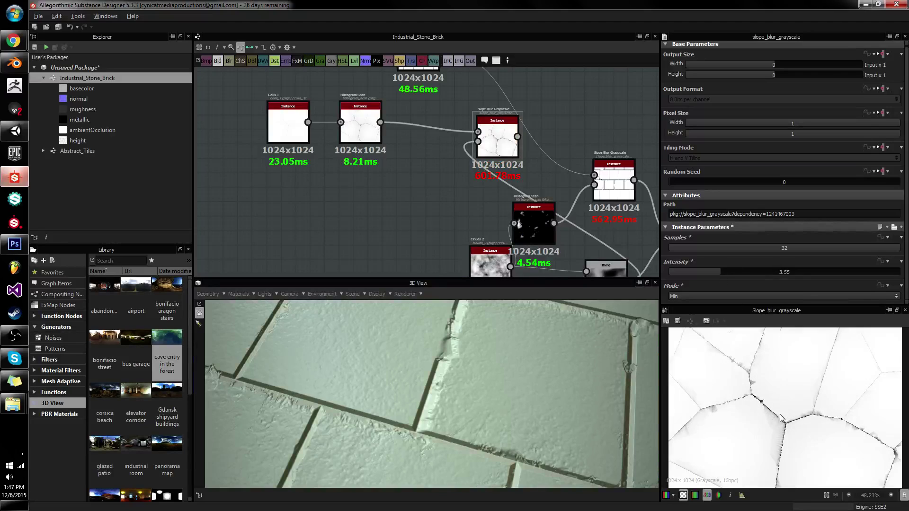
Step: Move the crack Slope Blur Grayscale closer to its Histogram Scan and add a second Histogram Scan after it
left_click_drag(506, 144, 427, 143)
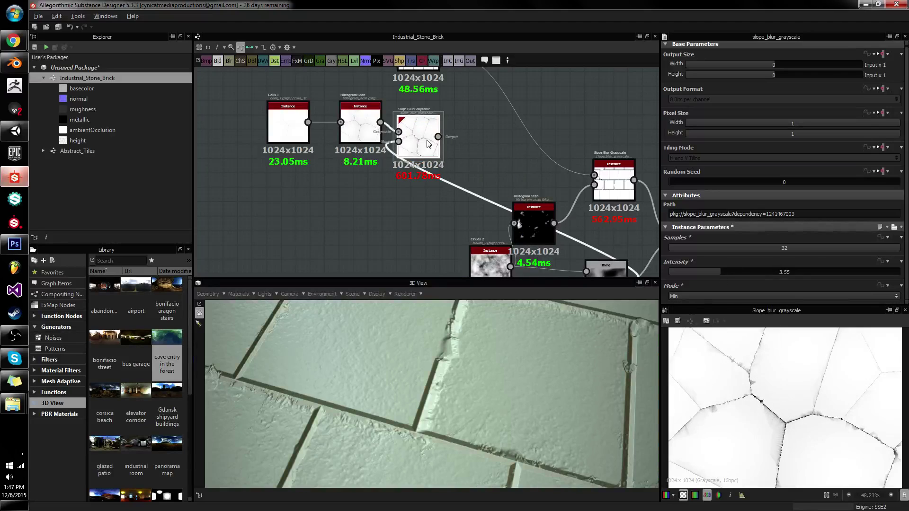
key("space")
type("scan")
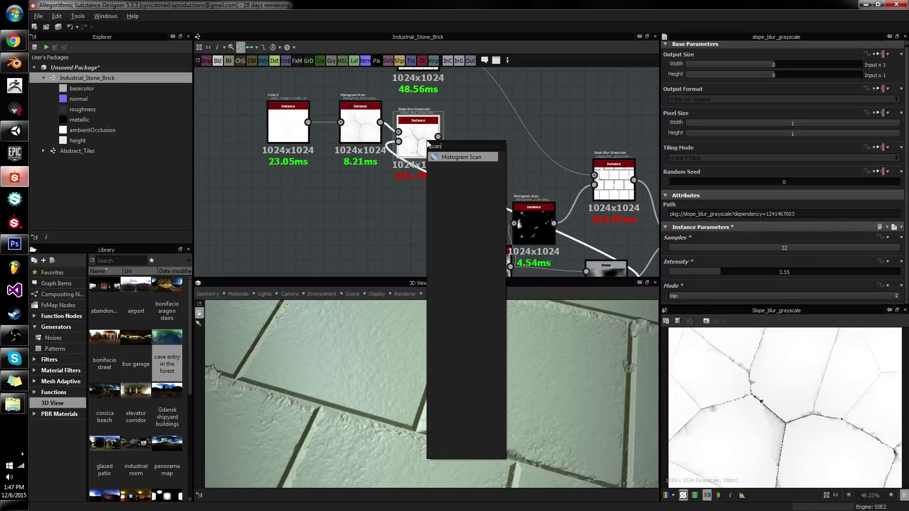
key("Return")
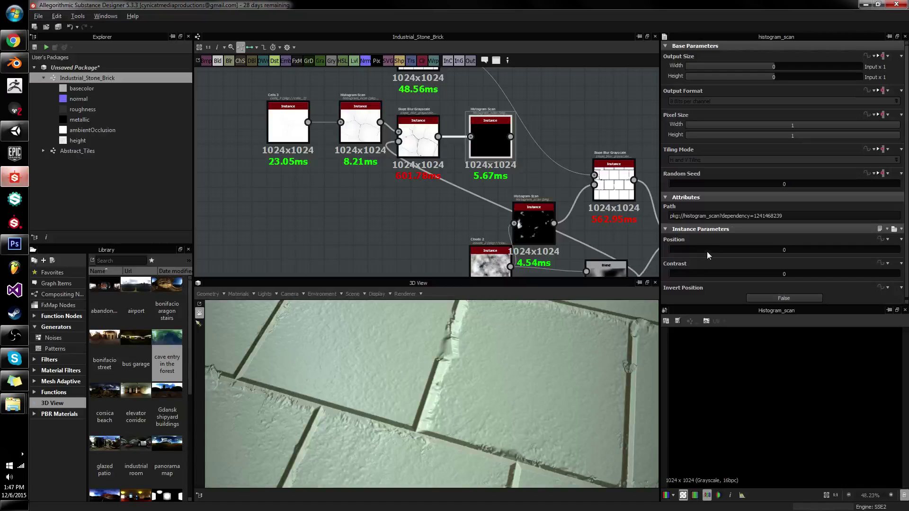
Step: Set the second crack Histogram Scan's Position to 0.09 and inspect the cracks across the preview
left_click_drag(706, 251, 691, 246)
scroll(752, 357, "up", 2)
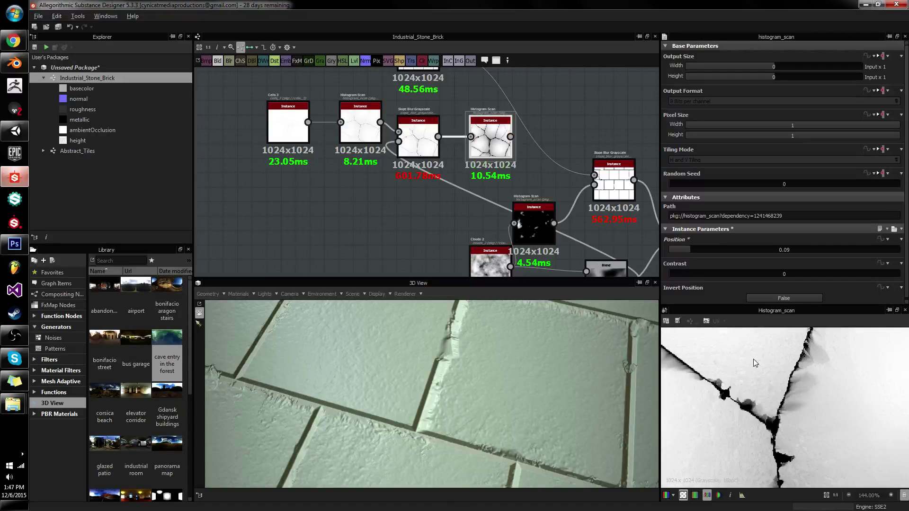
scroll(759, 370, "down", 5)
scroll(793, 393, "up", 5)
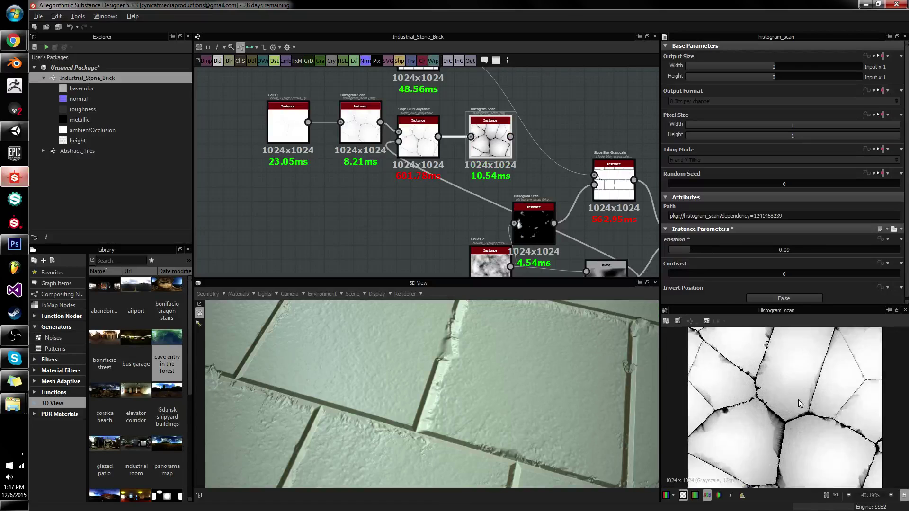
middle_click_drag(765, 415, 727, 411)
Step: Temporarily wire the last crack Histogram Scan into the node feeding the outputs to preview the cracks in 3D
scroll(557, 122, "down", 6)
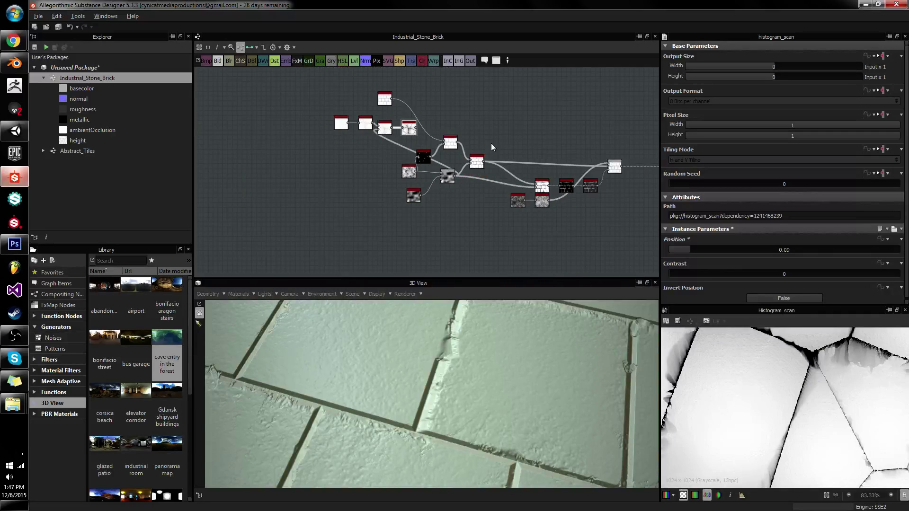
left_click_drag(345, 149, 614, 188)
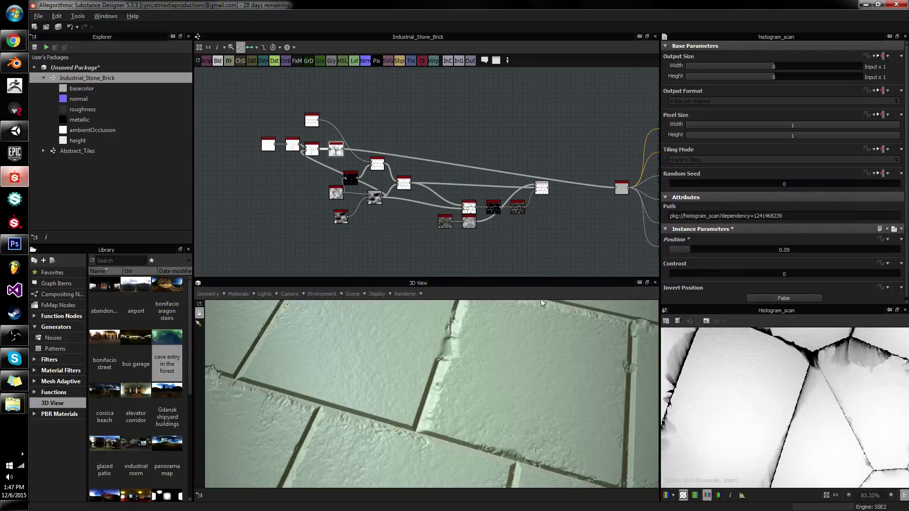
scroll(506, 369, "down", 5)
left_click_drag(510, 374, 517, 414)
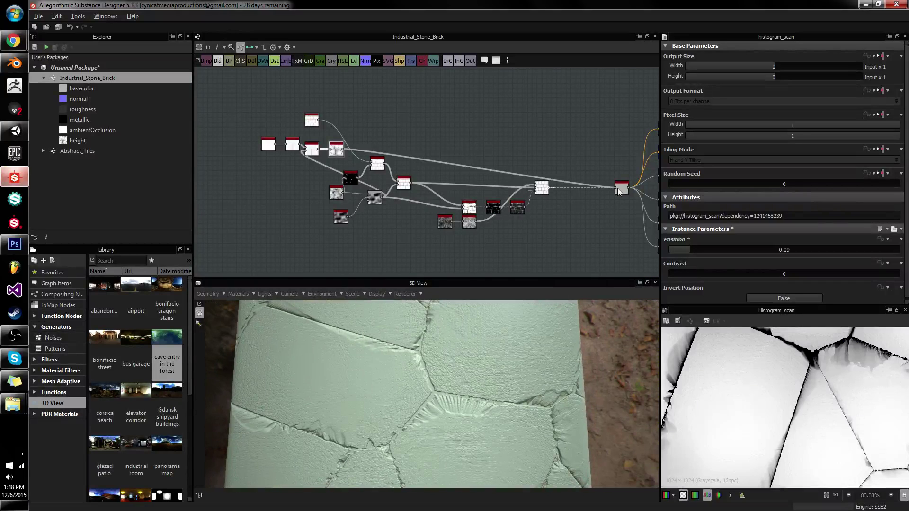
left_click_drag(617, 188, 616, 188)
Step: Set the crack Slope Blur Grayscale's Intensity to 1.64
scroll(351, 191, "up", 3)
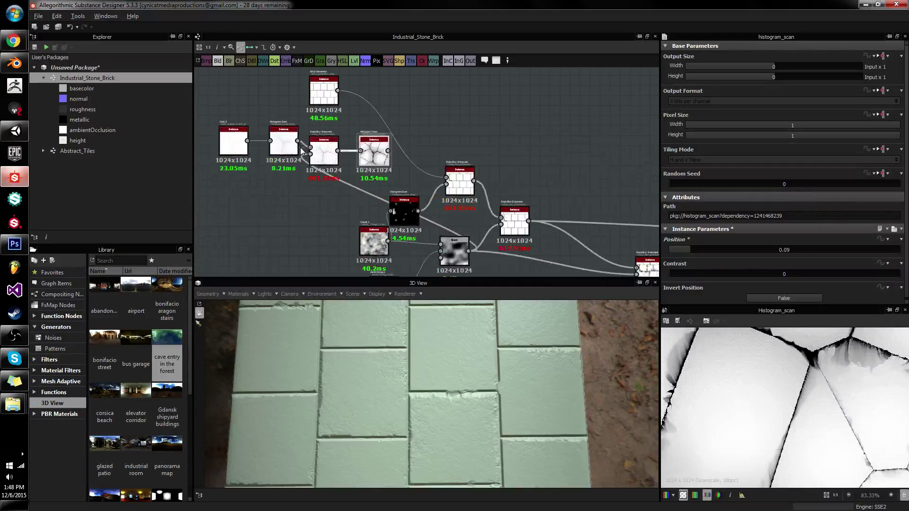
middle_click_drag(320, 153, 434, 179)
left_click(445, 179)
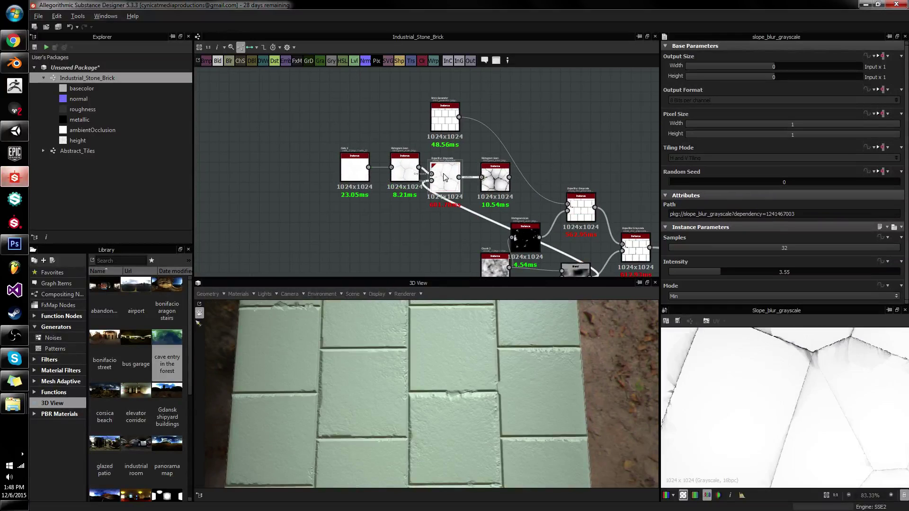
left_click(693, 274)
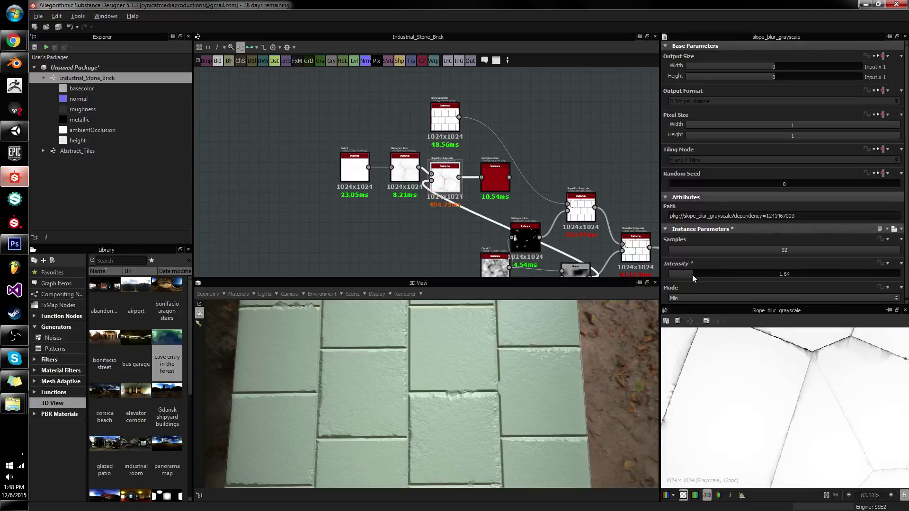
Step: Move the Cells 3 node away from its Histogram Scan to make room for a node between them
scroll(410, 180, "up", 3)
middle_click_drag(412, 183, 494, 225)
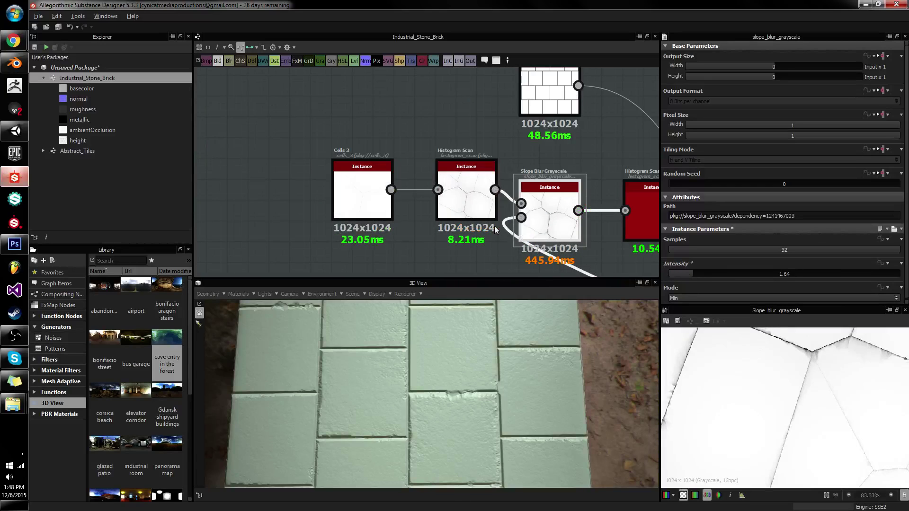
left_click(344, 171)
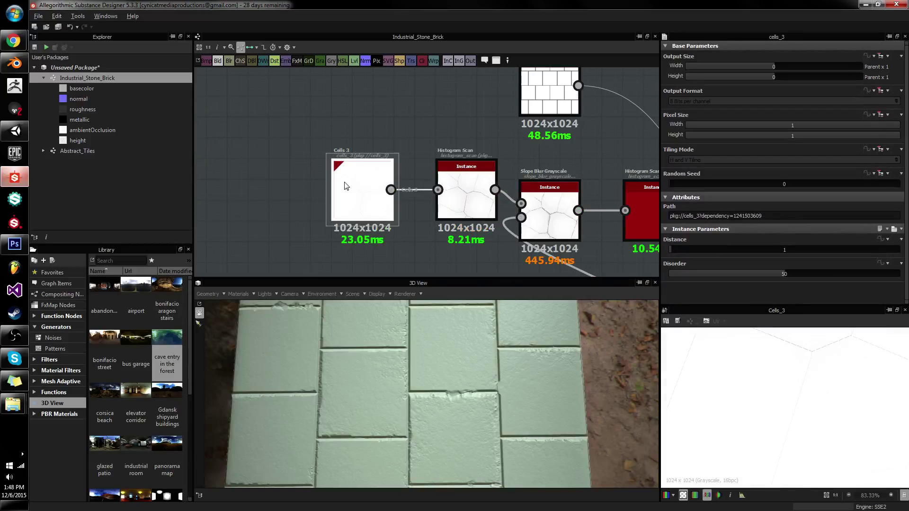
left_click_drag(344, 171, 199, 171)
middle_click_drag(263, 185, 439, 170)
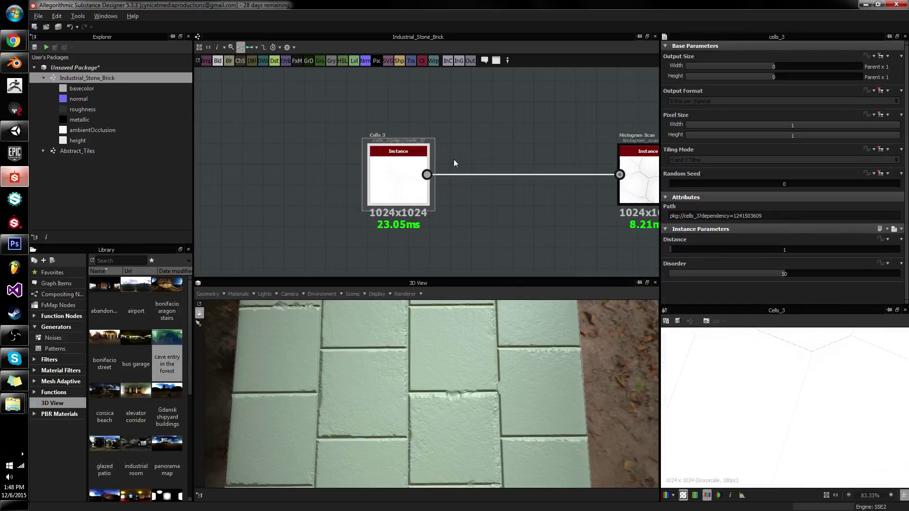
scroll(769, 363, "down", 5)
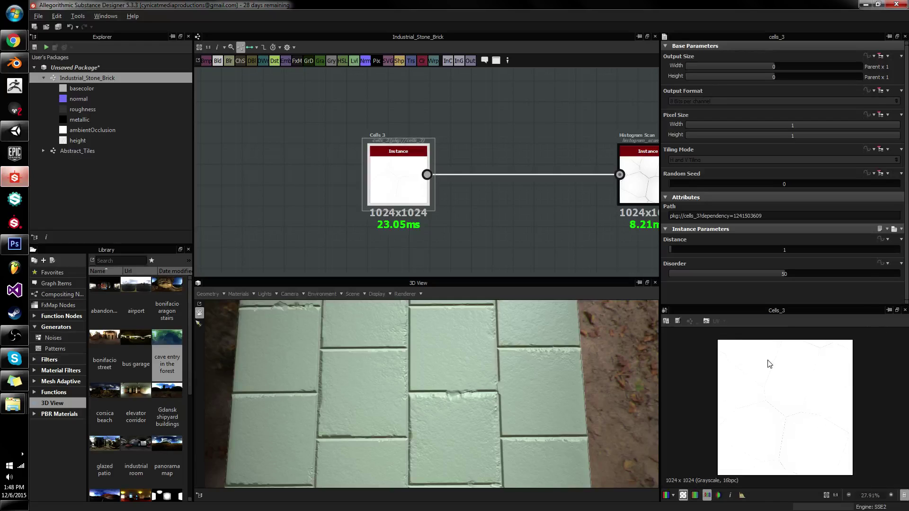
Step: Insert a Directional Warp node between the Cells 3 node and its Histogram Scan
left_click_drag(388, 176, 370, 166)
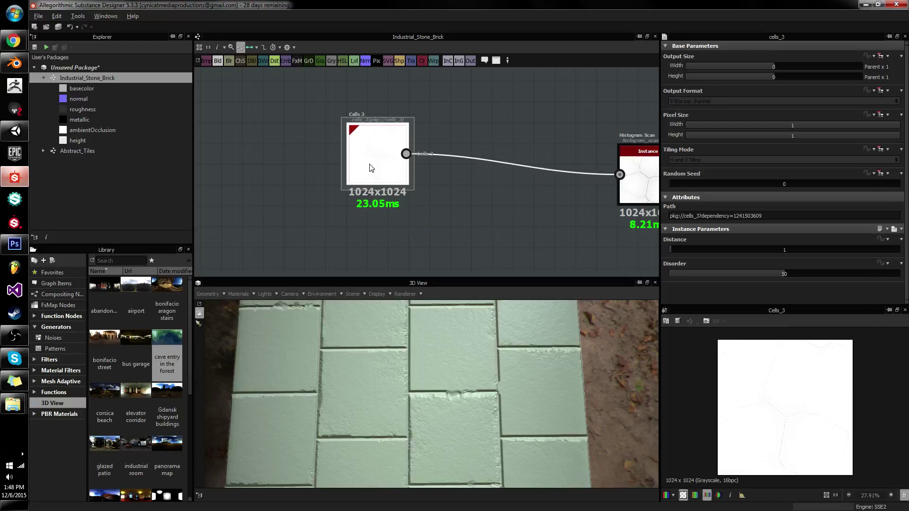
key("space")
type("dire")
key("Return")
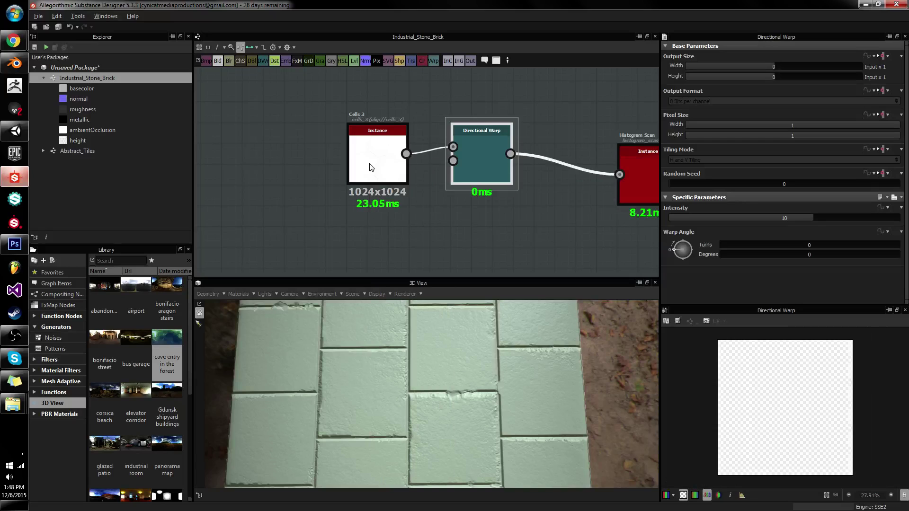
scroll(519, 186, "down", 2)
middle_click_drag(518, 186, 357, 117)
scroll(355, 116, "down", 2)
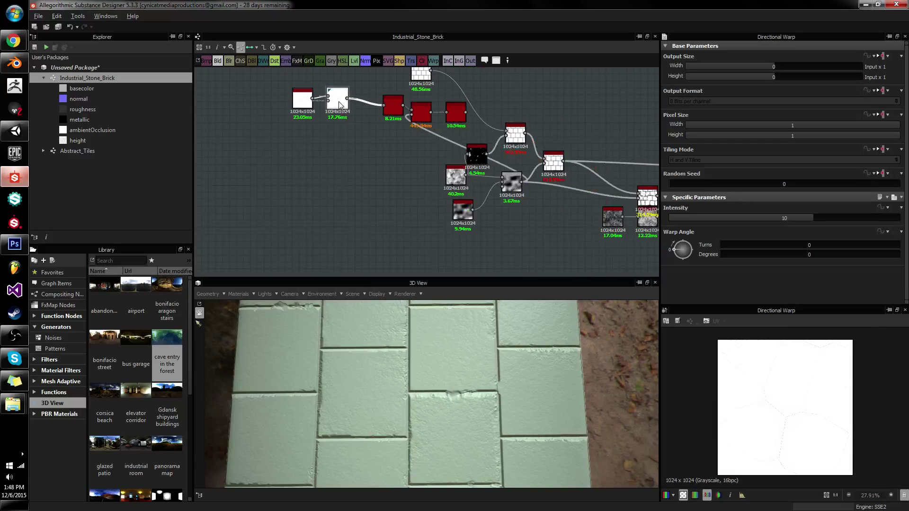
Step: Move Clouds 2 below the Cells 3 node, feed it into the Directional Warp's intensity input, and shift Cells 3 and the warp nearer the Histogram Scan
left_click_drag(327, 101, 210, 195)
scroll(431, 150, "up", 3)
middle_click_drag(302, 161, 398, 224)
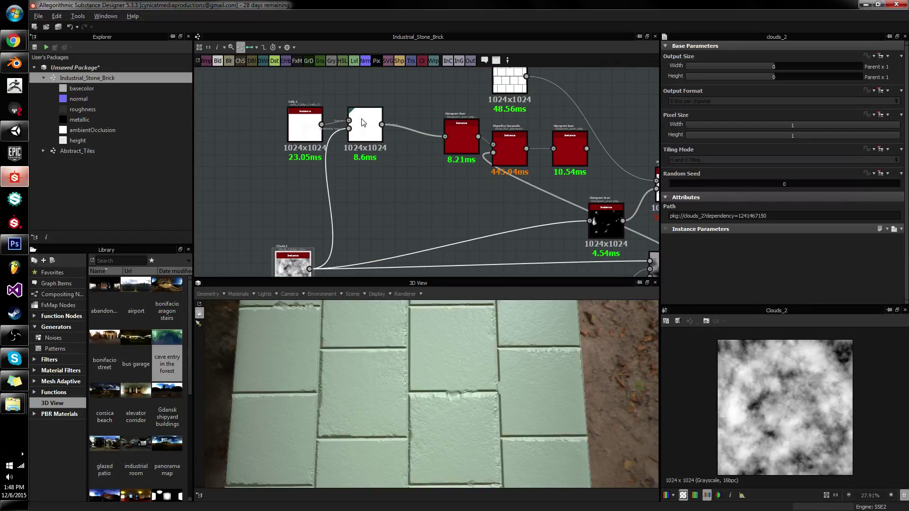
left_click_drag(368, 124, 404, 138)
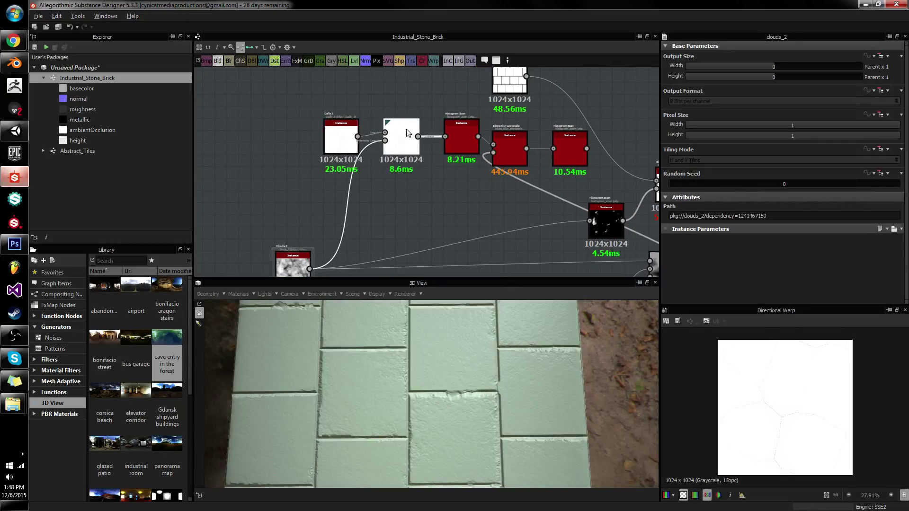
Step: Set the Directional Warp's Warp Angle to 45 degrees, try an Intensity of 512 while previewing the last Histogram Scan, and reduce it to 36.8
left_click_drag(685, 252, 687, 243)
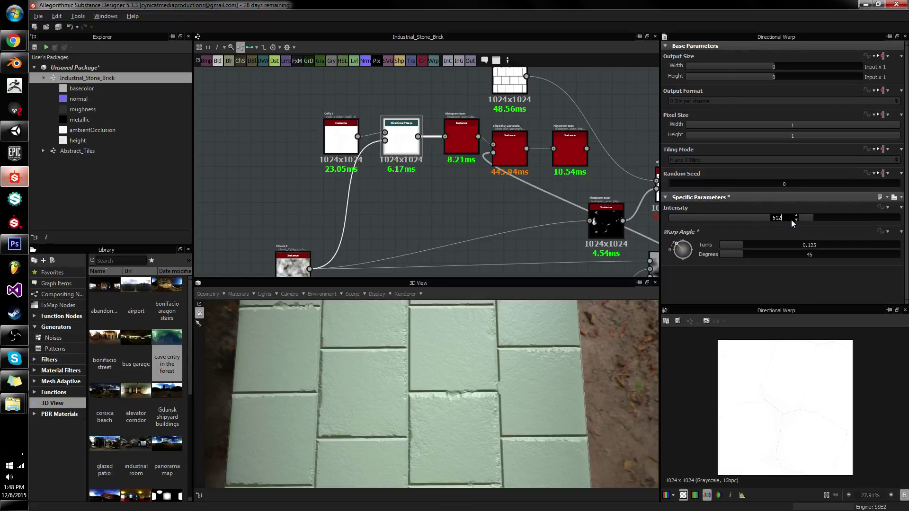
key("Return")
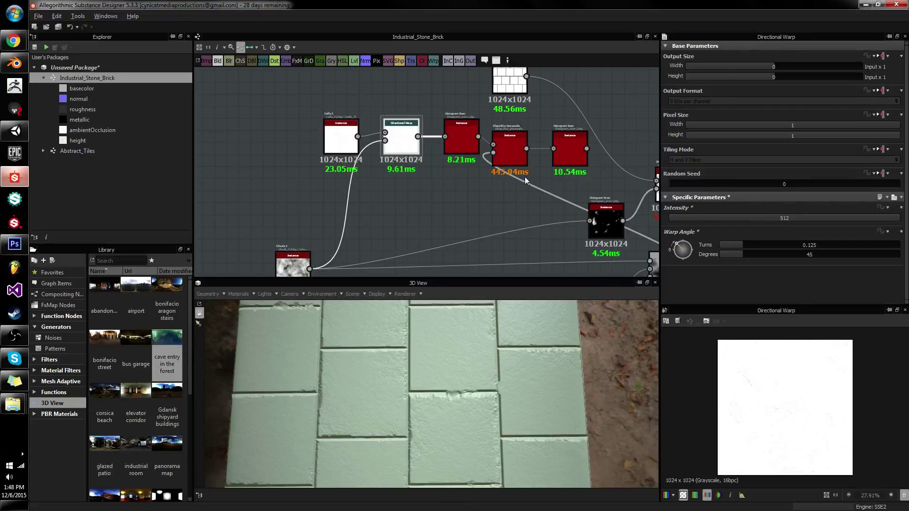
left_click(574, 154)
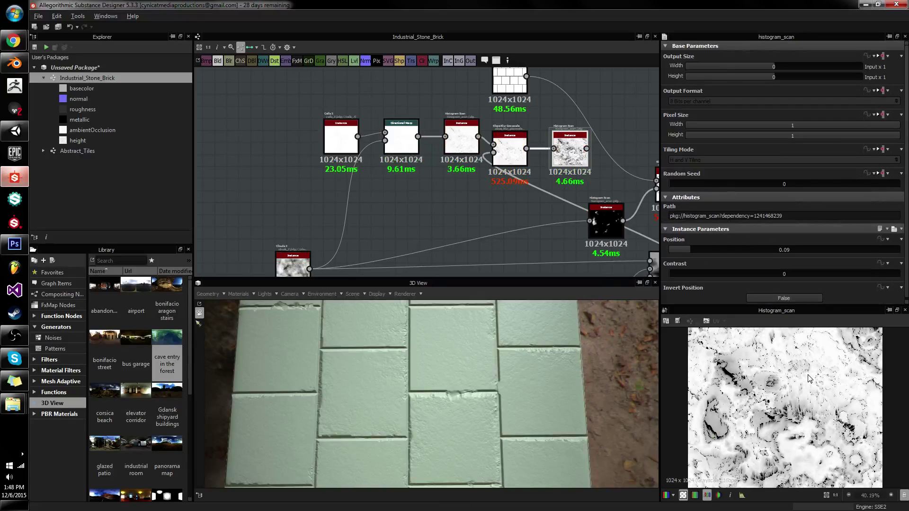
left_click(405, 142)
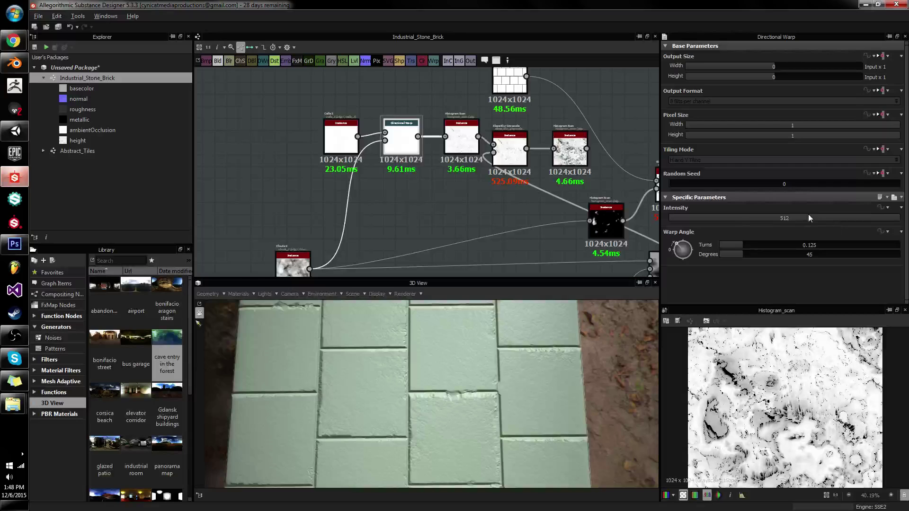
left_click_drag(808, 217, 686, 220)
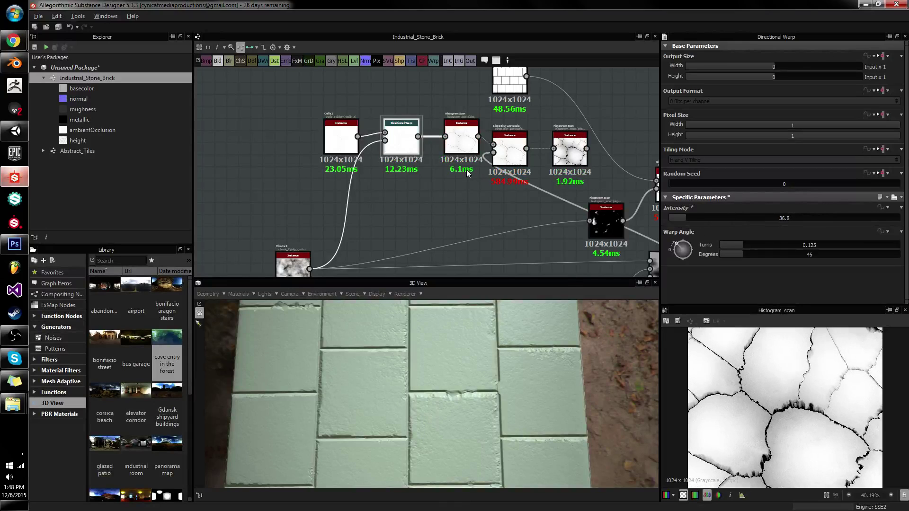
Step: Feed the noise Blend node into the Directional Warp's intensity input in place of Clouds 2 and set the warp's Intensity to 88.31
middle_click_drag(558, 213, 433, 149)
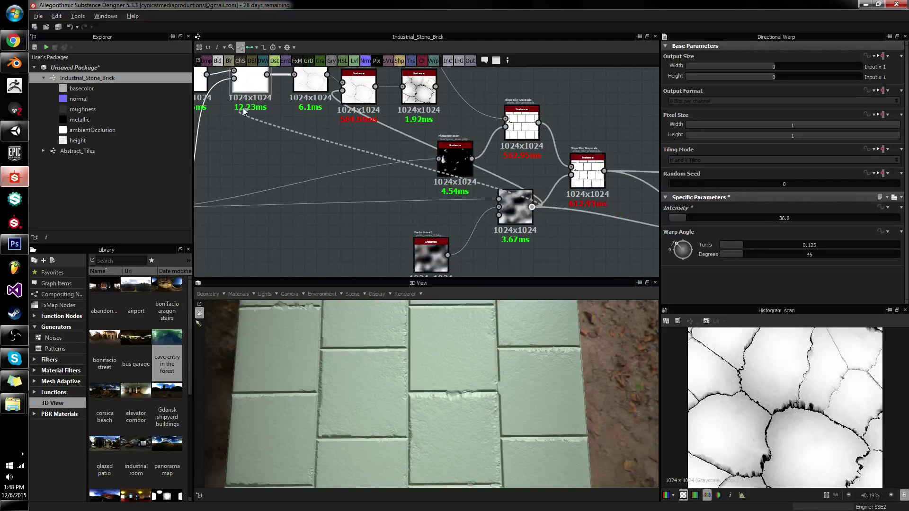
left_click_drag(232, 82, 233, 80)
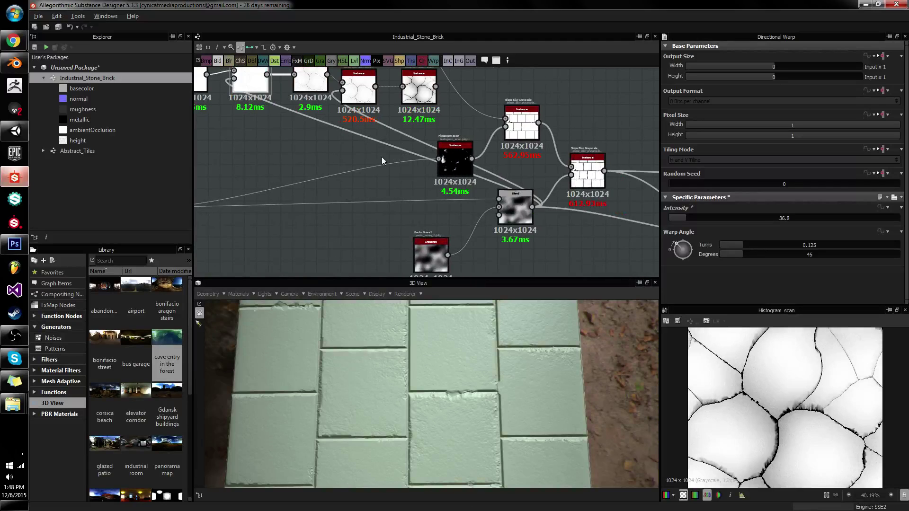
left_click_drag(699, 219, 709, 220)
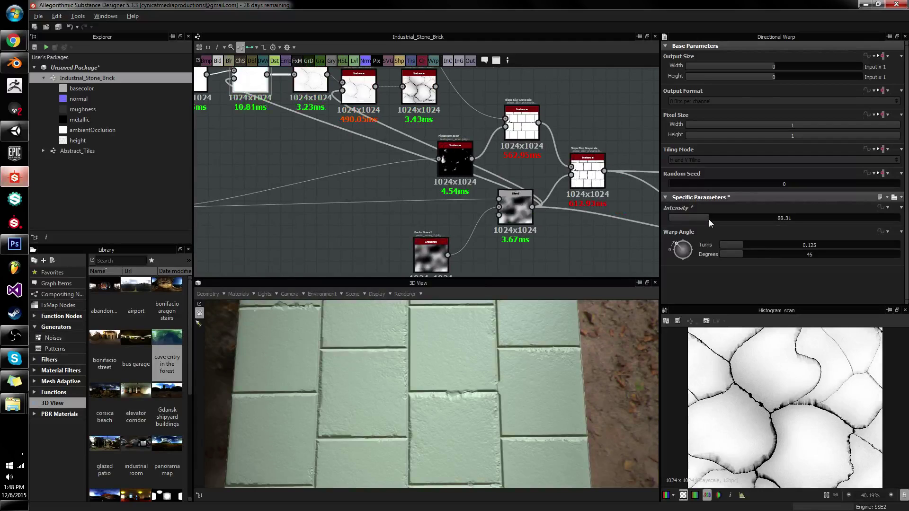
Step: Move the Clouds 2 node back beside the noise Blend node it feeds
scroll(542, 271, "down", 1)
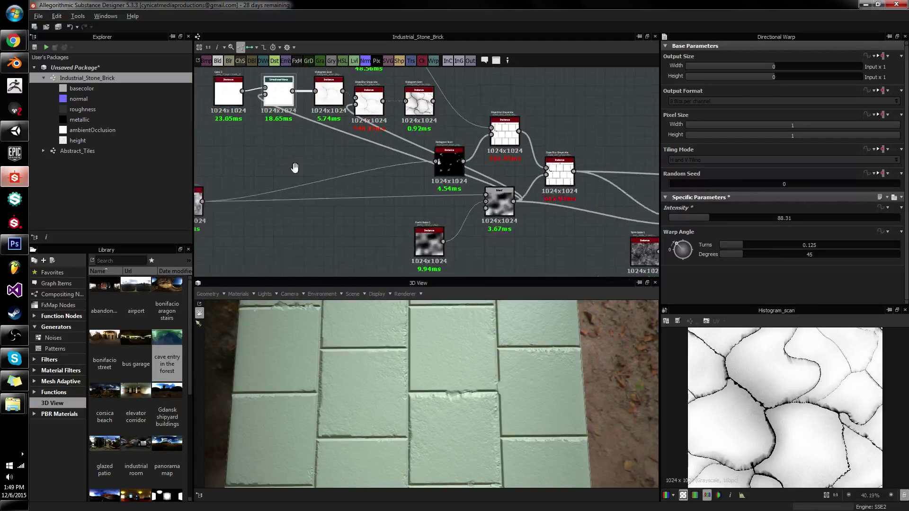
middle_click_drag(294, 166, 317, 215)
left_click_drag(317, 215, 522, 197)
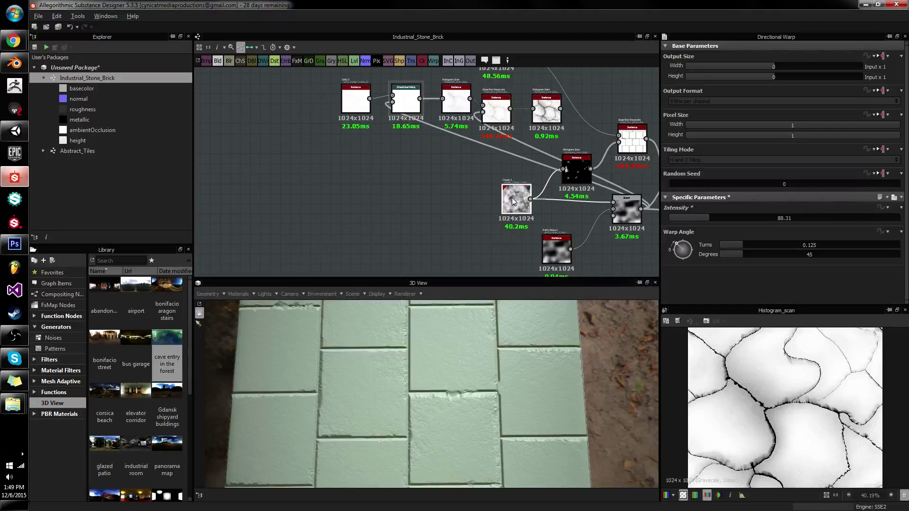
Step: Examine the outputs of Clouds 2, the Directional Warp and the last crack Histogram Scan in the 2D preview
double_click(522, 198)
middle_click_drag(510, 154, 479, 217)
scroll(385, 143, "up", 3)
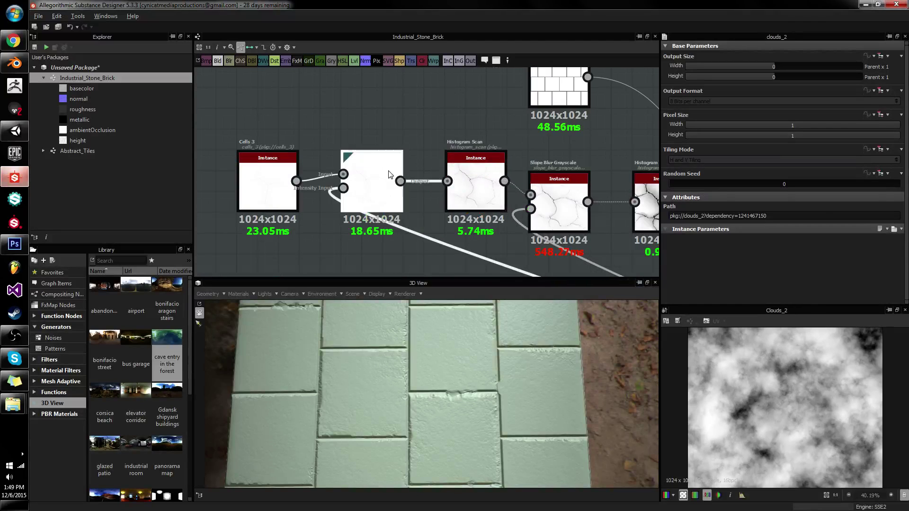
double_click(394, 176)
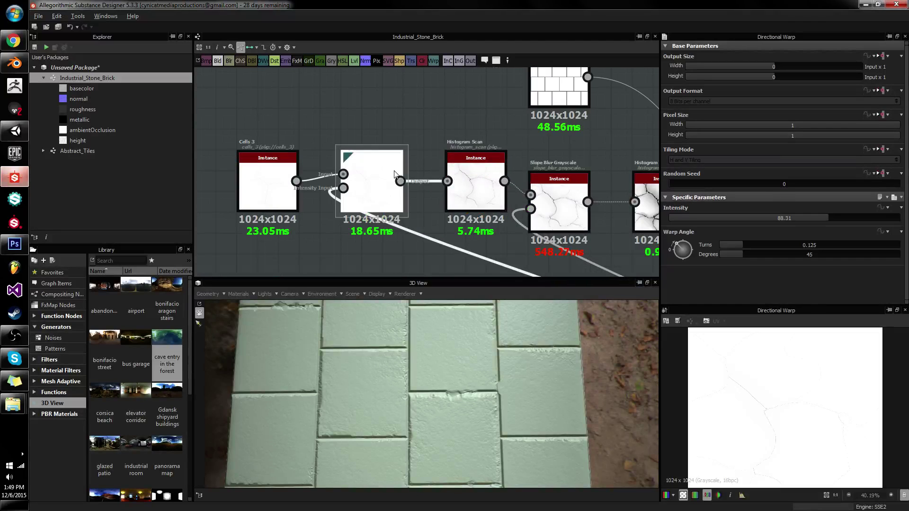
double_click(646, 213)
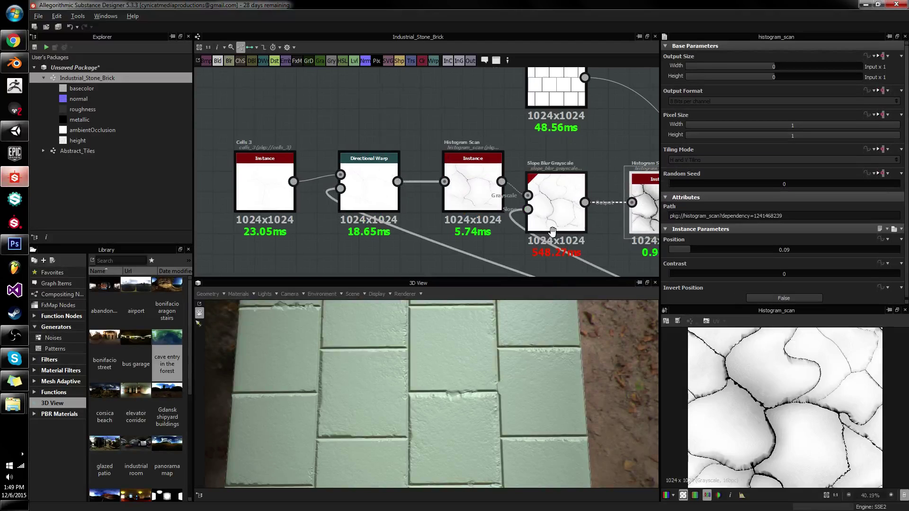
middle_click_drag(615, 198, 393, 210)
scroll(780, 358, "up", 4)
scroll(780, 358, "up", 2)
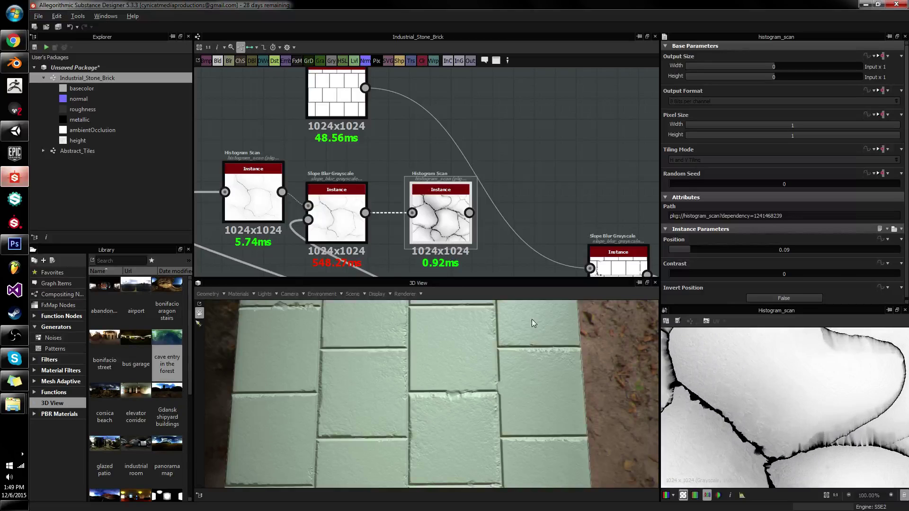
middle_click_drag(252, 216, 514, 192)
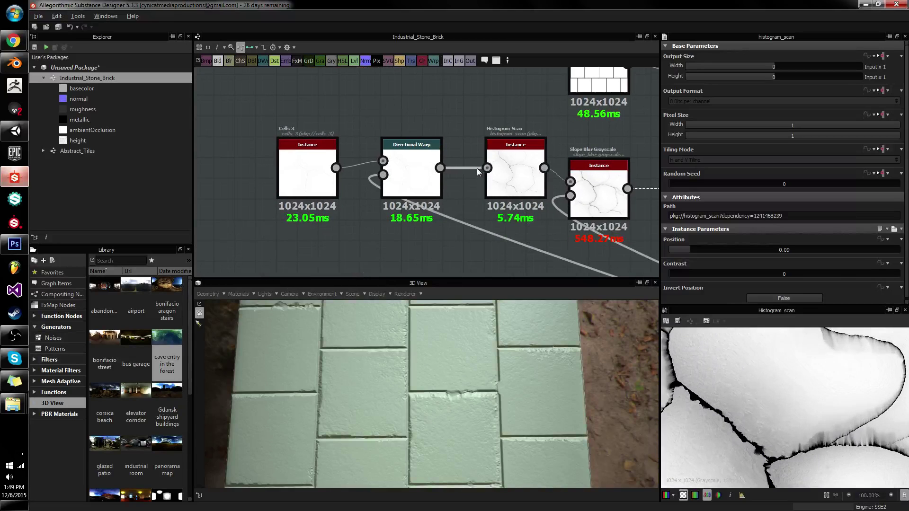
scroll(581, 183, "down", 1)
middle_click_drag(590, 183, 271, 198)
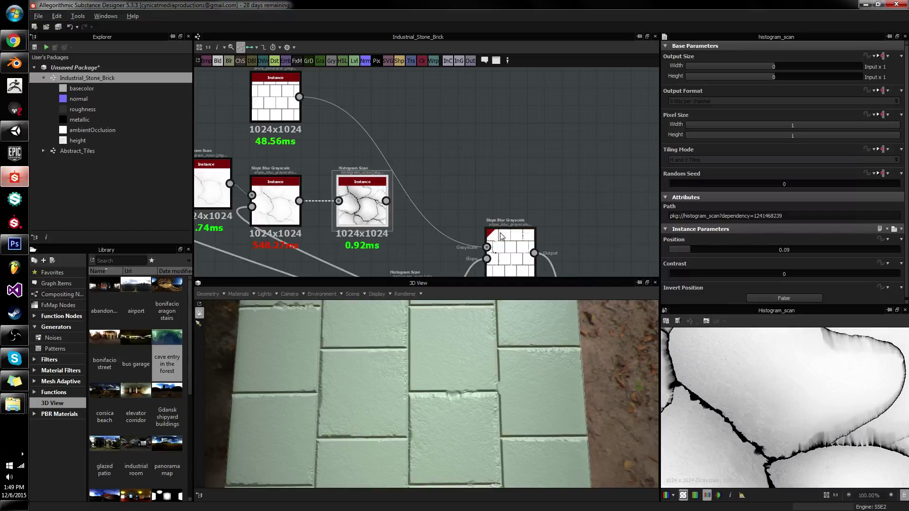
Step: Insert a Blend node between the Brick Generator and its Slope Blur Grayscale, with the crack Histogram Scan as foreground and the bricks as background
left_click_drag(510, 270, 528, 252)
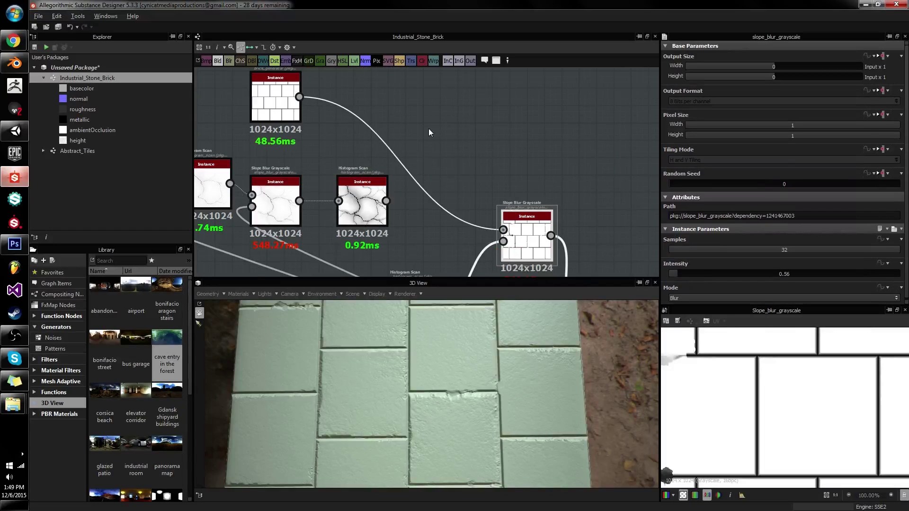
key("space")
left_click(478, 178)
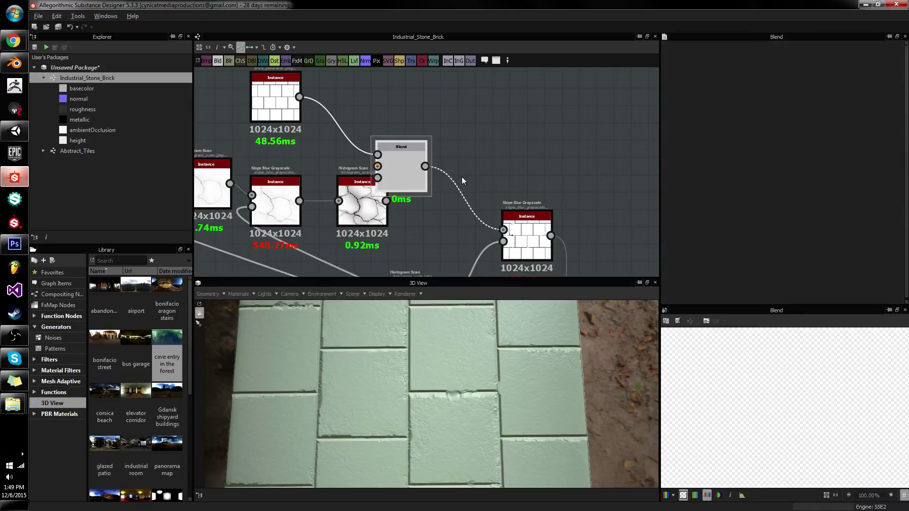
left_click_drag(408, 163, 473, 146)
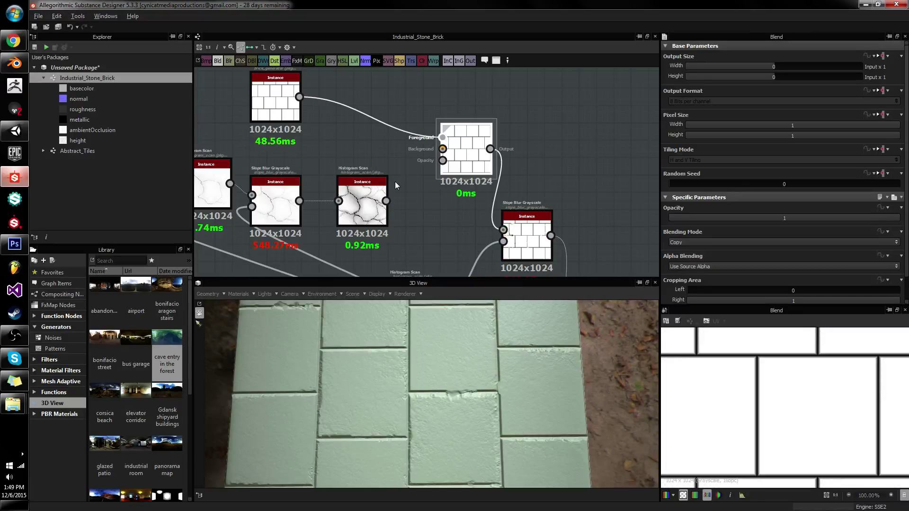
left_click_drag(386, 200, 442, 137)
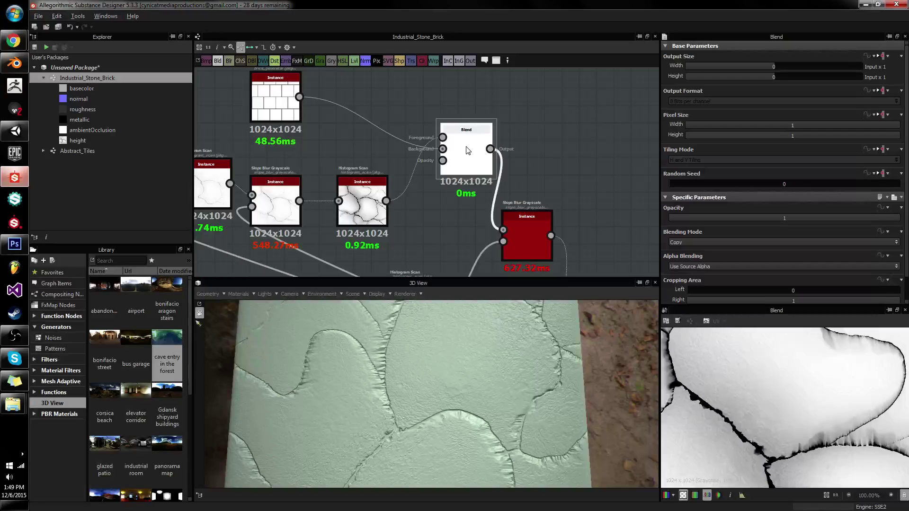
Step: Set the new Blend node's Blending Mode to Min (Darken) to combine the cracks with the bricks
left_click_drag(489, 403, 525, 387)
scroll(523, 386, "down", 3)
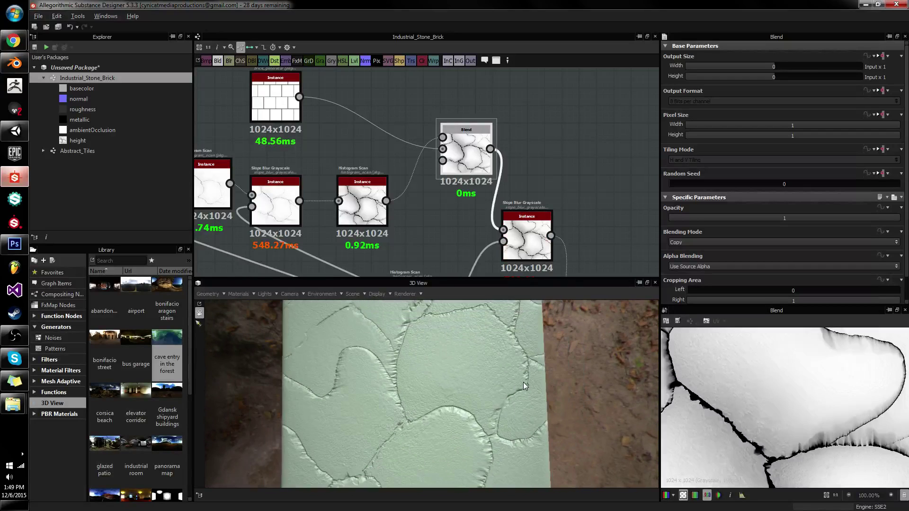
scroll(524, 386, "down", 2)
left_click(695, 242)
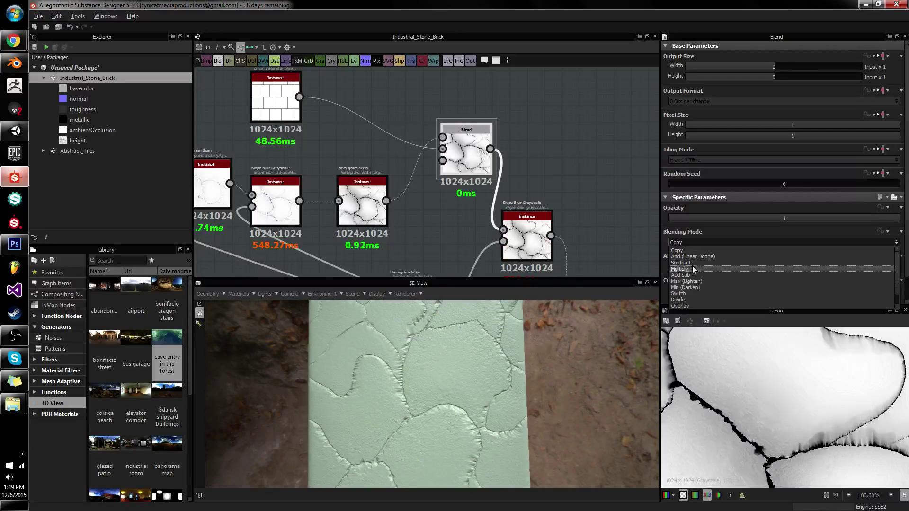
left_click(685, 288)
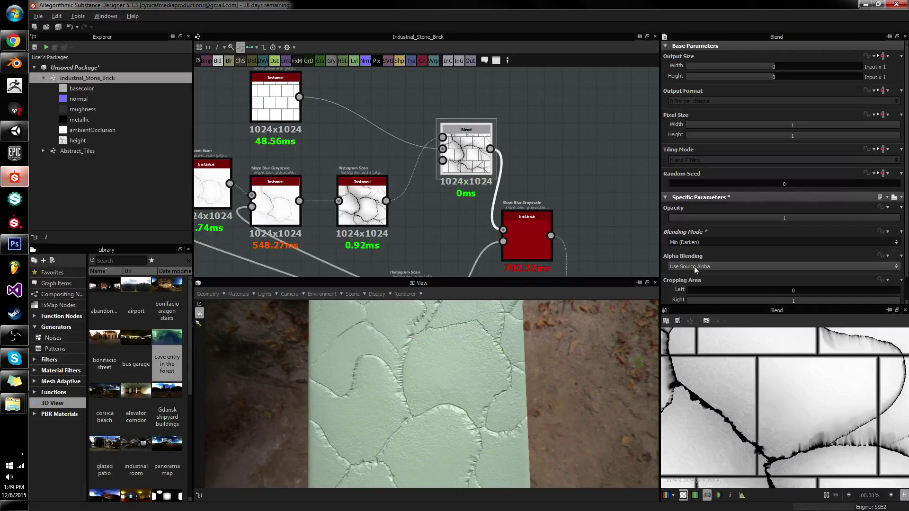
Step: Try an Opacity of 0.5 on the crack and brick Blend and undo it
left_click(785, 218)
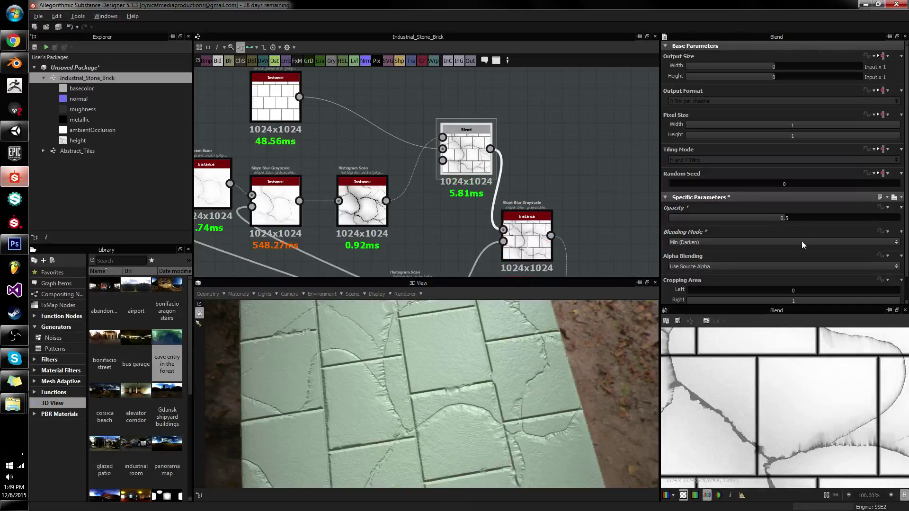
key("ctrl+z")
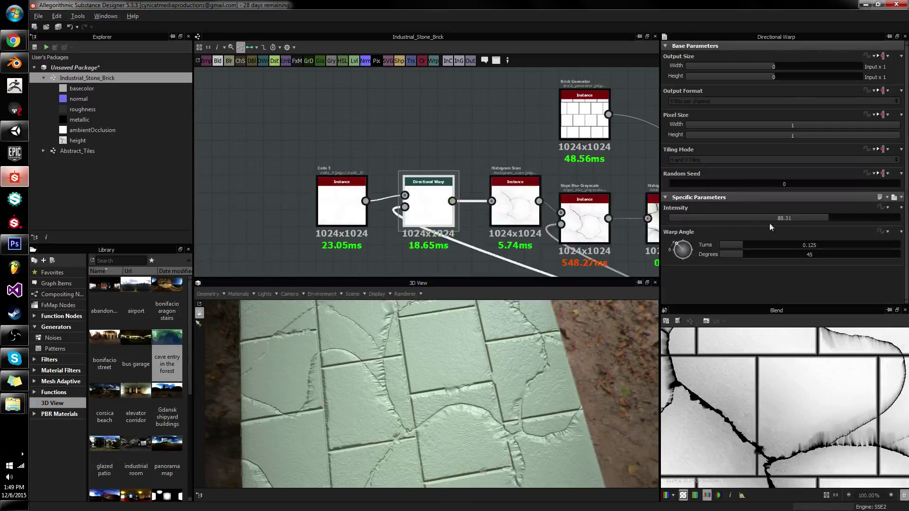
Step: Set the Directional Warp's Intensity to 57.3 and review the crack and brick Blend
left_click(772, 219)
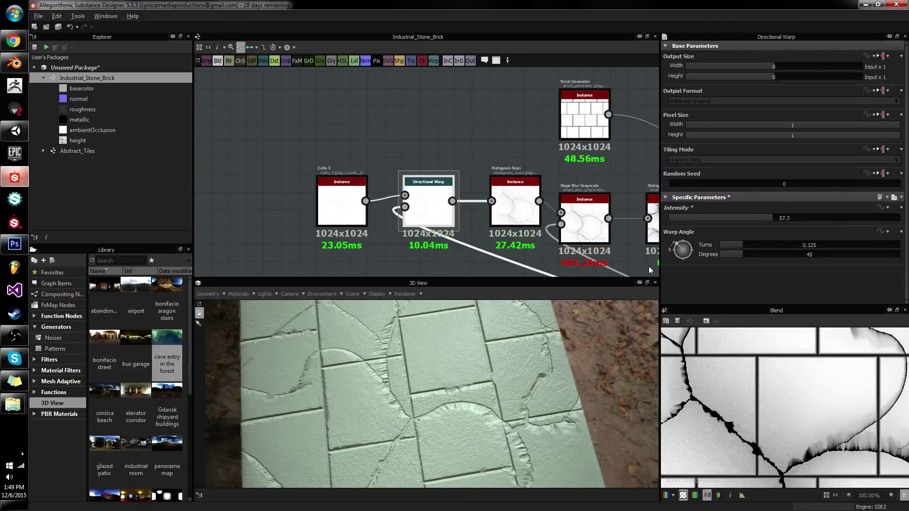
middle_click_drag(627, 215, 419, 208)
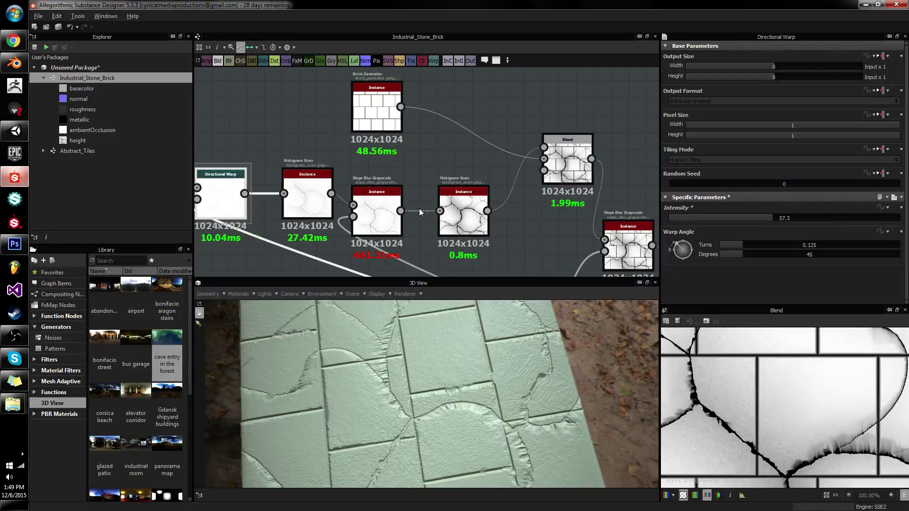
left_click(563, 173)
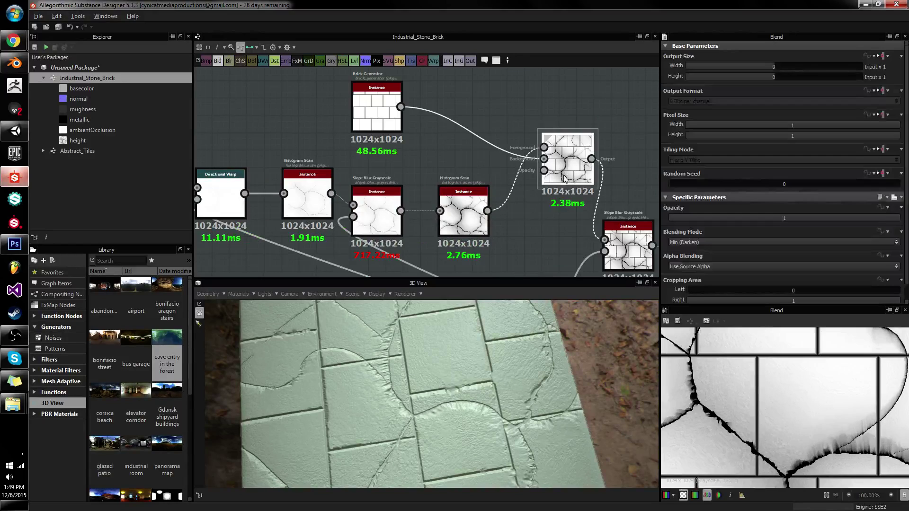
Step: Set the Position of the Histogram Scan feeding the crack and brick Blend to 0.26
left_click(460, 212)
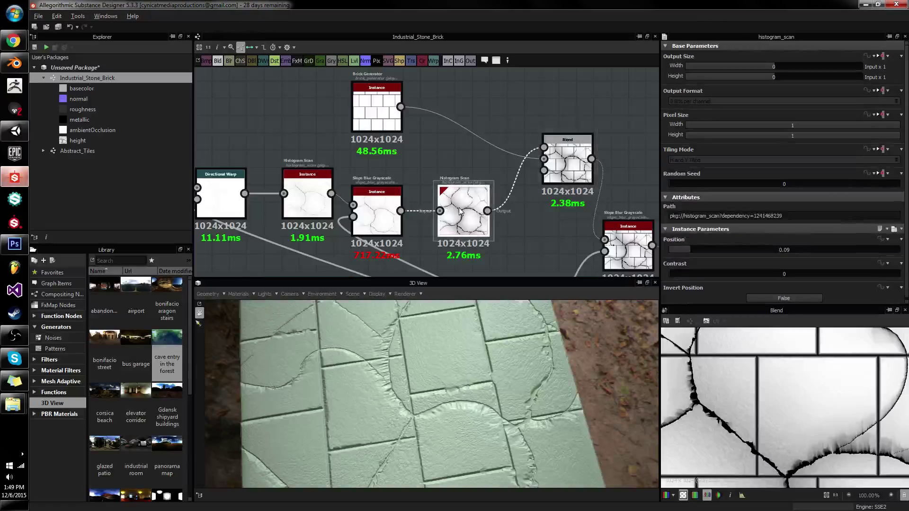
left_click(708, 250)
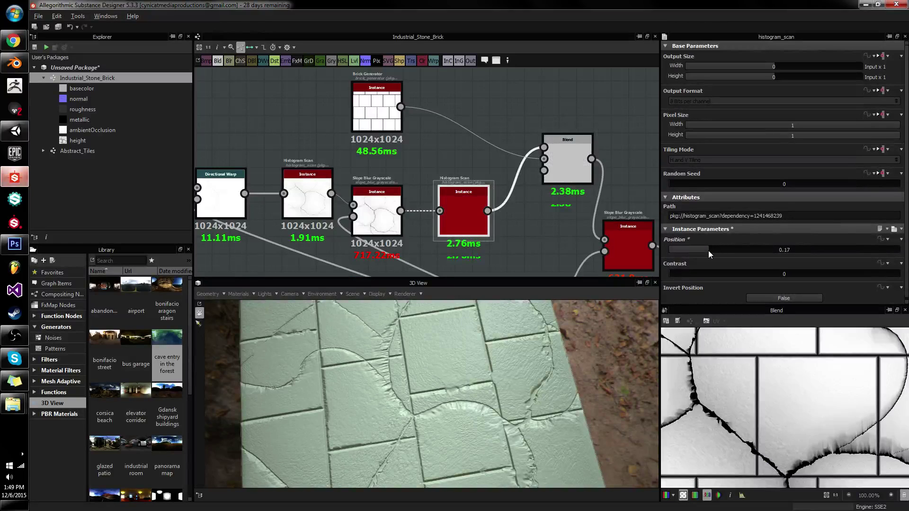
left_click_drag(708, 251, 729, 254)
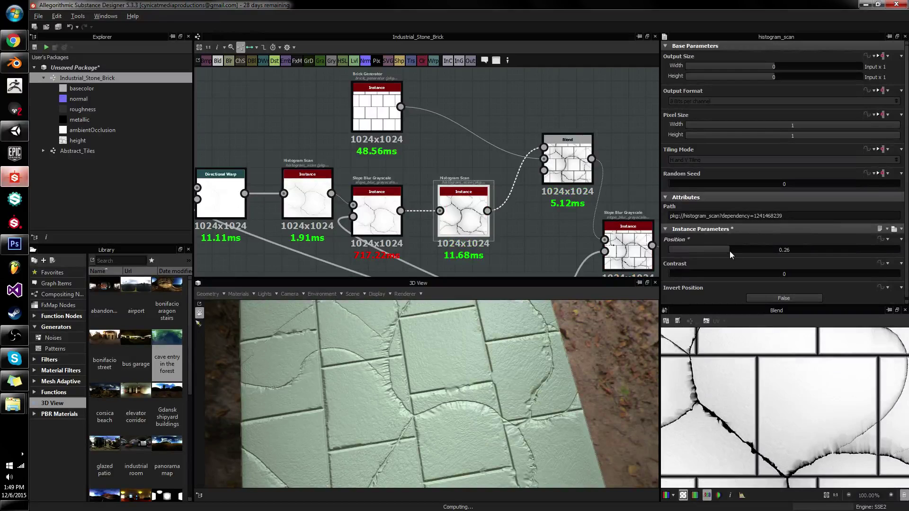
Step: Inspect the cracks up close on the 3D model and compare the Brick Generator's output with the Blend's
left_click_drag(445, 384, 474, 378)
double_click(380, 109)
scroll(495, 347, "up", 6)
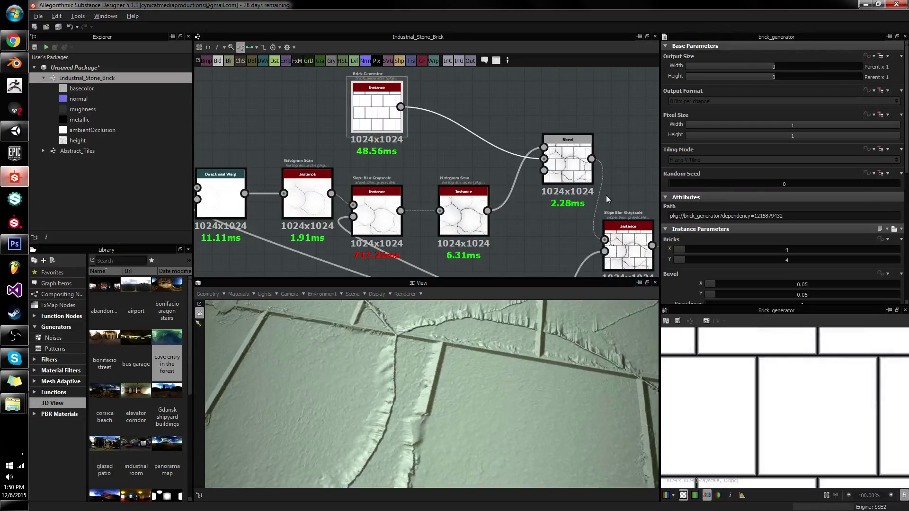
double_click(567, 164)
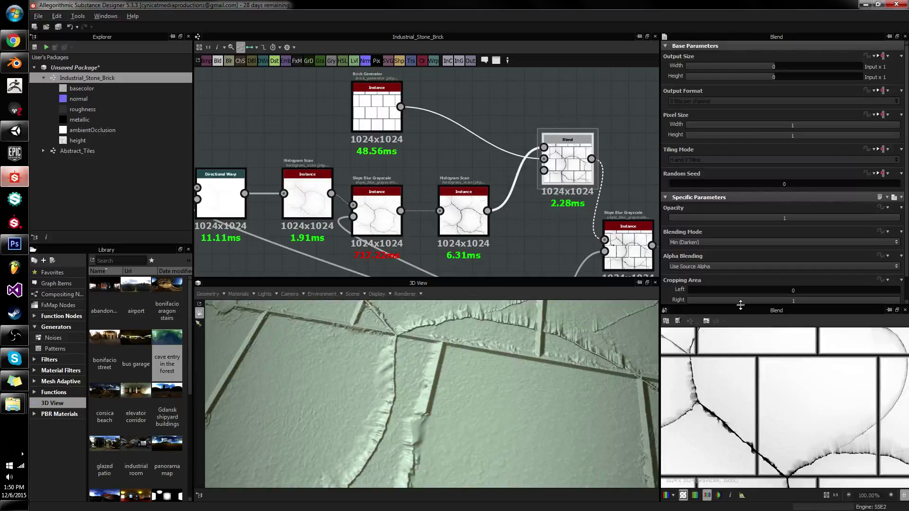
Step: Set the Brick Generator's Slope X to 0.55 and Slope Y to 0.51 and review the tilted bricks in 3D
double_click(377, 112)
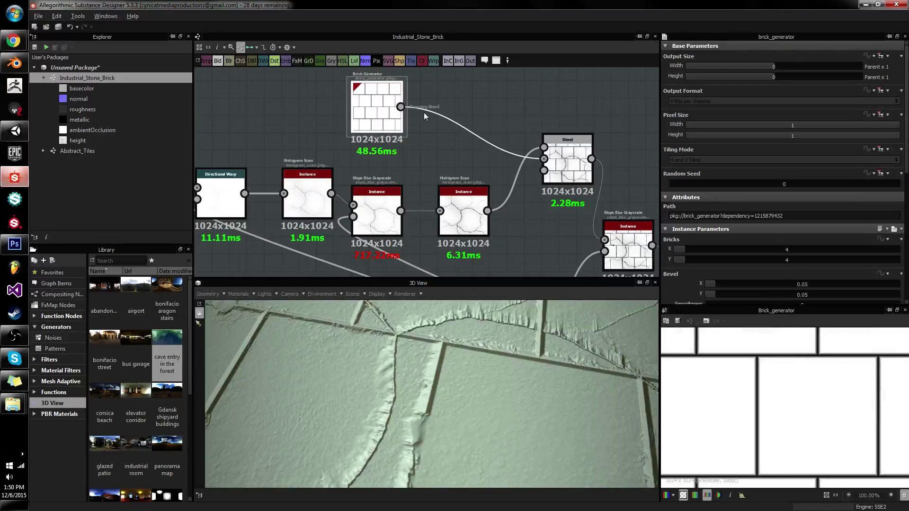
scroll(771, 253, "down", 2)
scroll(767, 254, "down", 4)
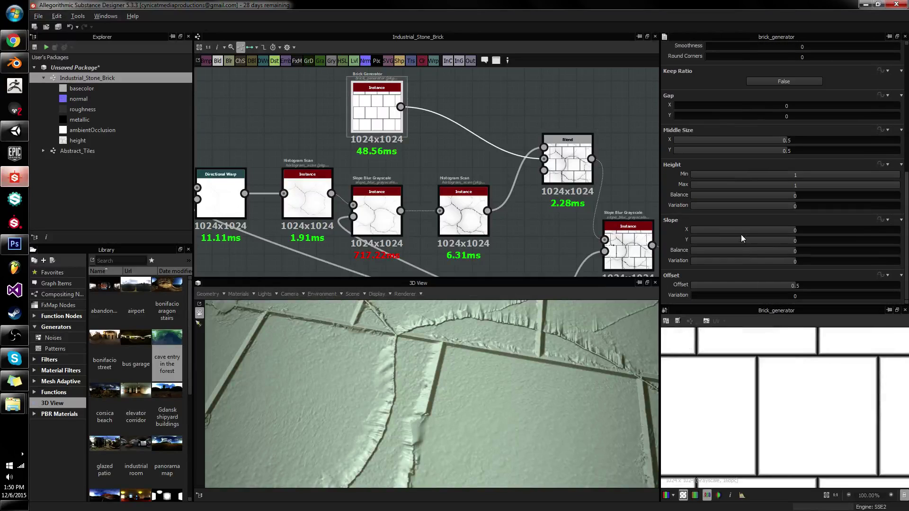
left_click(884, 231)
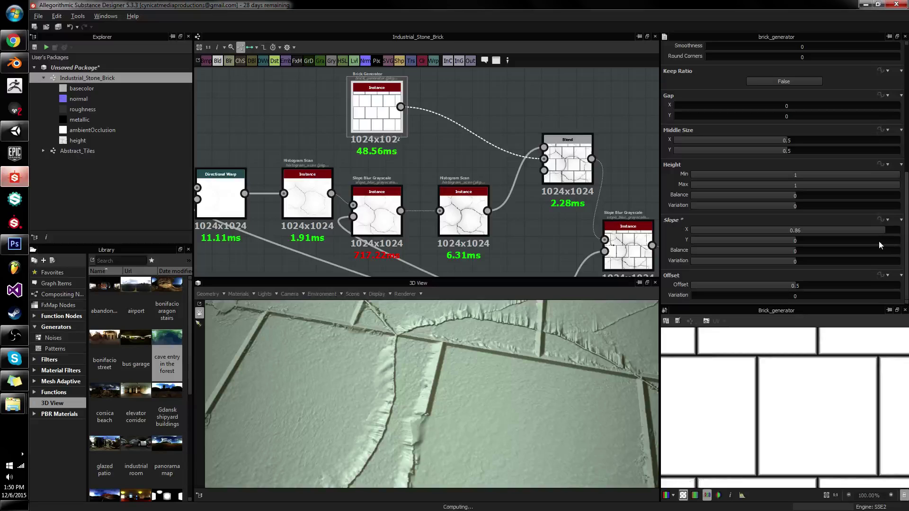
left_click(879, 241)
left_click(848, 240)
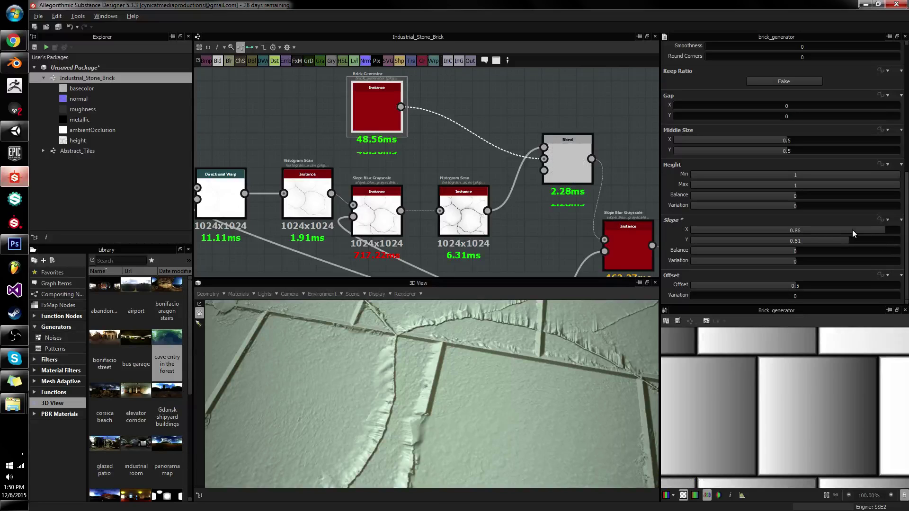
left_click(852, 229)
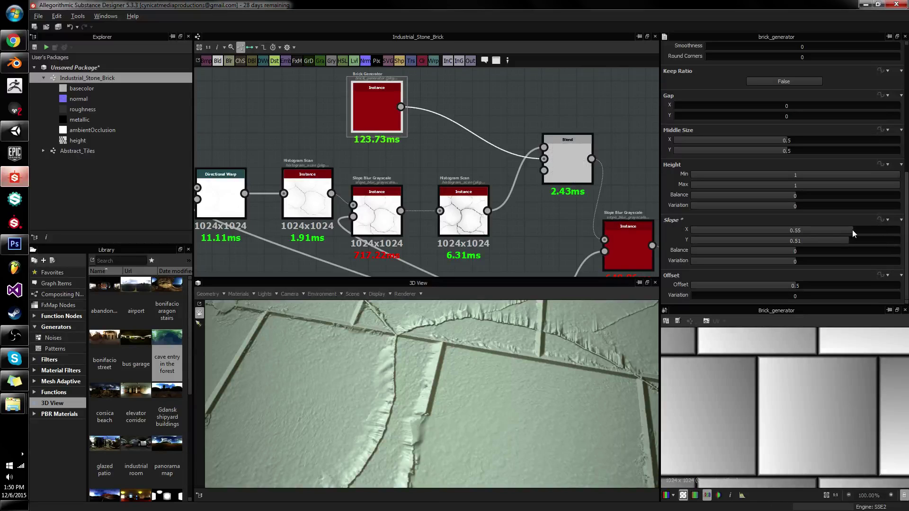
scroll(543, 311, "down", 3)
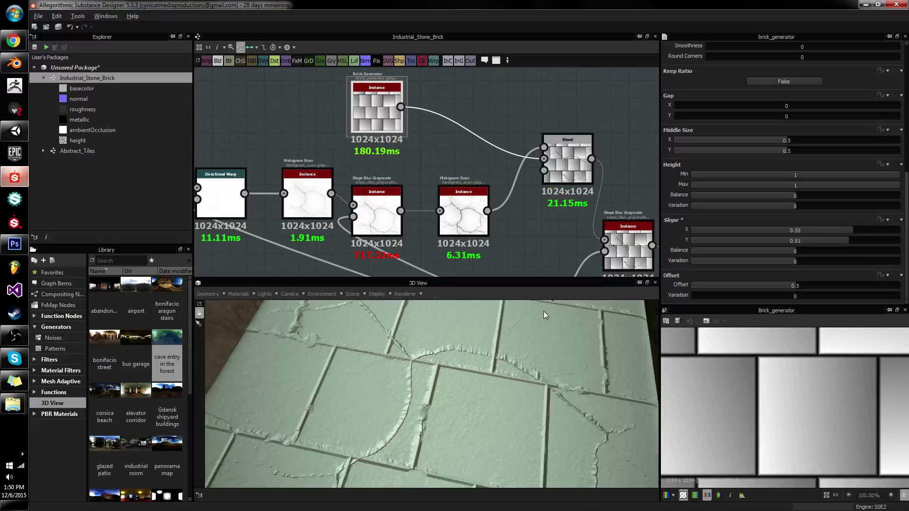
left_click_drag(544, 311, 474, 355)
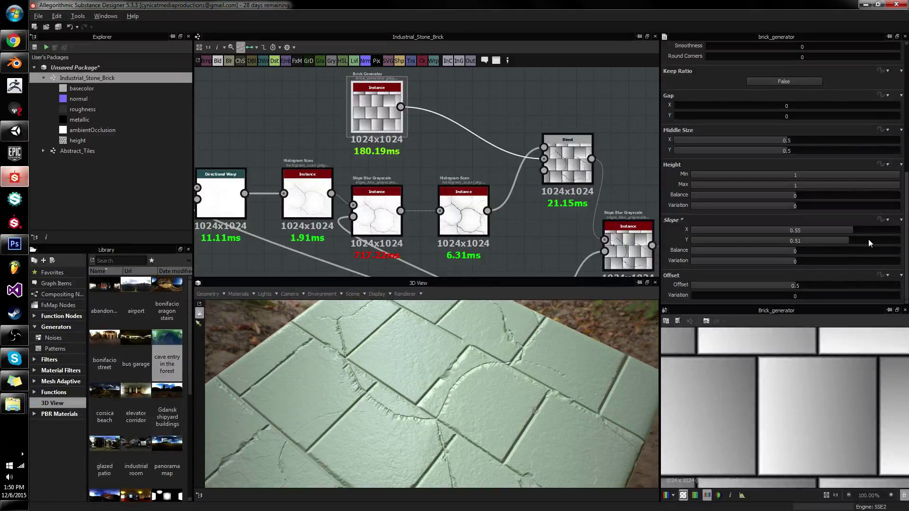
Step: Set the Brick Generator's Slope Y to 0.48 and its Slope Variation to 1, checking the bricks on the model
left_click(868, 239)
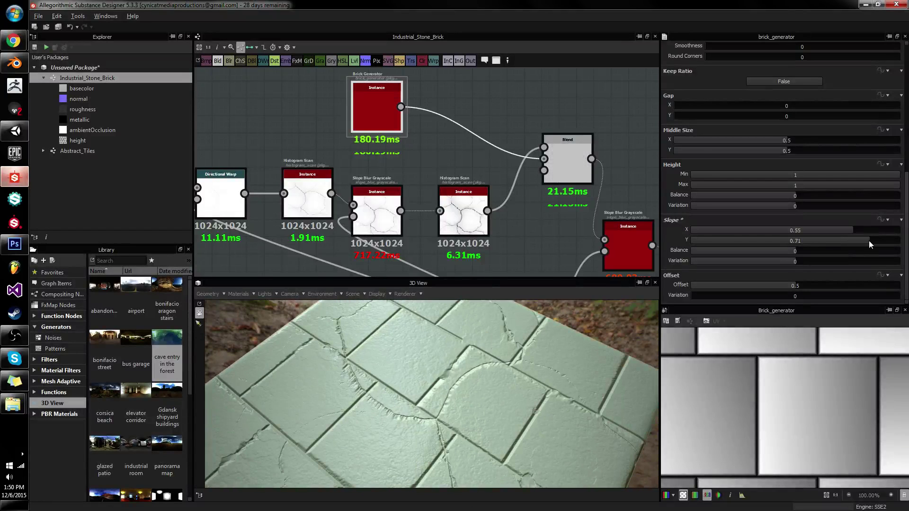
left_click(845, 240)
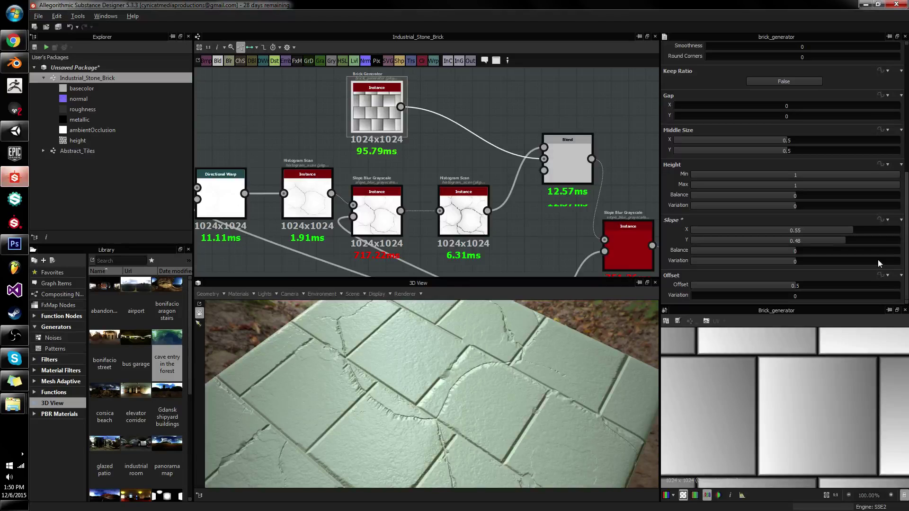
left_click_drag(878, 259, 907, 263)
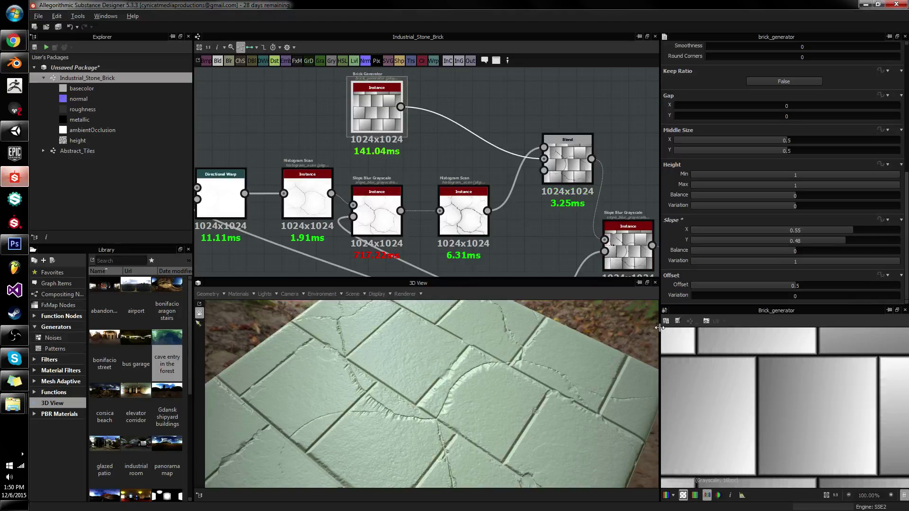
left_click_drag(544, 374, 461, 398)
scroll(461, 396, "up", 3)
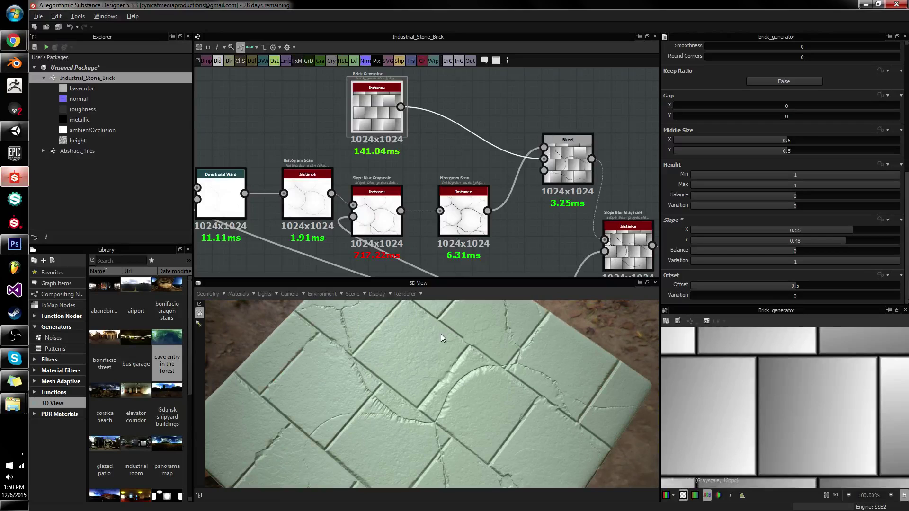
Step: Set the Intensity of the Slope Blur Grayscale in the crack chain to 8.25
left_click(454, 183)
scroll(455, 183, "up", 1)
left_click(464, 206)
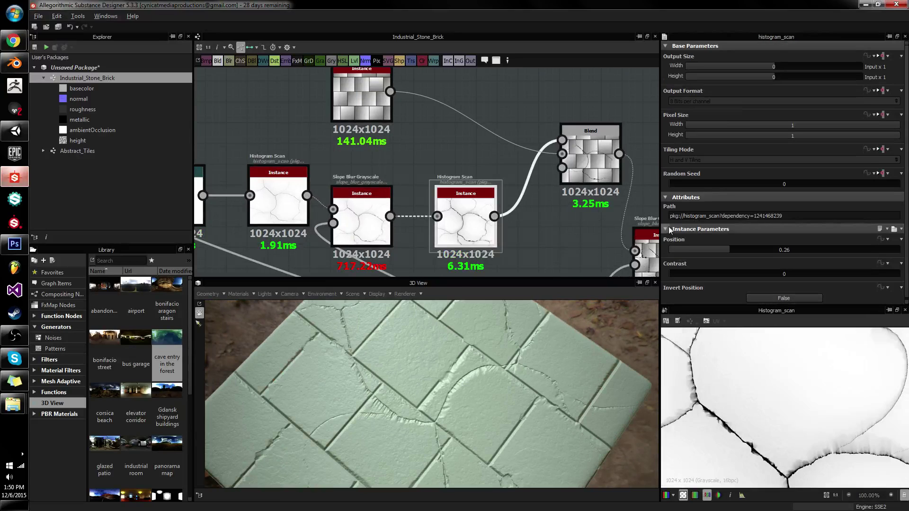
middle_click_drag(359, 222, 431, 181)
scroll(484, 203, "down", 1)
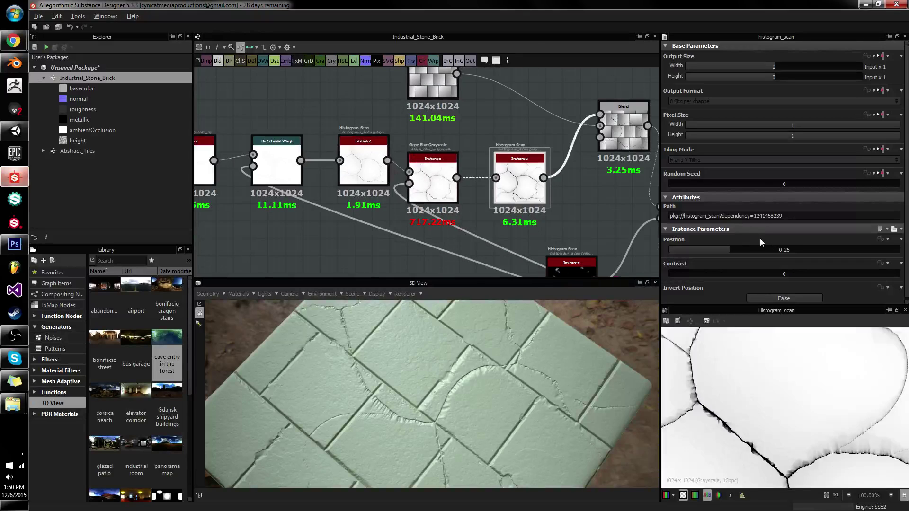
middle_click_drag(304, 153, 347, 155)
left_click(467, 183)
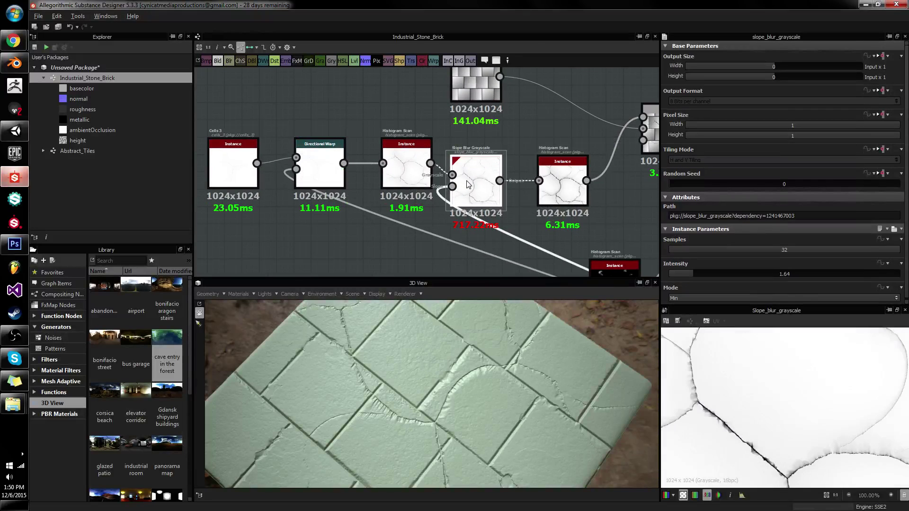
left_click_drag(699, 273, 798, 273)
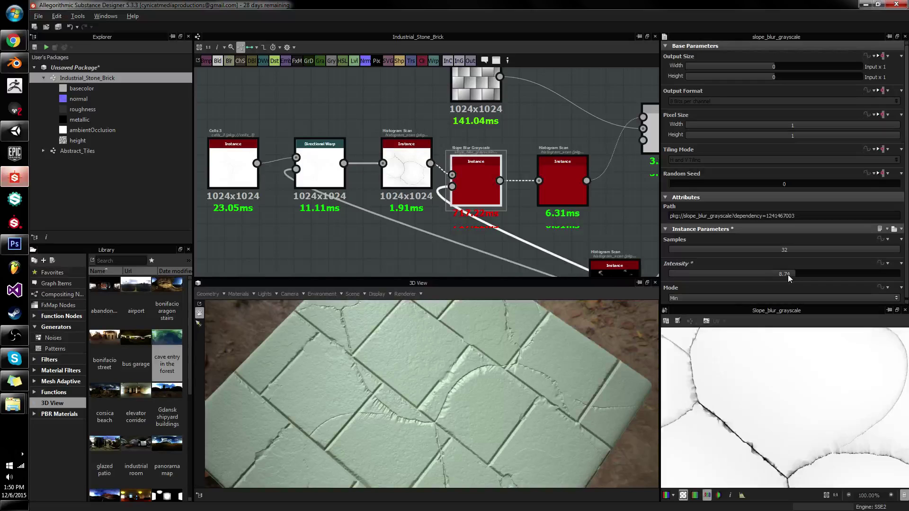
left_click_drag(559, 363, 473, 335)
Step: Feed the clouds noise into the Directional Warp's intensity input instead of the Blend output and review the cracks in 3D
scroll(392, 189, "down", 3)
middle_click_drag(413, 219, 393, 150)
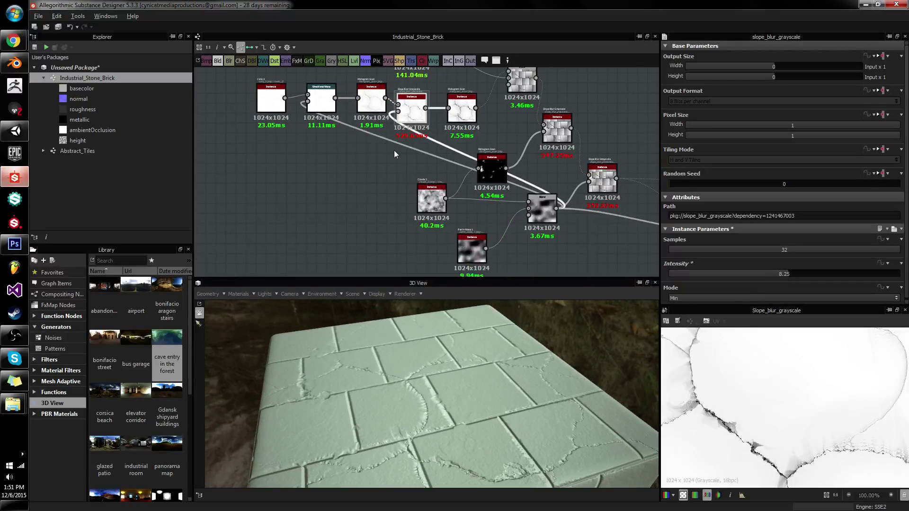
left_click_drag(383, 173, 307, 101)
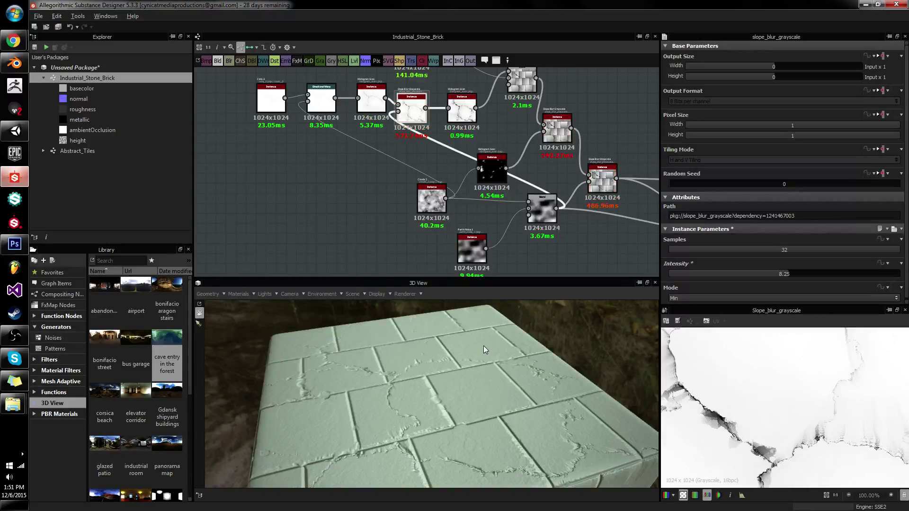
left_click_drag(484, 345, 573, 413)
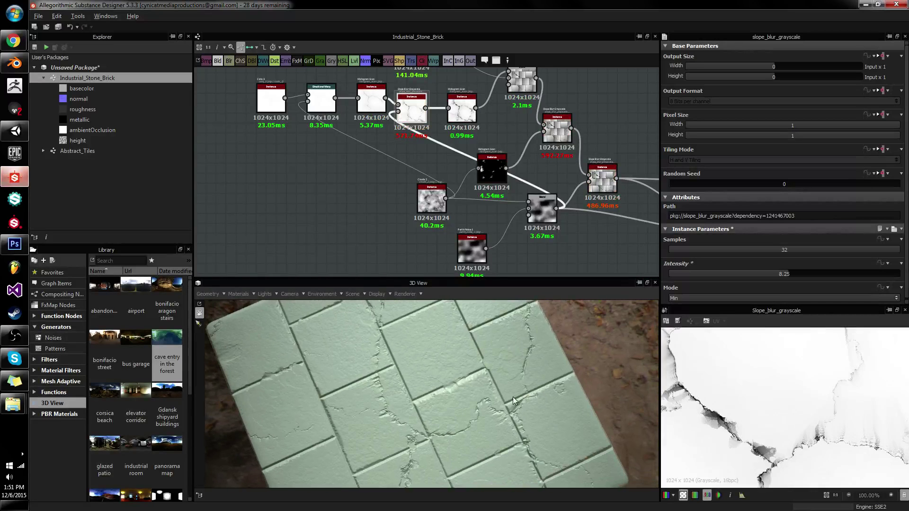
left_click_drag(513, 396, 520, 360)
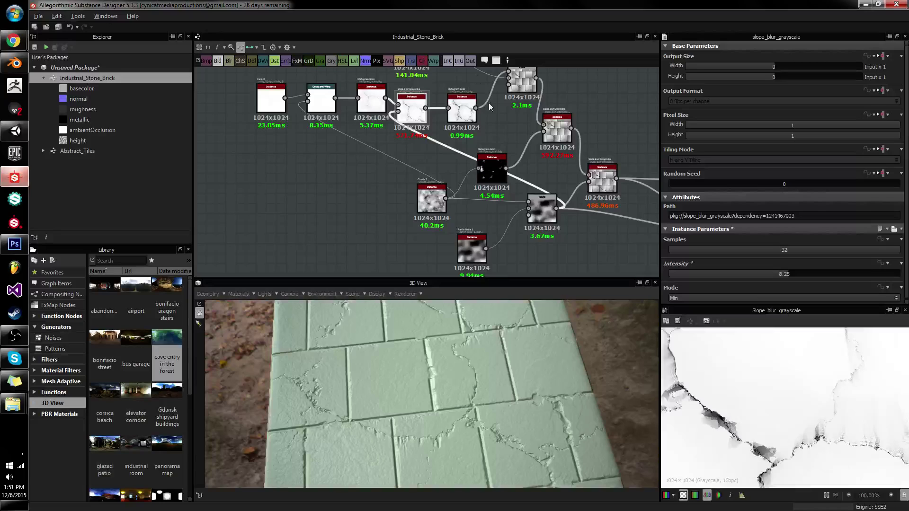
Step: Set the Position of the Histogram Scan feeding the crack and brick Blend to 0.39 and check the model
left_click(468, 108)
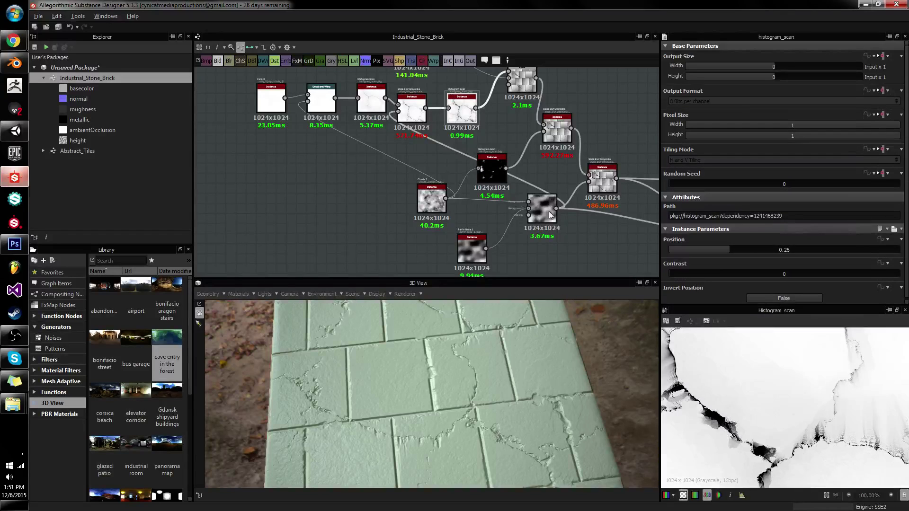
left_click_drag(719, 245, 757, 251)
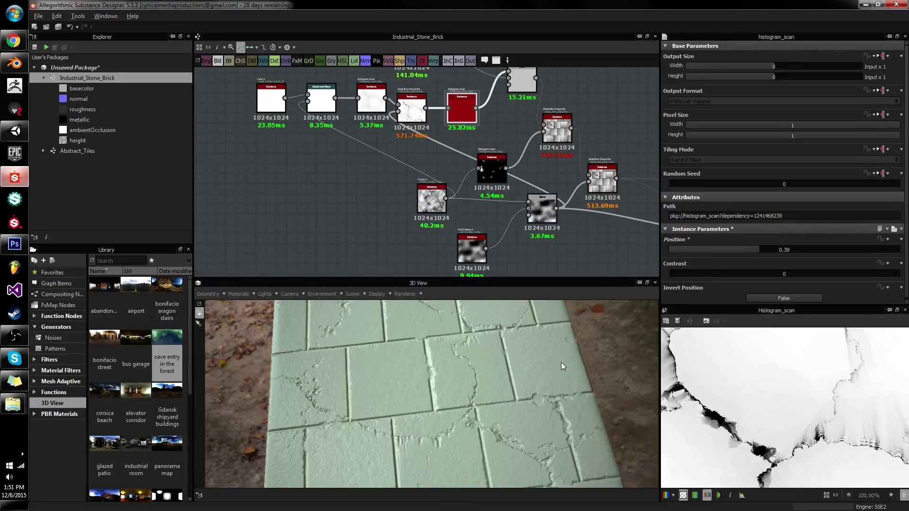
left_click_drag(540, 371, 482, 385)
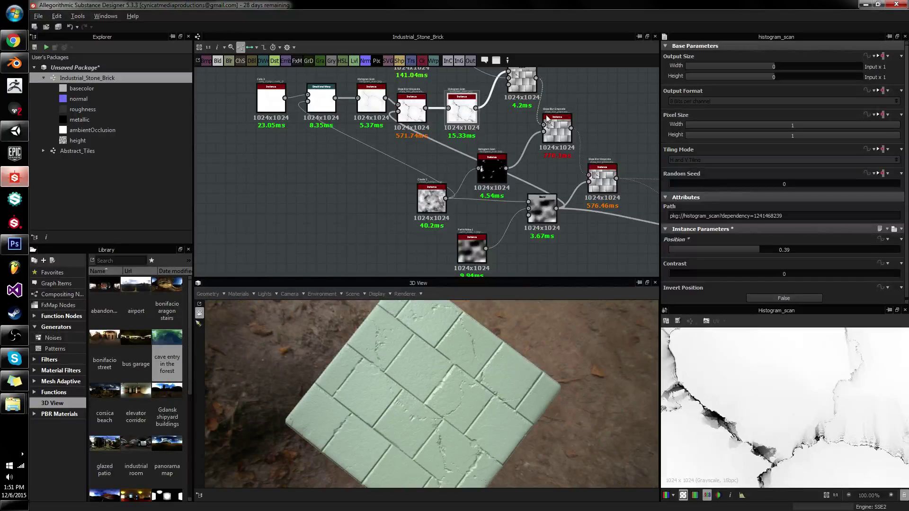
Step: Try an Opacity of 0.51 on the crack and brick Blend and inspect the cracks on the model
left_click(555, 124)
middle_click_drag(554, 124, 544, 189)
scroll(544, 189, "up", 3)
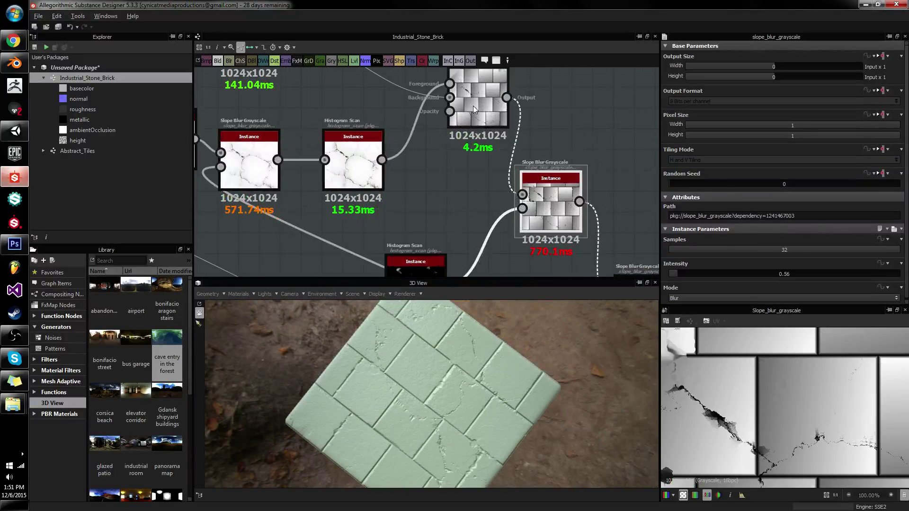
left_click(466, 95)
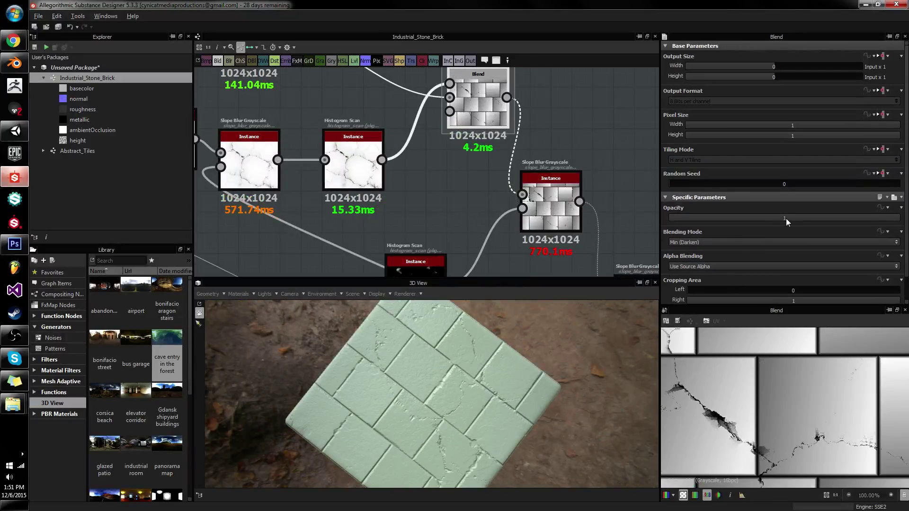
left_click(785, 217)
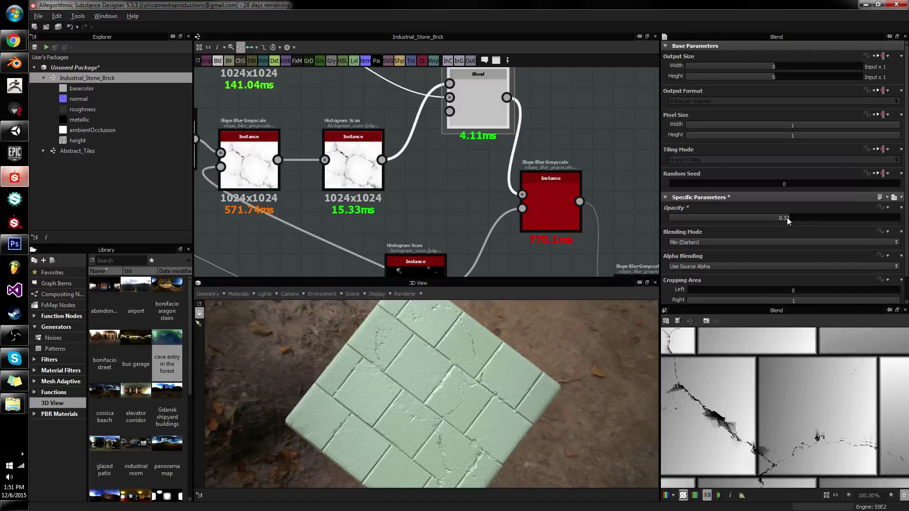
left_click_drag(473, 326, 497, 351)
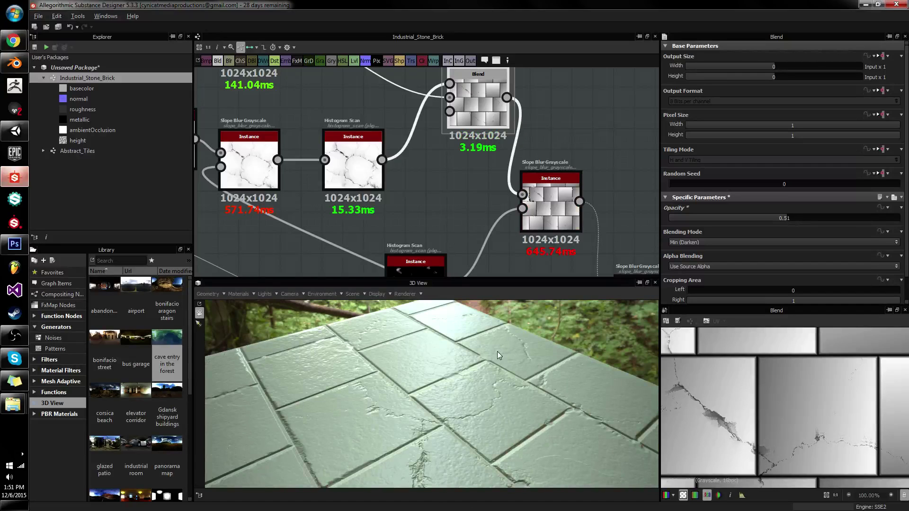
left_click_drag(477, 367, 532, 399)
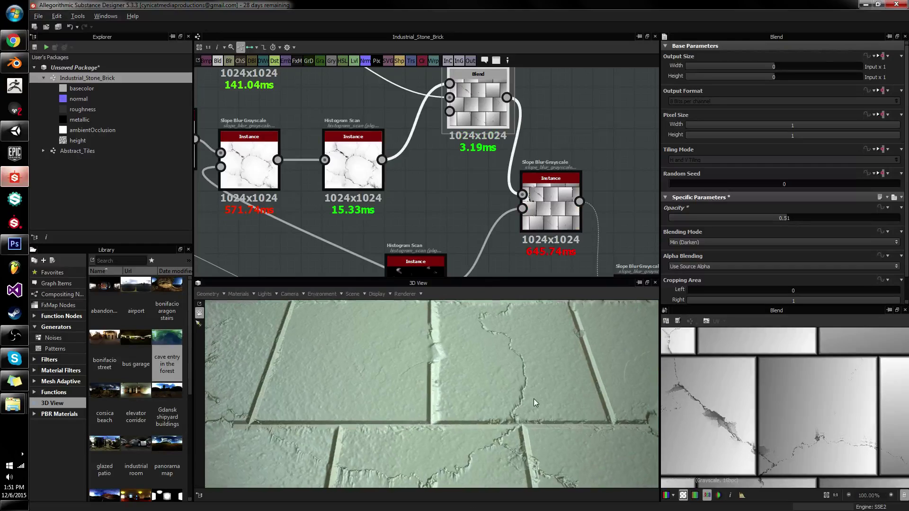
Step: Set the crack and brick Blend's Opacity to 0.26 and examine the softened cracks up close on the model
left_click(728, 217)
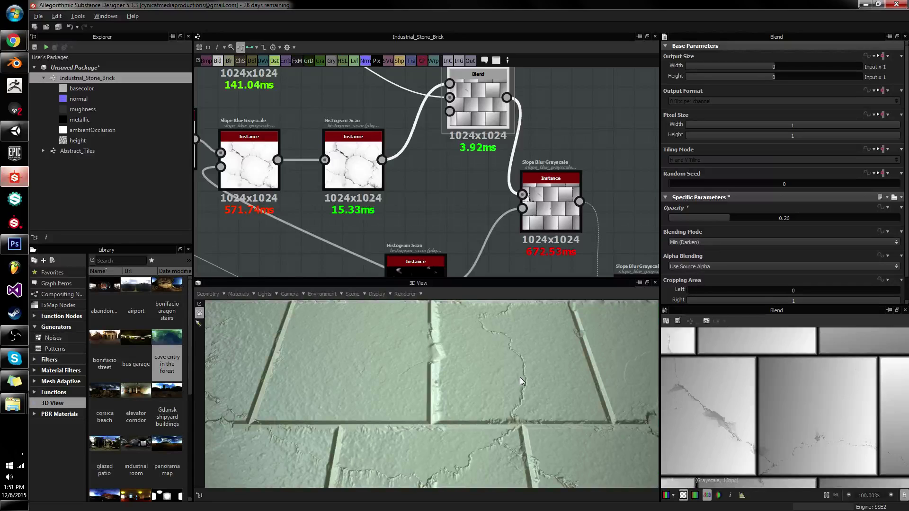
scroll(520, 377, "down", 3)
left_click_drag(520, 377, 481, 381)
scroll(471, 434, "down", 3)
scroll(481, 382, "up", 4)
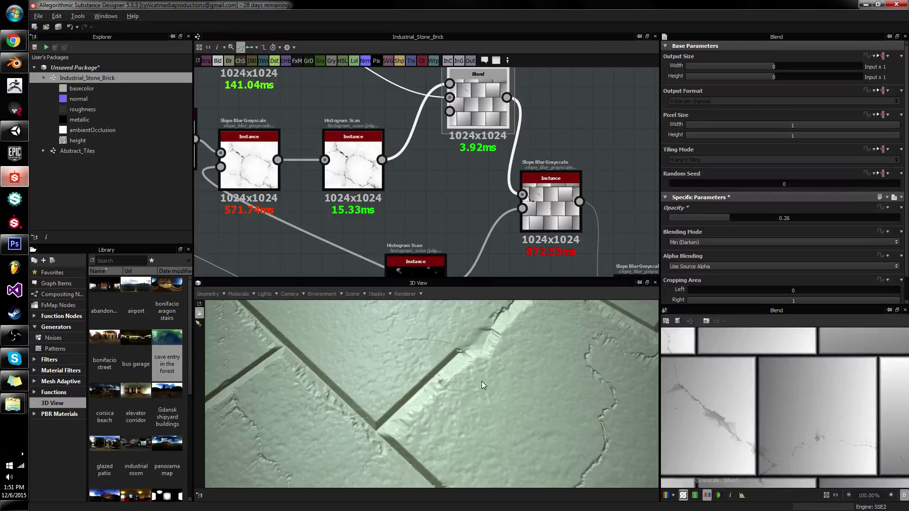
scroll(482, 379, "down", 4)
middle_click_drag(402, 137, 452, 147)
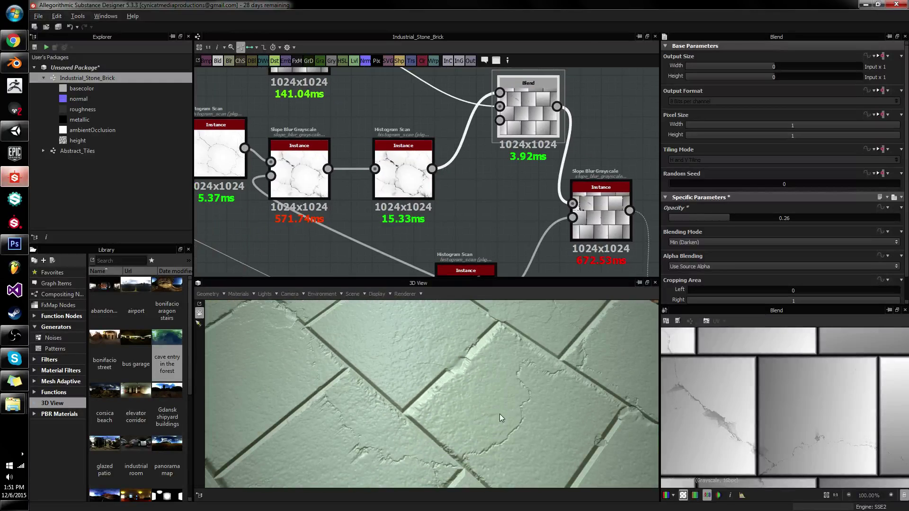
left_click_drag(499, 414, 524, 388)
right_click_drag(525, 388, 522, 330)
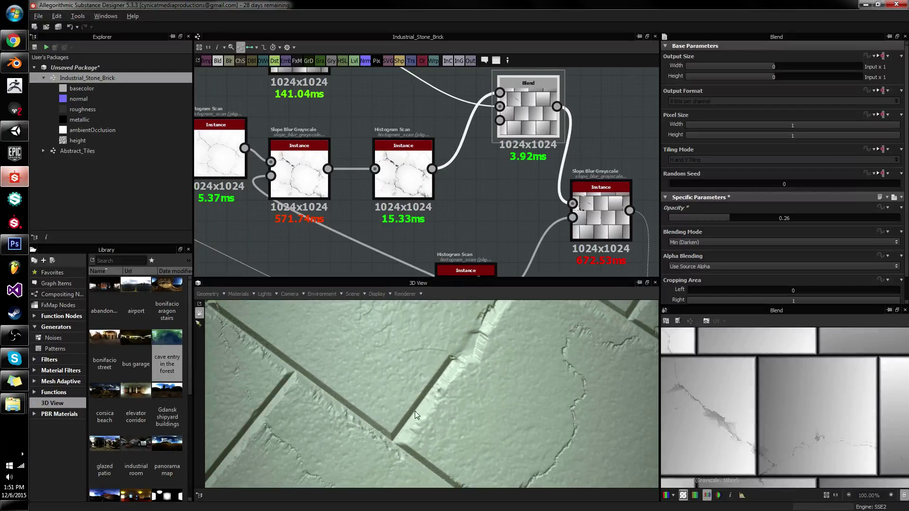
right_click_drag(318, 336, 392, 329)
scroll(339, 179, "down", 1)
Step: Review the Brick Generator's parameters and add a Tile Random node beside it
middle_click_drag(339, 179, 507, 198)
scroll(448, 355, "down", 5)
middle_click_drag(413, 175, 416, 209)
left_click(488, 104)
left_click(488, 104)
scroll(751, 245, "down", 10)
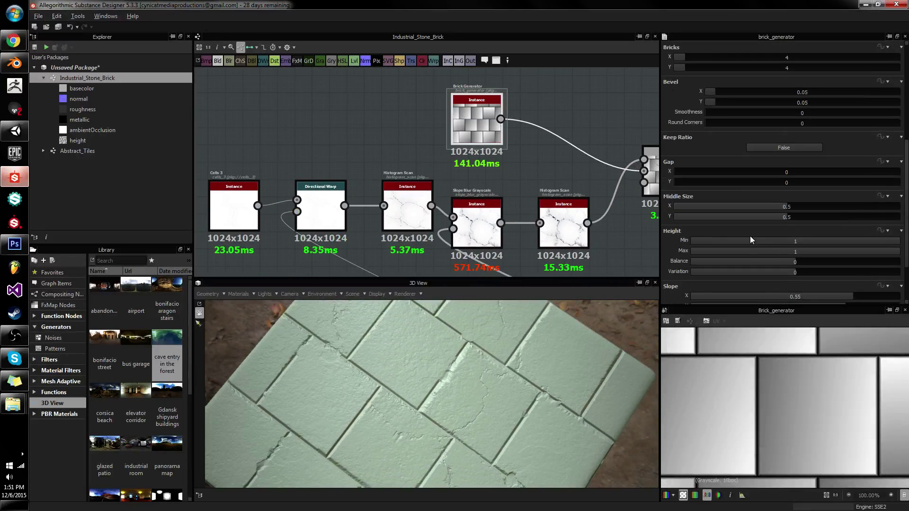
middle_click_drag(506, 139, 474, 176)
left_click(490, 149)
key("space")
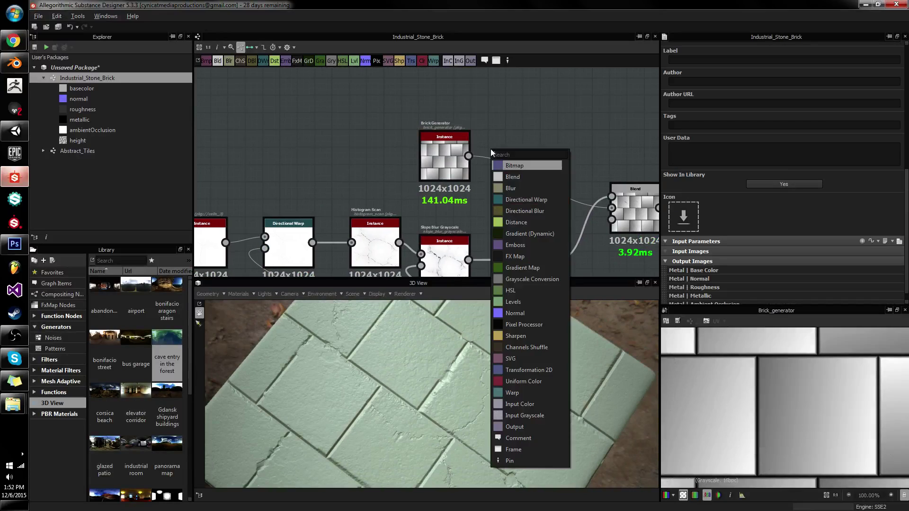
type("tile ran")
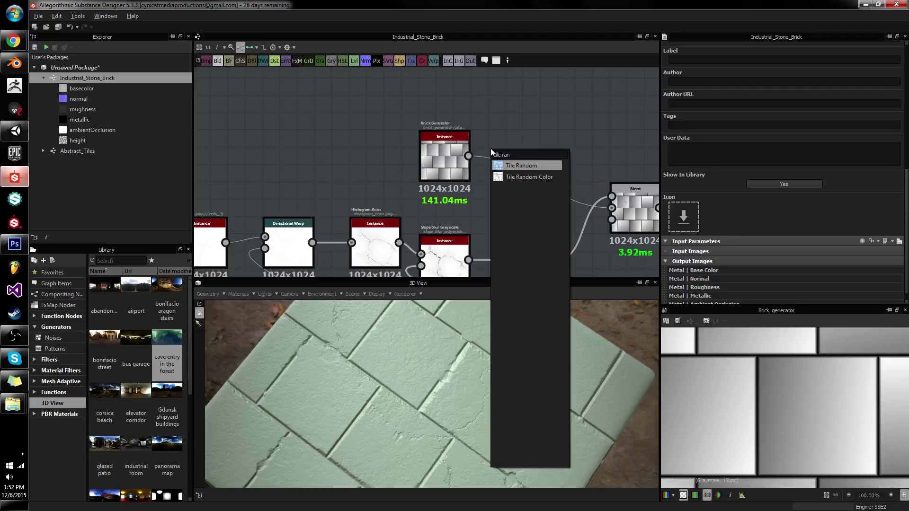
key("Return")
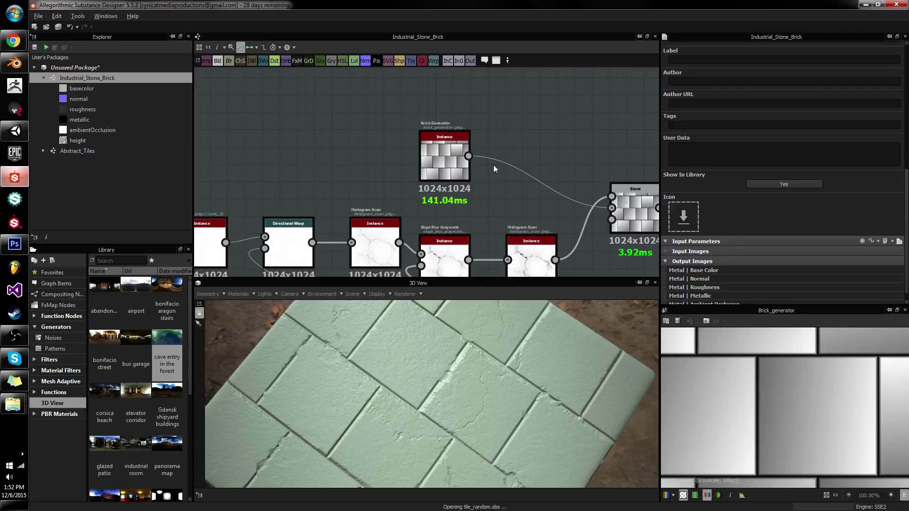
Step: Place the Tile Random node beside the Brick Generator, set its Split Mode to none and preview the pattern
left_click_drag(499, 156, 533, 135)
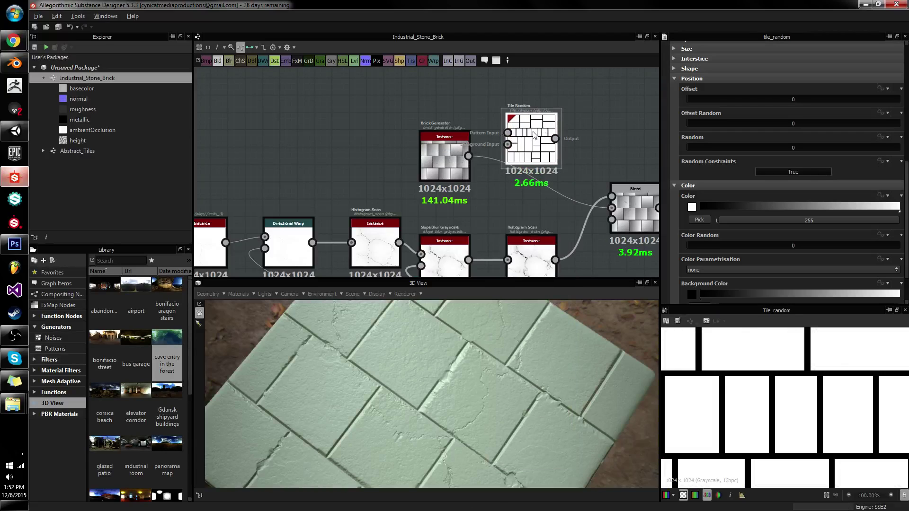
scroll(776, 200, "down", 3)
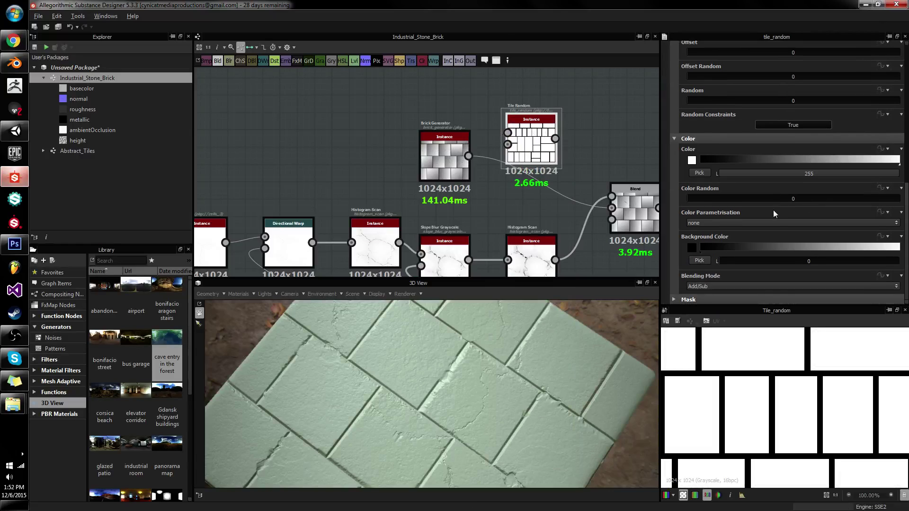
scroll(771, 215, "up", 6)
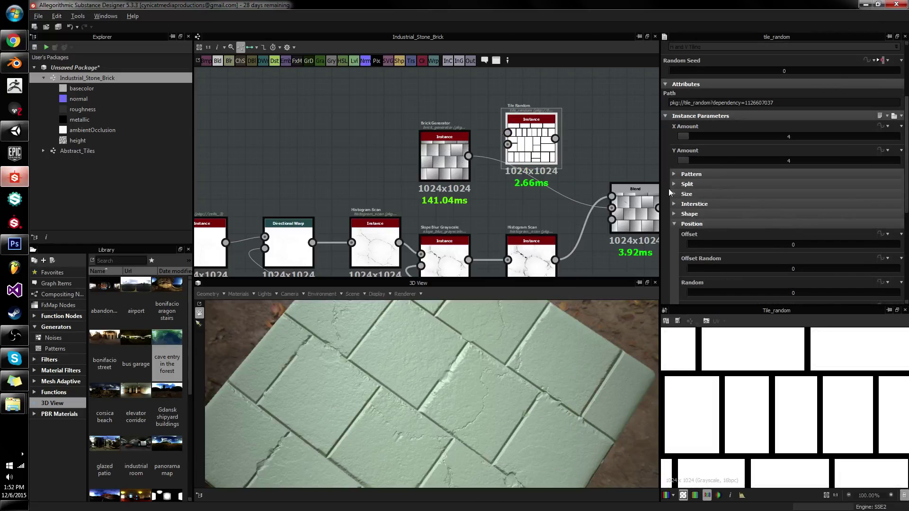
left_click(670, 185)
left_click(738, 204)
left_click(733, 211)
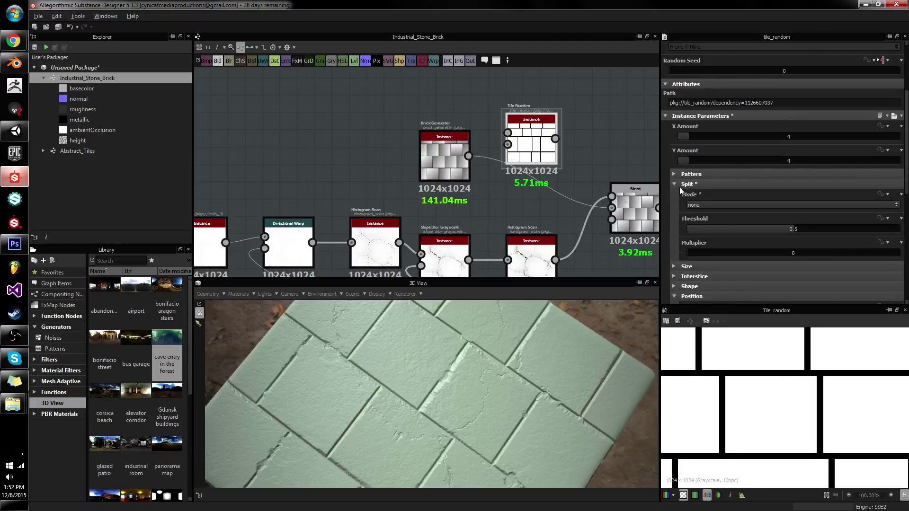
left_click(676, 184)
scroll(782, 372, "down", 11)
scroll(776, 375, "up", 3)
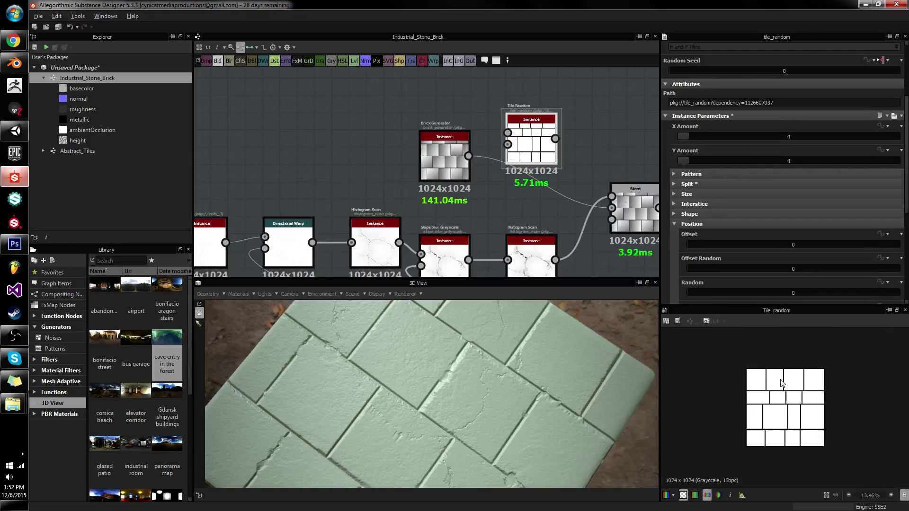
Step: Try the Tile Random as the crack Blend's Background instead of the Brick Generator, checking its Shape and Position parameters and the model
left_click_drag(556, 140, 611, 208)
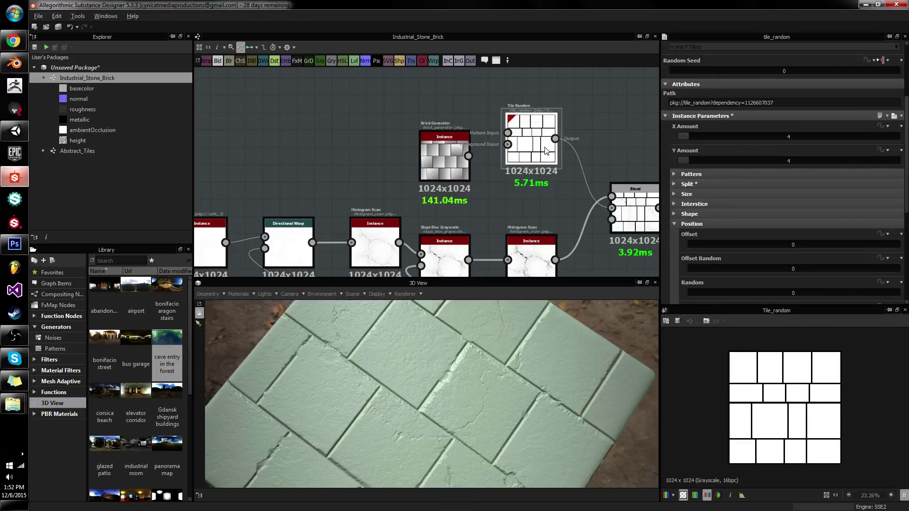
scroll(795, 157, "down", 3)
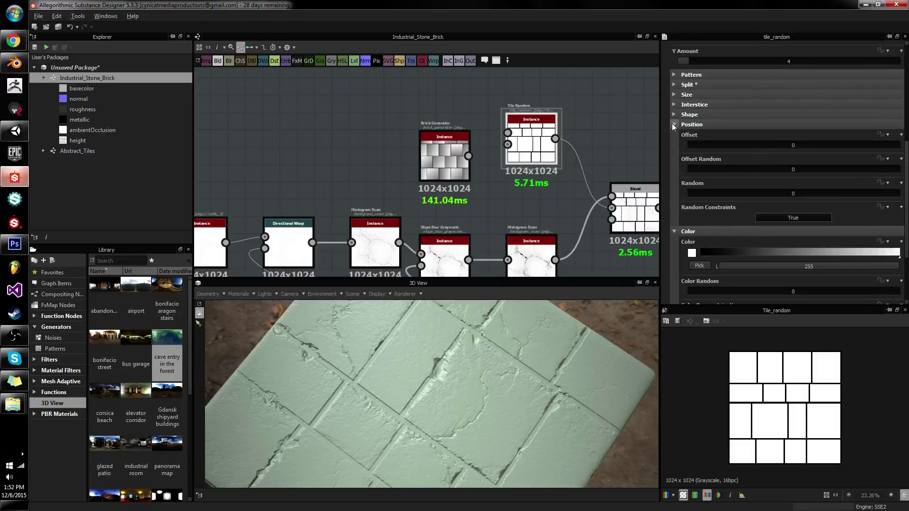
left_click(674, 124)
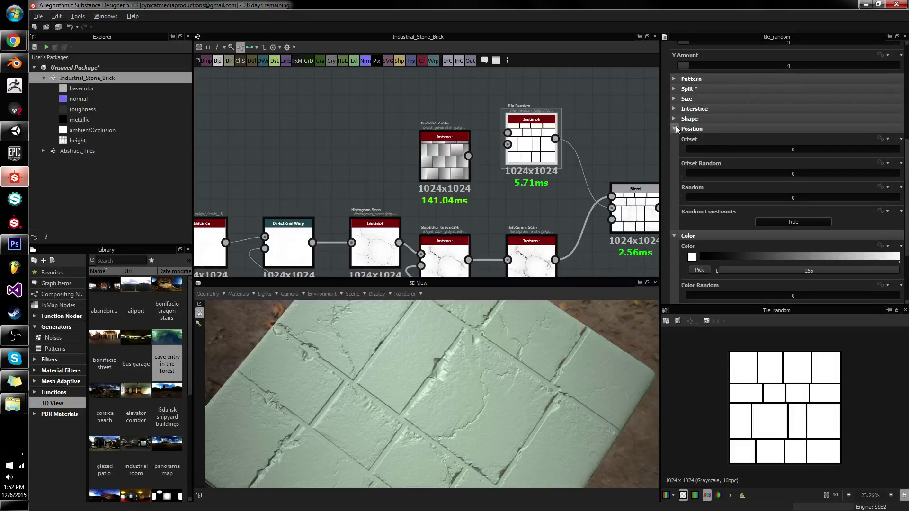
left_click(674, 118)
scroll(804, 175, "down", 1)
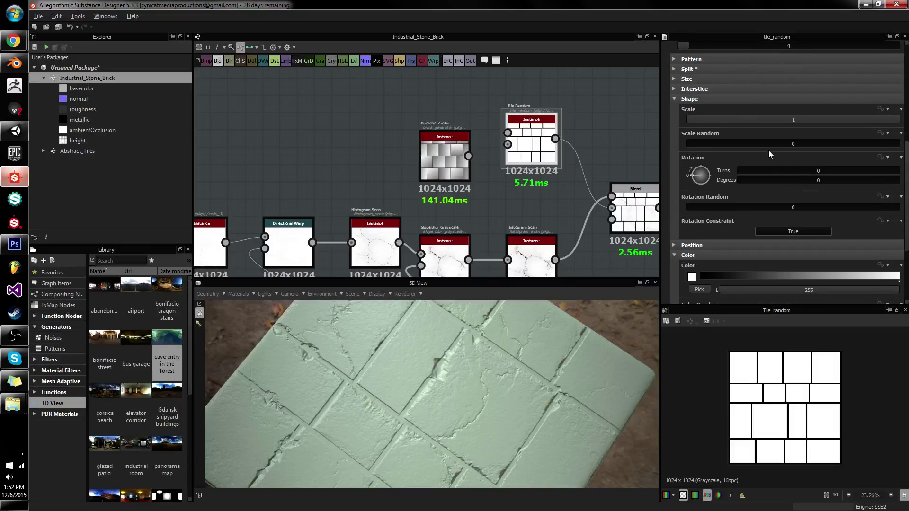
left_click(674, 98)
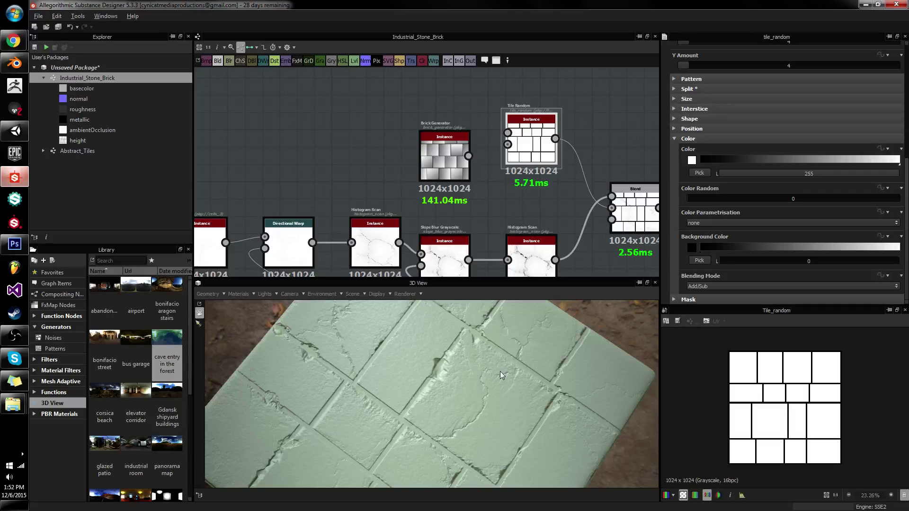
left_click_drag(500, 371, 547, 408)
Step: Reconnect the Brick Generator to the crack Blend's Background input and delete the Tile Random node
left_click_drag(467, 156, 611, 196)
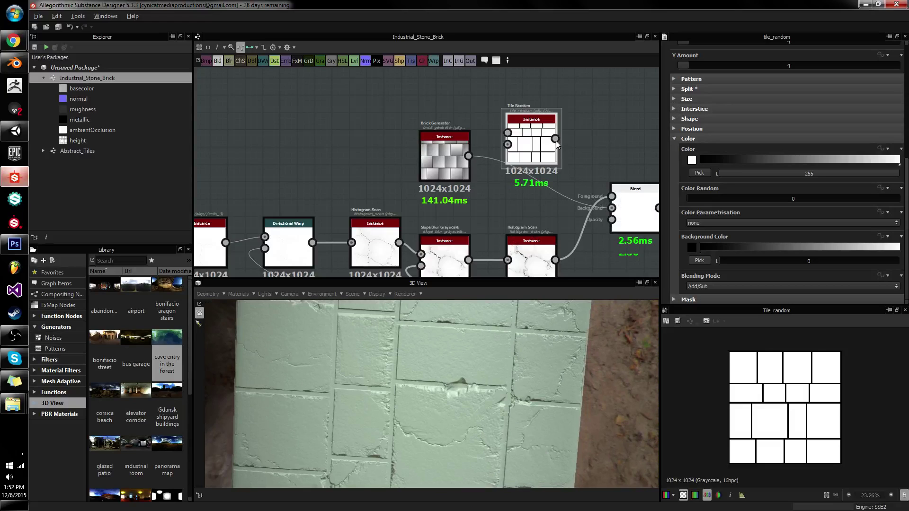
key("Delete")
left_click_drag(496, 345, 450, 331)
Step: Try the Abstract_Tiles graph as a node beside the Brick Generator, preview its pattern and remove it
left_click_drag(74, 150, 373, 126)
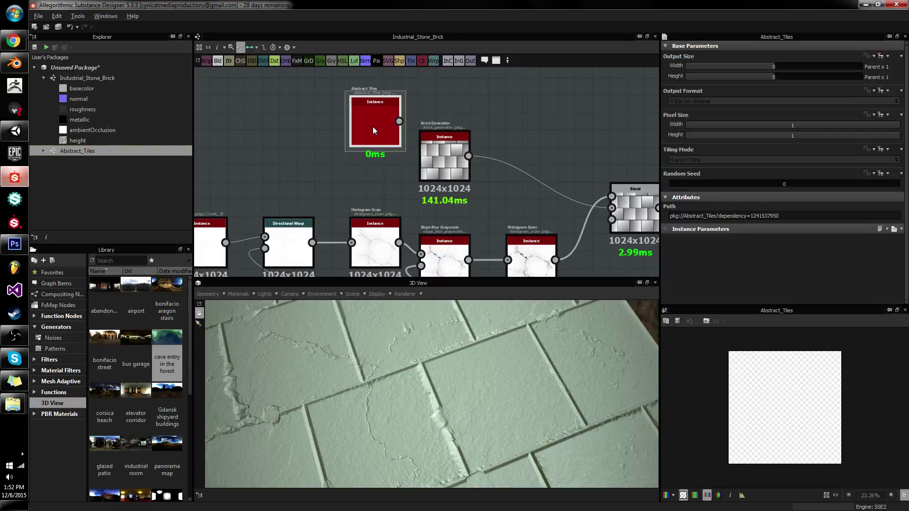
scroll(766, 354, "up", 3)
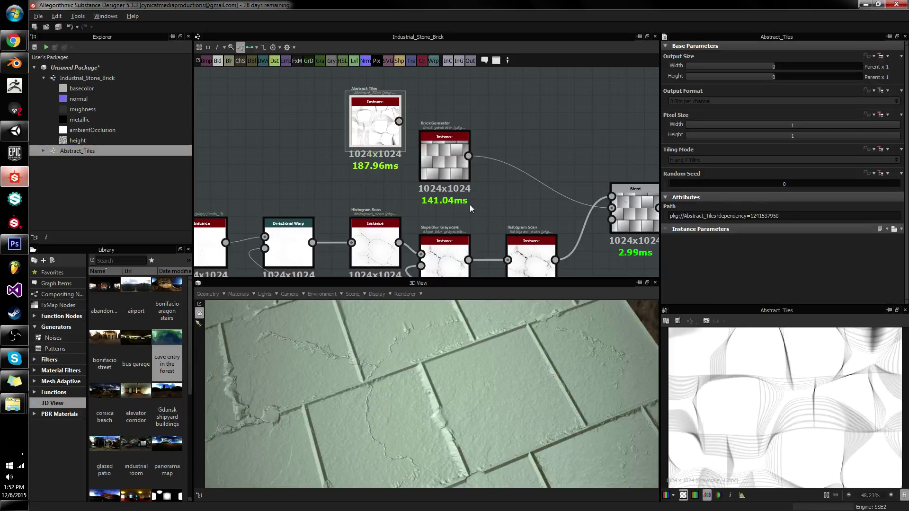
key("Delete")
Step: Examine the downstream part of the node network and the brick edges and cracks close up on the model
scroll(504, 161, "down", 2)
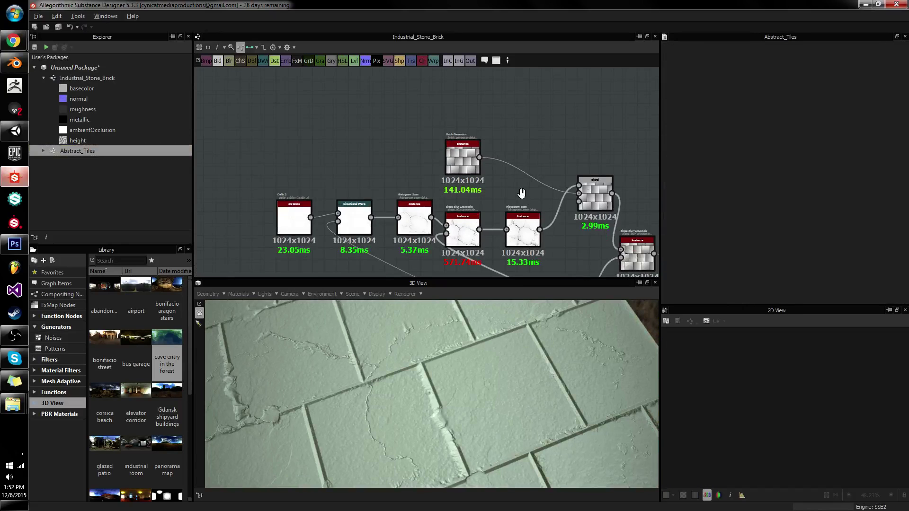
middle_click_drag(521, 193, 352, 94)
scroll(367, 110, "down", 2)
scroll(435, 157, "down", 2)
middle_click_drag(434, 157, 385, 140)
scroll(450, 142, "up", 2)
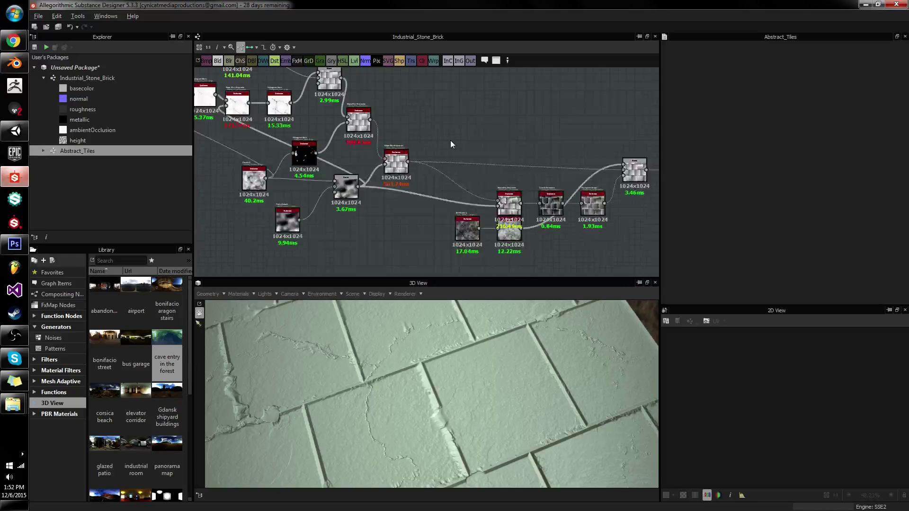
scroll(450, 140, "up", 1)
middle_click_drag(450, 140, 458, 132)
scroll(566, 386, "down", 2)
left_click_drag(566, 386, 414, 351)
scroll(453, 352, "up", 2)
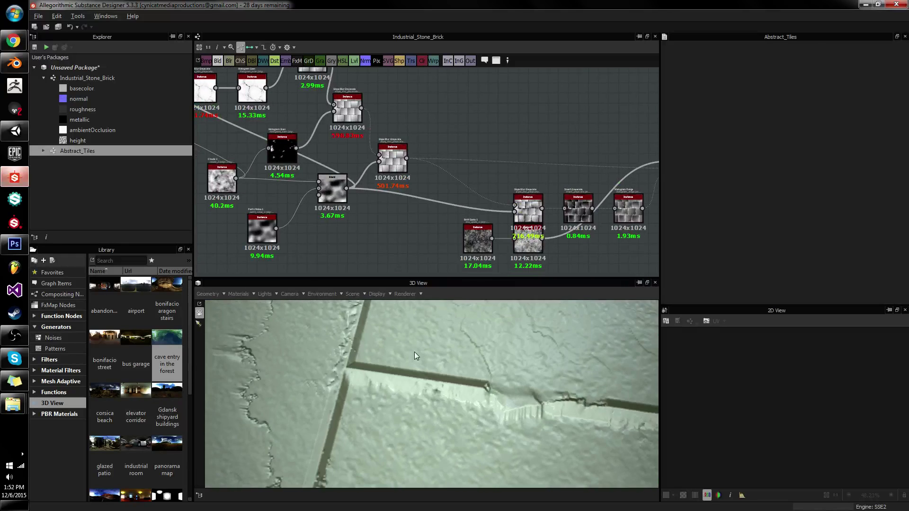
scroll(413, 352, "down", 3)
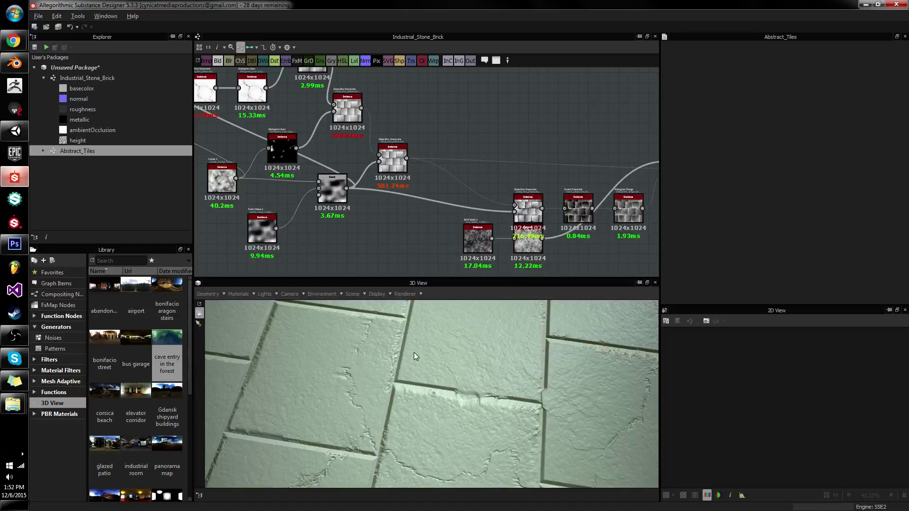
Step: Trace the height node network between the final Blend and the Brick Generator
scroll(469, 199, "up", 3)
middle_click_drag(553, 168, 401, 143)
scroll(396, 125, "down", 2)
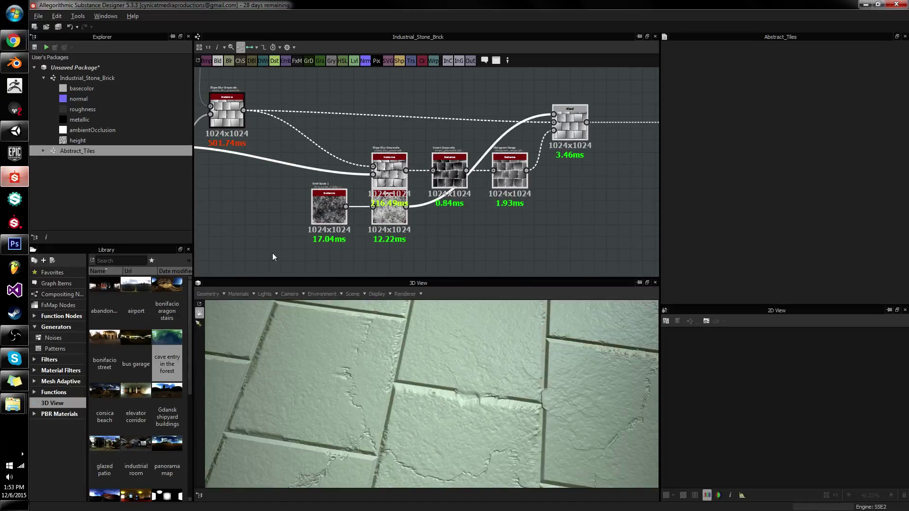
scroll(572, 174, "down", 3)
left_click_drag(623, 144, 559, 169)
scroll(568, 170, "up", 2)
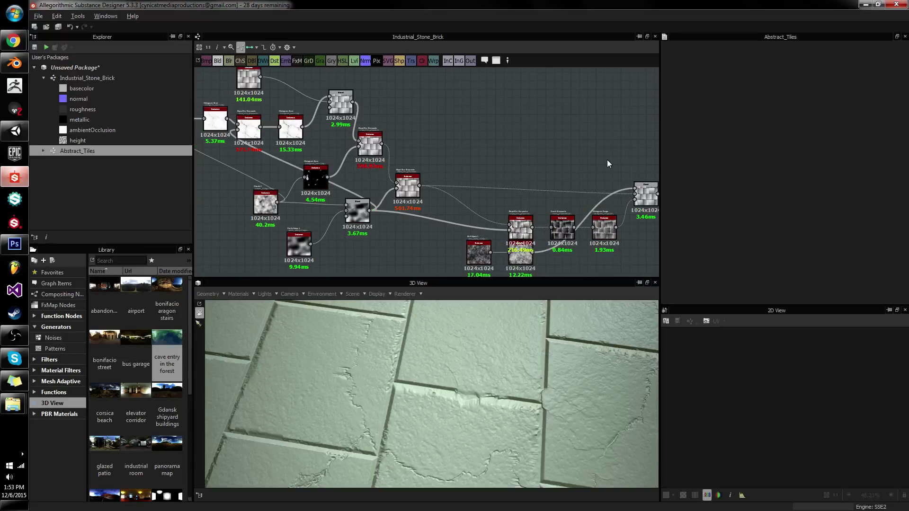
middle_click_drag(328, 141, 559, 249)
scroll(559, 249, "down", 1)
scroll(559, 249, "up", 4)
Step: Preview the outputs of the Brick Generator and of the Blend that combines it with the cracks
double_click(445, 147)
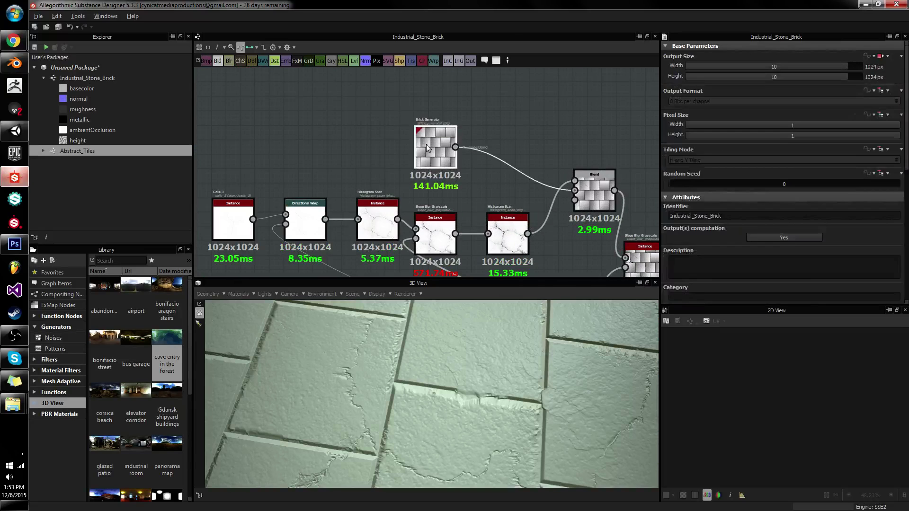
scroll(465, 150, "up", 4)
middle_click_drag(465, 149, 361, 125)
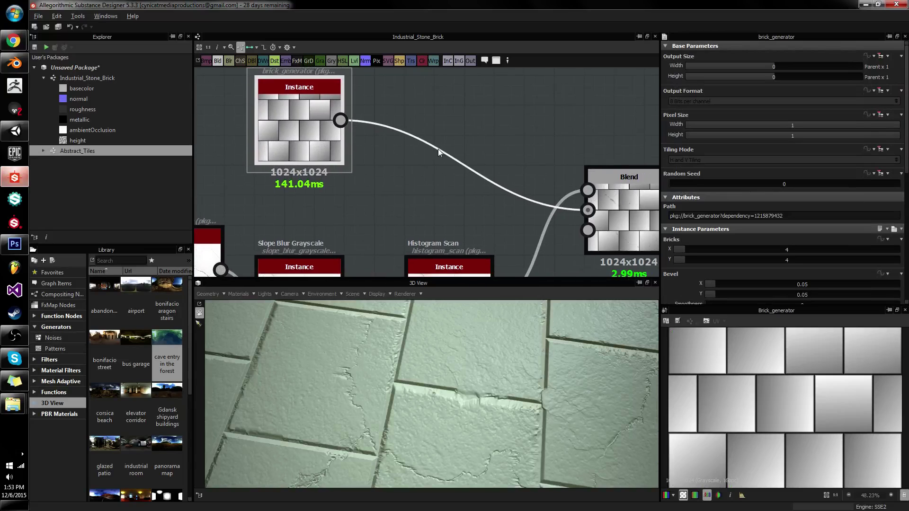
scroll(585, 169, "down", 3)
middle_click_drag(586, 169, 459, 151)
scroll(473, 156, "up", 4)
double_click(515, 177)
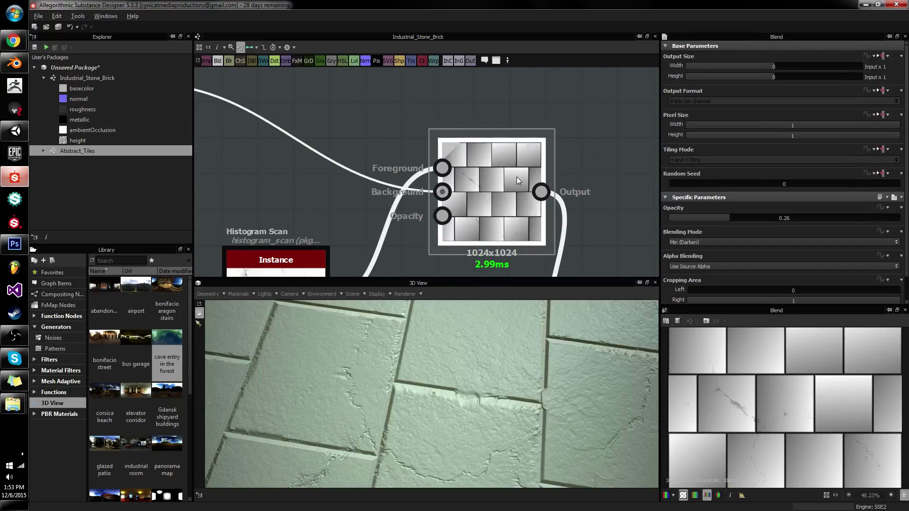
scroll(516, 177, "down", 5)
Step: Move the Brick Generator node closer to the crack Blend and compare the parameters and previews of both nodes
double_click(349, 135)
left_click_drag(348, 135, 424, 128)
scroll(787, 213, "down", 5)
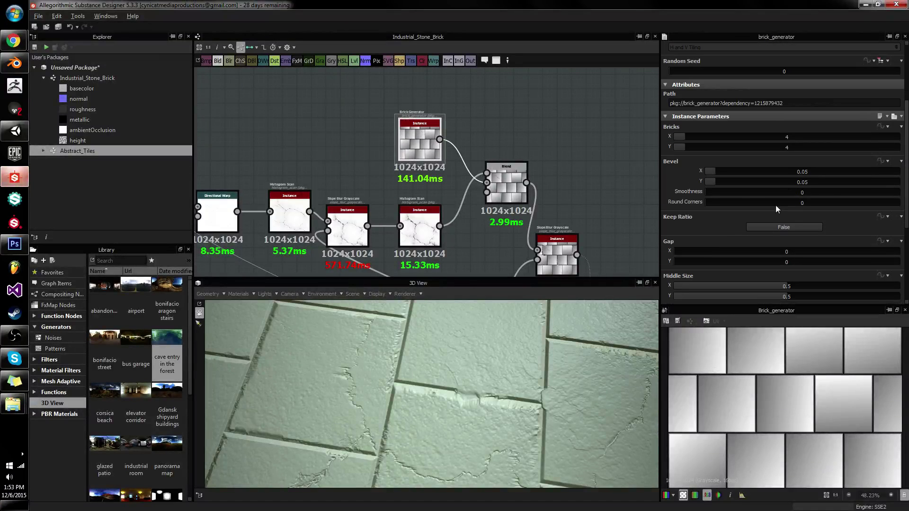
scroll(733, 189, "down", 3)
double_click(509, 187)
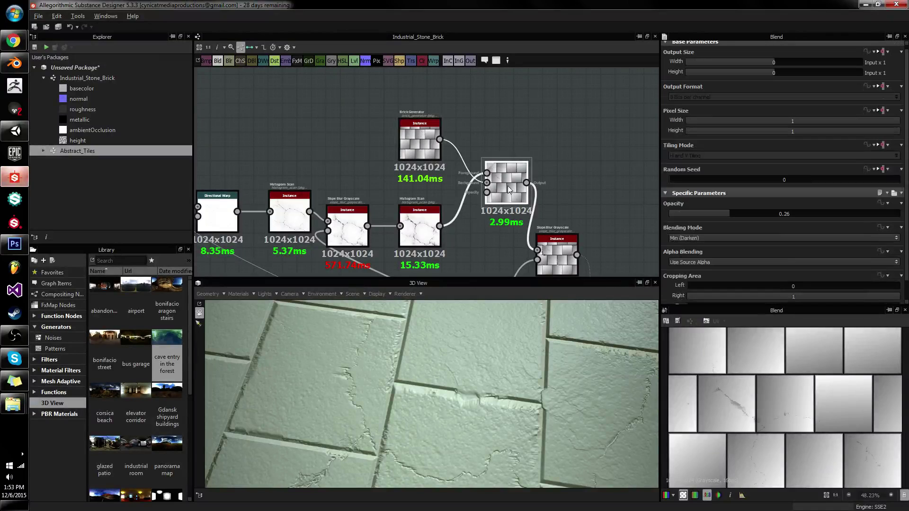
double_click(398, 144)
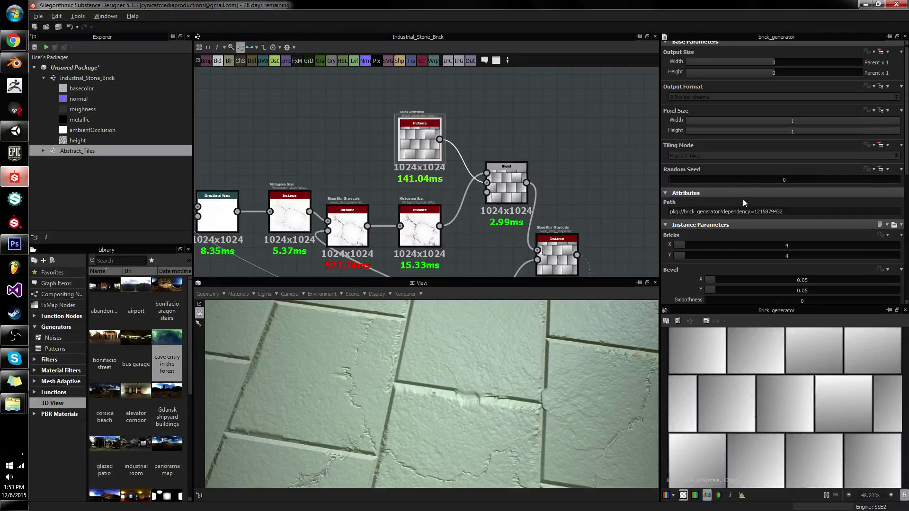
Step: Try to expose all of the Brick Generator's instance parameters as graph inputs
scroll(742, 198, "down", 2)
left_click(894, 132)
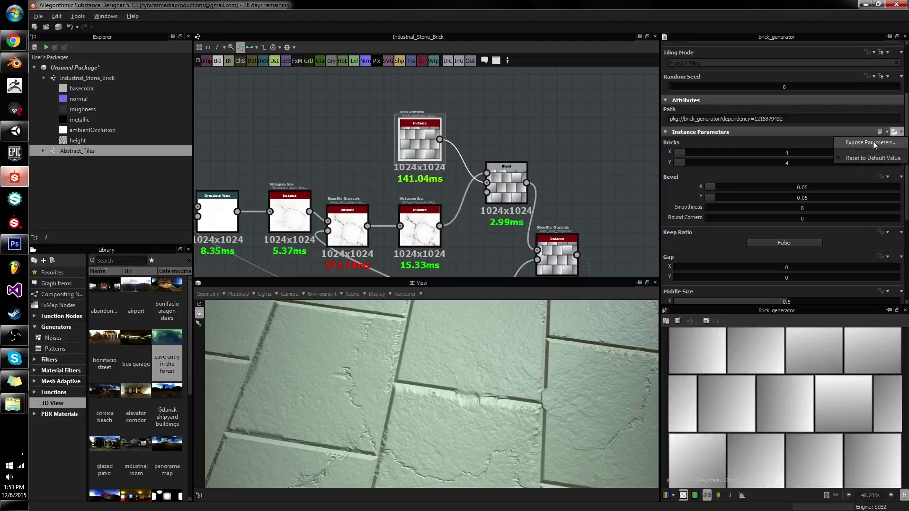
left_click(896, 134)
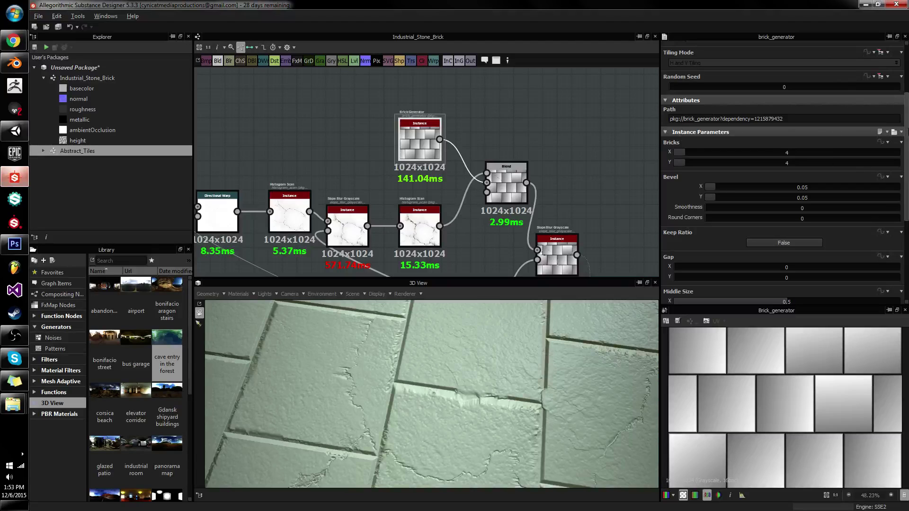
left_click(894, 132)
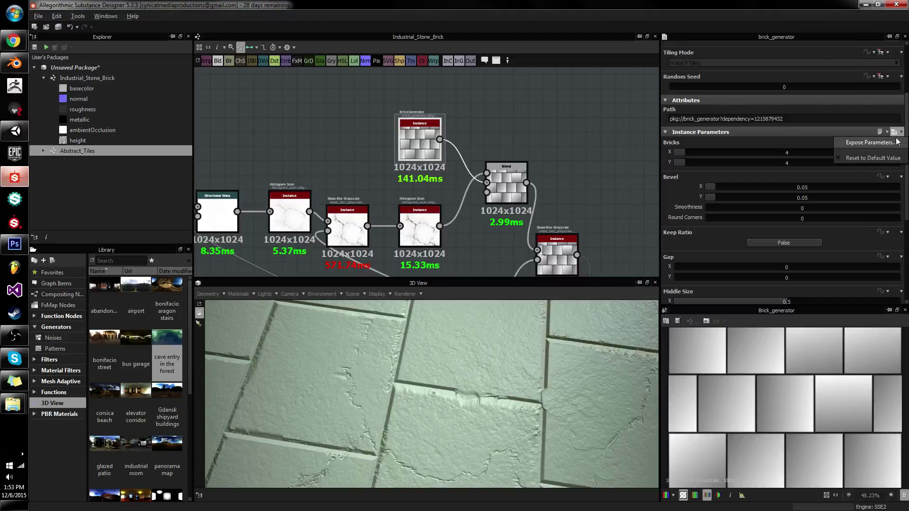
left_click(895, 142)
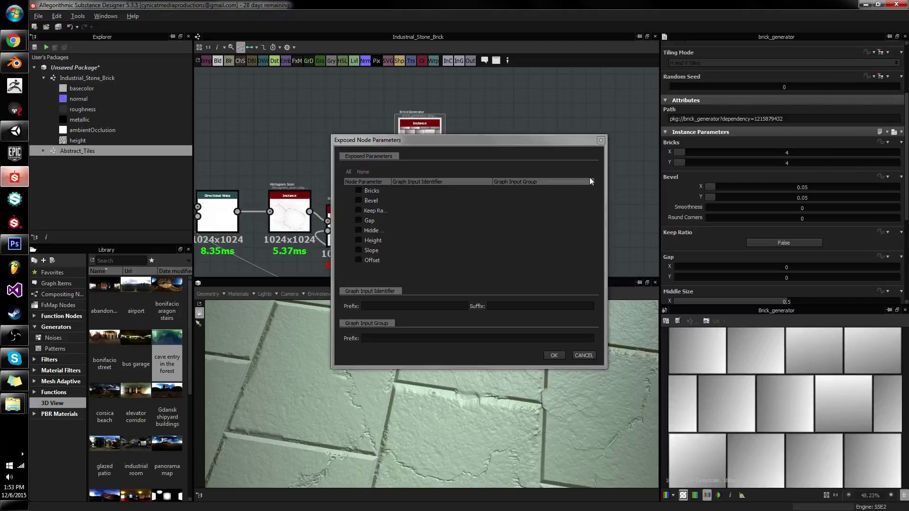
left_click(358, 201)
left_click(359, 191)
left_click(348, 172)
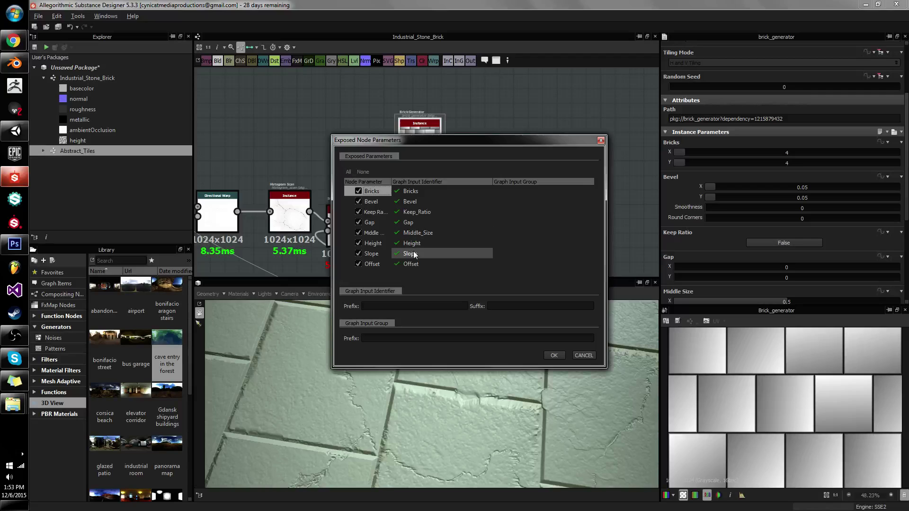
left_click(585, 351)
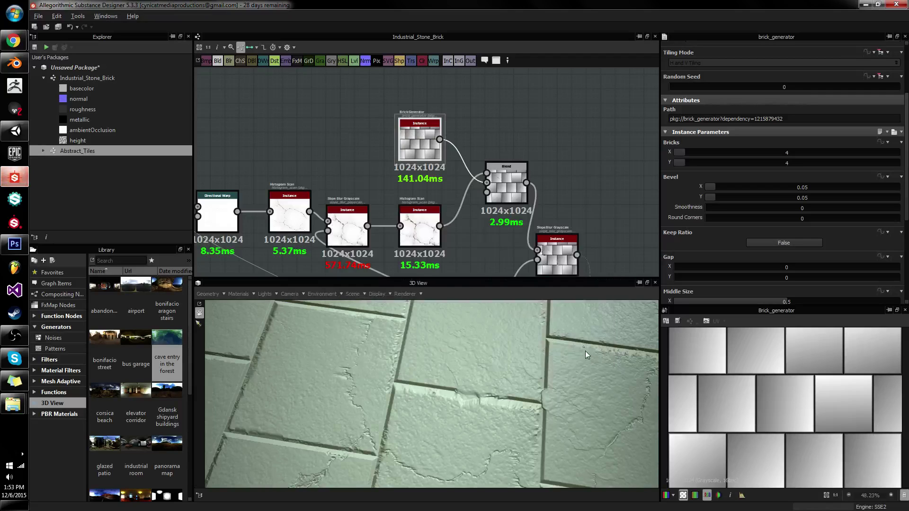
Step: Create a new graph named Industrial_Stone_Brick_Height from the selected height nodes
scroll(522, 155, "down", 6)
middle_click_drag(574, 198, 448, 198)
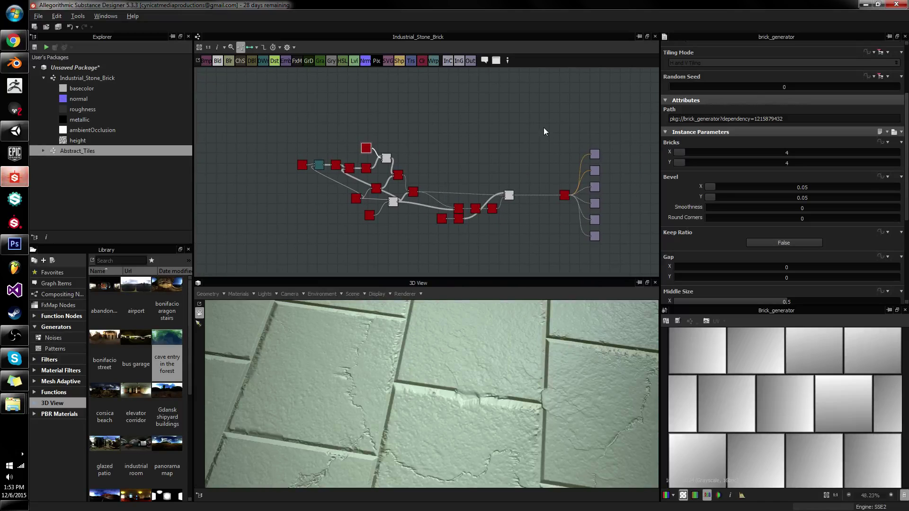
scroll(465, 214, "up", 5)
right_click(594, 158)
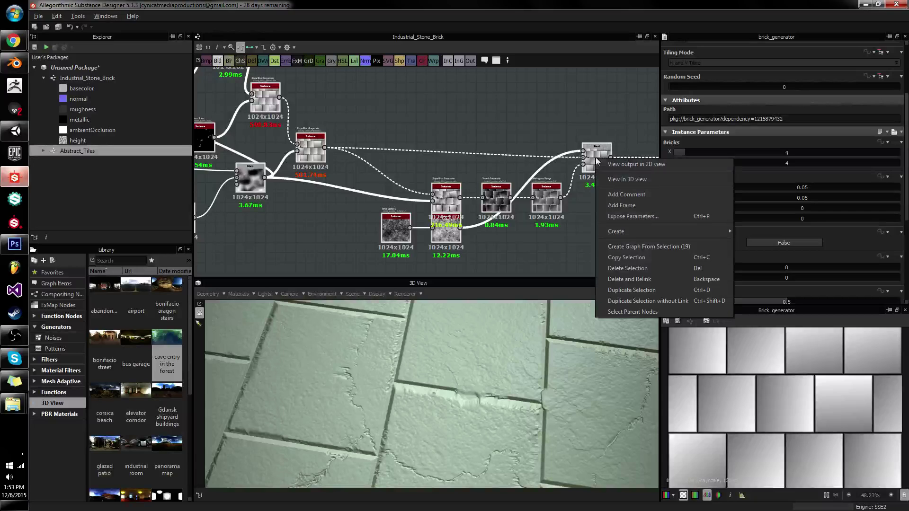
left_click(624, 247)
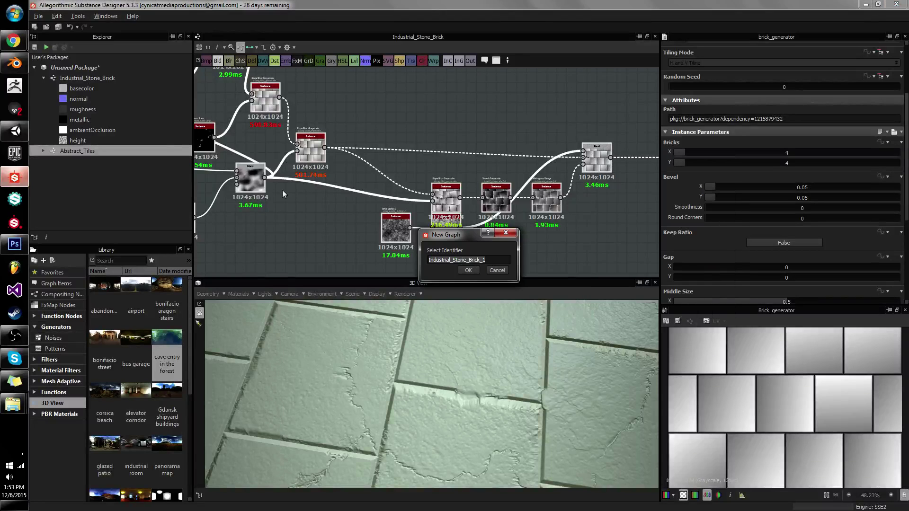
left_click(483, 257)
type("Height")
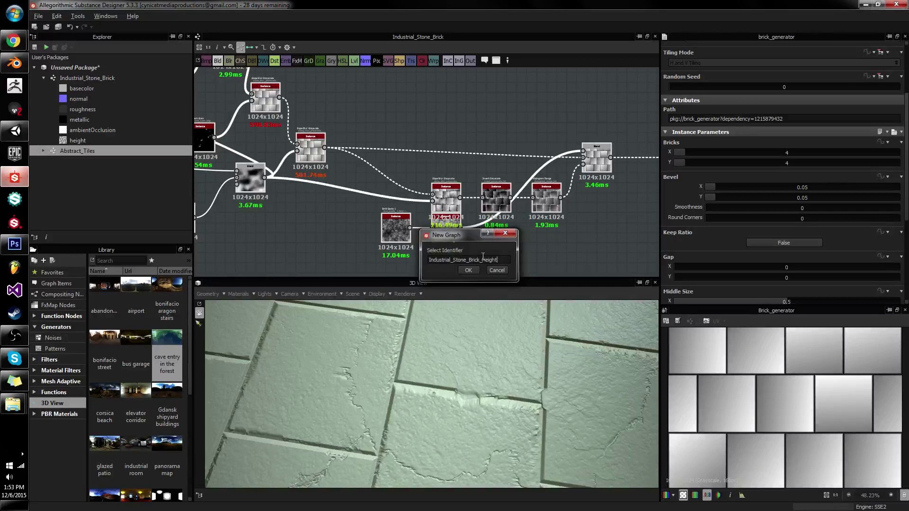
key("Return")
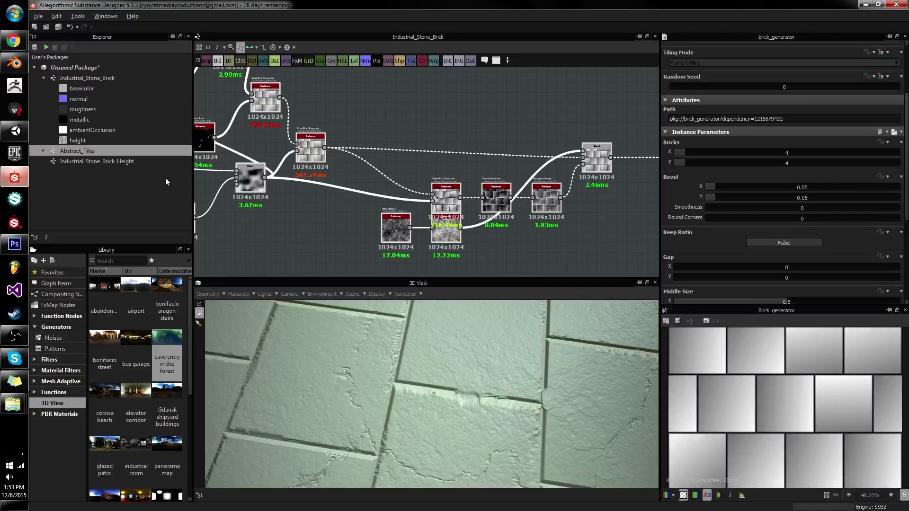
Step: Open the Industrial_Stone_Brick_Height graph and create an output node for its final Blend
double_click(131, 161)
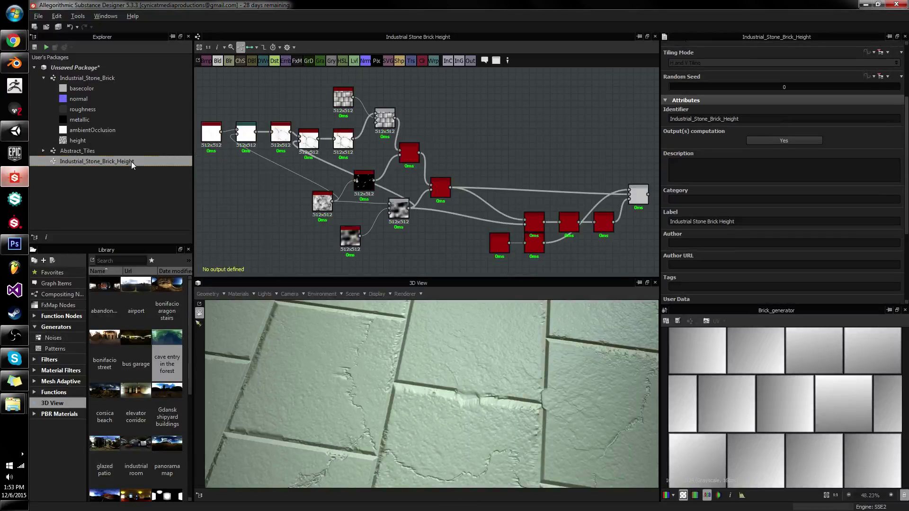
middle_click_drag(635, 221, 473, 202)
left_click(475, 175)
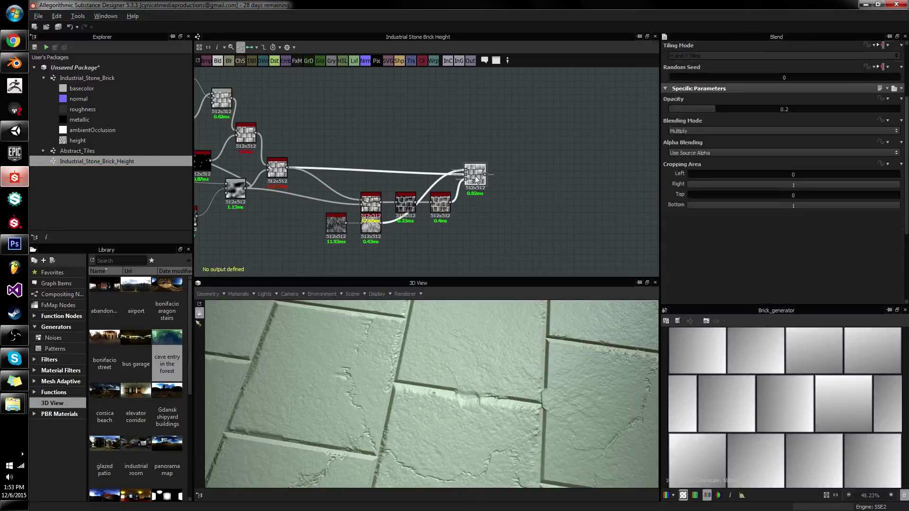
right_click(475, 175)
mouse_move(581, 248)
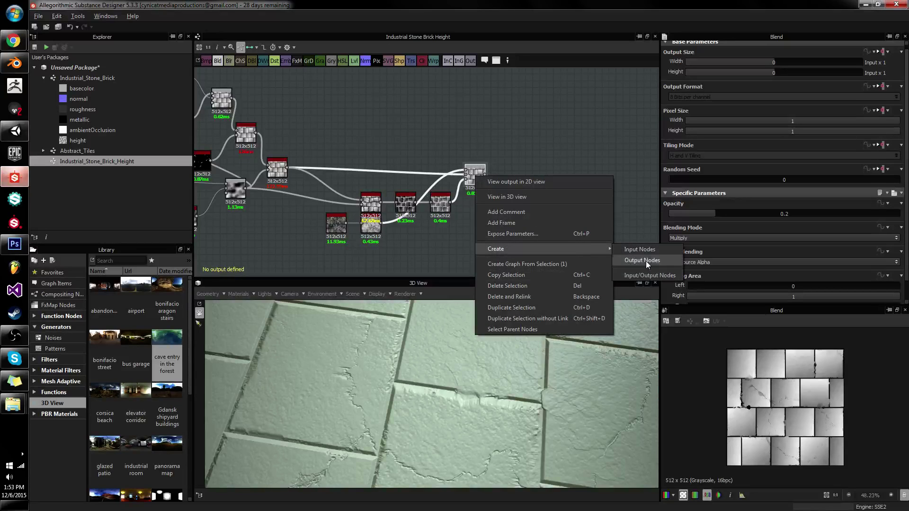
left_click(647, 259)
Step: Make the height graph's output size relative to its parent and review the graph's attributes
left_click(453, 194)
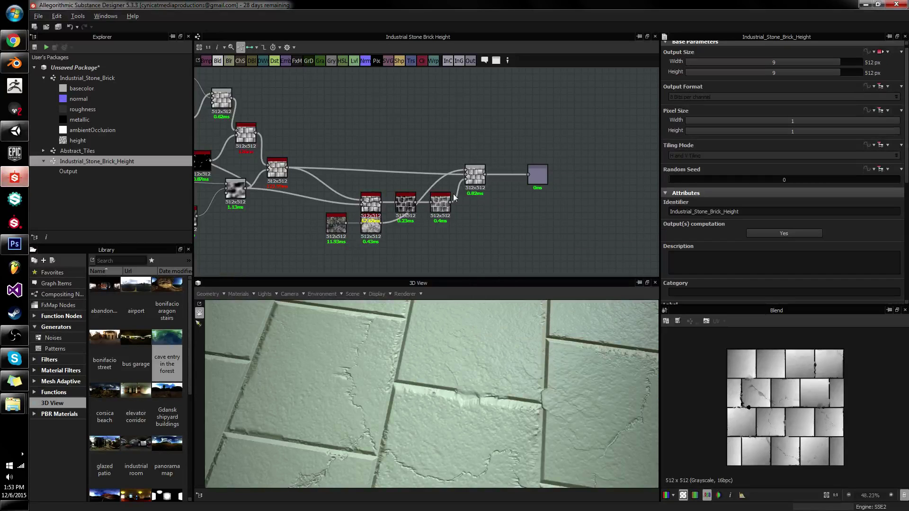
left_click(881, 50)
left_click(871, 66)
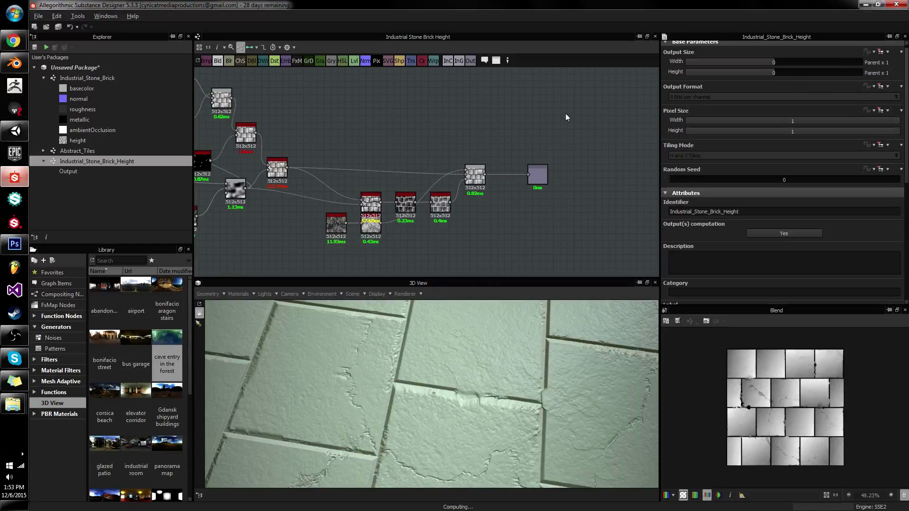
scroll(735, 181, "down", 3)
scroll(734, 181, "down", 2)
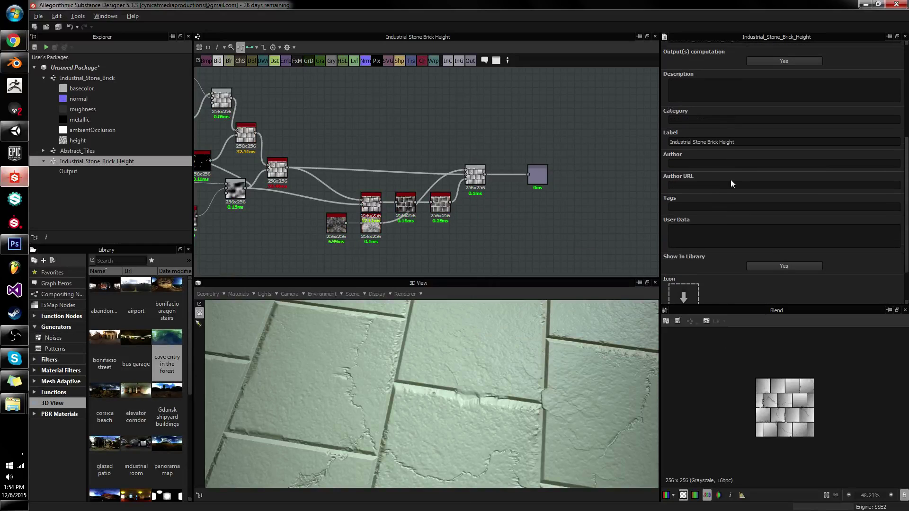
Step: Place an instance of Industrial_Stone_Brick_Height in the Industrial_Stone_Brick graph and delete all the original height nodes
double_click(102, 78)
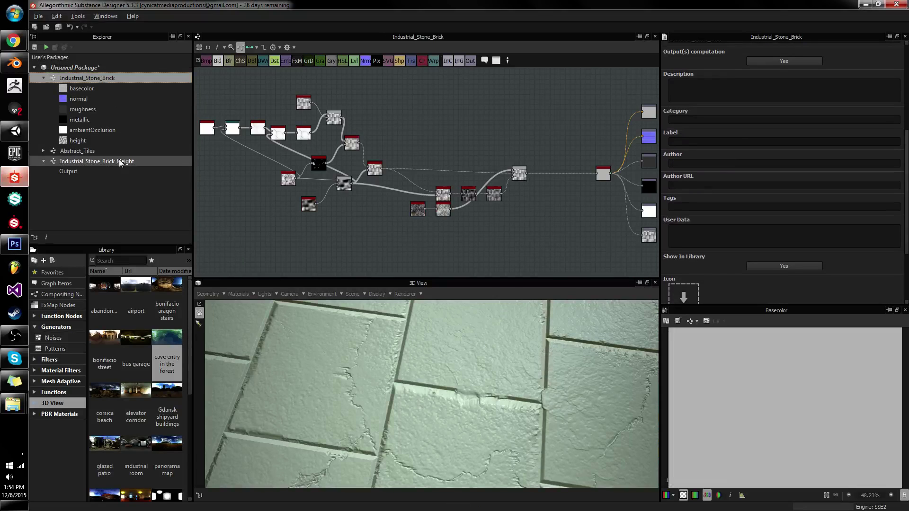
left_click_drag(122, 161, 466, 114)
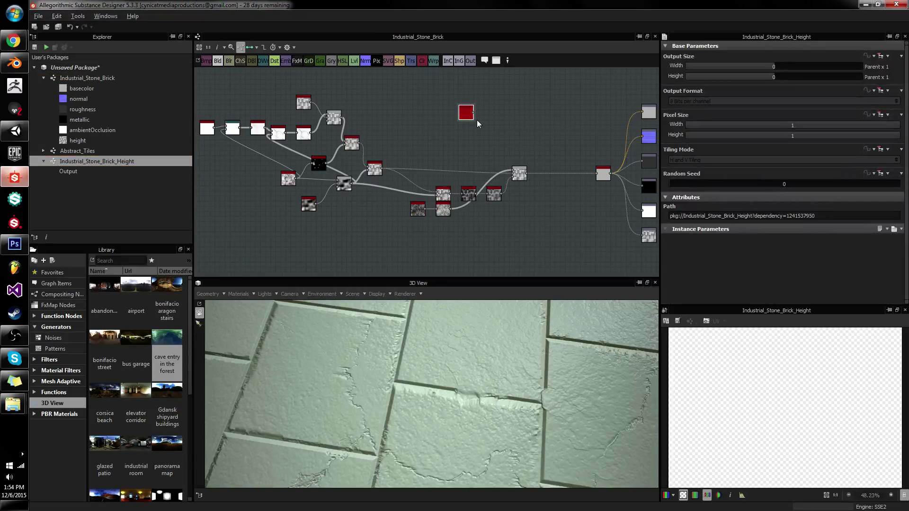
left_click_drag(527, 140, 211, 267)
key("Delete")
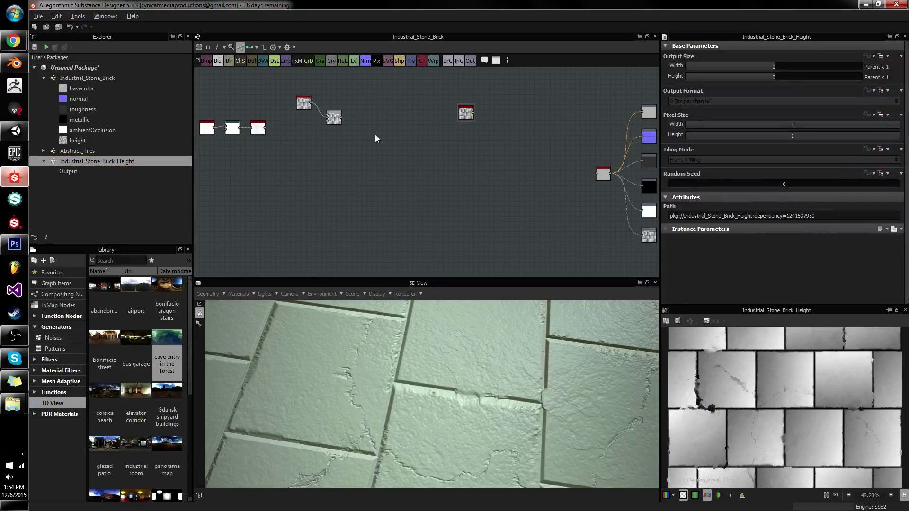
left_click_drag(363, 81, 180, 186)
key("Delete")
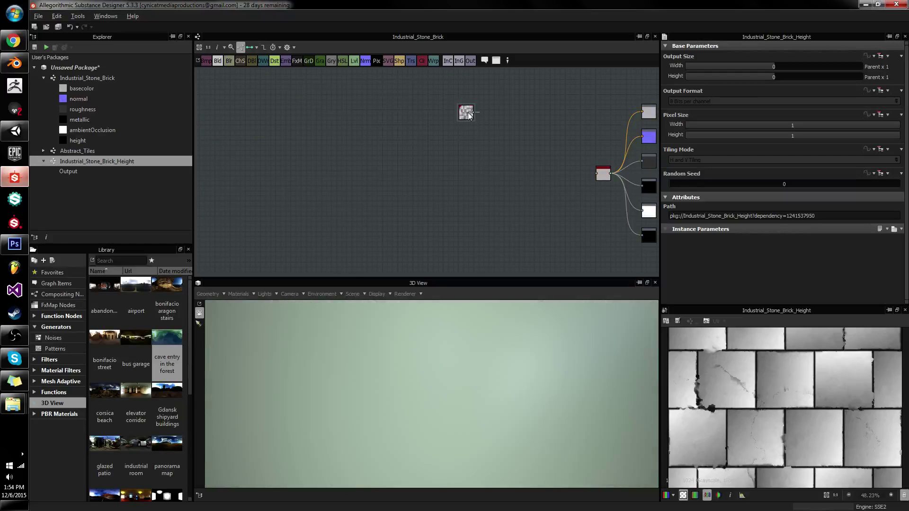
Step: Connect the Industrial_Stone_Brick_Height instance to the Base Material input and place it directly beside that node
left_click_drag(470, 114, 574, 177)
mouse_move(530, 334)
left_mouse_down()
mouse_move(417, 422)
mouse_move(486, 394)
mouse_move(516, 331)
left_mouse_up()
middle_click_drag(595, 168, 454, 150)
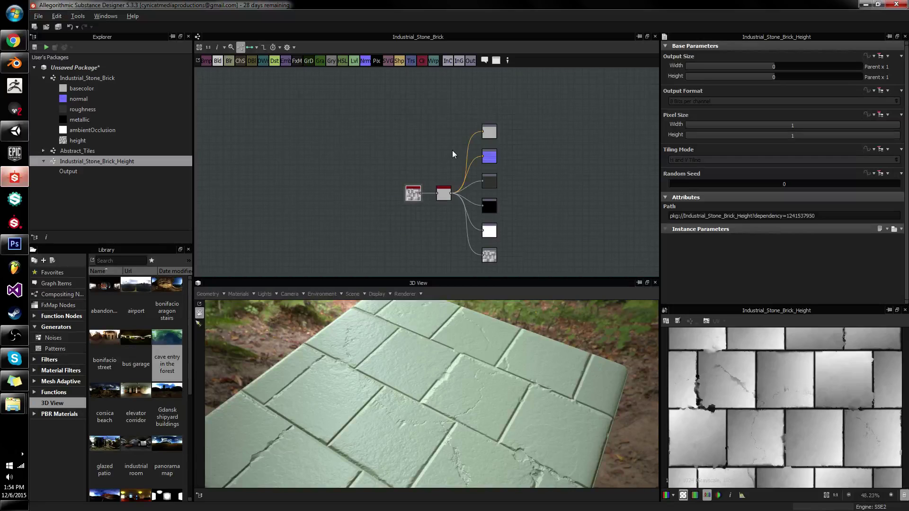
Step: Try a Random Seed of 3 on the height instance, check the brick variation in 3D, and reset the seed to 0
scroll(454, 150, "up", 4)
scroll(462, 156, "up", 1)
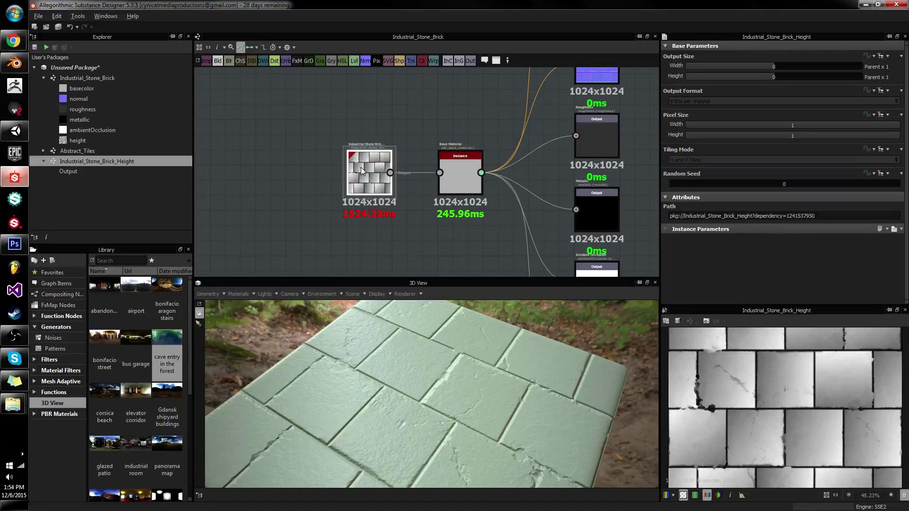
left_click_drag(691, 184, 749, 191)
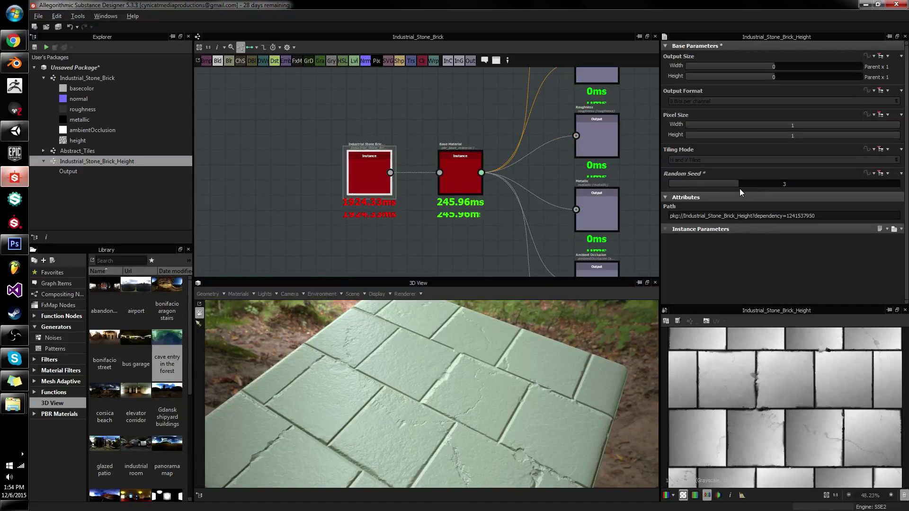
left_click_drag(569, 312, 592, 399)
left_click(669, 181)
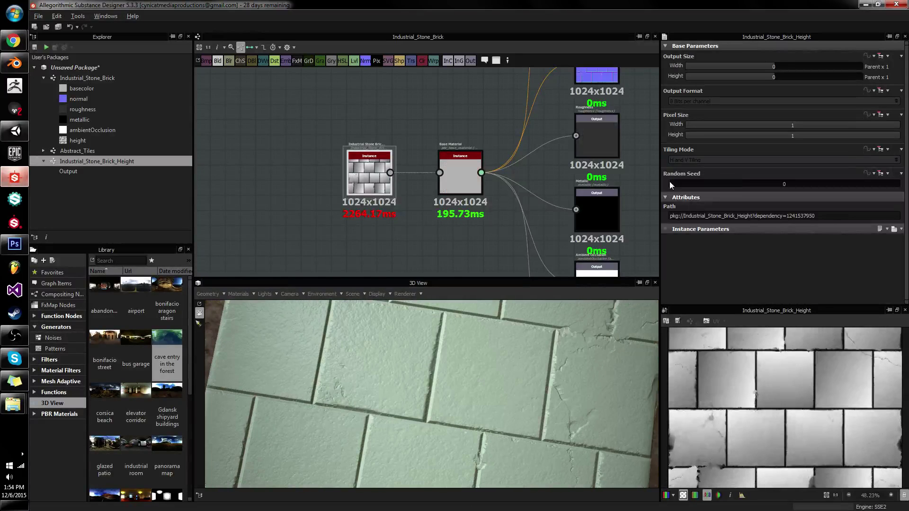
Step: Expose all of the Brick Generator's instance parameters as graph inputs inside the Industrial_Stone_Brick_Height graph
double_click(159, 161)
middle_click_drag(636, 181, 729, 201)
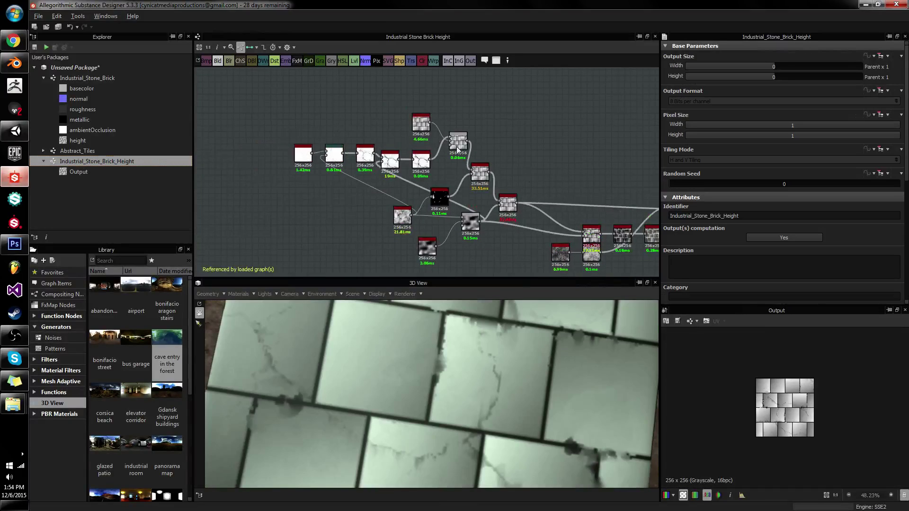
scroll(380, 106, "up", 4)
left_click(482, 144)
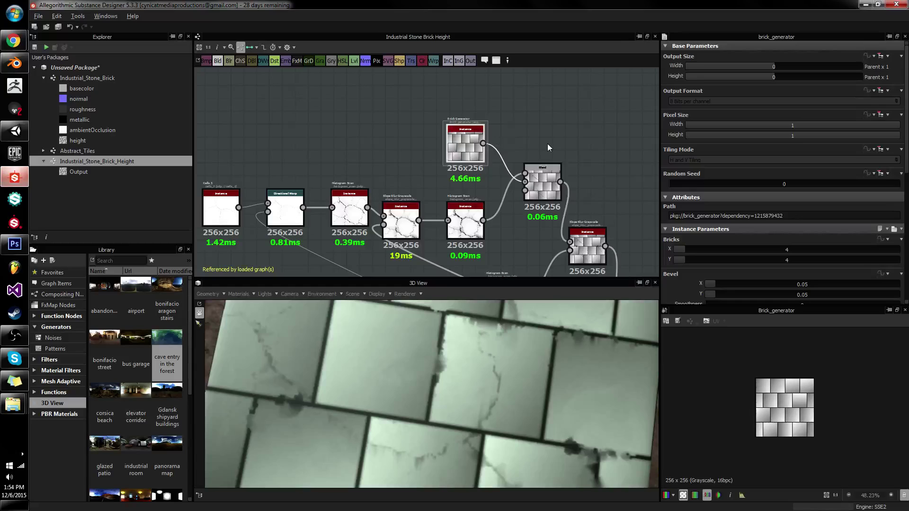
scroll(876, 209, "down", 1)
left_click(899, 216)
left_click(862, 215)
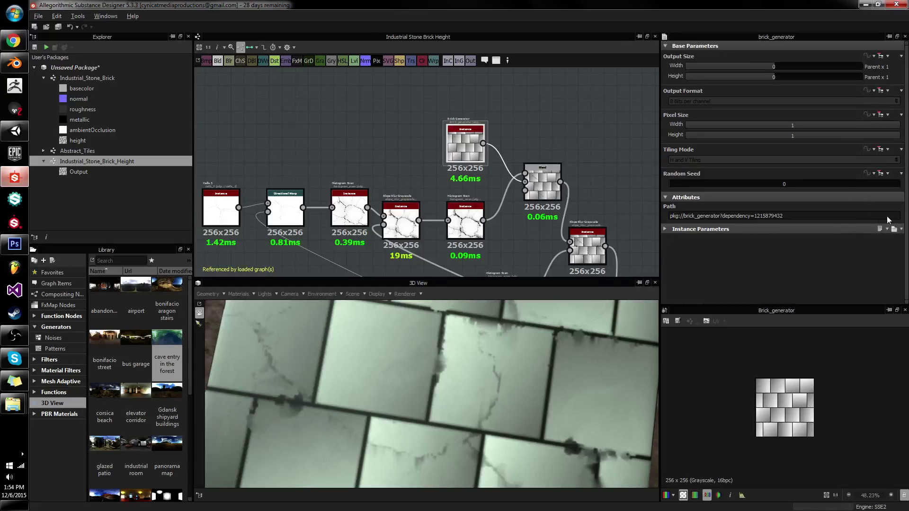
left_click(900, 229)
left_click(872, 241)
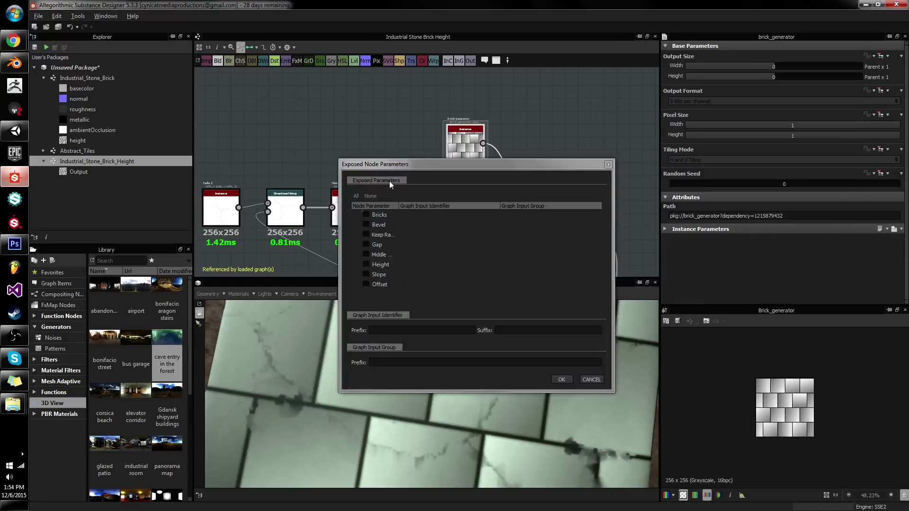
left_click(355, 196)
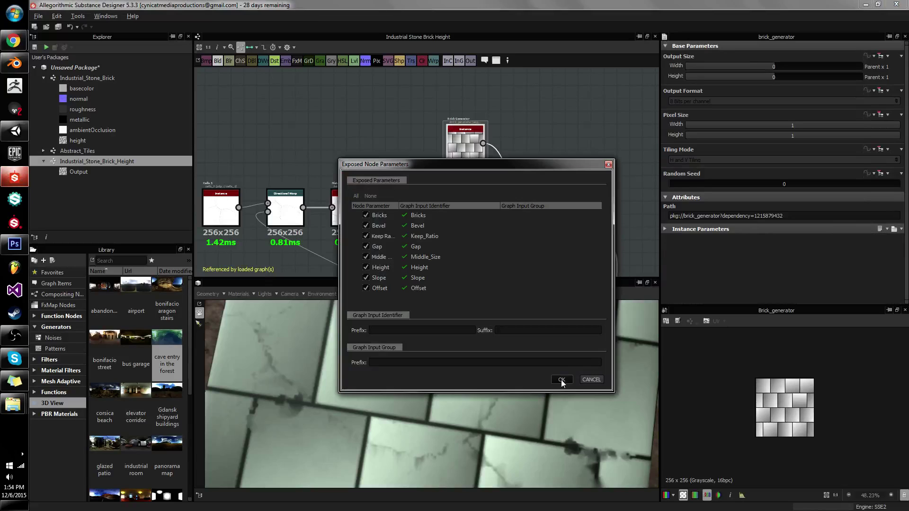
left_click(561, 379)
left_click(683, 229)
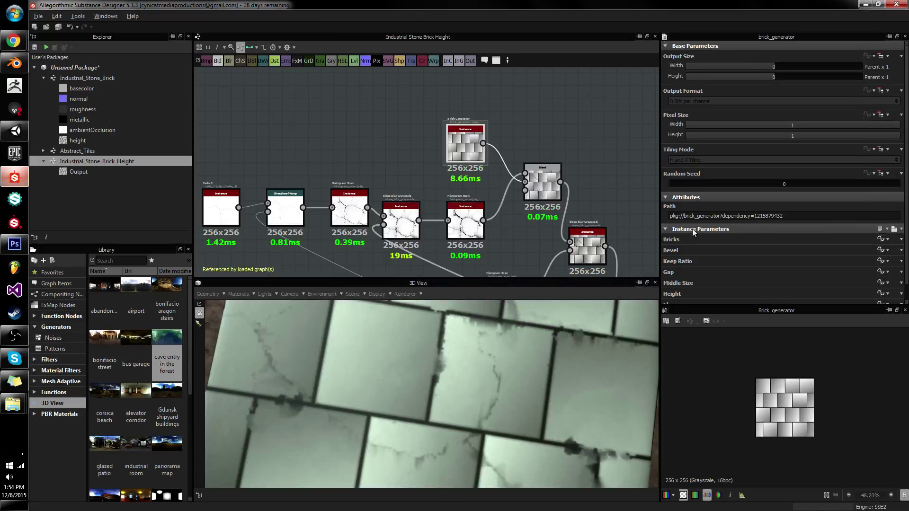
scroll(796, 261, "down", 1)
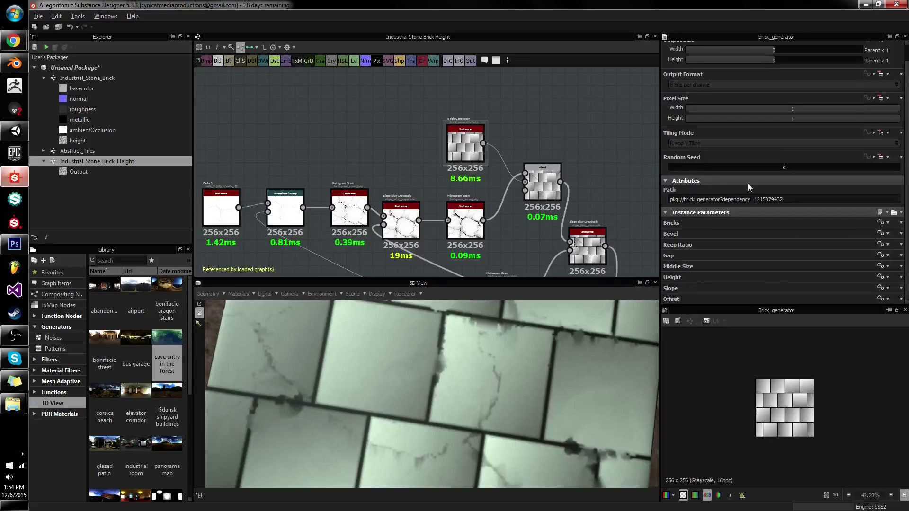
Step: Return to the Industrial_Stone_Brick graph and display the exposed instance parameters of the height node
double_click(107, 78)
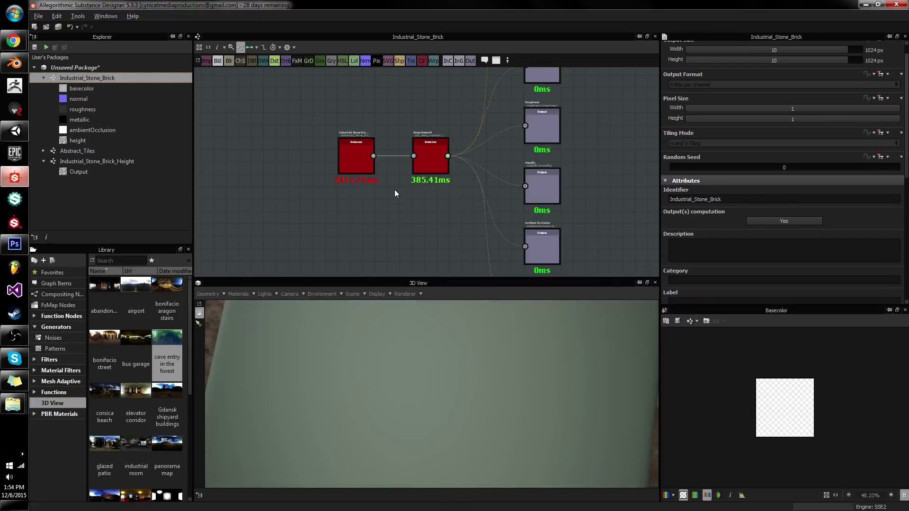
scroll(395, 193, "up", 1)
left_click(346, 149)
scroll(757, 213, "down", 3)
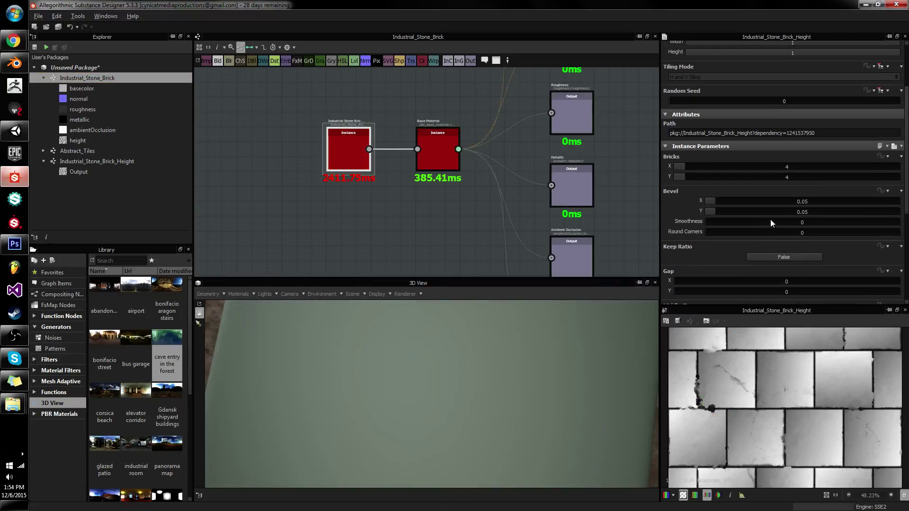
Step: Try a Bricks X value of 8 on the height node and inspect the pattern in 3D
left_click_drag(530, 355, 623, 270)
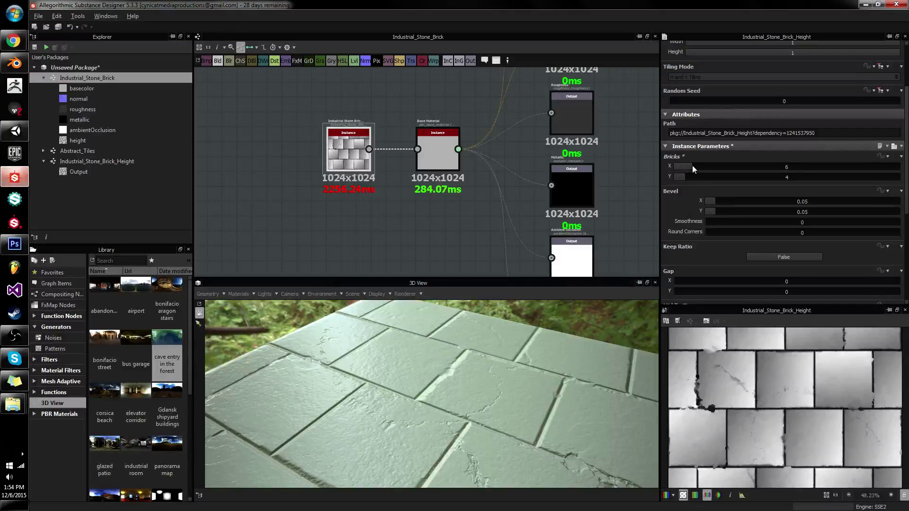
left_click_drag(691, 166, 698, 166)
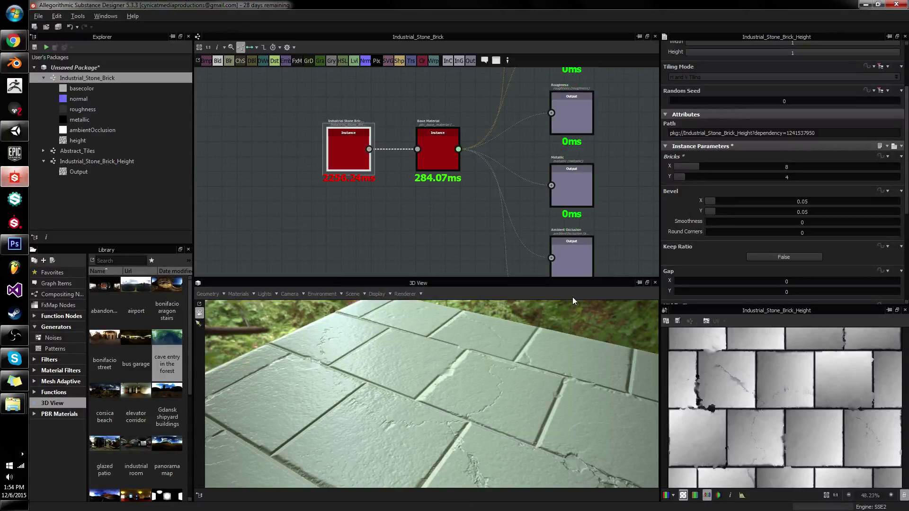
left_click_drag(573, 298, 535, 345)
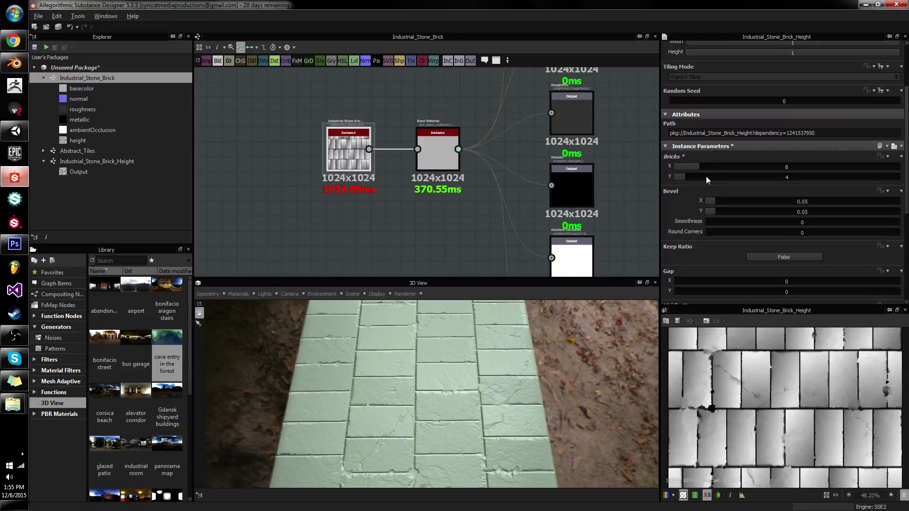
Step: Set the height node's Bricks X and Y to 2 and inspect the larger bricks in 3D
left_click(677, 166)
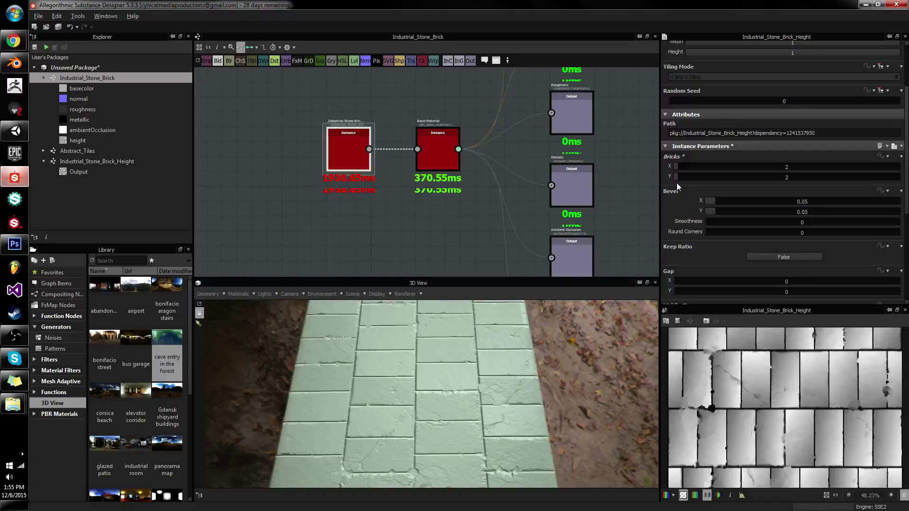
left_click_drag(453, 362, 481, 327)
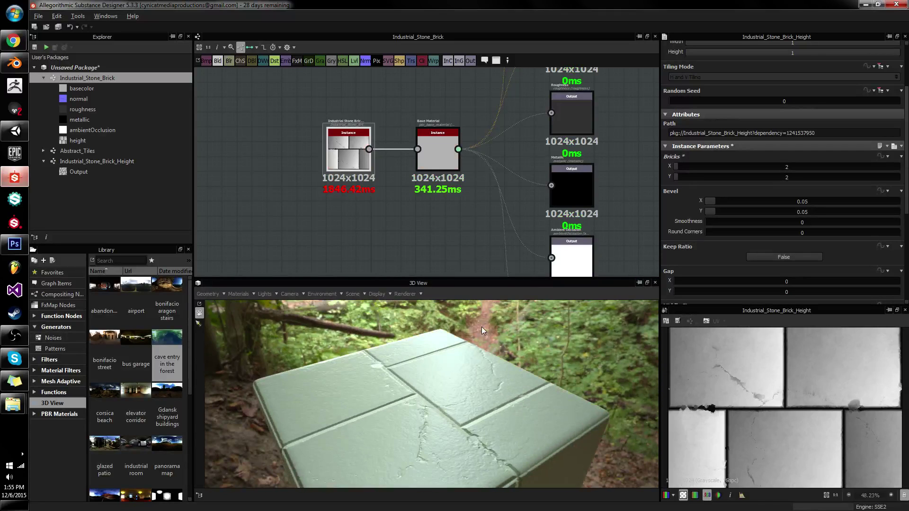
left_click_drag(466, 357, 396, 367)
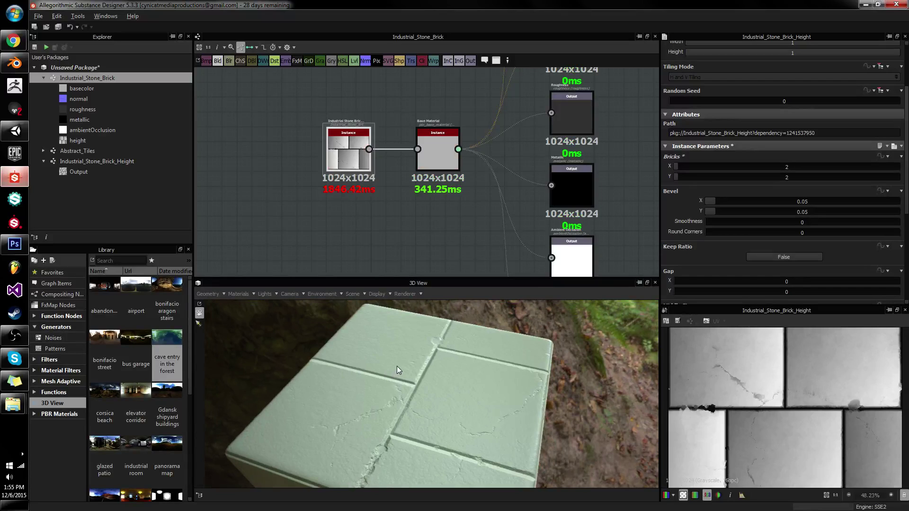